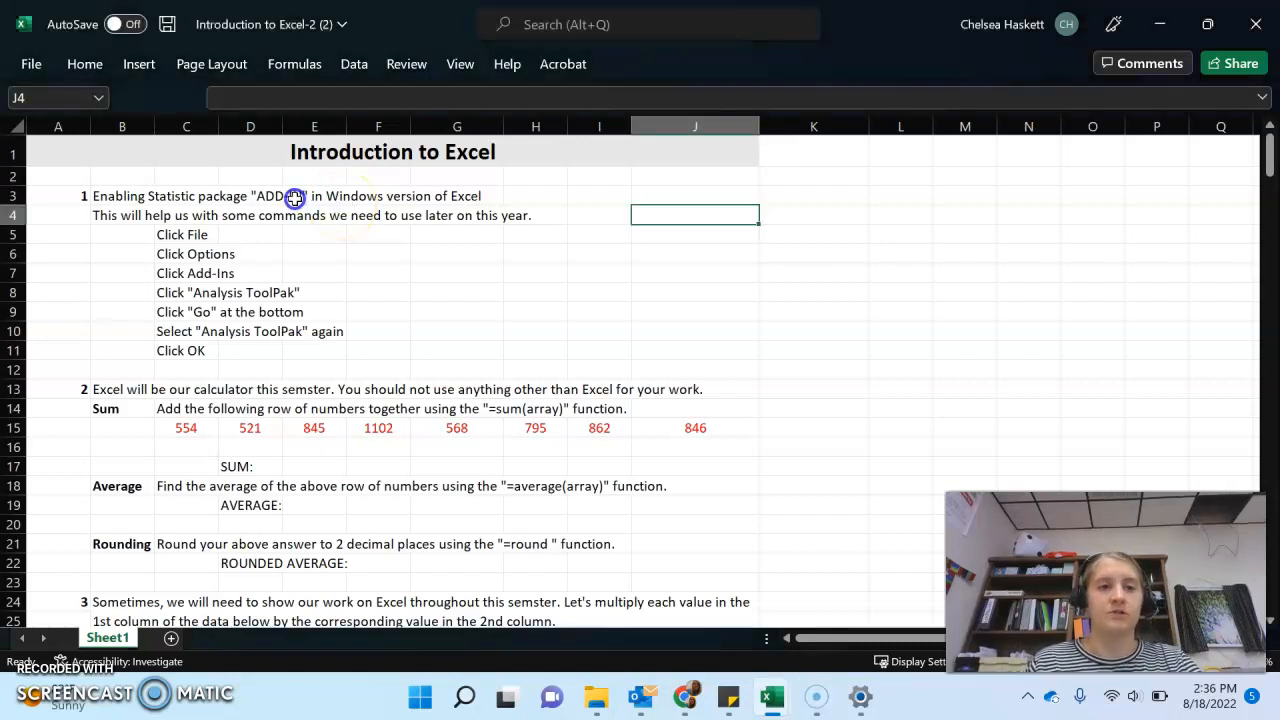
Enable the Analysis ToolPak among the available Excel add-ins and confirm the selection
{"action": "left_click", "coordinate": [300, 197]}
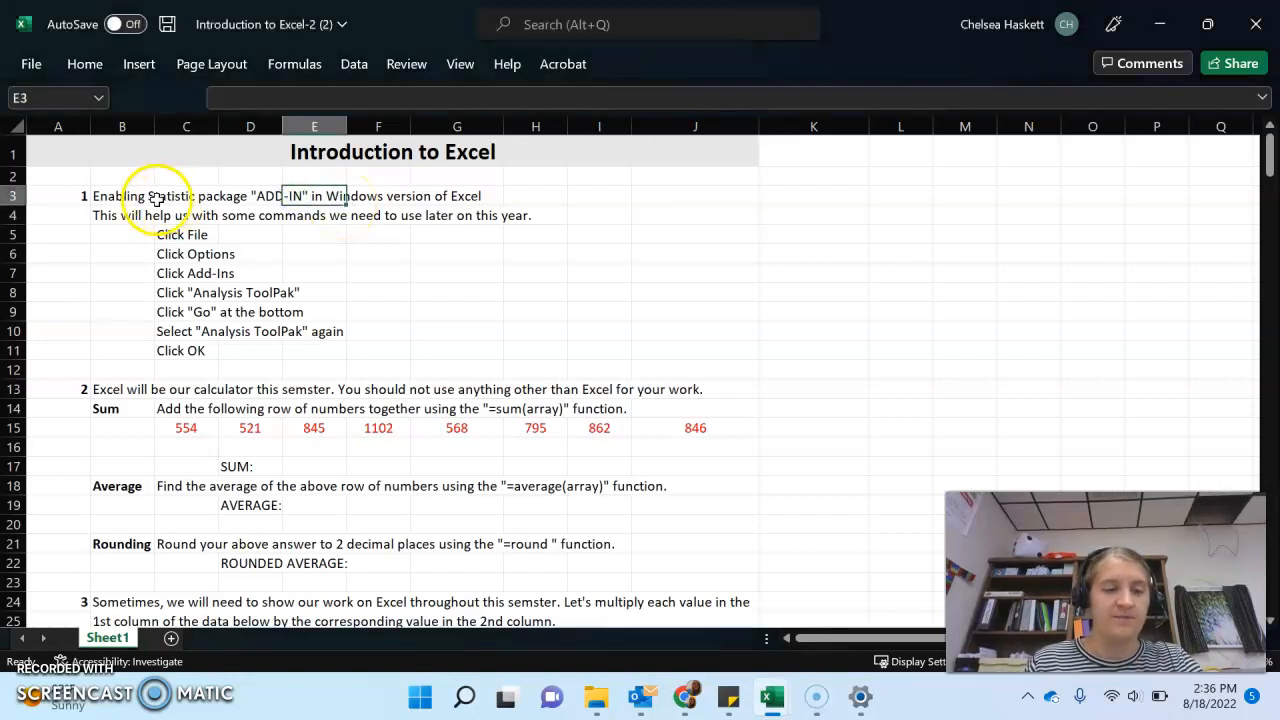
{"action": "left_click", "coordinate": [29, 64]}
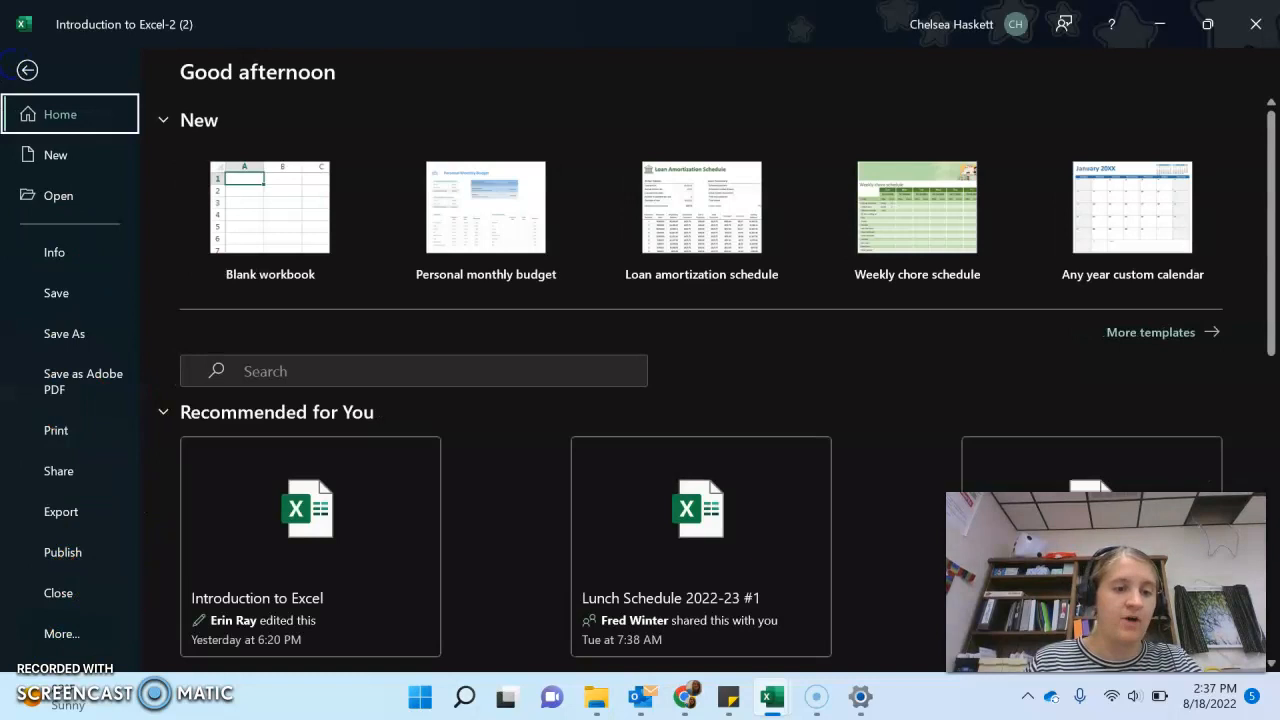
{"action": "left_click", "coordinate": [61, 634]}
{"action": "left_click", "coordinate": [239, 634]}
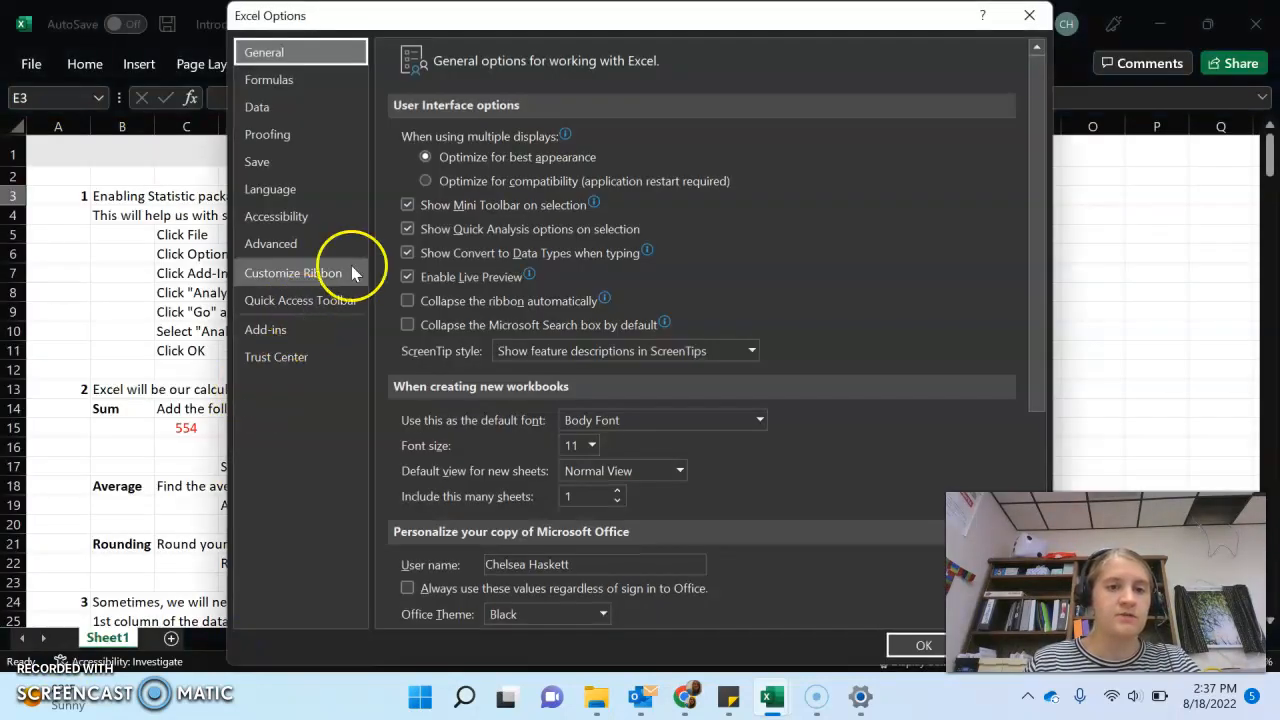
{"action": "left_click", "coordinate": [312, 342]}
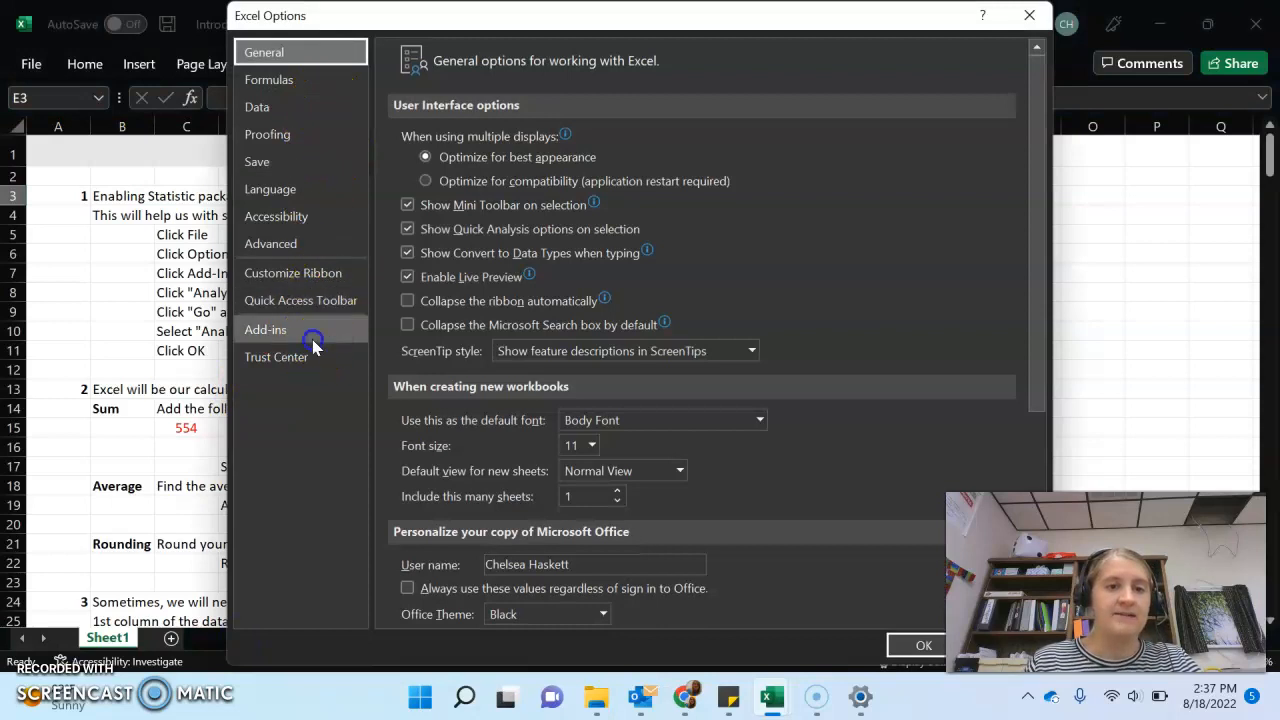
{"action": "left_click", "coordinate": [495, 198]}
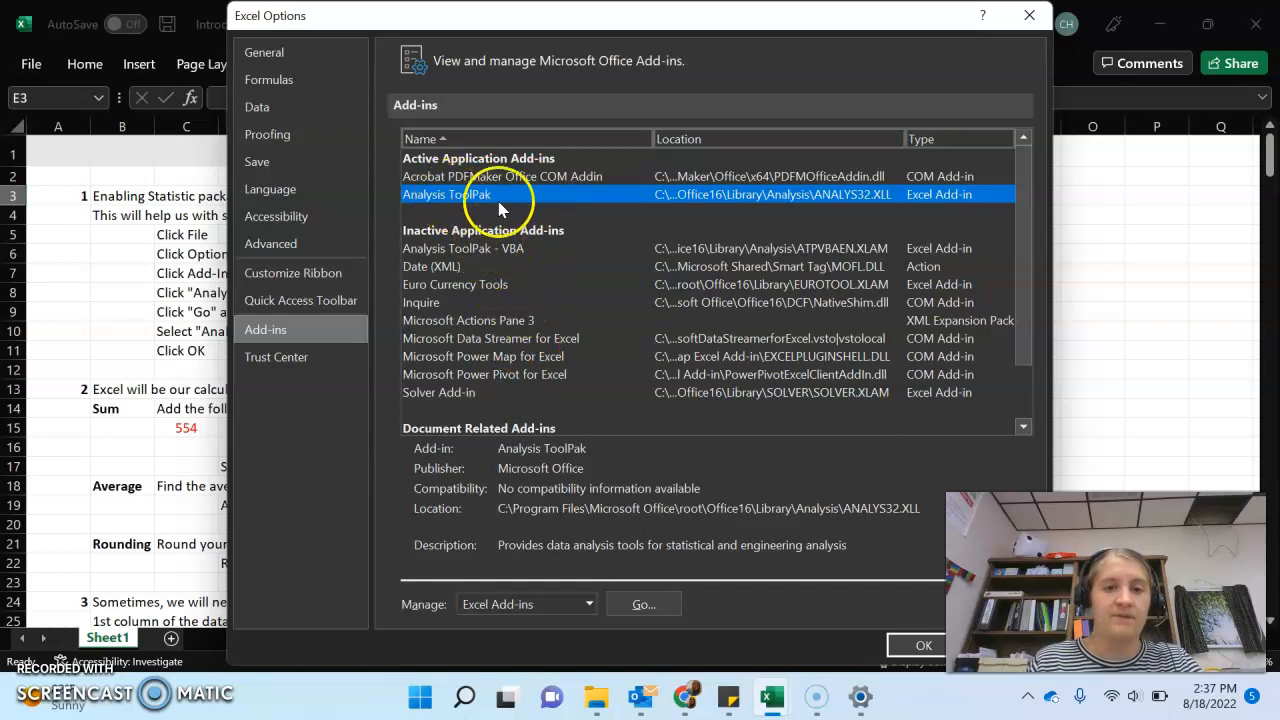
{"action": "left_click", "coordinate": [643, 605]}
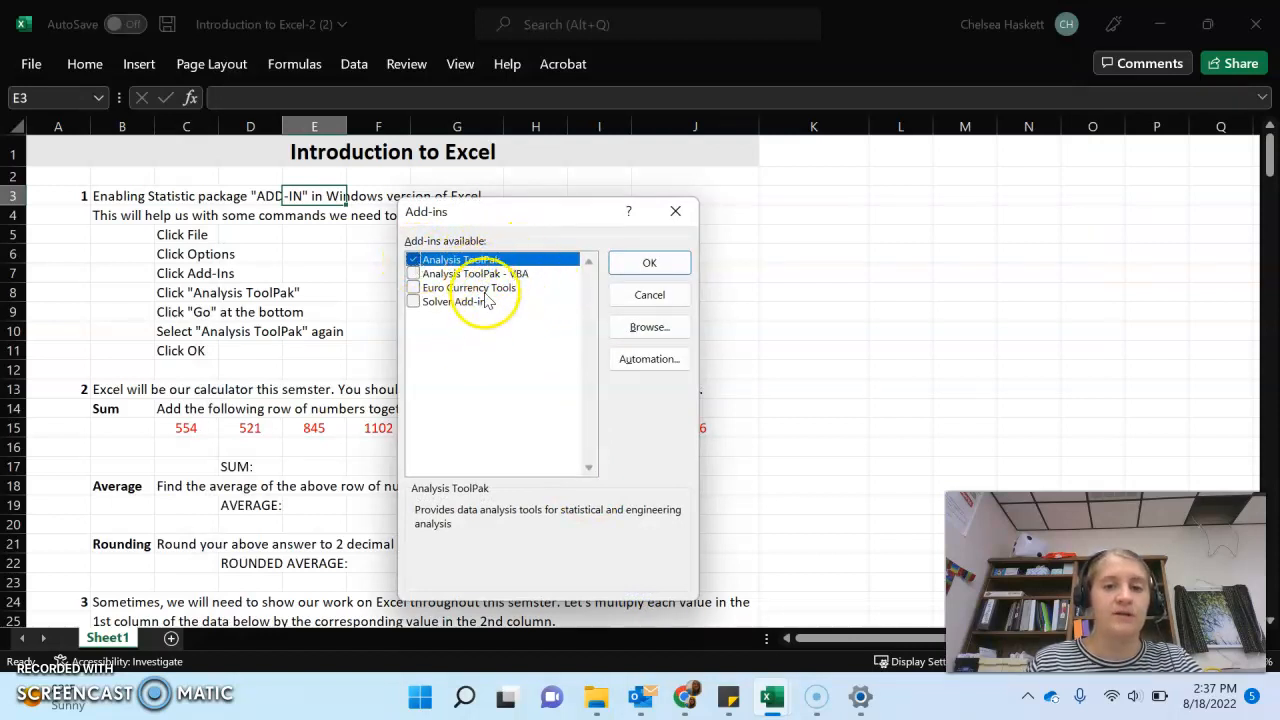
{"action": "left_click", "coordinate": [655, 260]}
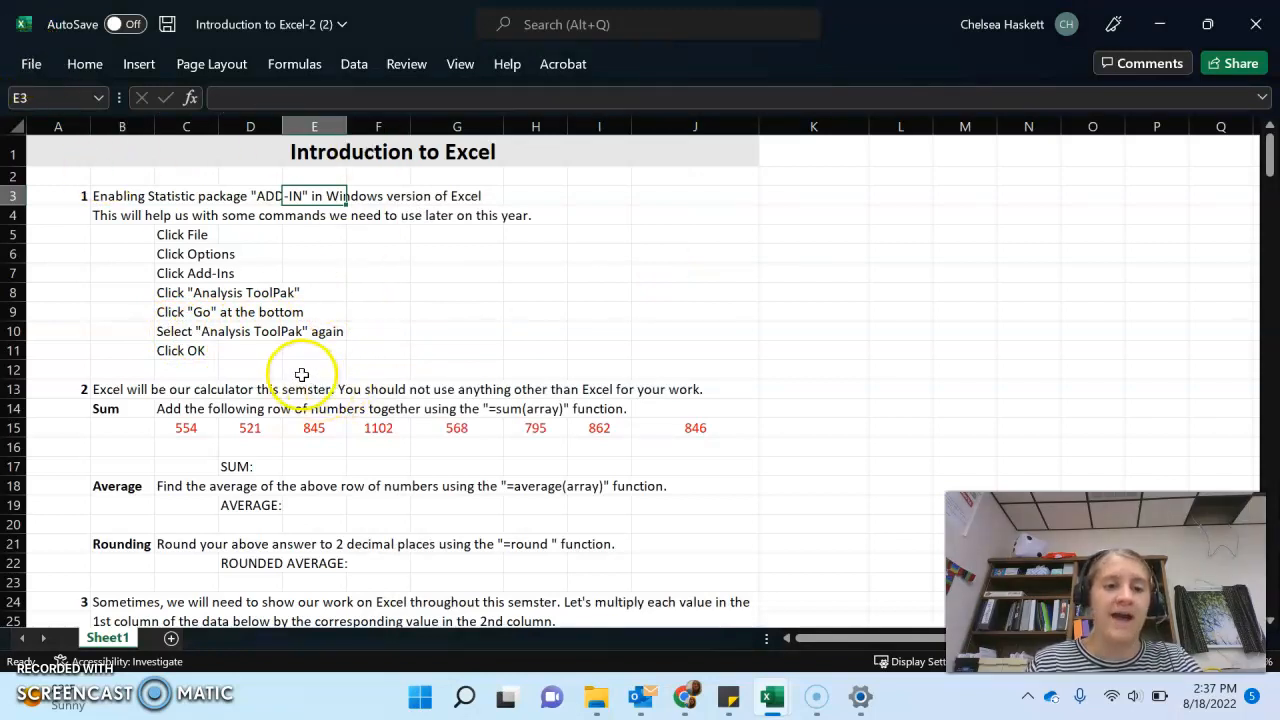
Calculate the sum of the red numbers in C15:J15 with the SUM function in cell E17
{"action": "left_click", "coordinate": [231, 410]}
{"action": "left_click", "coordinate": [300, 460]}
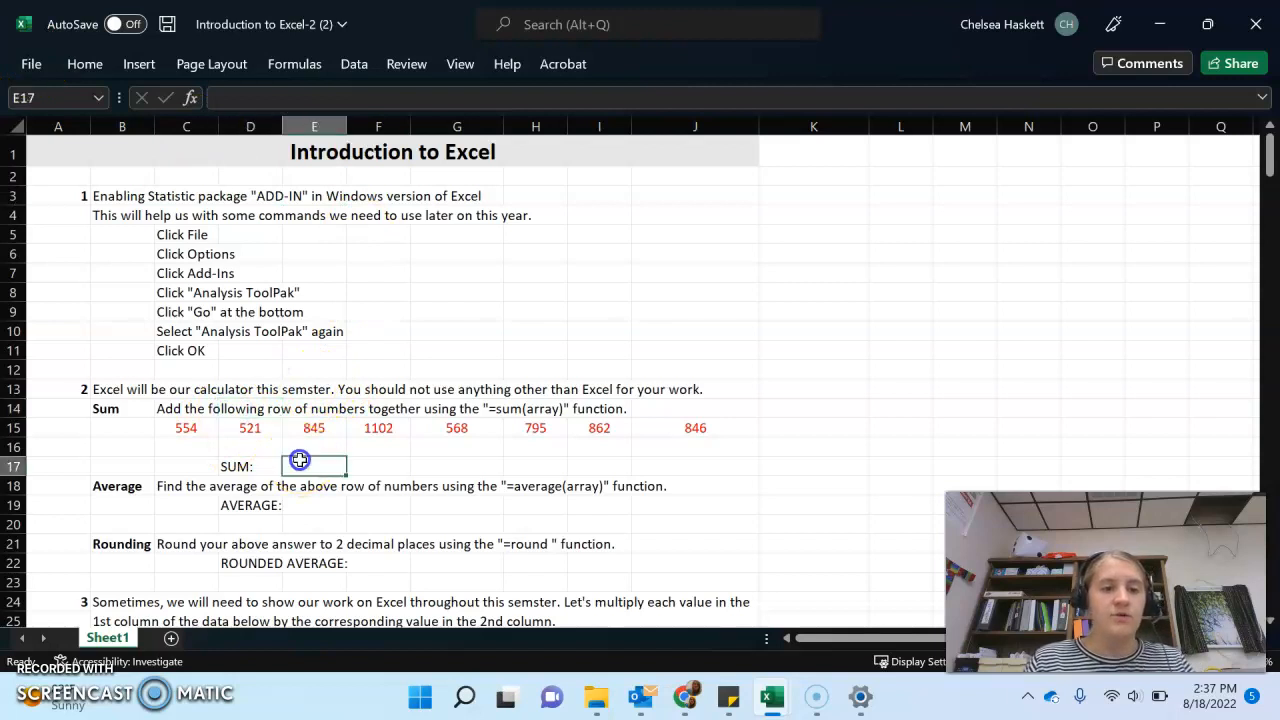
{"action": "key", "text": "Down"}
{"action": "key", "text": "Down"}
{"action": "key", "text": "Up"}
{"action": "key", "text": "Up"}
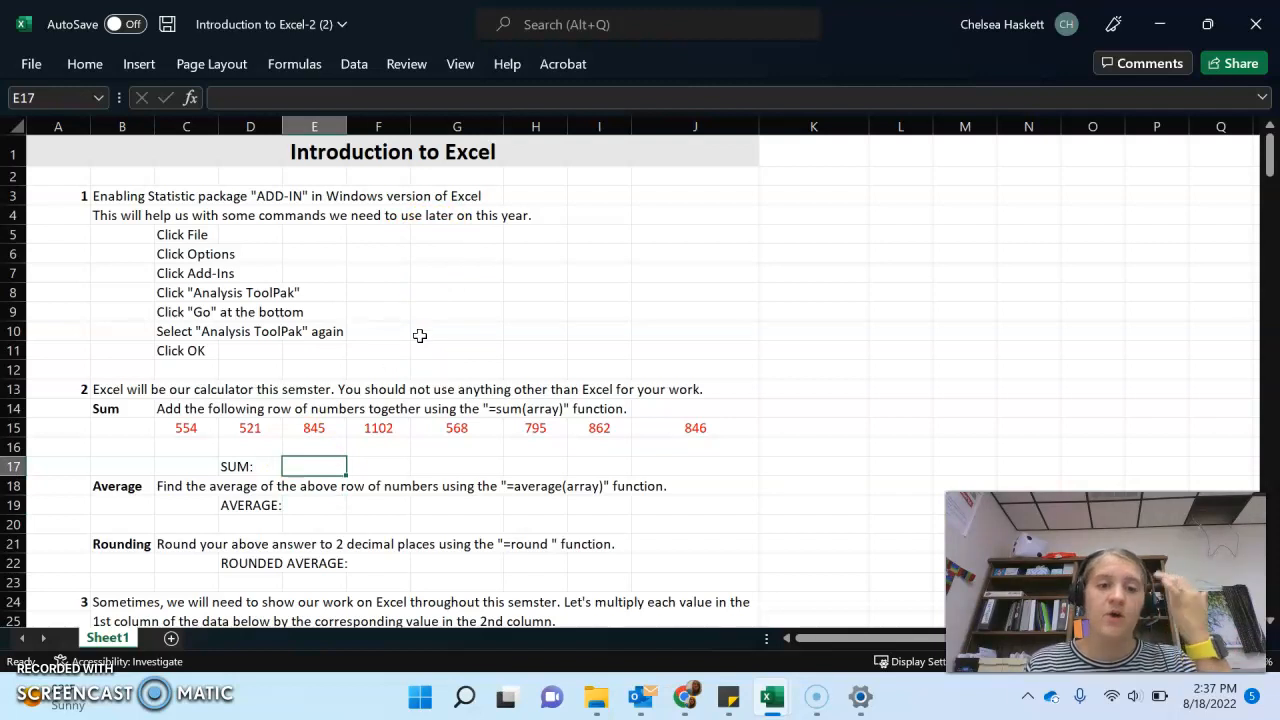
{"action": "type", "text": "=sum("}
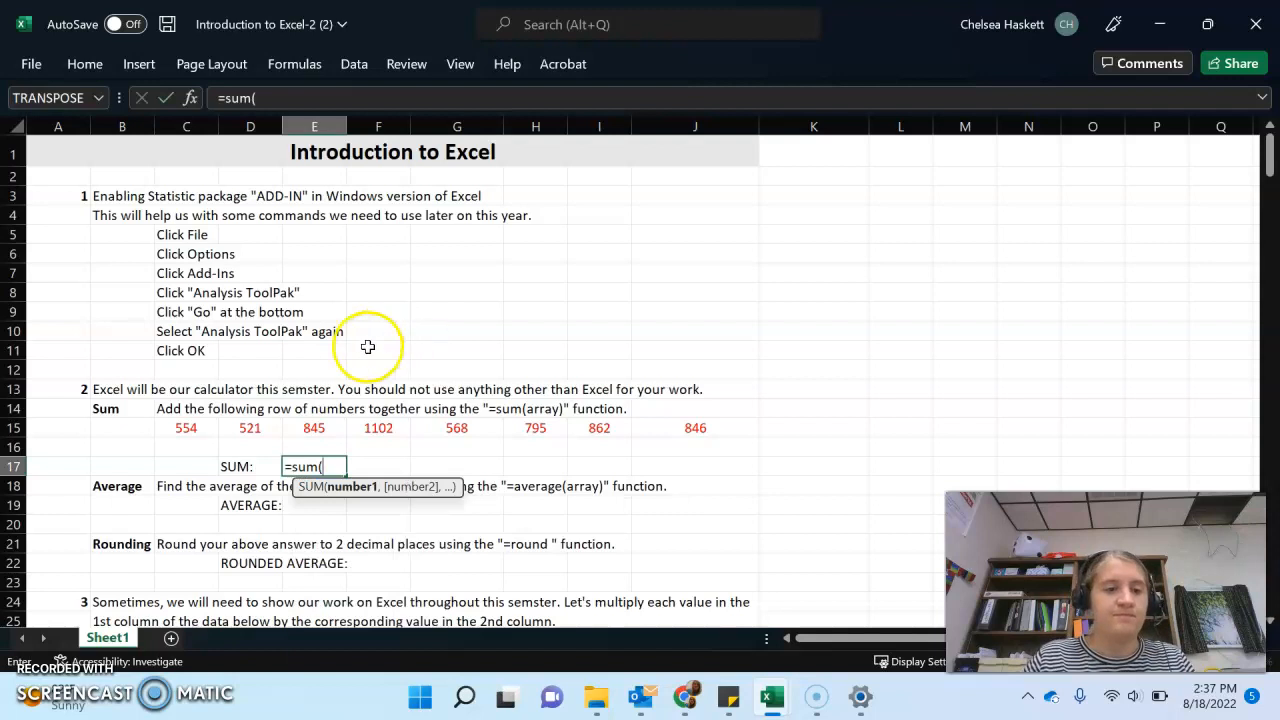
{"action": "left_click_drag", "start_coordinate": [166, 430], "coordinate": [680, 431]}
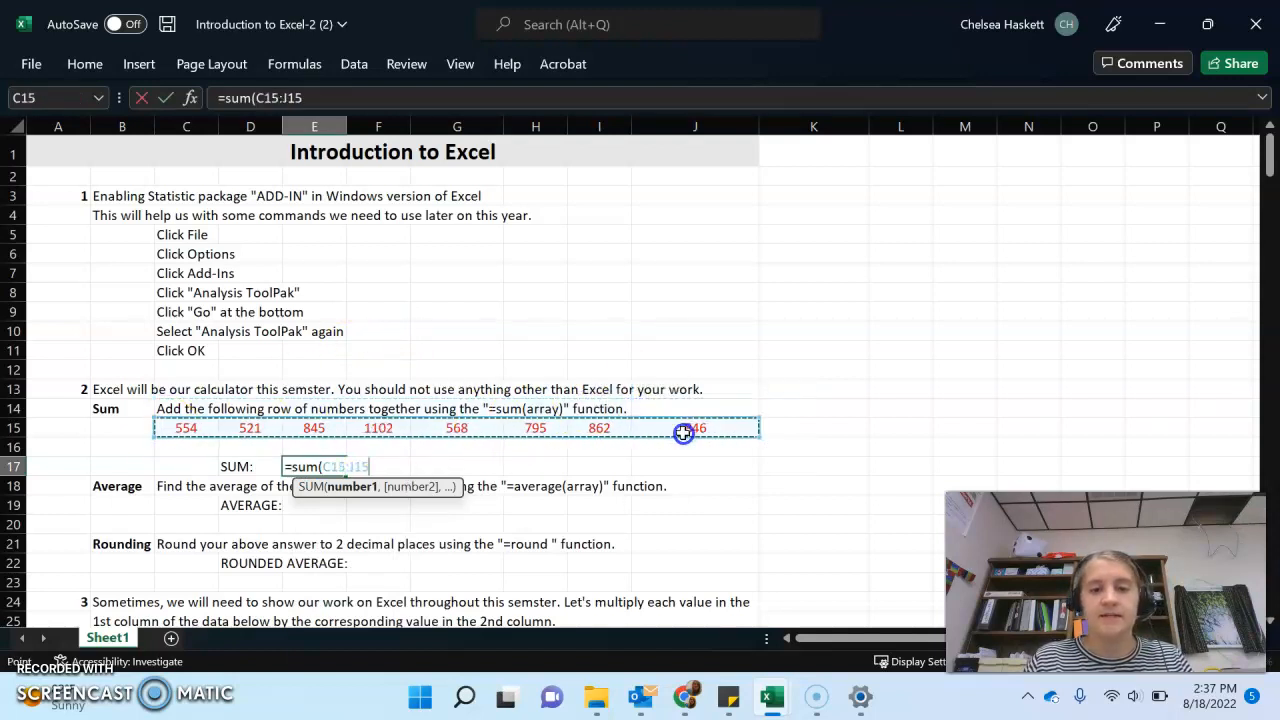
{"action": "key", "text": "Return"}
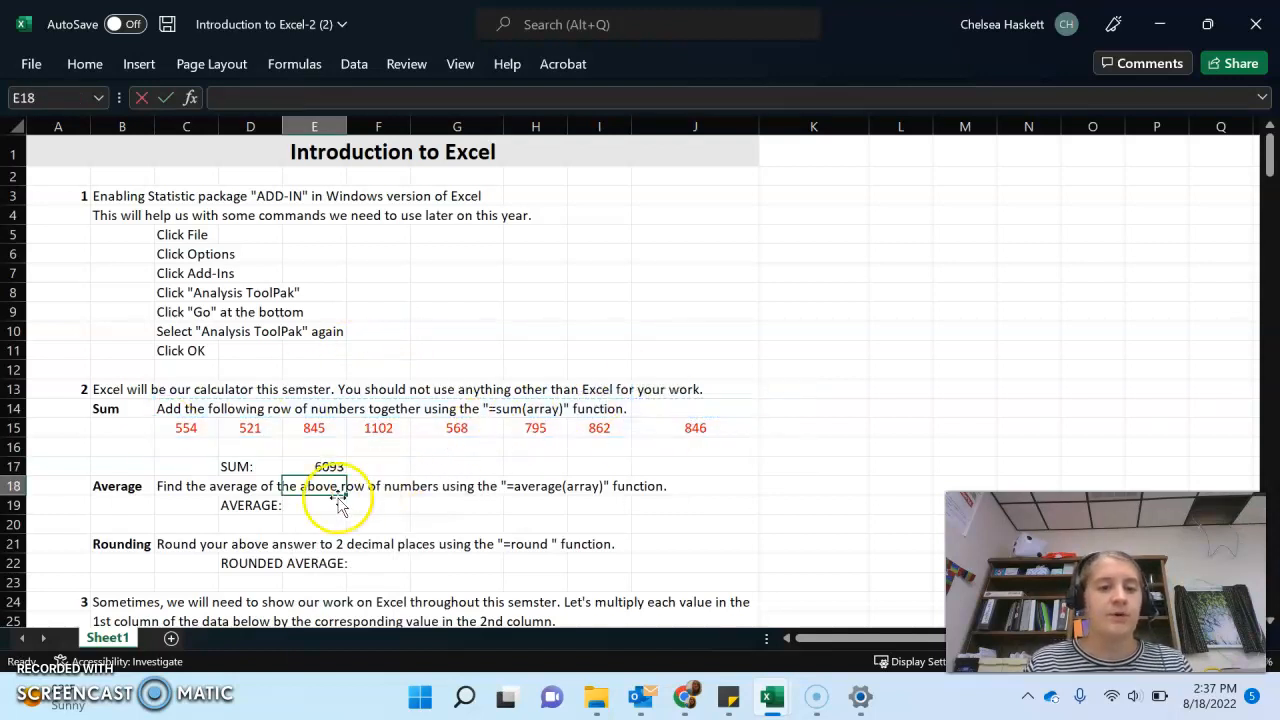
{"action": "key", "text": "Up"}
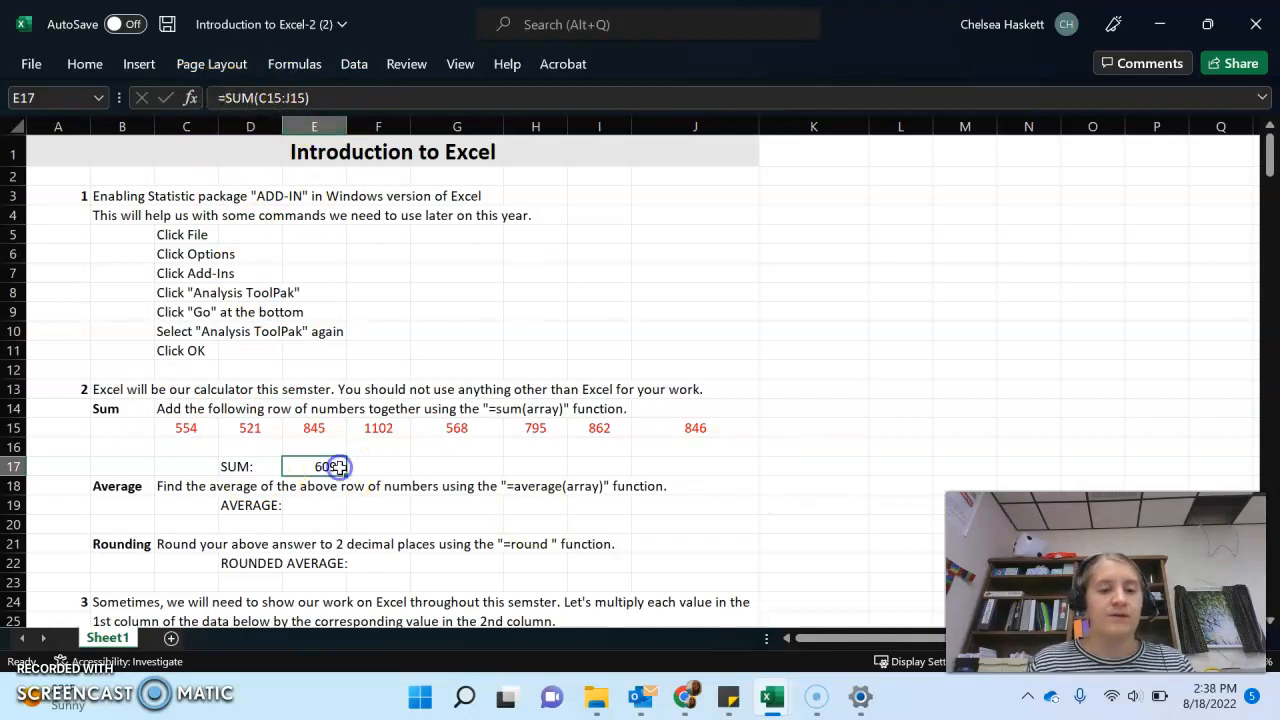
Calculate the average of C15:J15 in cell E19 with the formula =average(C15:J15)
{"action": "key", "text": "Down"}
{"action": "key", "text": "Down"}
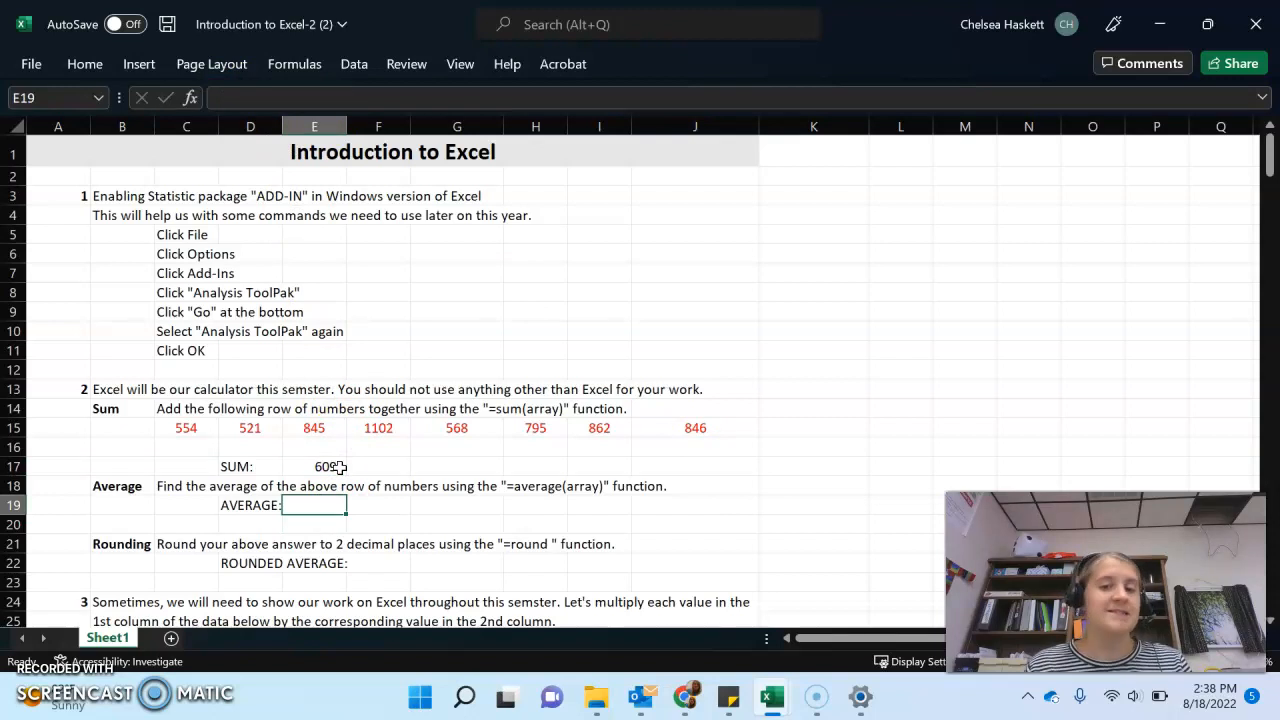
{"action": "type", "text": "=averg"}
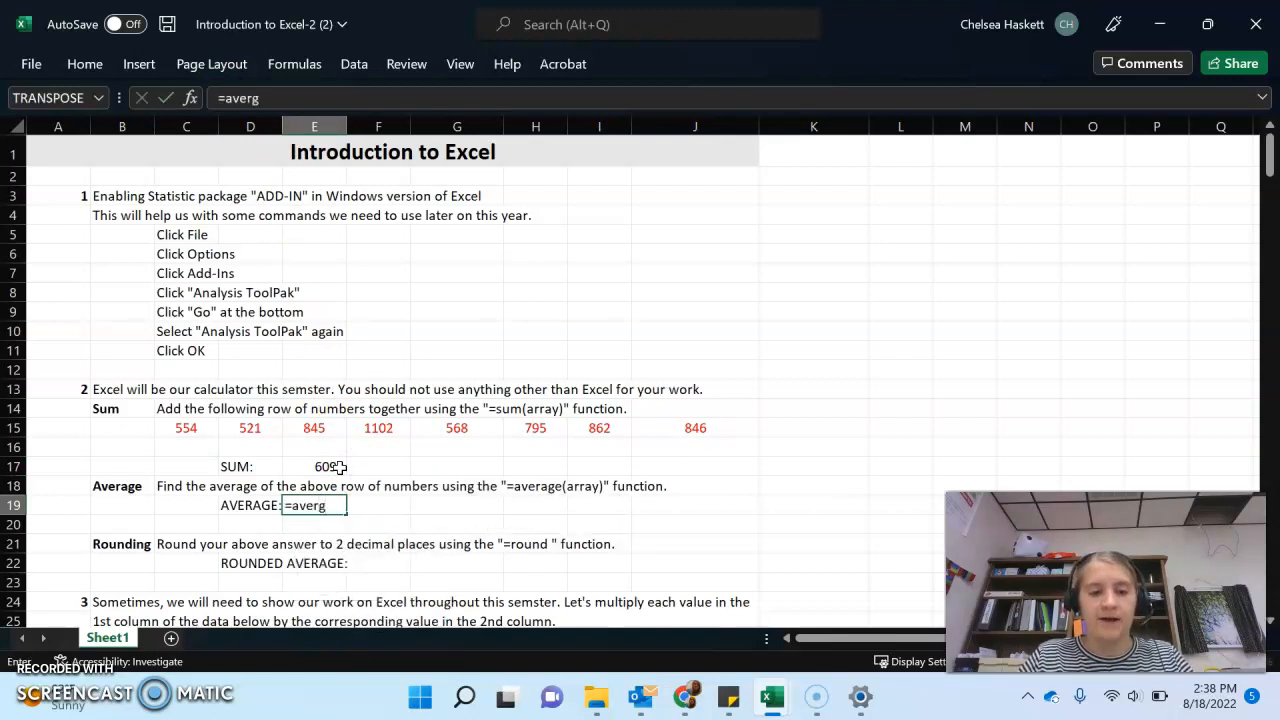
{"action": "key", "text": "BackSpace"}
{"action": "key", "text": "BackSpace"}
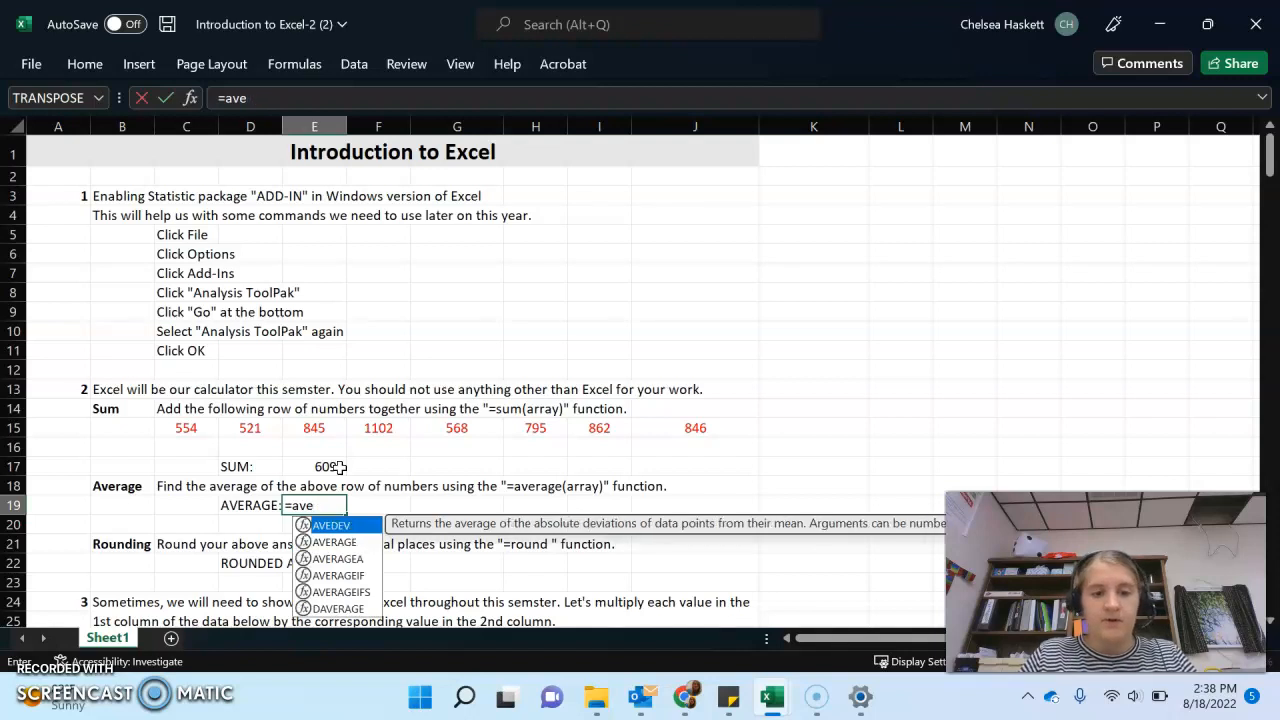
{"action": "type", "text": "rage("}
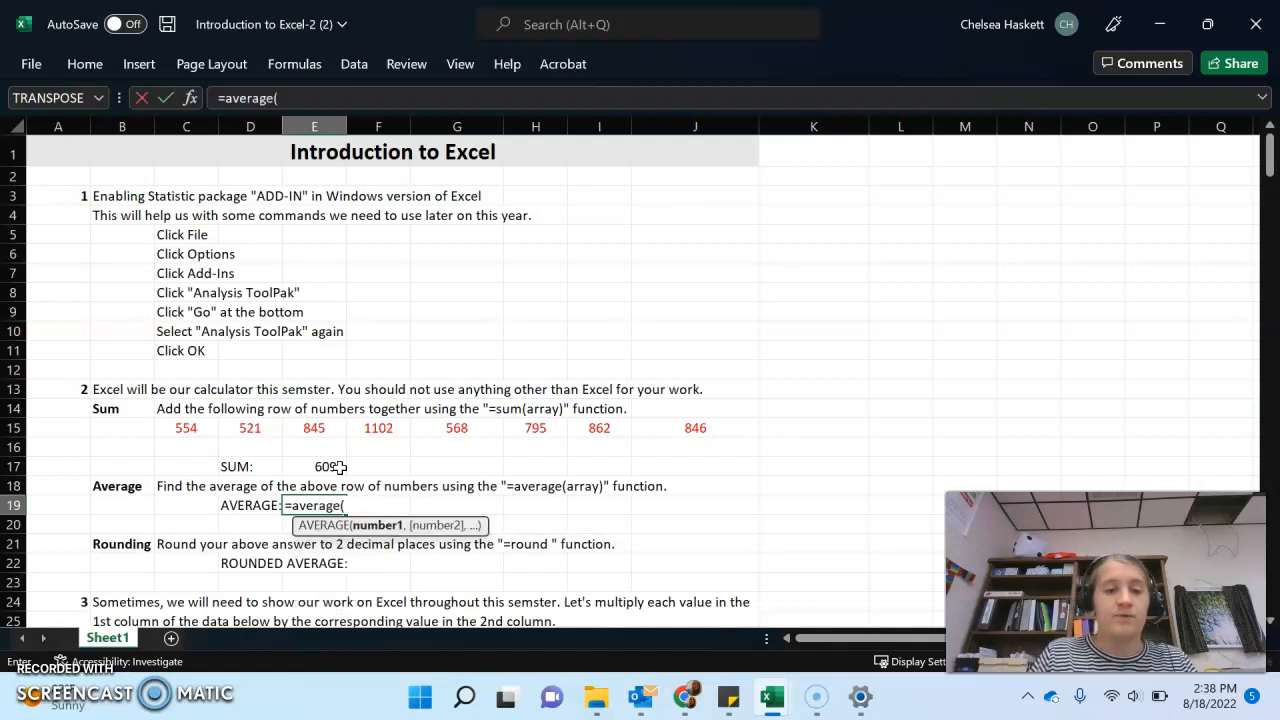
{"action": "left_click_drag", "start_coordinate": [178, 433], "coordinate": [695, 428]}
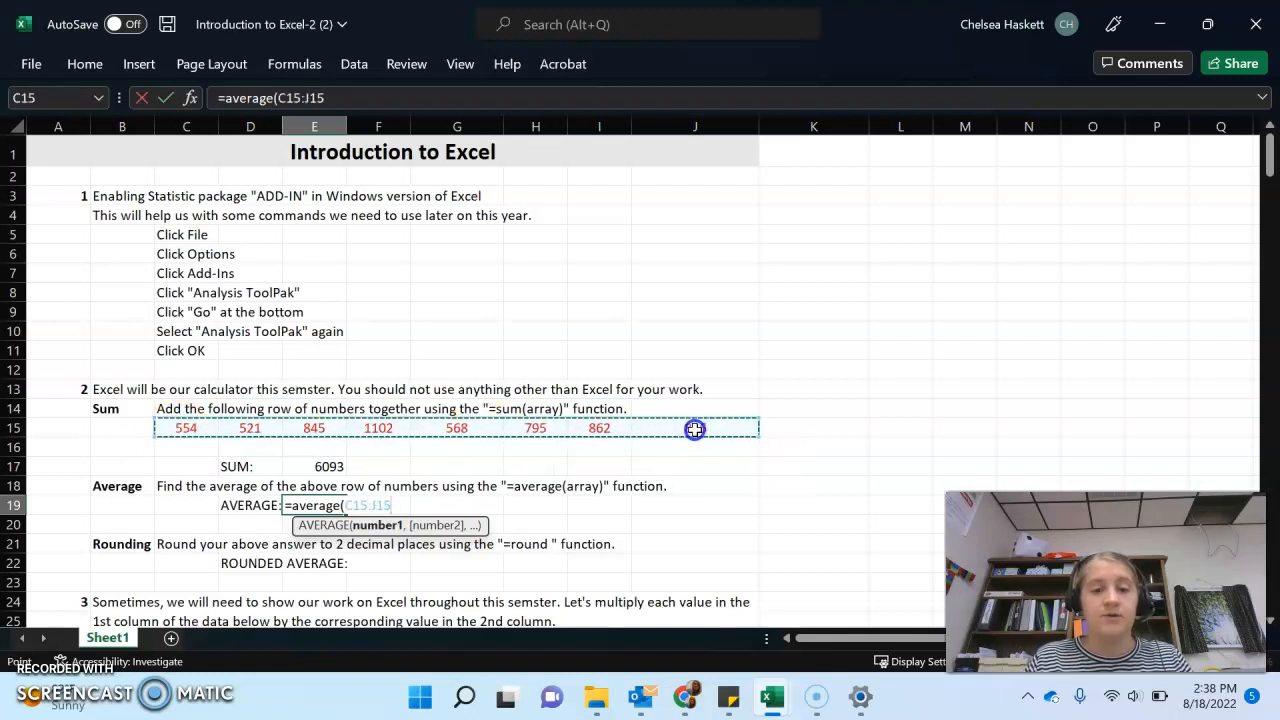
{"action": "type", "text": ")"}
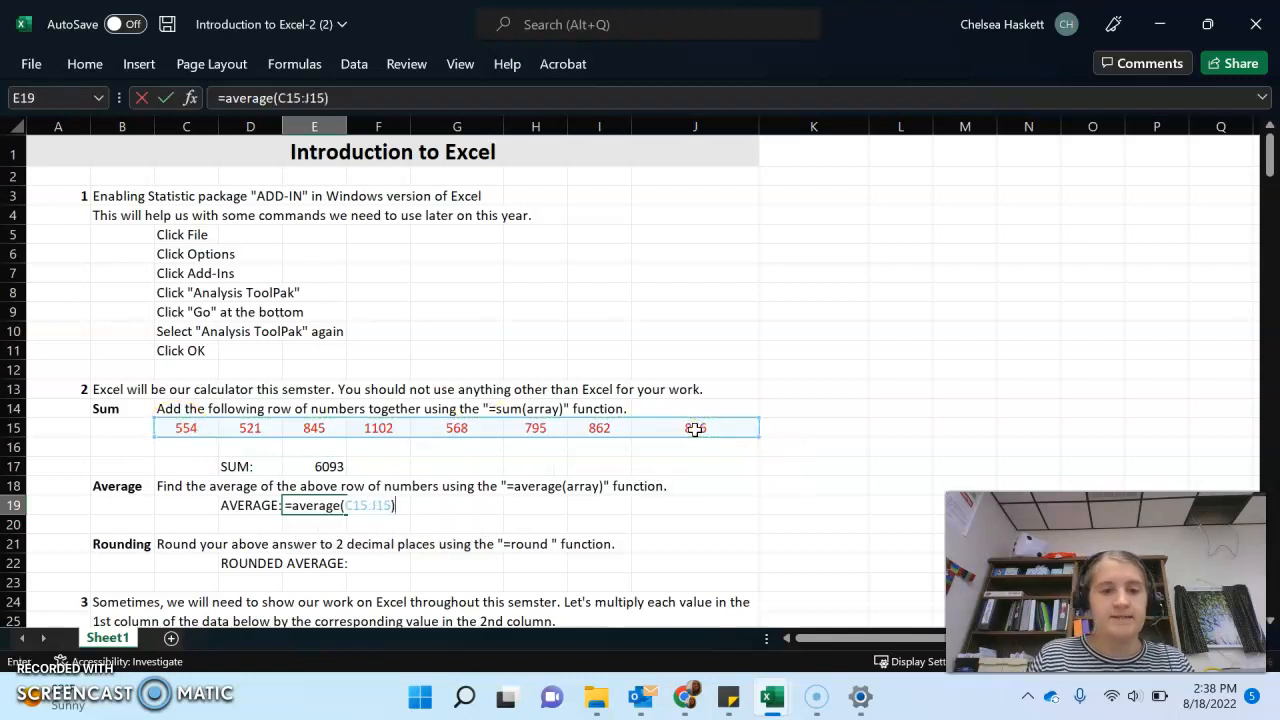
{"action": "key", "text": "Return"}
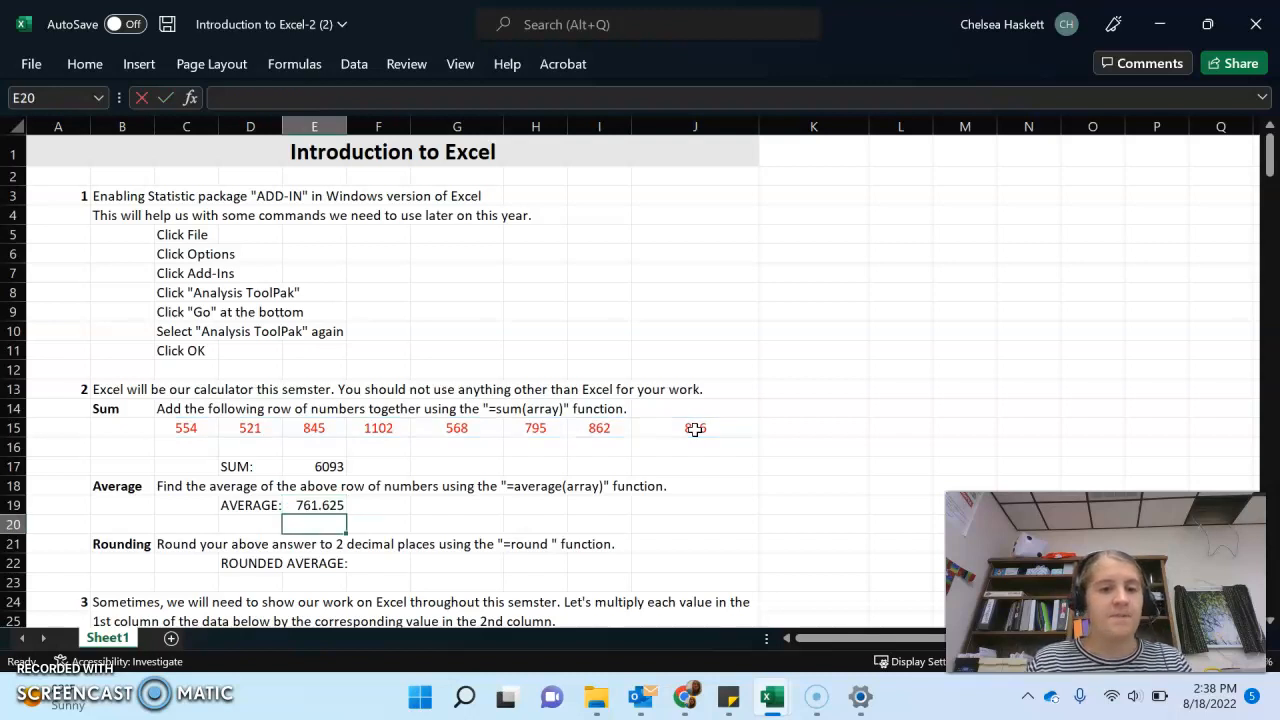
Round the average in E19 to 2 decimal places in cell F22 with the formula =round(E19,2)
{"action": "key", "text": "Down"}
{"action": "key", "text": "Down"}
{"action": "key", "text": "Right"}
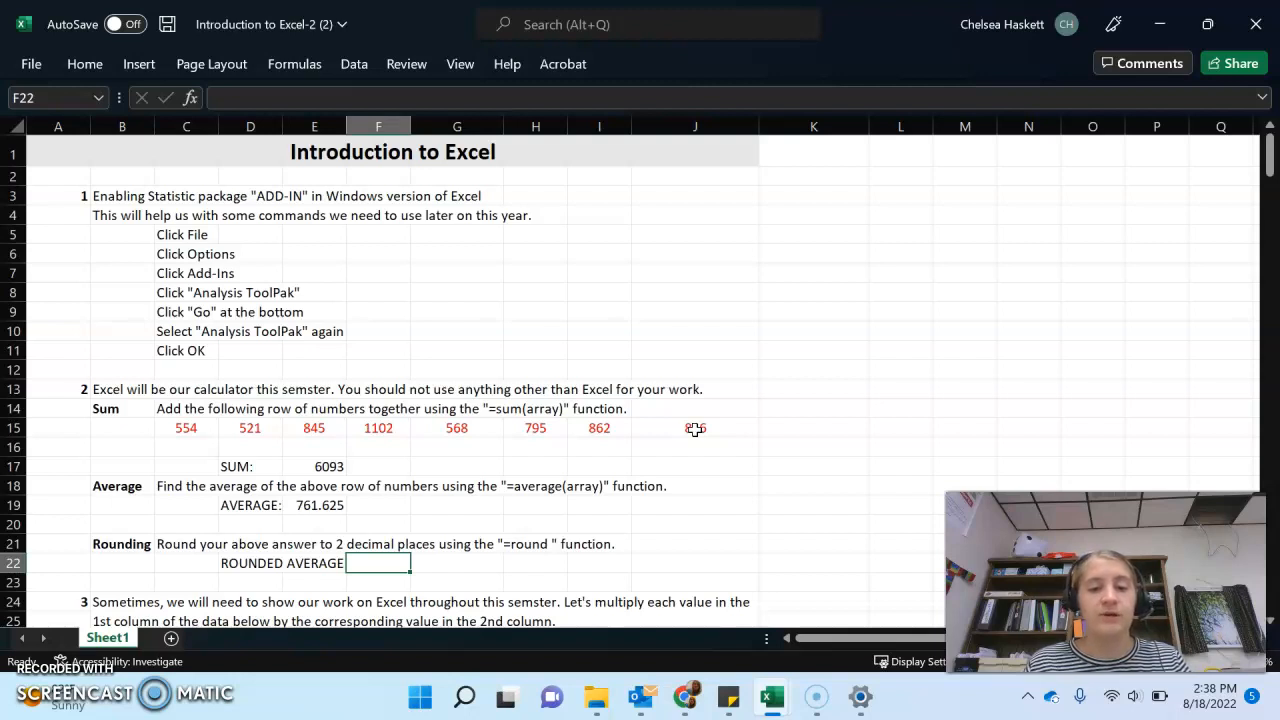
{"action": "type", "text": "=r"}
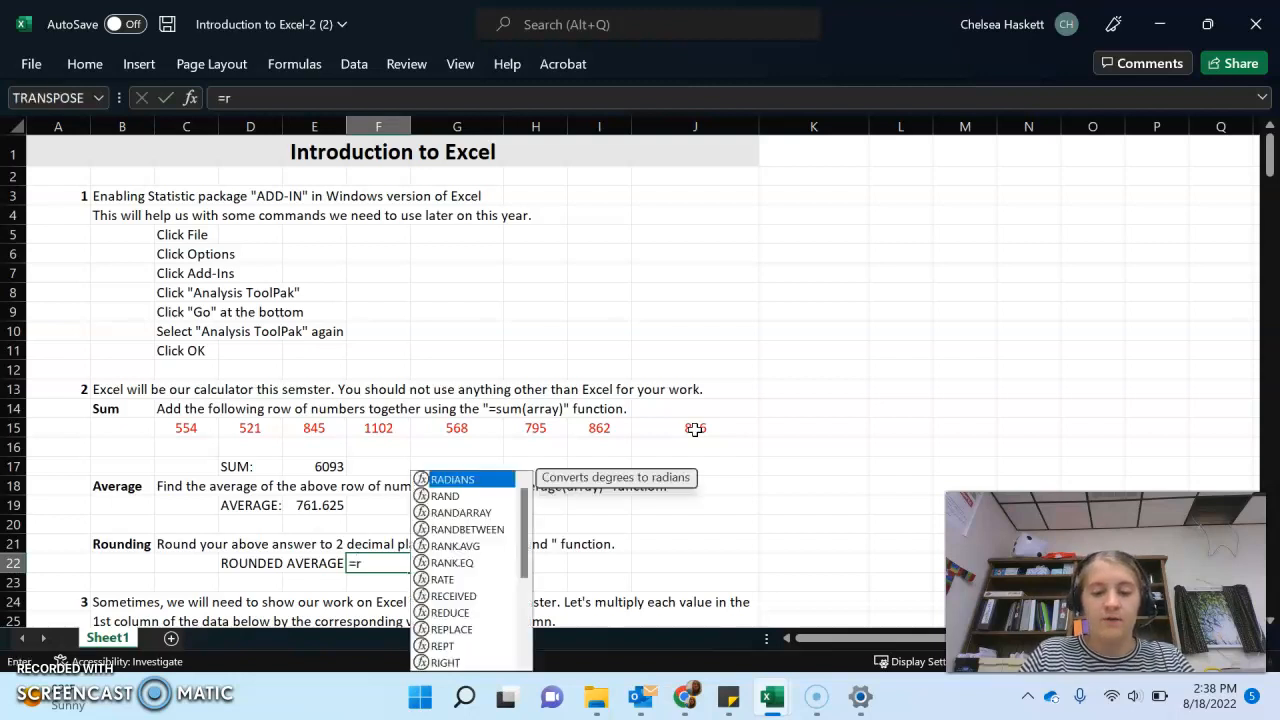
{"action": "type", "text": "ound("}
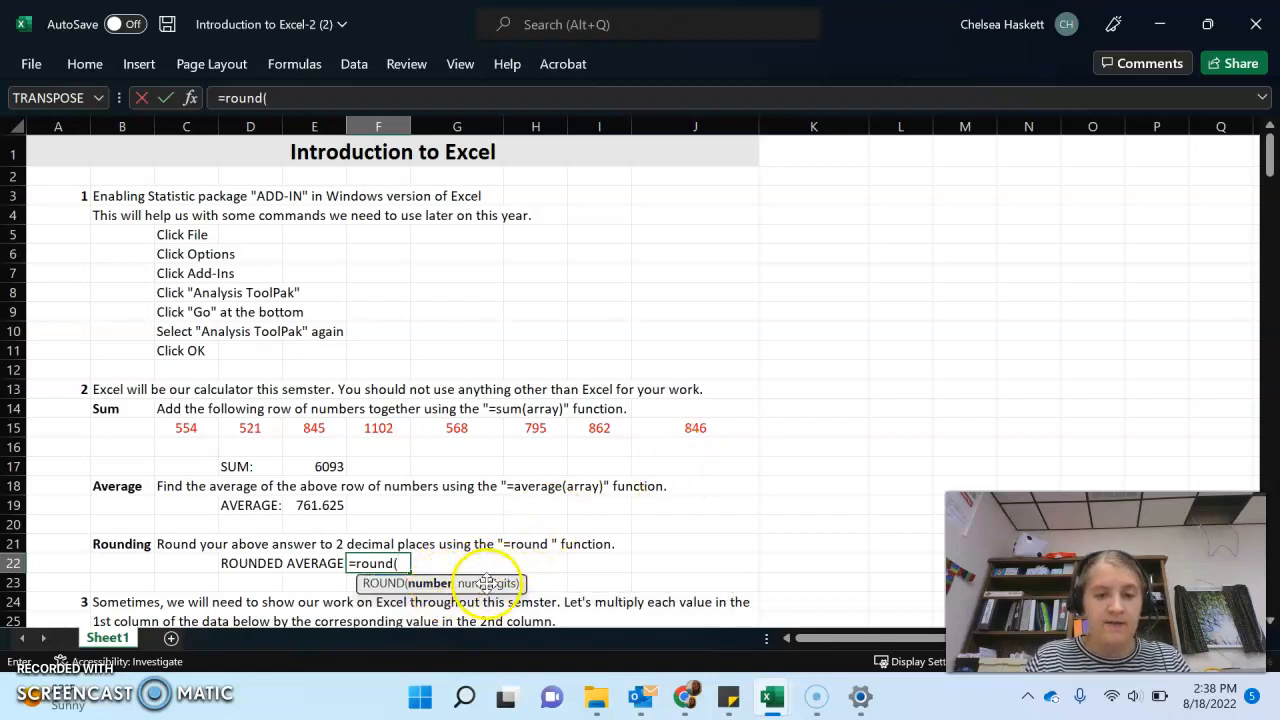
{"action": "mouse_move", "coordinate": [186, 430]}
{"action": "left_mouse_down"}
{"action": "mouse_move", "coordinate": [491, 443]}
{"action": "mouse_move", "coordinate": [180, 437]}
{"action": "left_mouse_up"}
{"action": "left_click", "coordinate": [299, 508]}
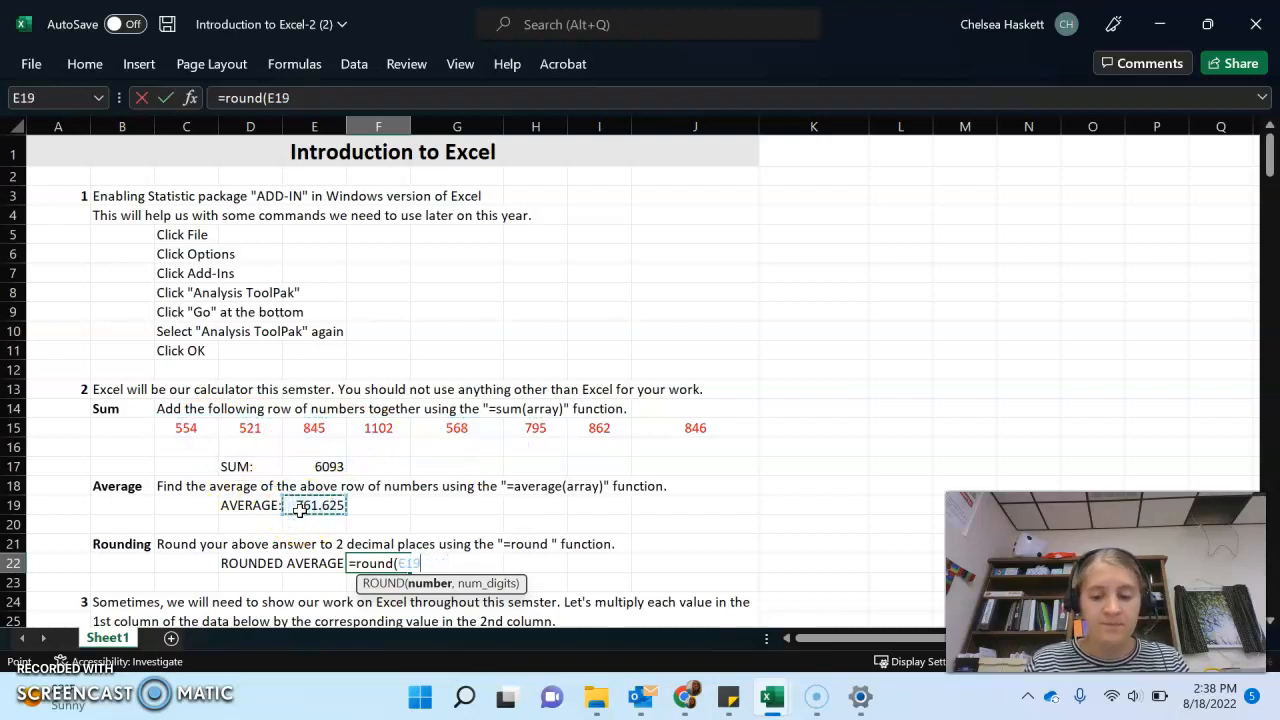
{"action": "type", "text": ","}
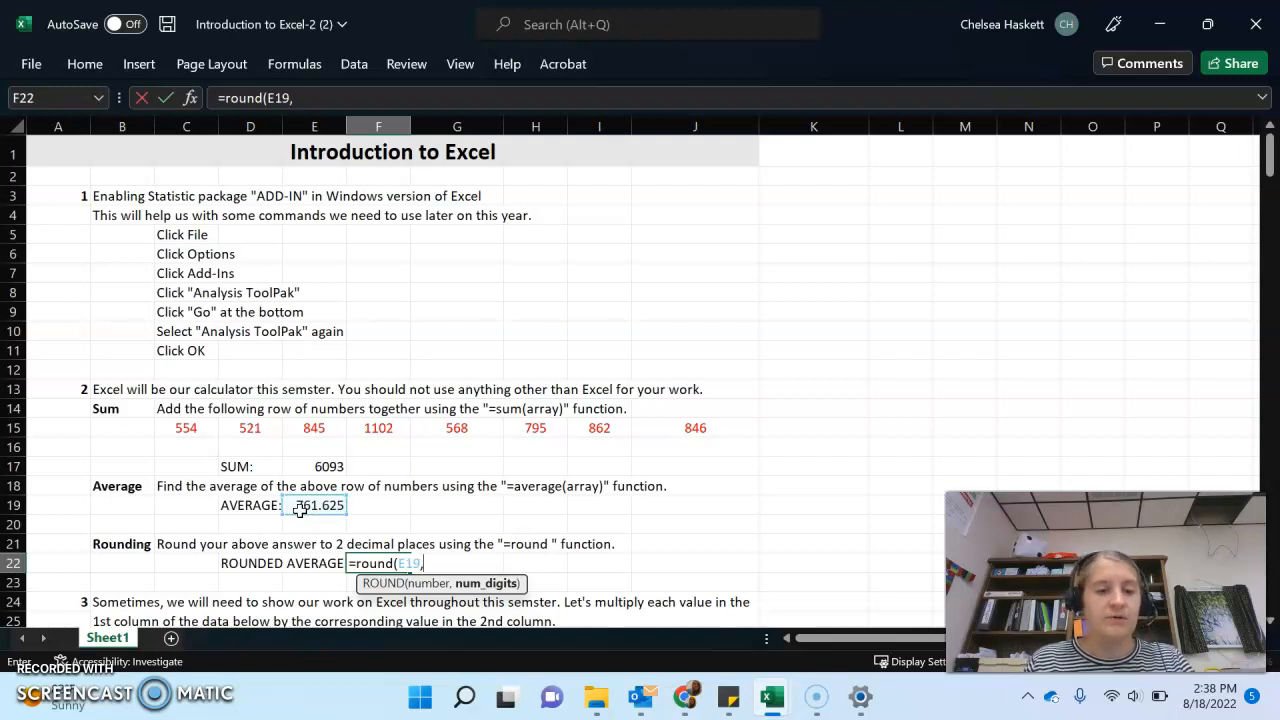
{"action": "type", "text": "2)"}
{"action": "key", "text": "Return"}
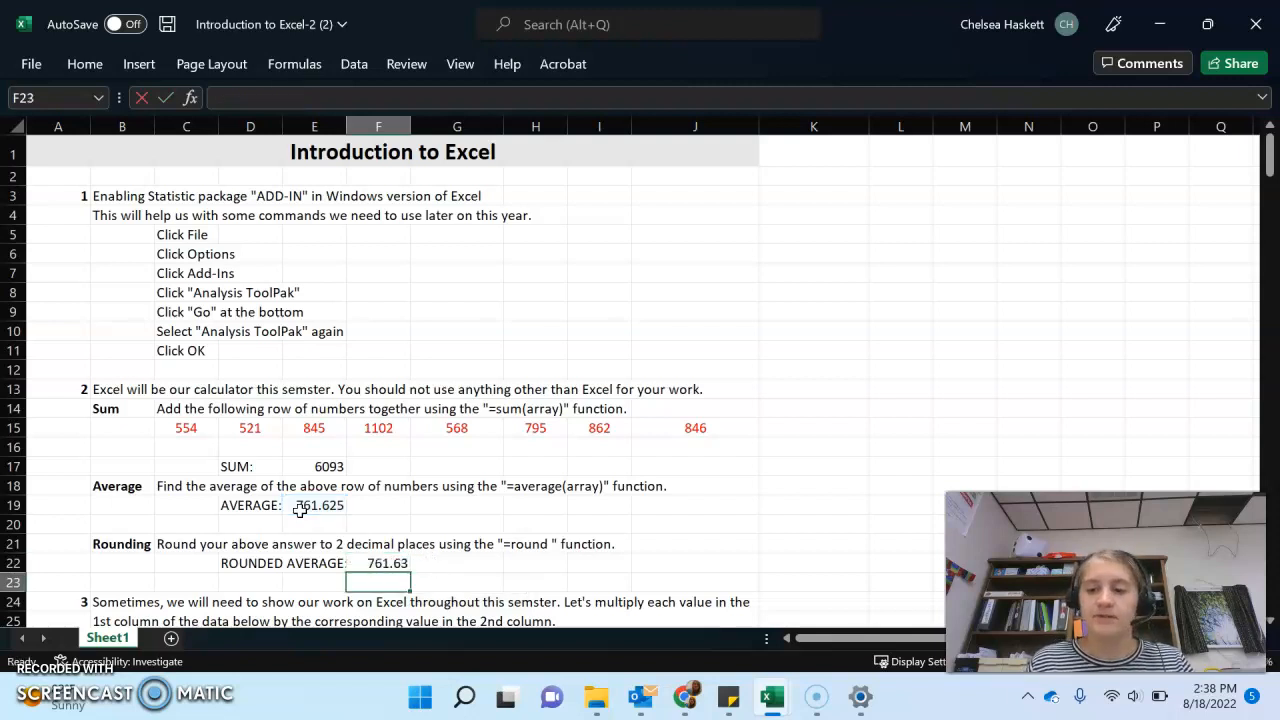
Multiply the first x and y values in cell D27 of the x*y column with the formula =B27*C27
{"action": "key", "text": "Down"}
{"action": "key", "text": "Down"}
{"action": "key", "text": "Down"}
{"action": "key", "text": "Down"}
{"action": "key", "text": "Down"}
{"action": "key", "text": "Down"}
{"action": "key", "text": "Down"}
{"action": "key", "text": "Down"}
{"action": "key", "text": "Down"}
{"action": "key", "text": "Down"}
{"action": "key", "text": "Down"}
{"action": "key", "text": "Down"}
{"action": "key", "text": "Down"}
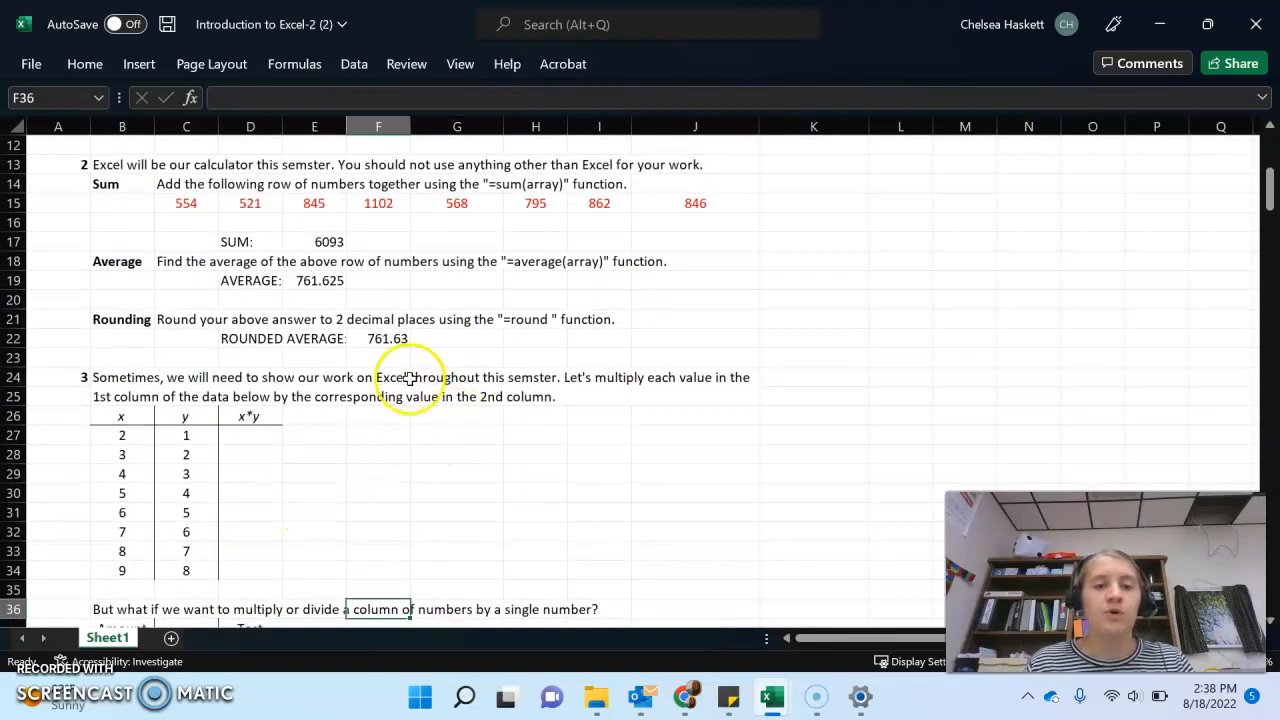
{"action": "left_click", "coordinate": [243, 437]}
{"action": "type", "text": "="}
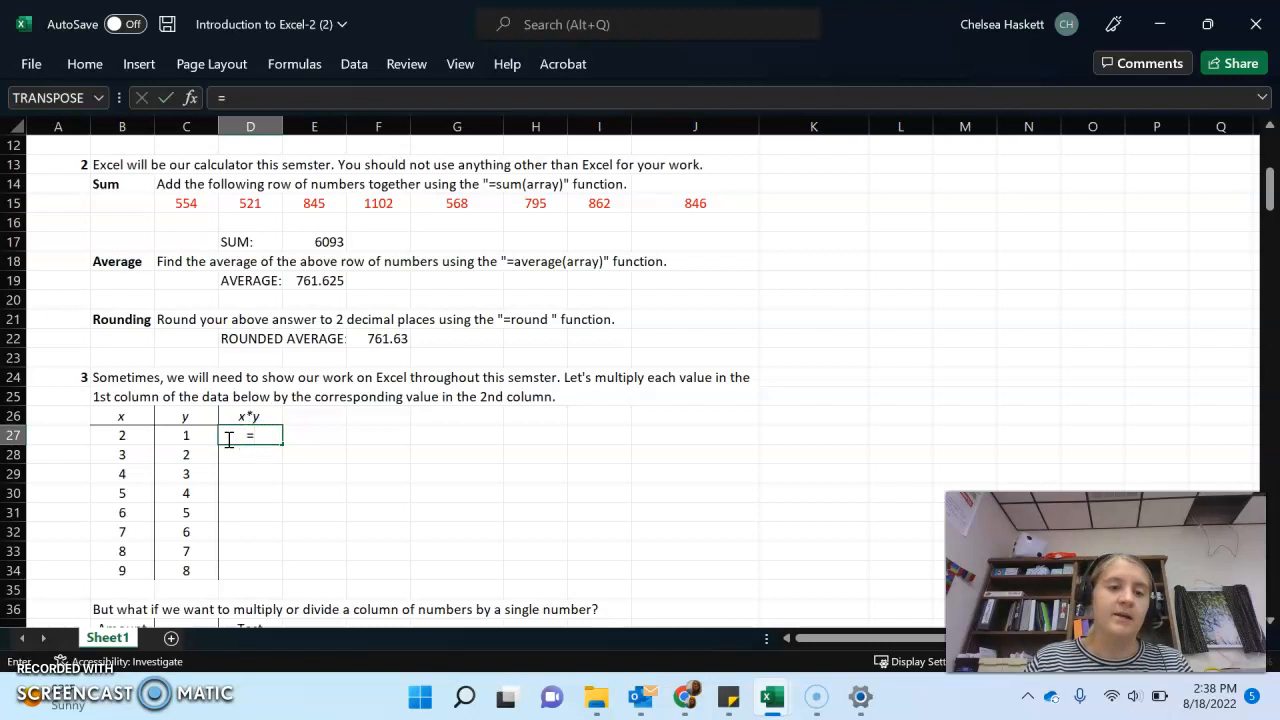
{"action": "left_click", "coordinate": [131, 442]}
{"action": "type", "text": "*"}
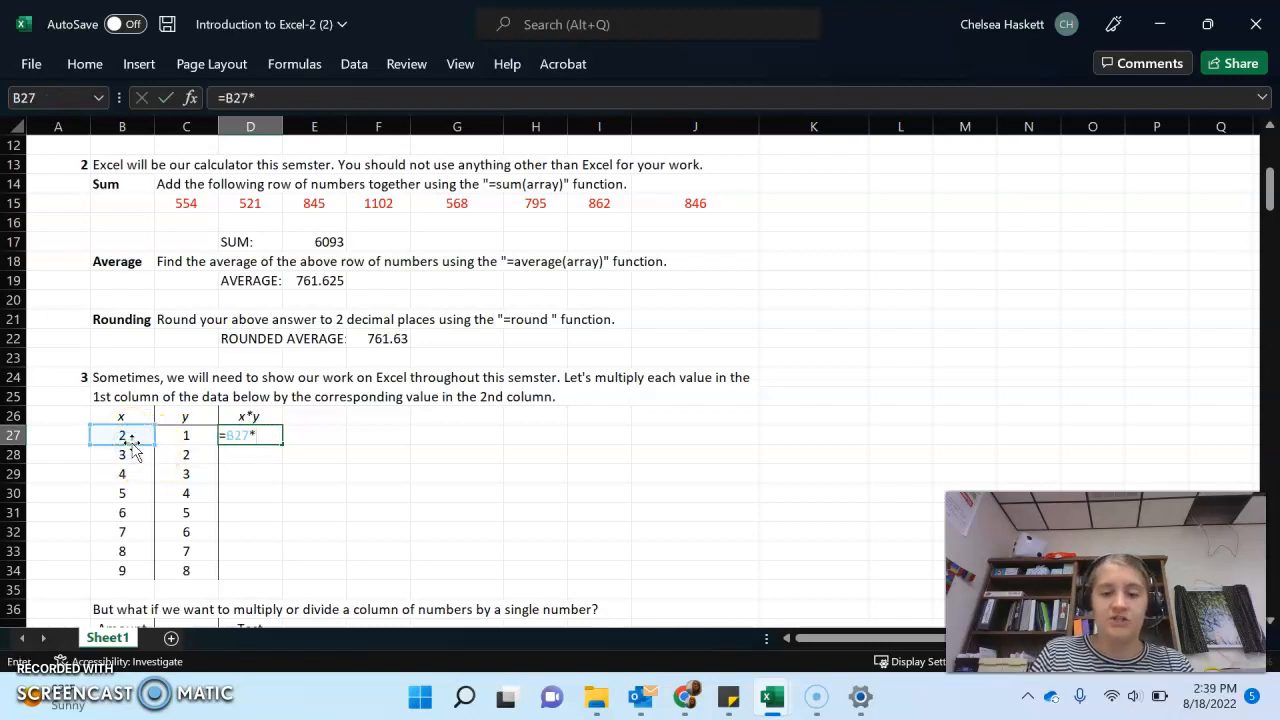
{"action": "left_click", "coordinate": [184, 437]}
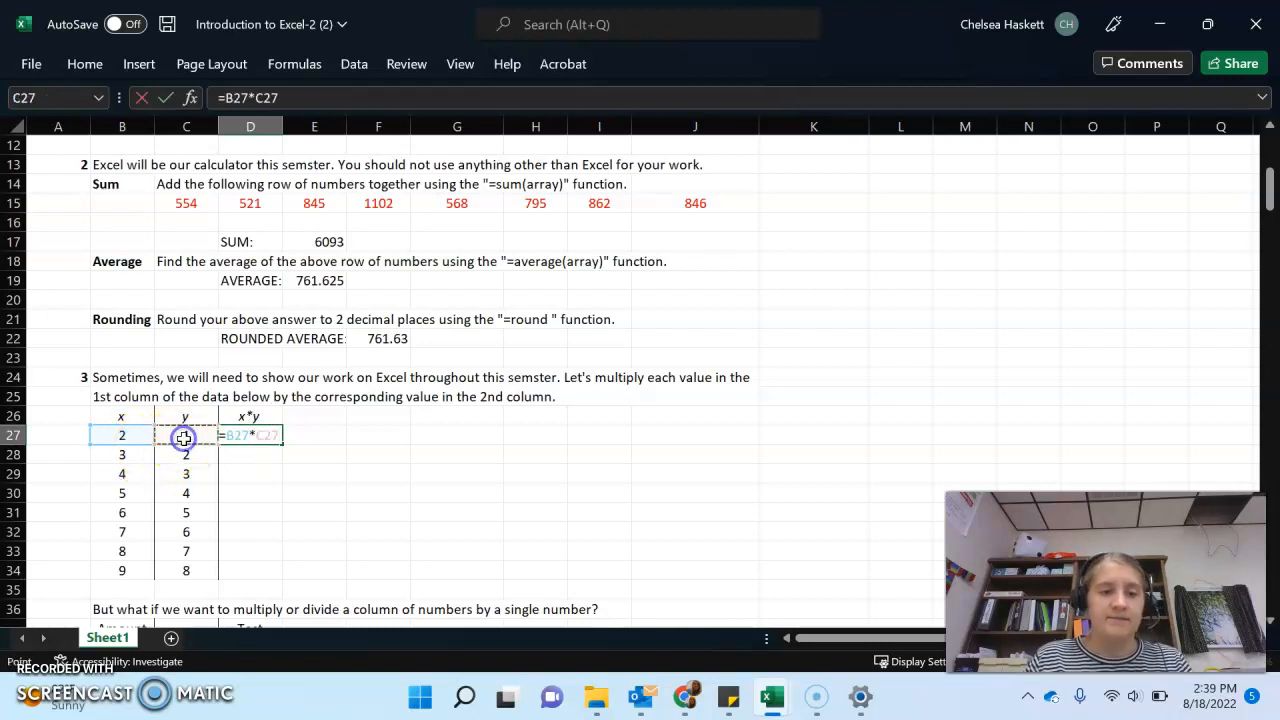
{"action": "key", "text": "Return"}
Enter a formula in cell D28 that multiplies the second row's x and y values, B28 and C28
{"action": "type", "text": "="}
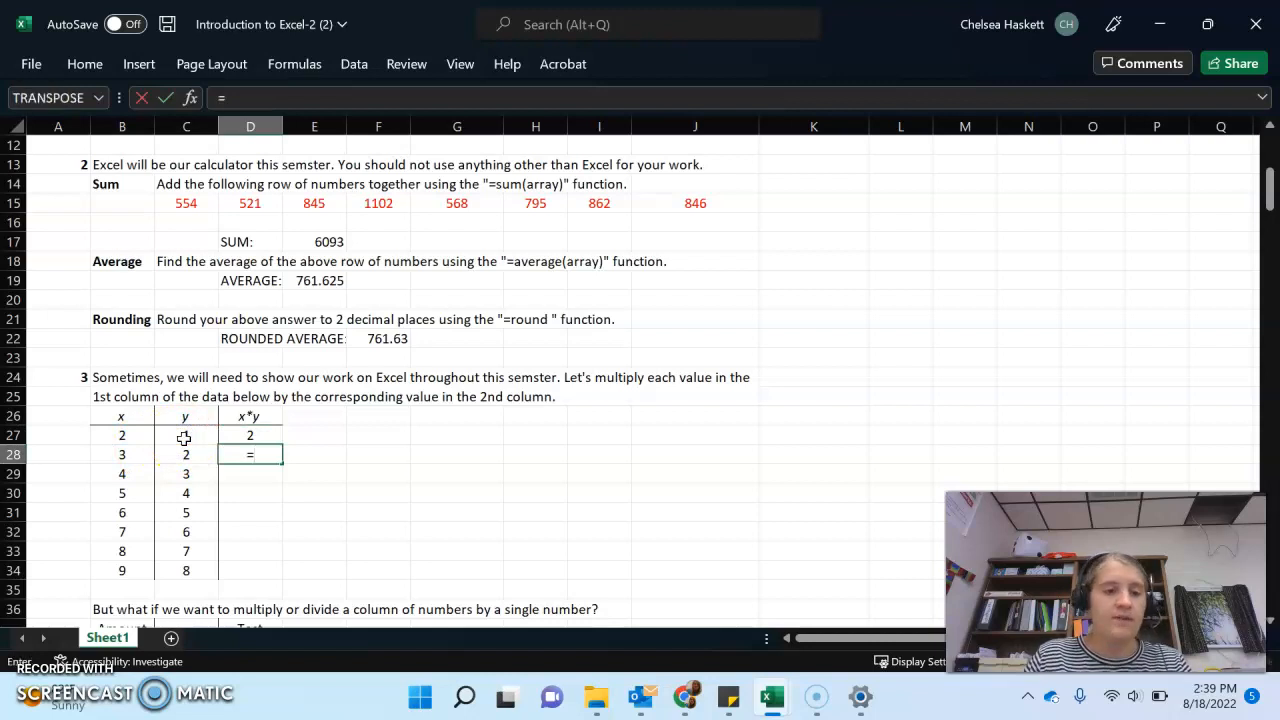
{"action": "left_click", "coordinate": [125, 457]}
{"action": "left_click", "coordinate": [185, 462]}
{"action": "key", "text": "Return"}
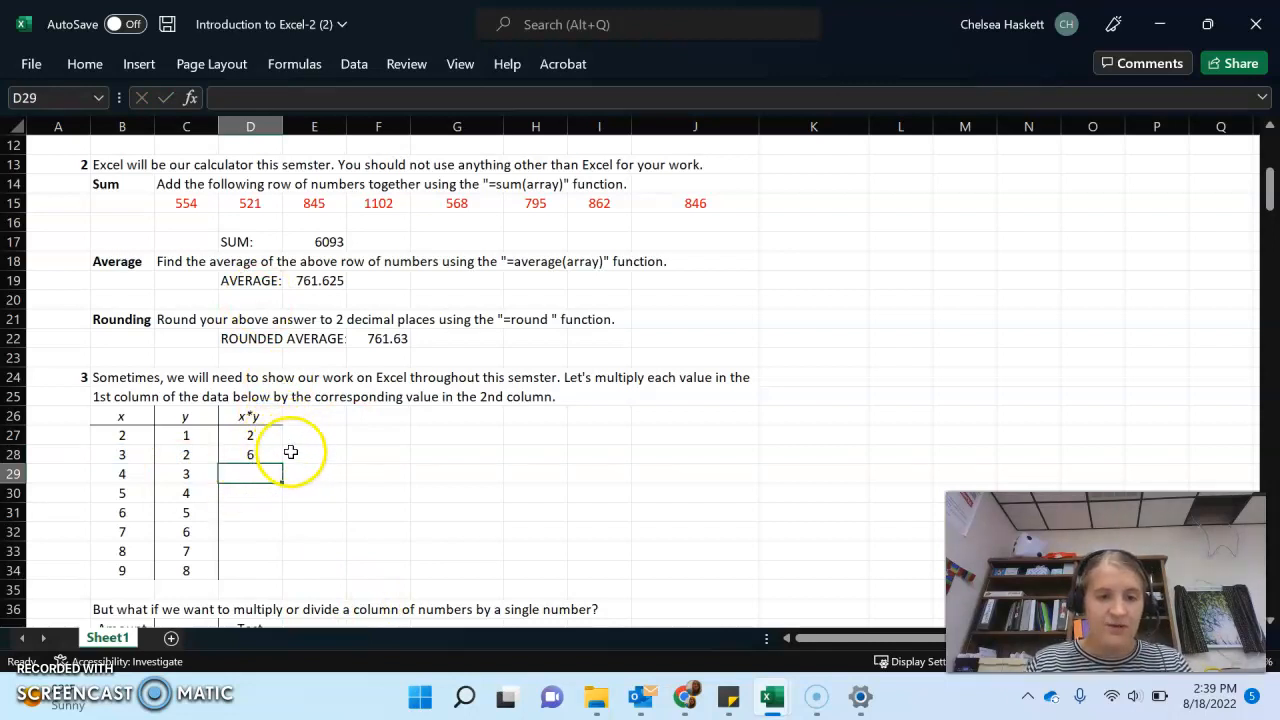
Multiply the first x and y values in cell E27 with =B27*C27 and fill the formula down to E34
{"action": "left_click", "coordinate": [315, 440]}
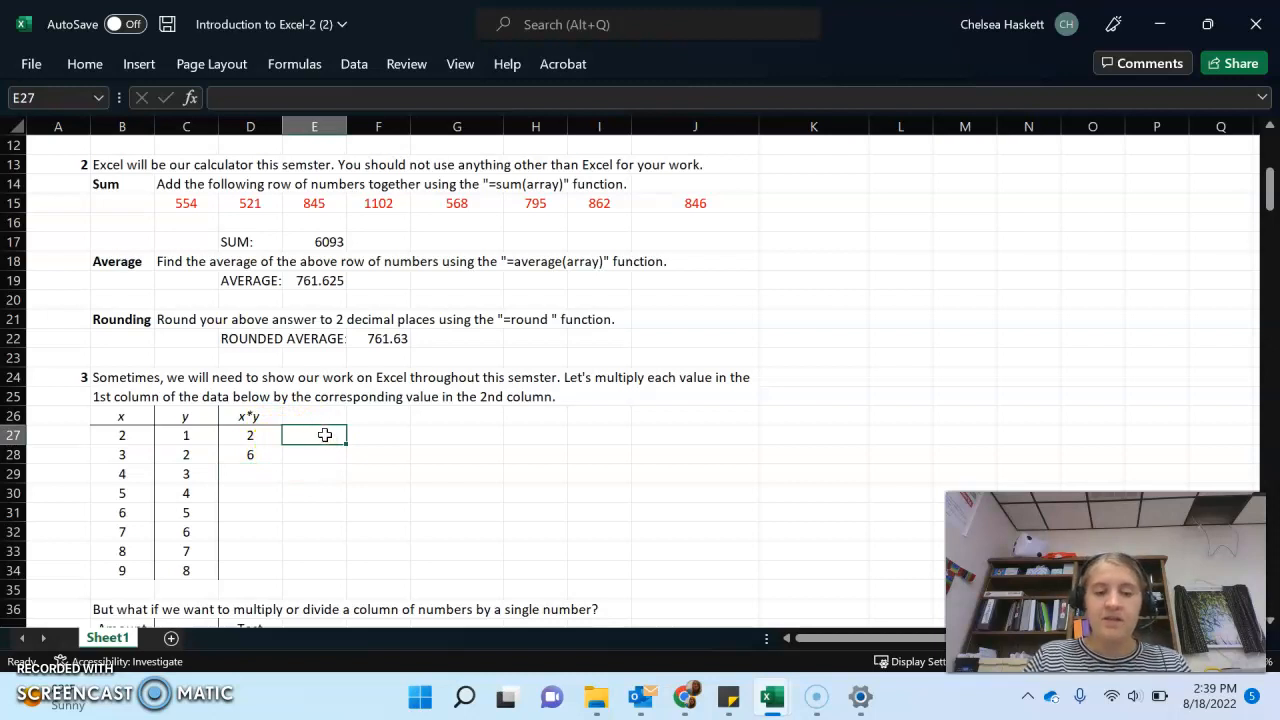
{"action": "type", "text": "="}
{"action": "left_click", "coordinate": [117, 436]}
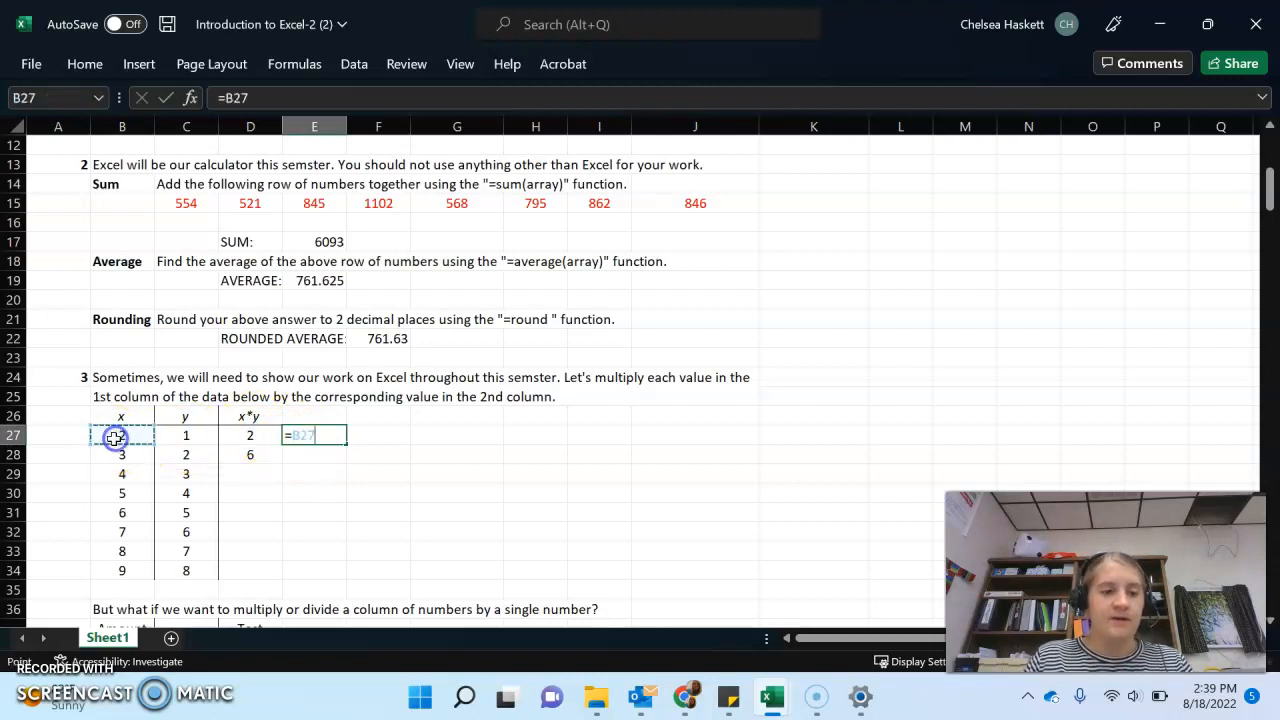
{"action": "type", "text": "*"}
{"action": "left_click", "coordinate": [184, 437]}
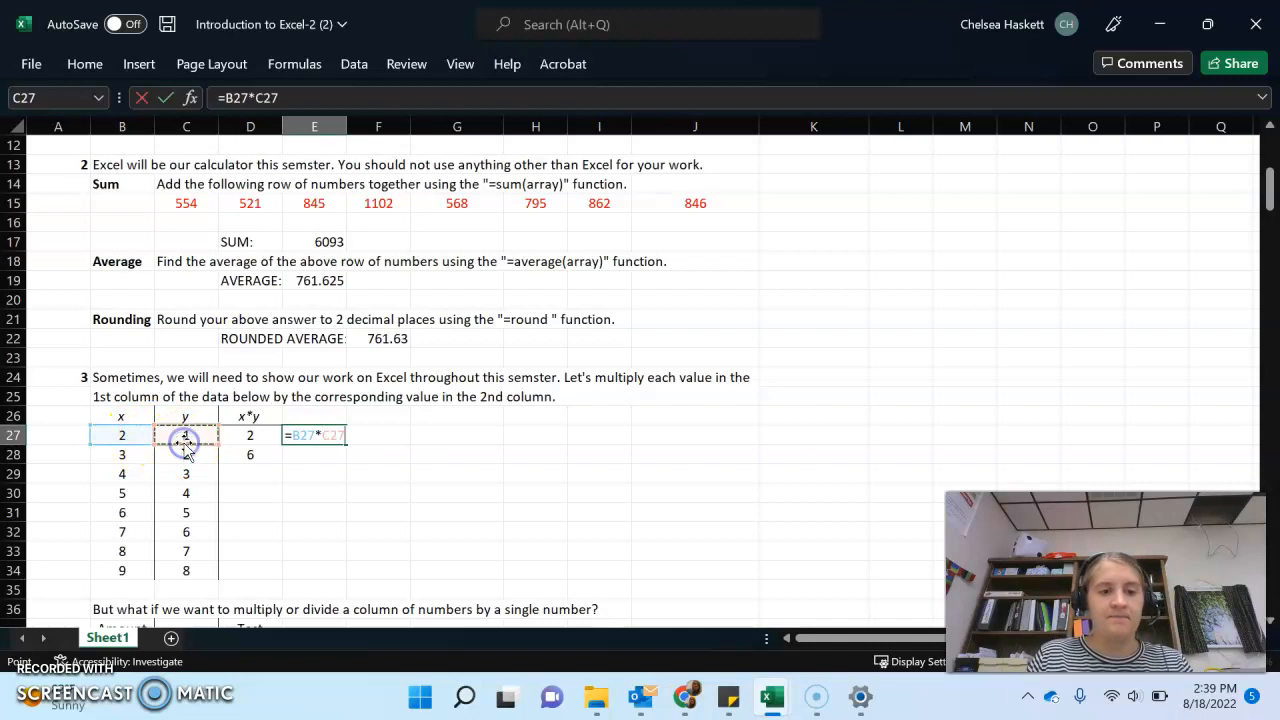
{"action": "key", "text": "Return"}
{"action": "left_click", "coordinate": [330, 436]}
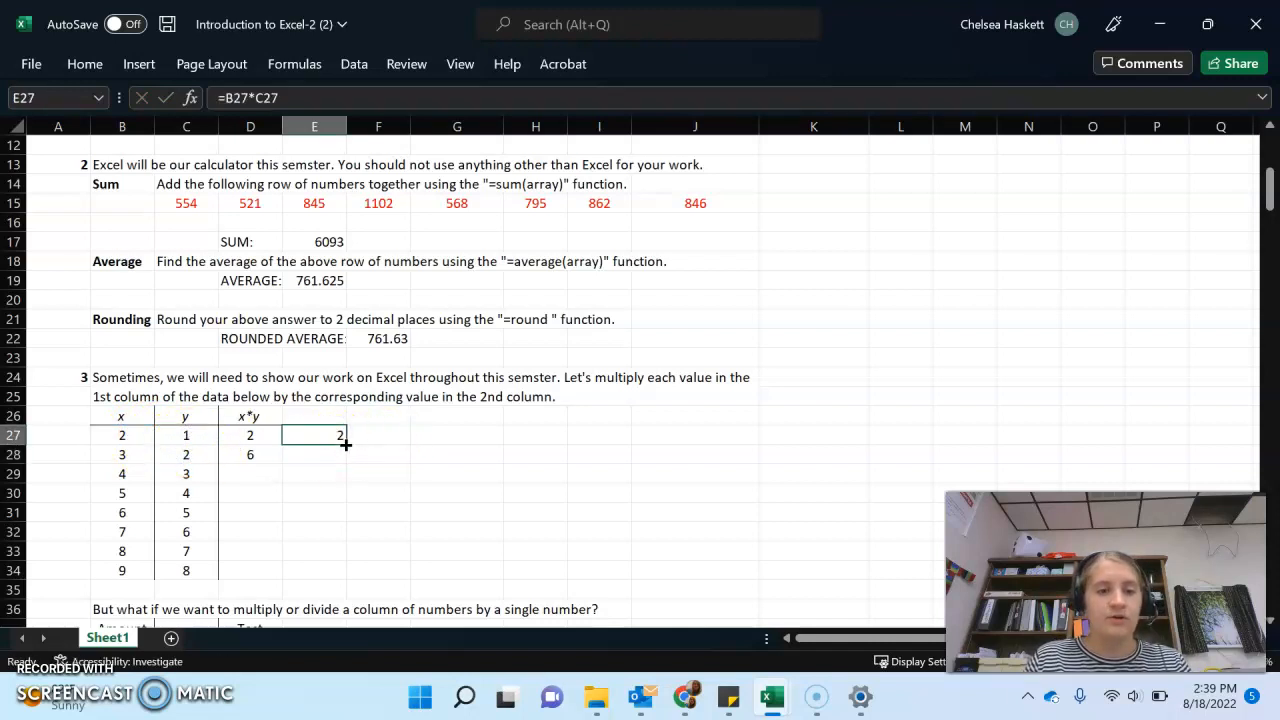
{"action": "left_click_drag", "start_coordinate": [345, 444], "coordinate": [348, 578]}
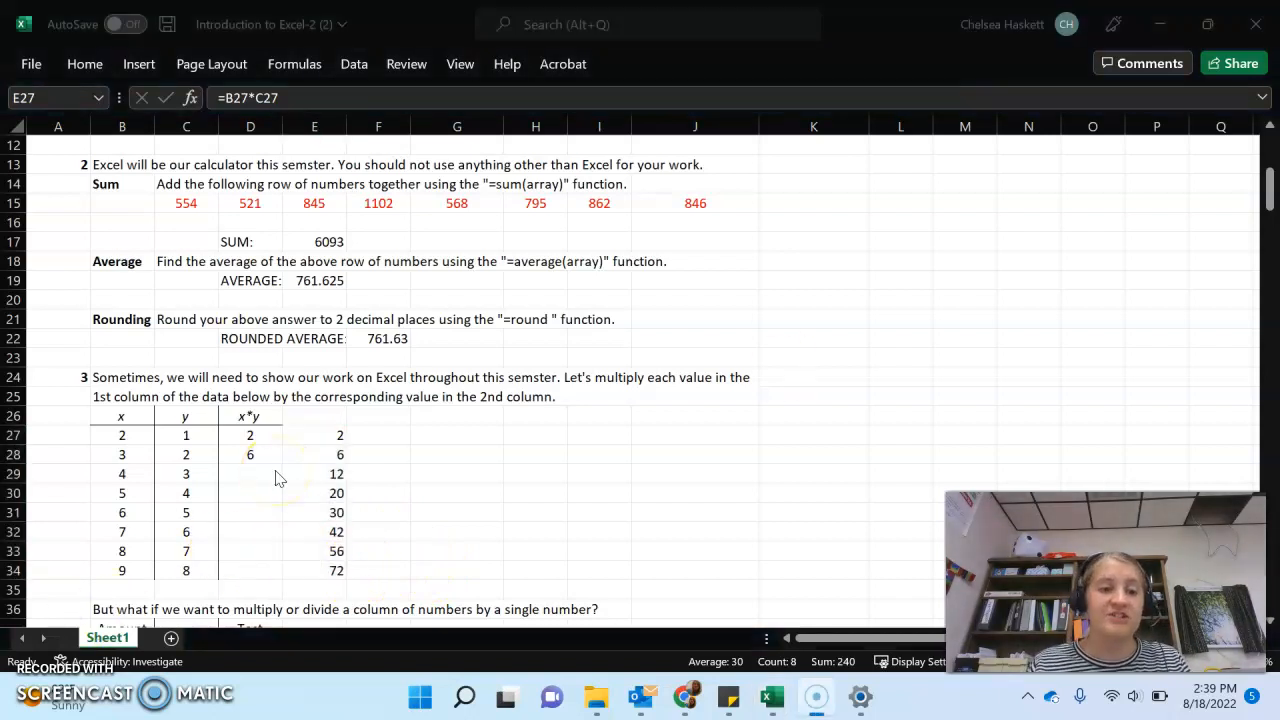
Divide the first Amount Correct value by the Points Possible value in Test Score cell D38 with =B38/C38
{"action": "key", "text": "Down"}
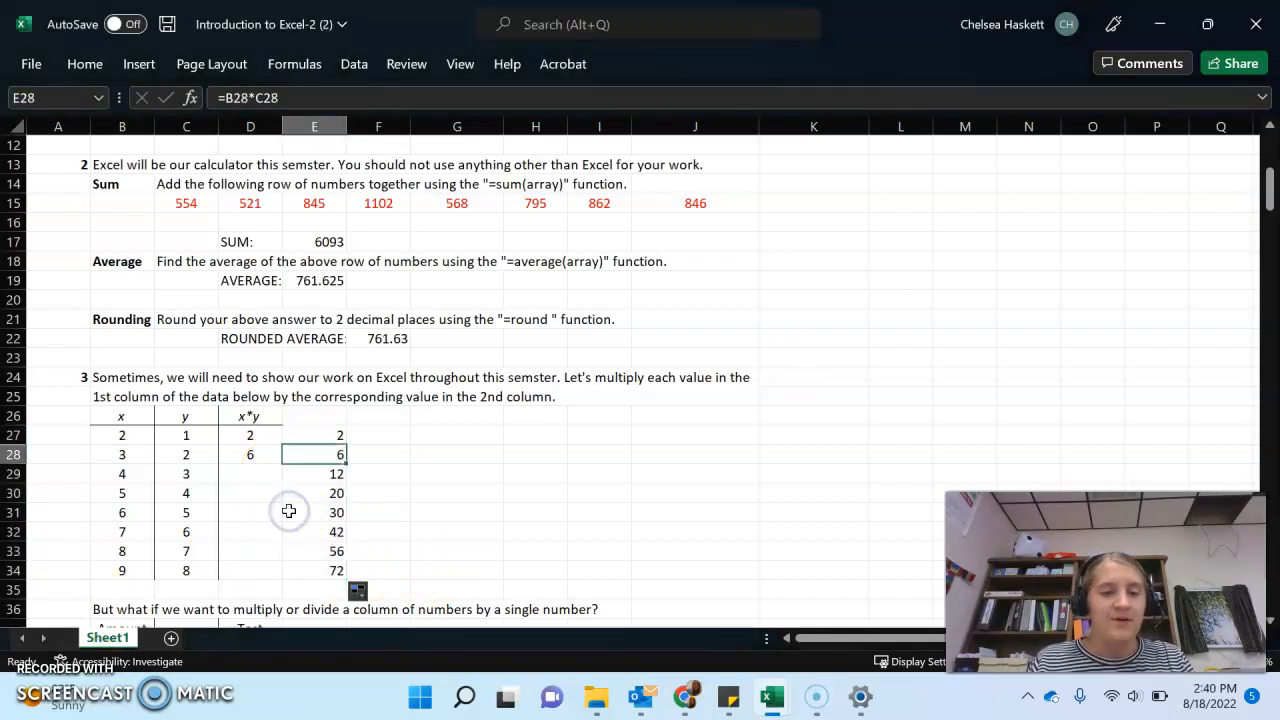
{"action": "left_click", "coordinate": [194, 576]}
{"action": "key", "text": "Down"}
{"action": "key", "text": "Down"}
{"action": "key", "text": "Down"}
{"action": "key", "text": "Down"}
{"action": "key", "text": "Down"}
{"action": "key", "text": "Down"}
{"action": "key", "text": "Down"}
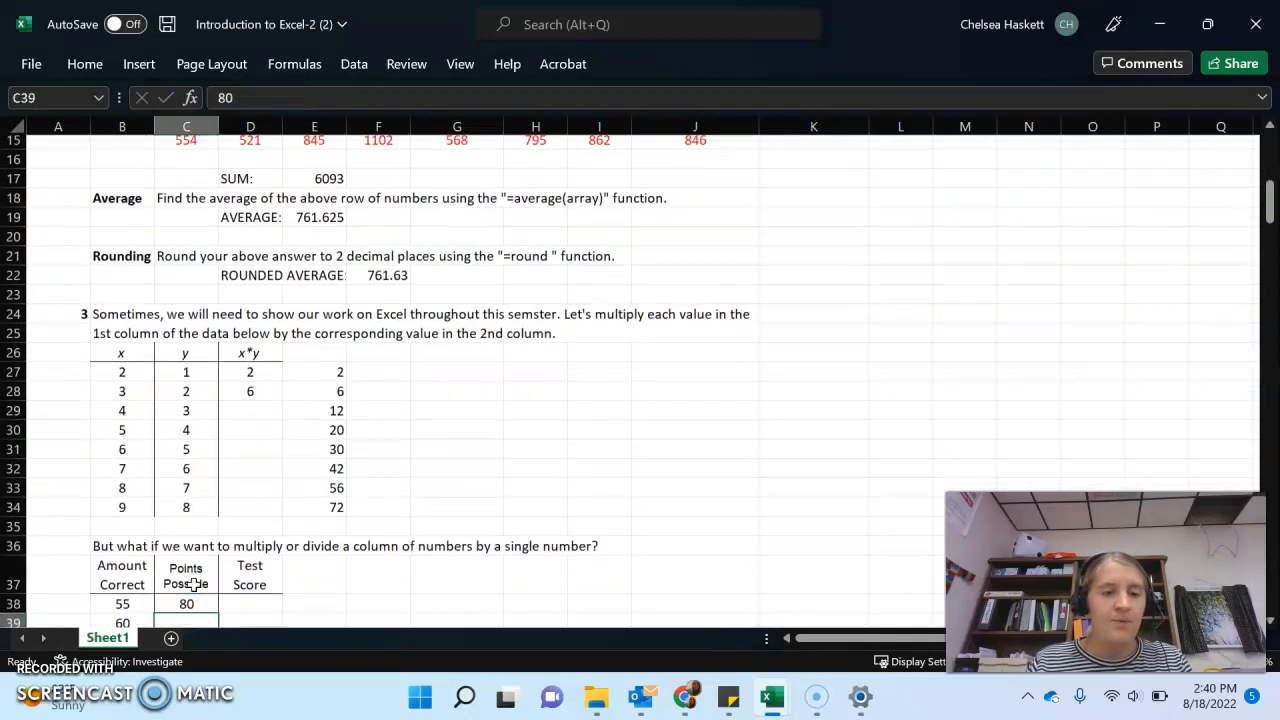
{"action": "key", "text": "Down"}
{"action": "key", "text": "Down"}
{"action": "key", "text": "Down"}
{"action": "key", "text": "Down"}
{"action": "key", "text": "Down"}
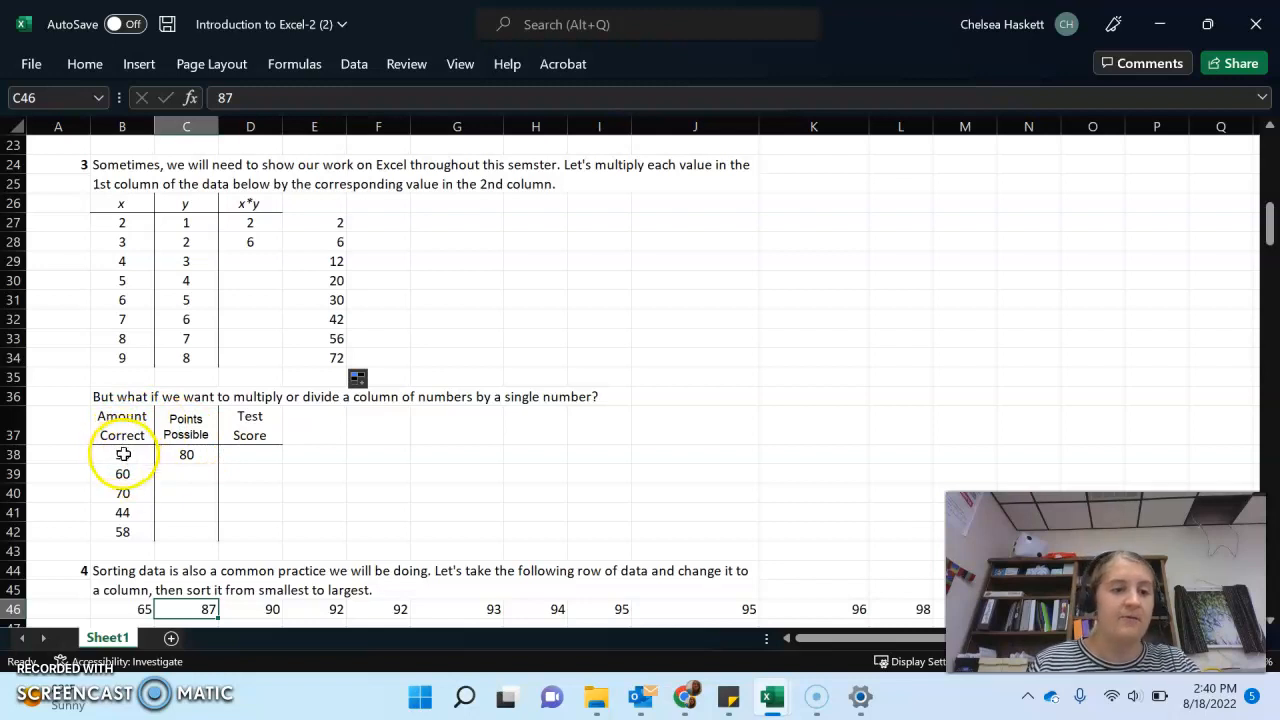
{"action": "left_click", "coordinate": [234, 458]}
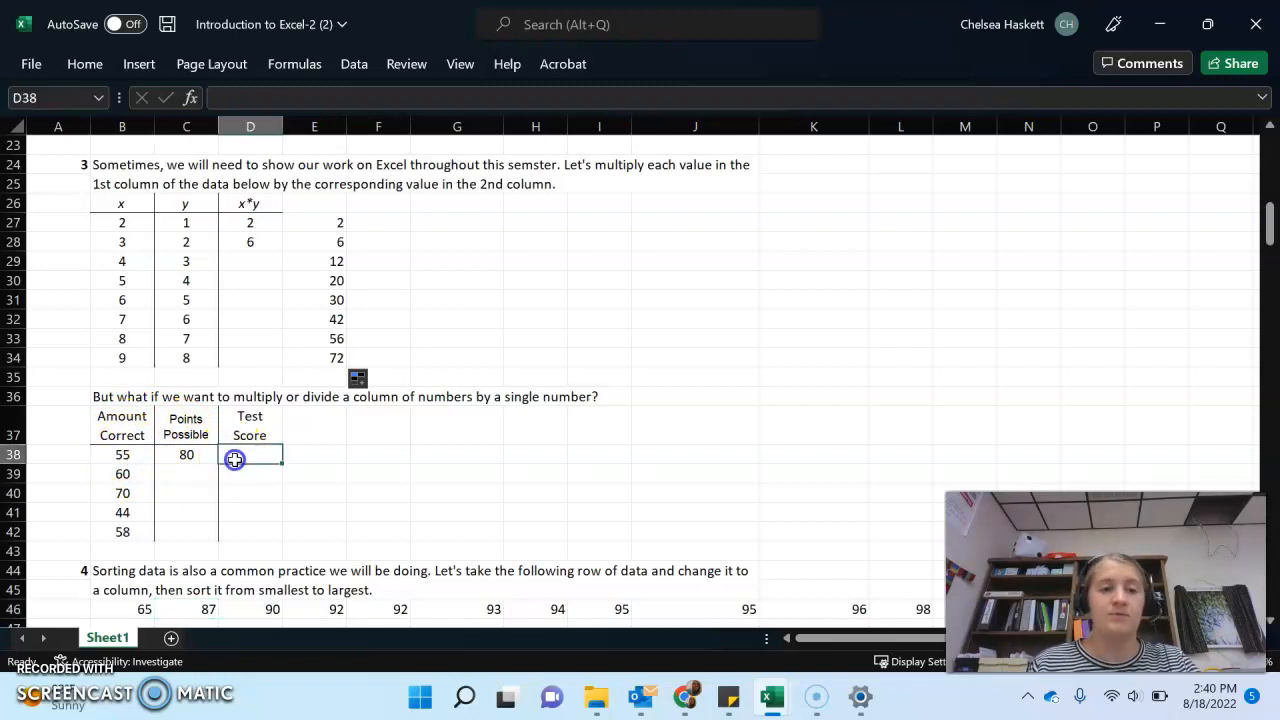
{"action": "type", "text": "="}
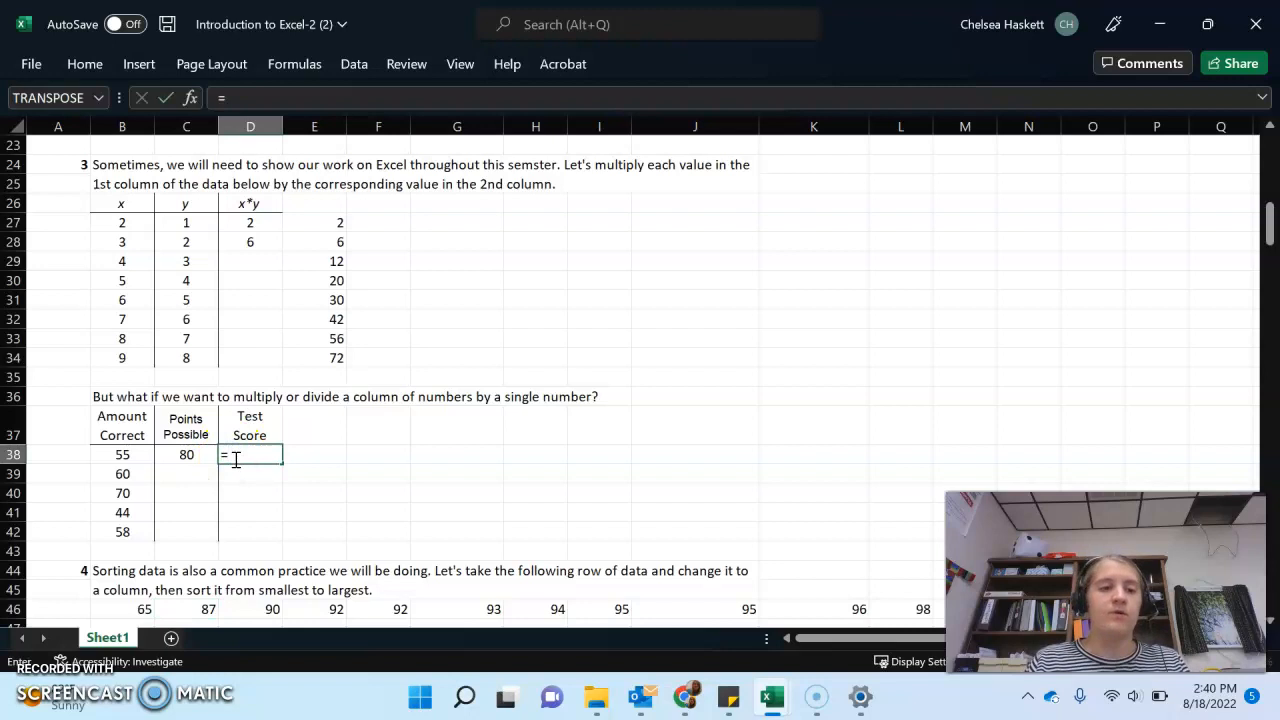
{"action": "left_click", "coordinate": [150, 458]}
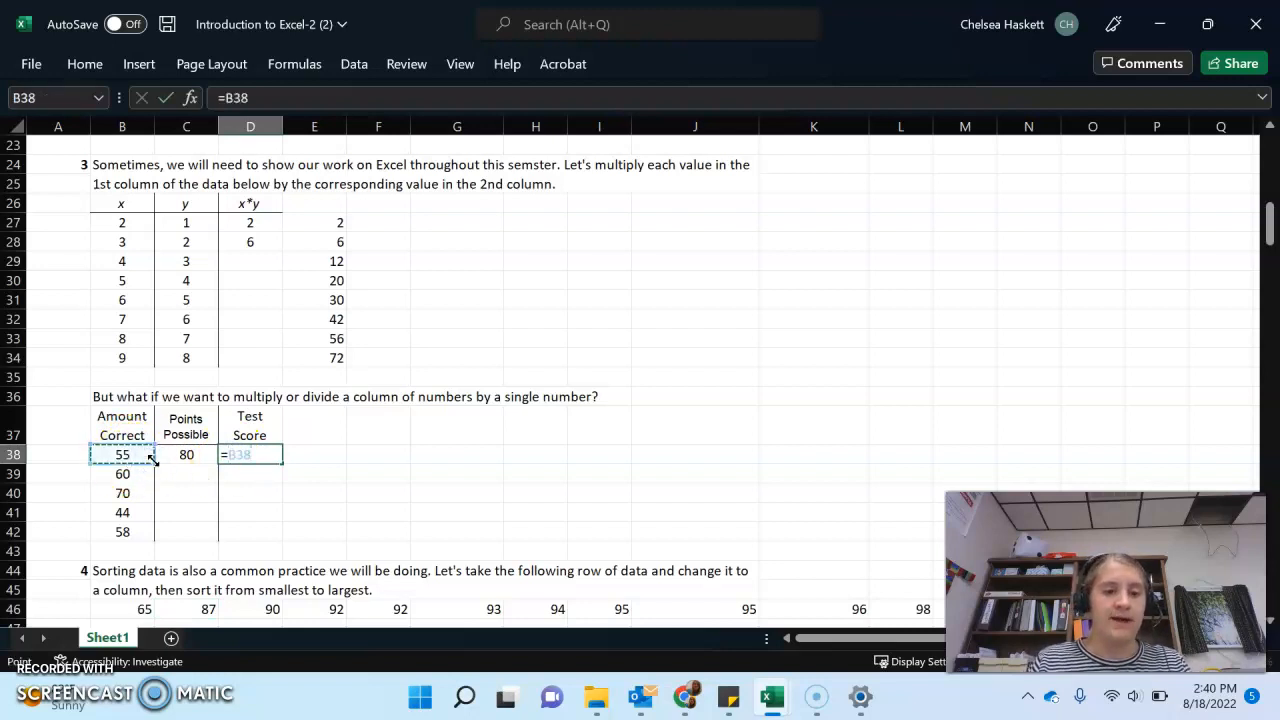
{"action": "type", "text": "/"}
{"action": "left_click", "coordinate": [185, 458]}
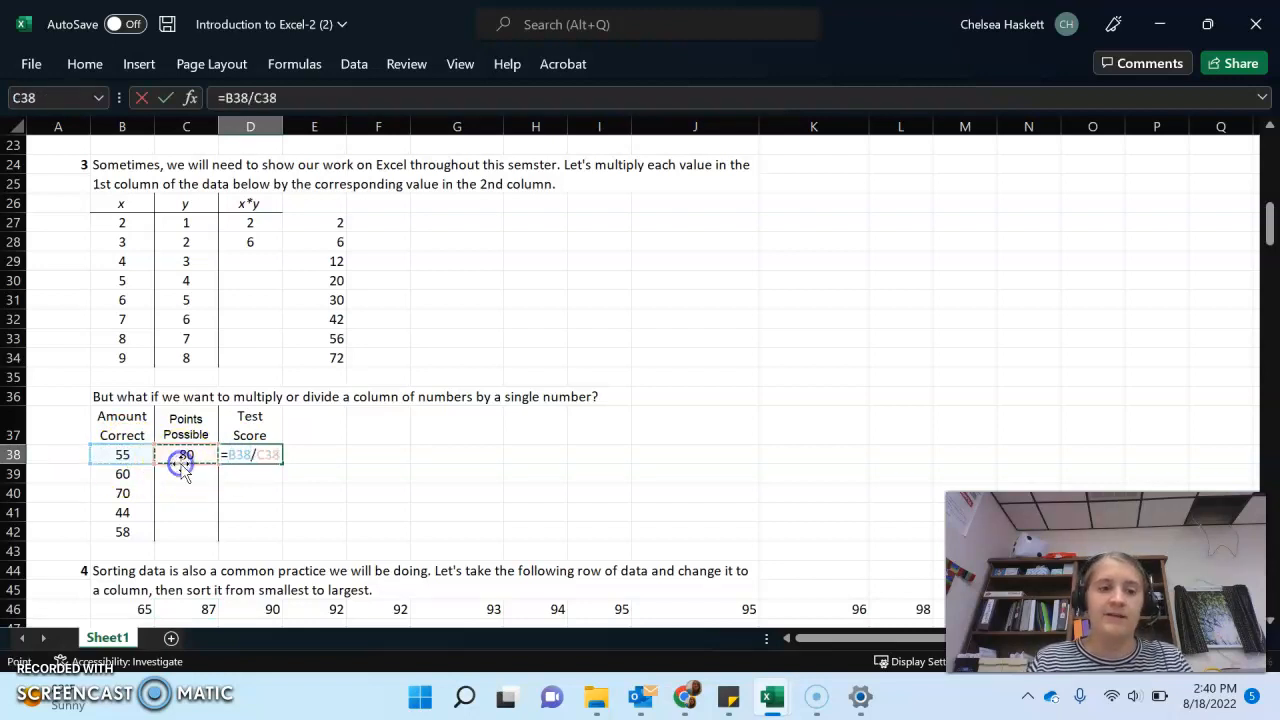
{"action": "key", "text": "Return"}
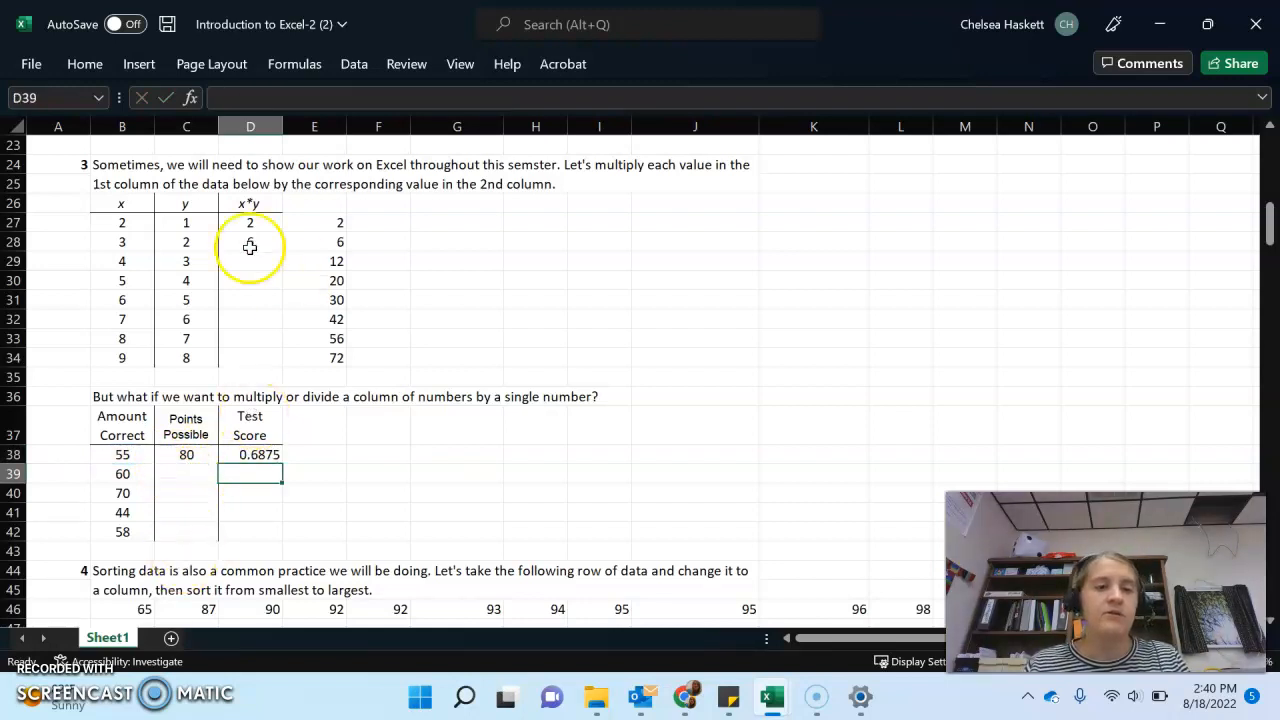
Make the Points Possible reference in D38 absolute so that the formula reads =B38/$C$38
{"action": "left_click", "coordinate": [242, 456]}
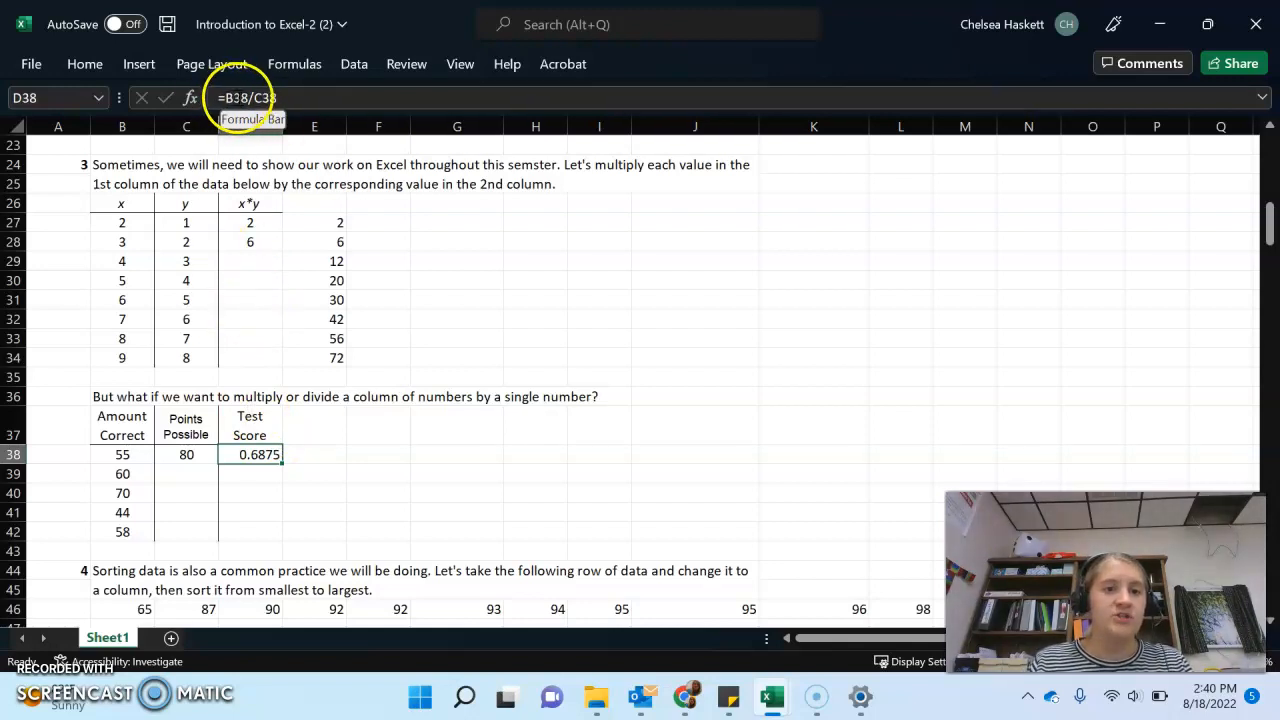
{"action": "left_click", "coordinate": [255, 98]}
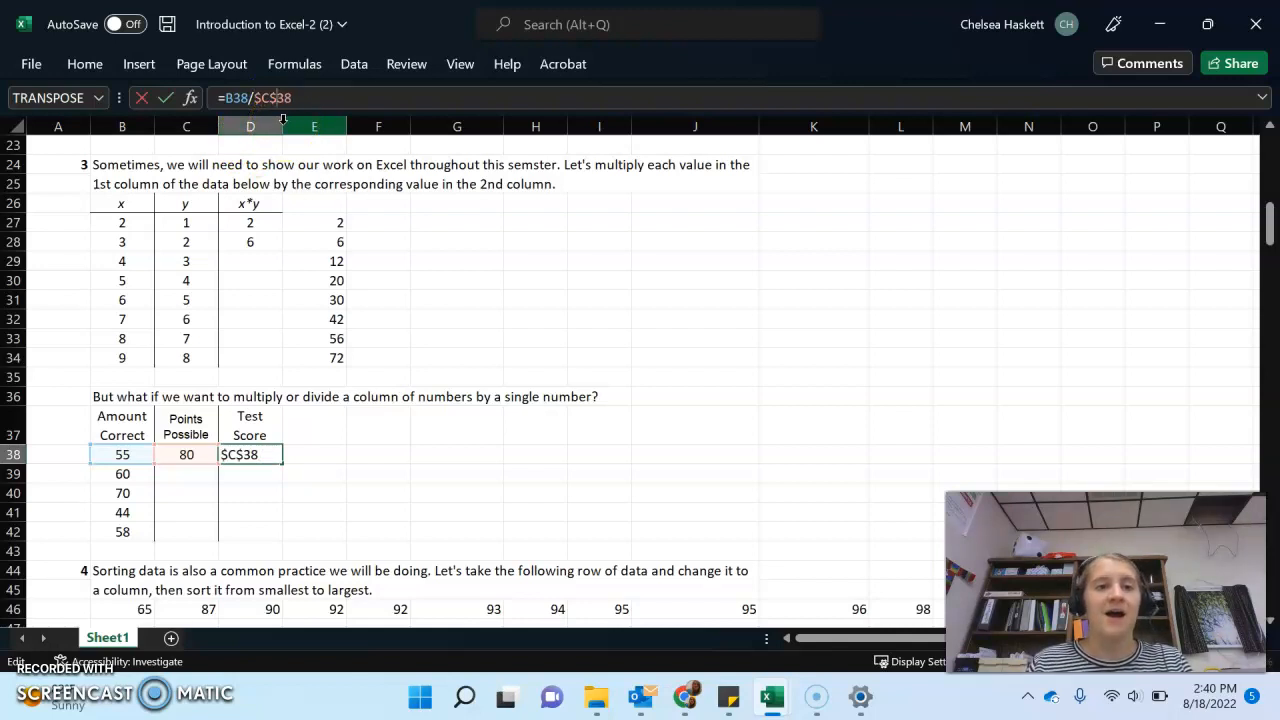
{"action": "key", "text": "Return"}
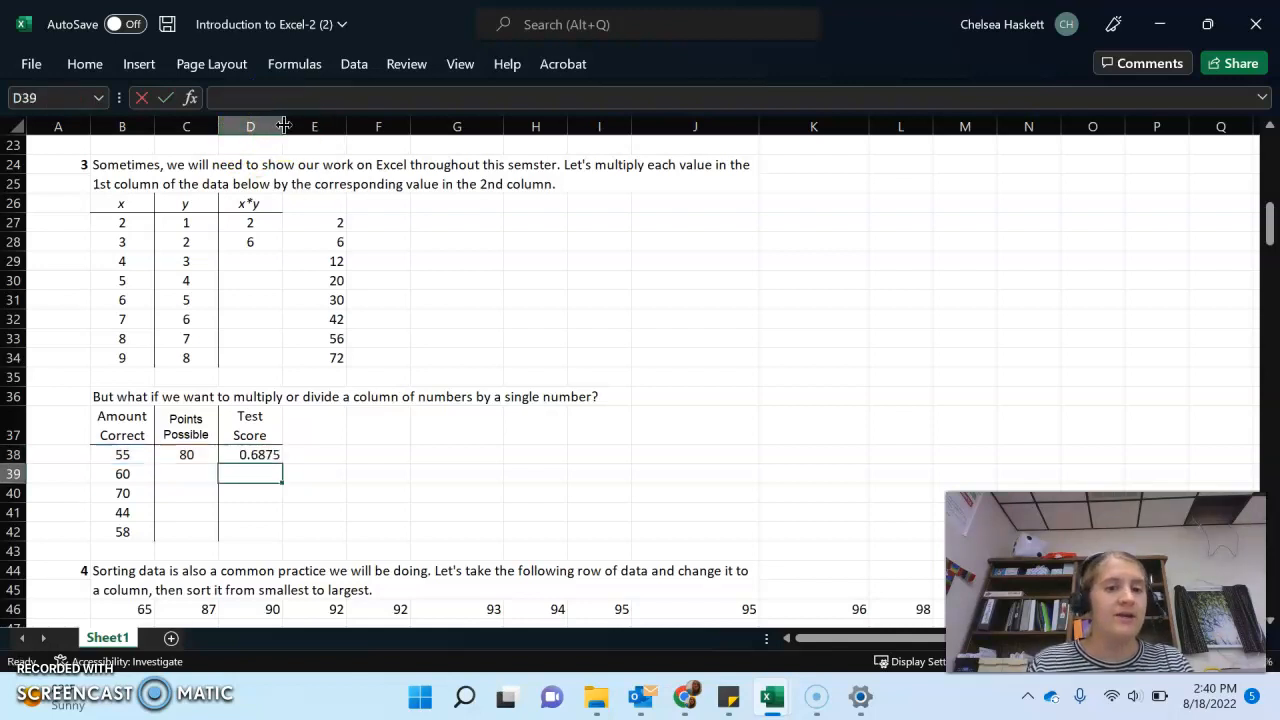
Fill the Test Score formula from D38 down through D42
{"action": "left_click", "coordinate": [255, 455]}
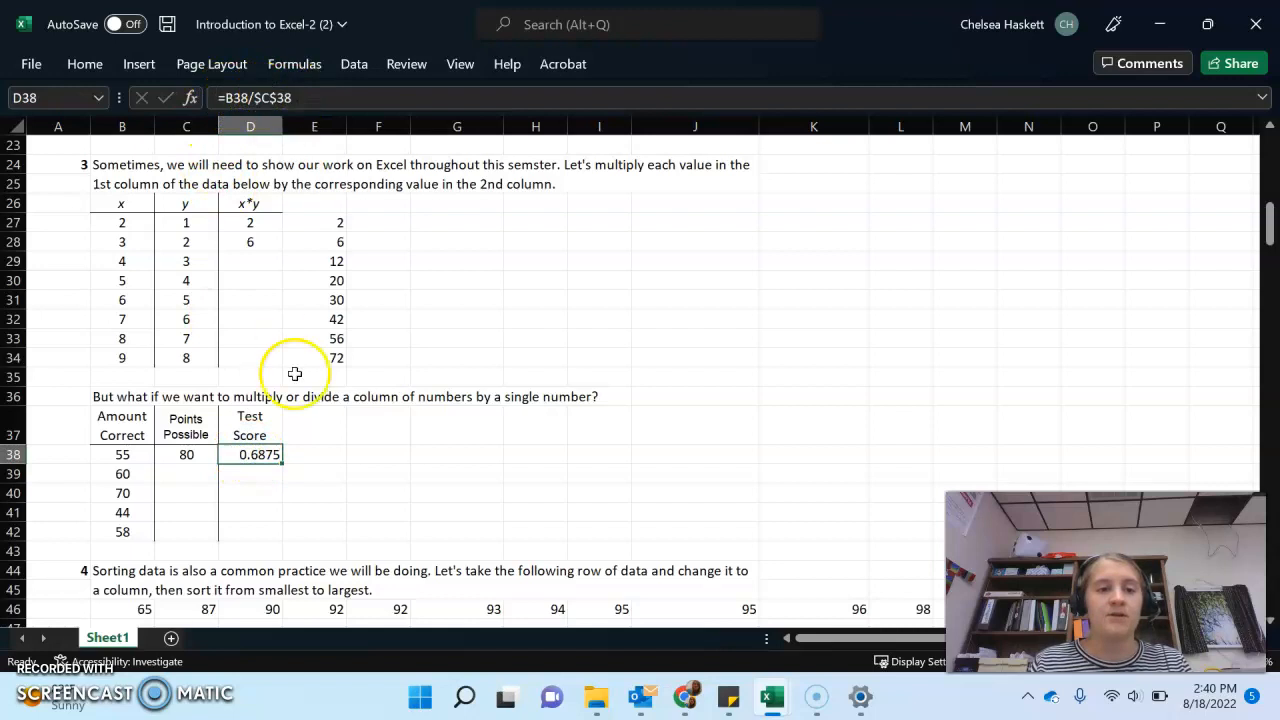
{"action": "left_click", "coordinate": [312, 441]}
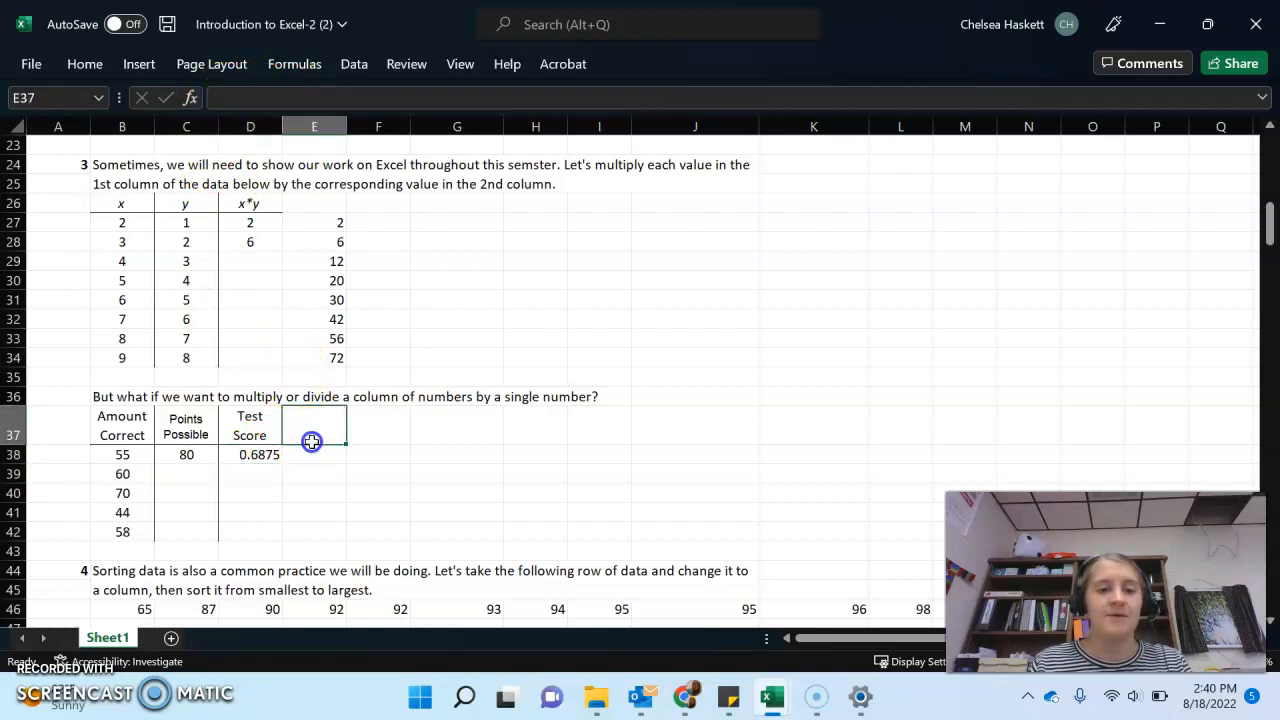
{"action": "left_click", "coordinate": [252, 455]}
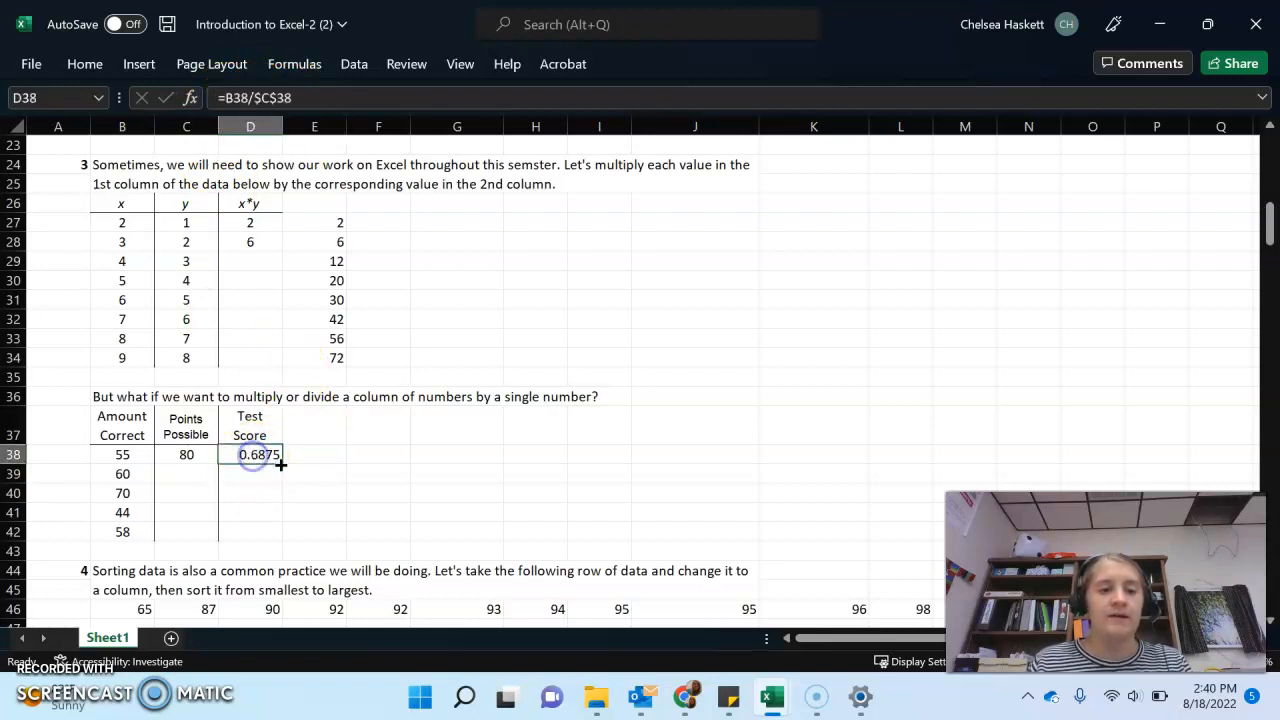
{"action": "left_click_drag", "start_coordinate": [281, 464], "coordinate": [281, 540]}
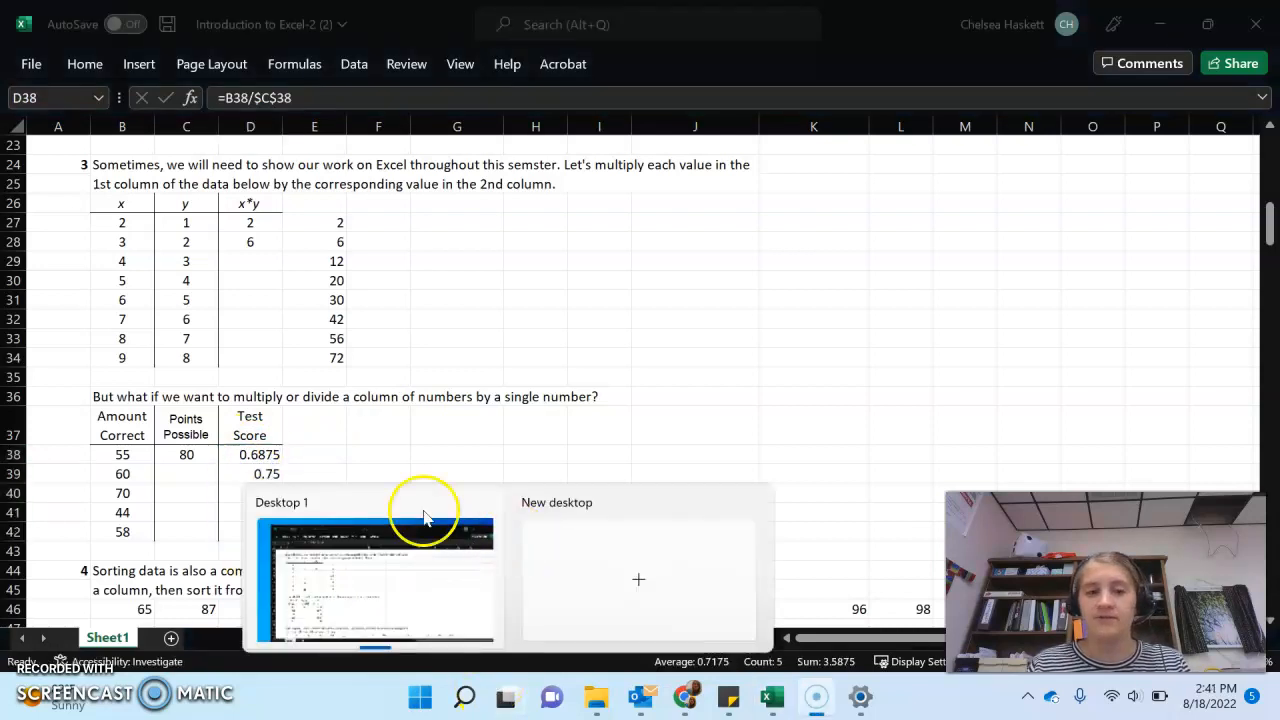
{"action": "left_click", "coordinate": [332, 452]}
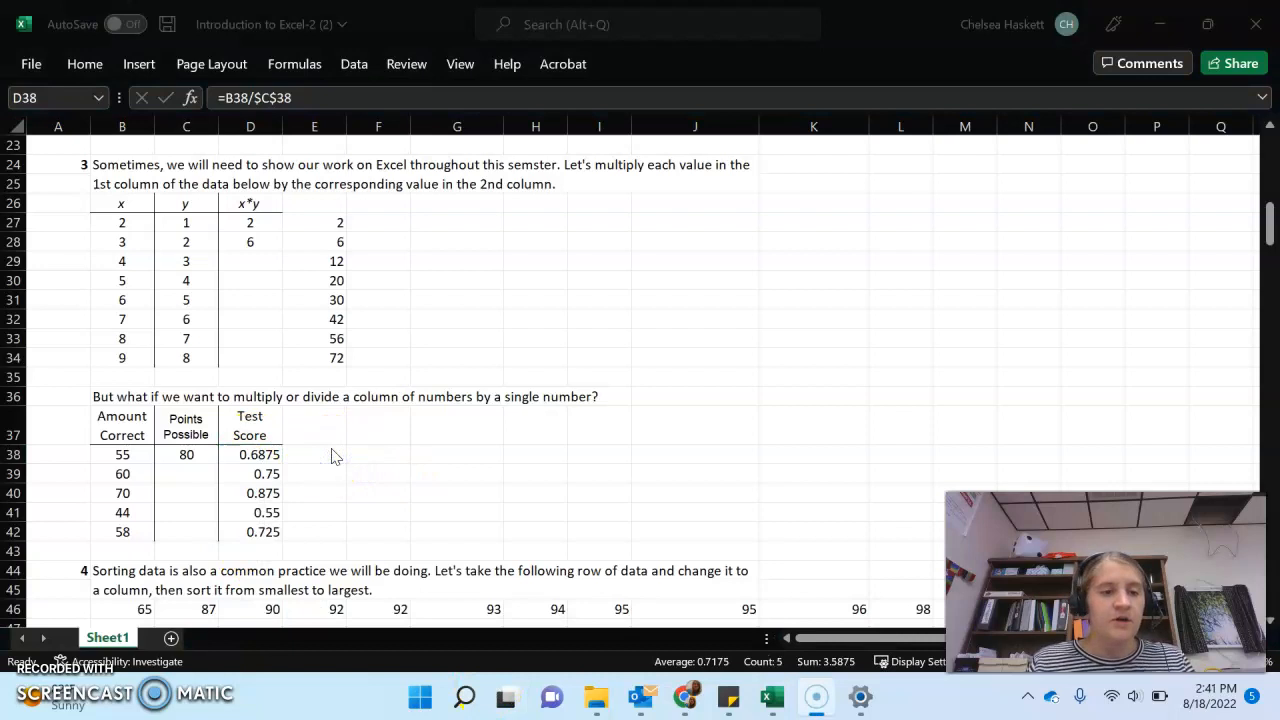
{"action": "left_click", "coordinate": [323, 565]}
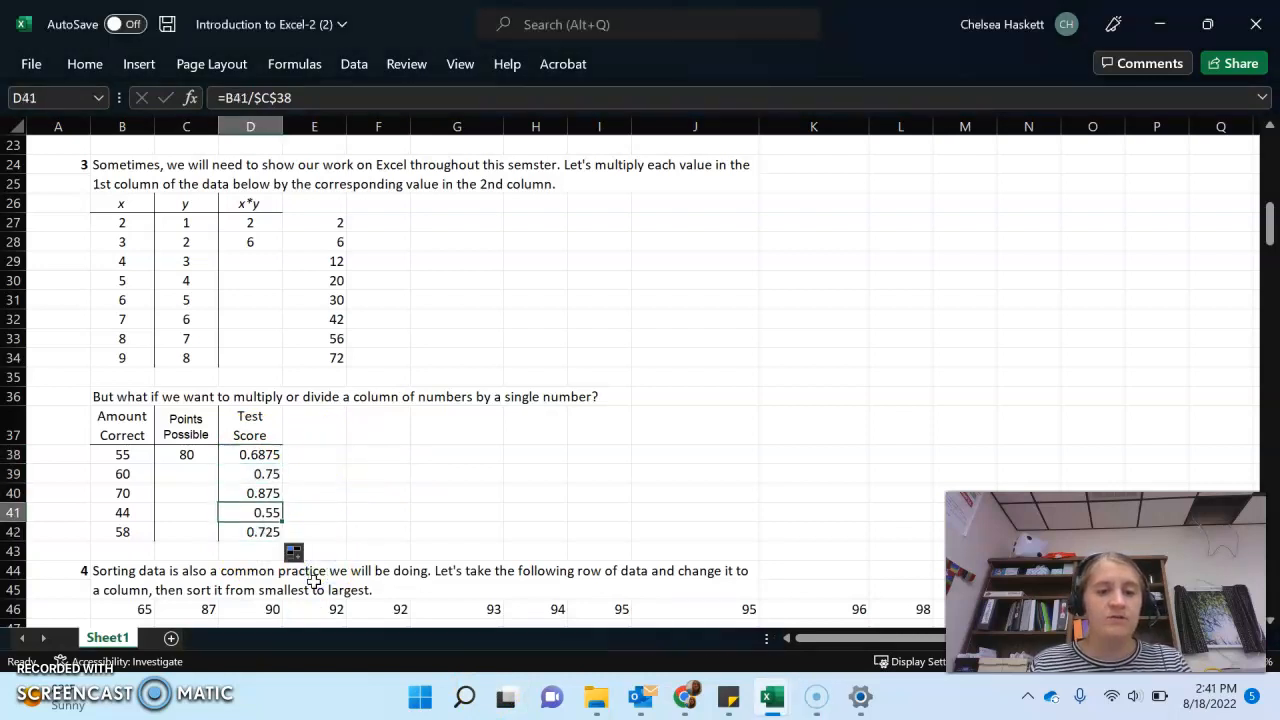
Convert the data row B46:M46 into a column starting in cell B48 with the formula =transpose(B46:M46)
{"action": "key", "text": "Down"}
{"action": "key", "text": "Down"}
{"action": "key", "text": "Down"}
{"action": "key", "text": "Down"}
{"action": "key", "text": "Down"}
{"action": "key", "text": "Down"}
{"action": "key", "text": "Down"}
{"action": "key", "text": "Down"}
{"action": "key", "text": "Down"}
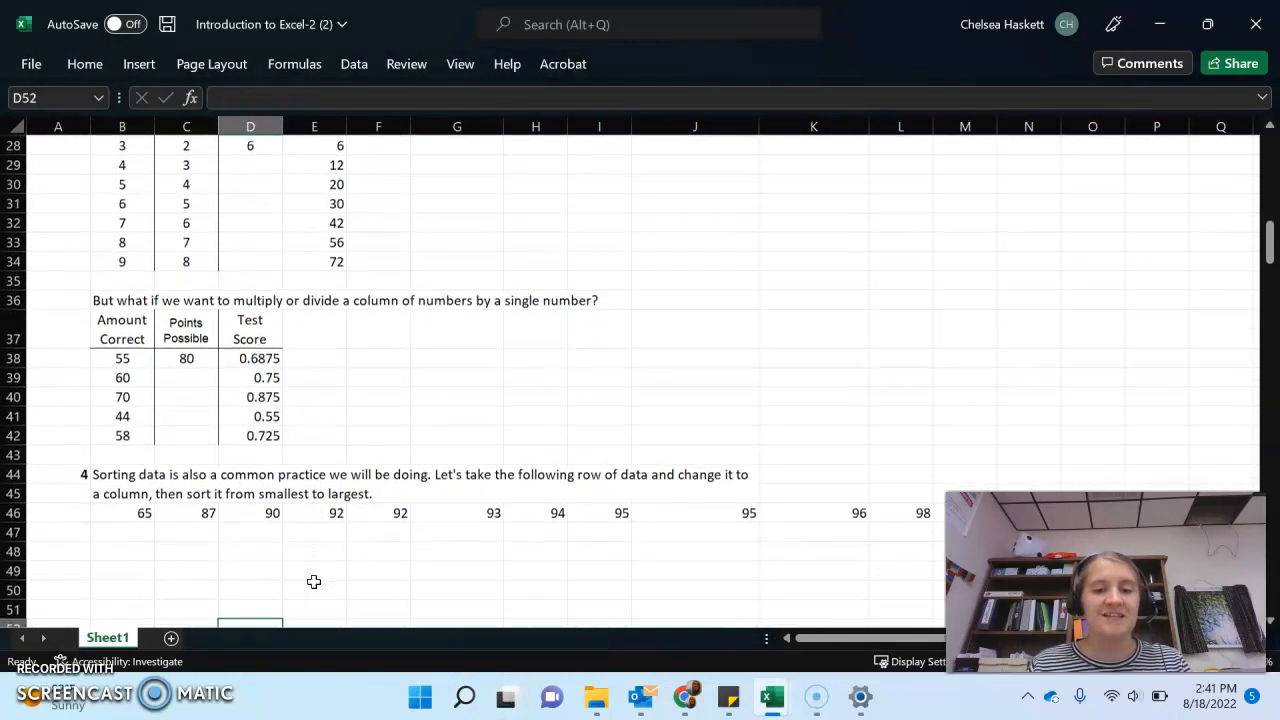
{"action": "key", "text": "Down"}
{"action": "key", "text": "Down"}
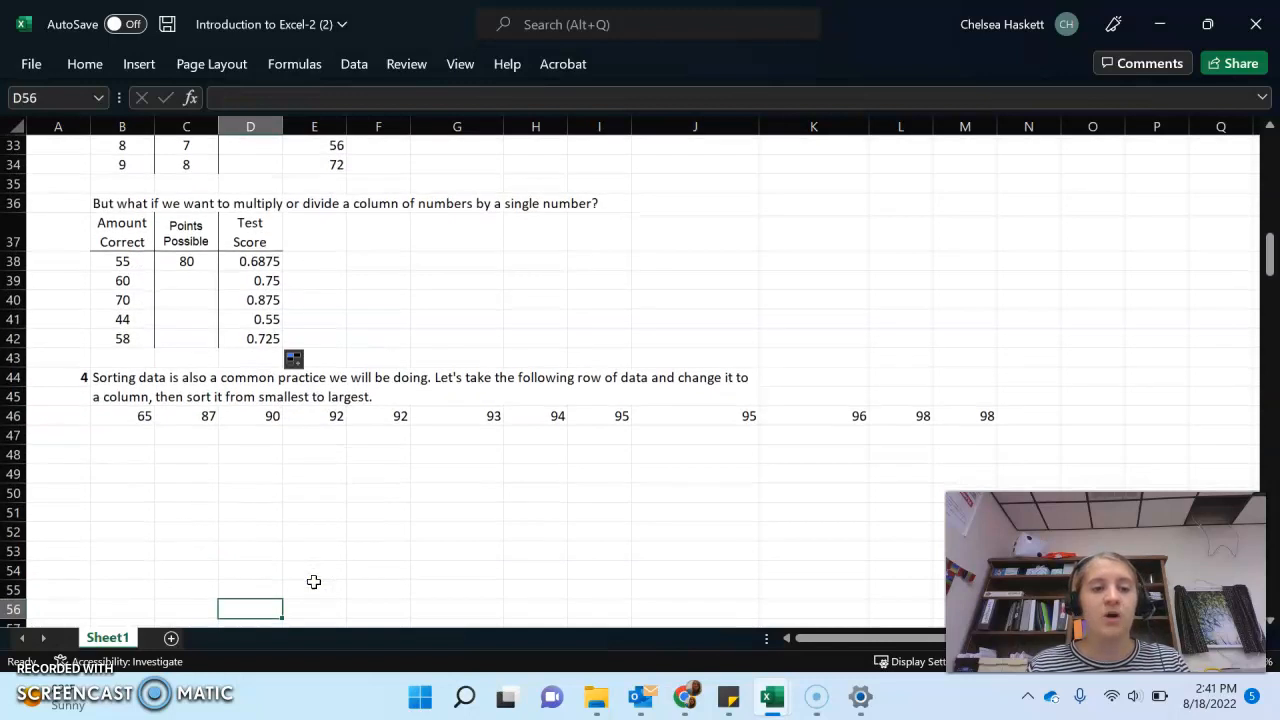
{"action": "key", "text": "Down"}
{"action": "key", "text": "Down"}
{"action": "key", "text": "Down"}
{"action": "key", "text": "Down"}
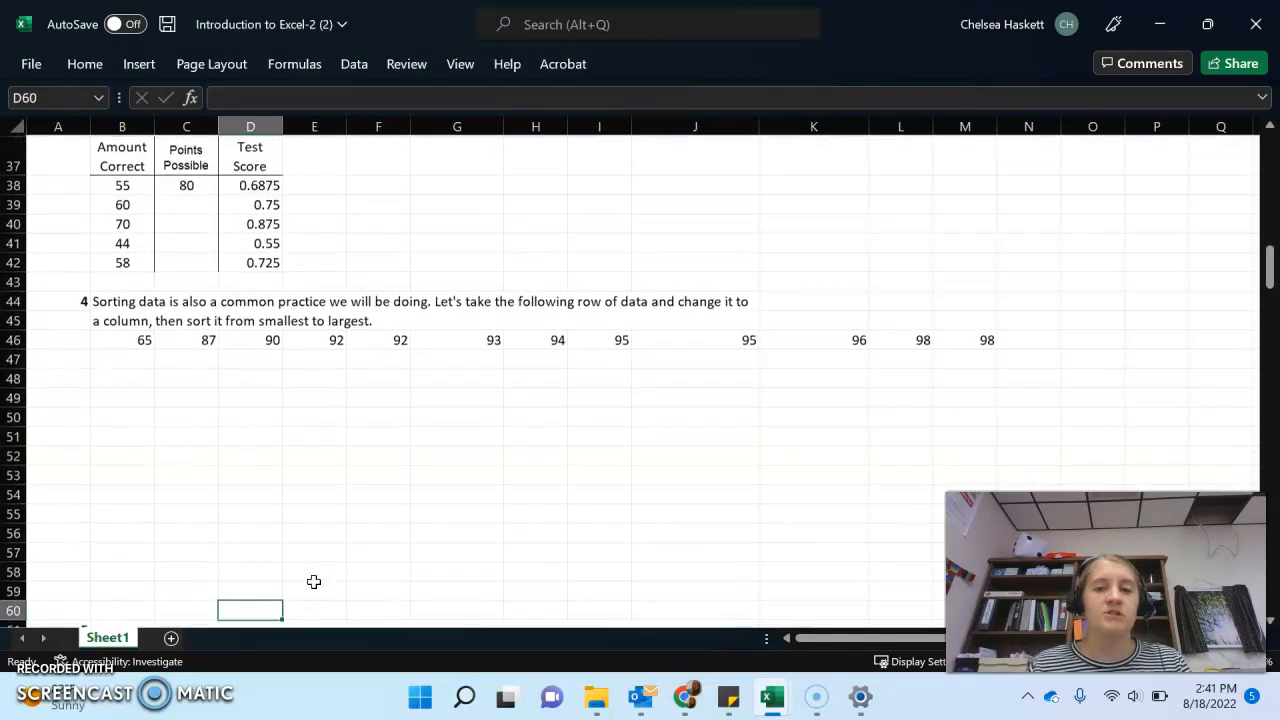
{"action": "left_click_drag", "start_coordinate": [128, 341], "coordinate": [947, 344]}
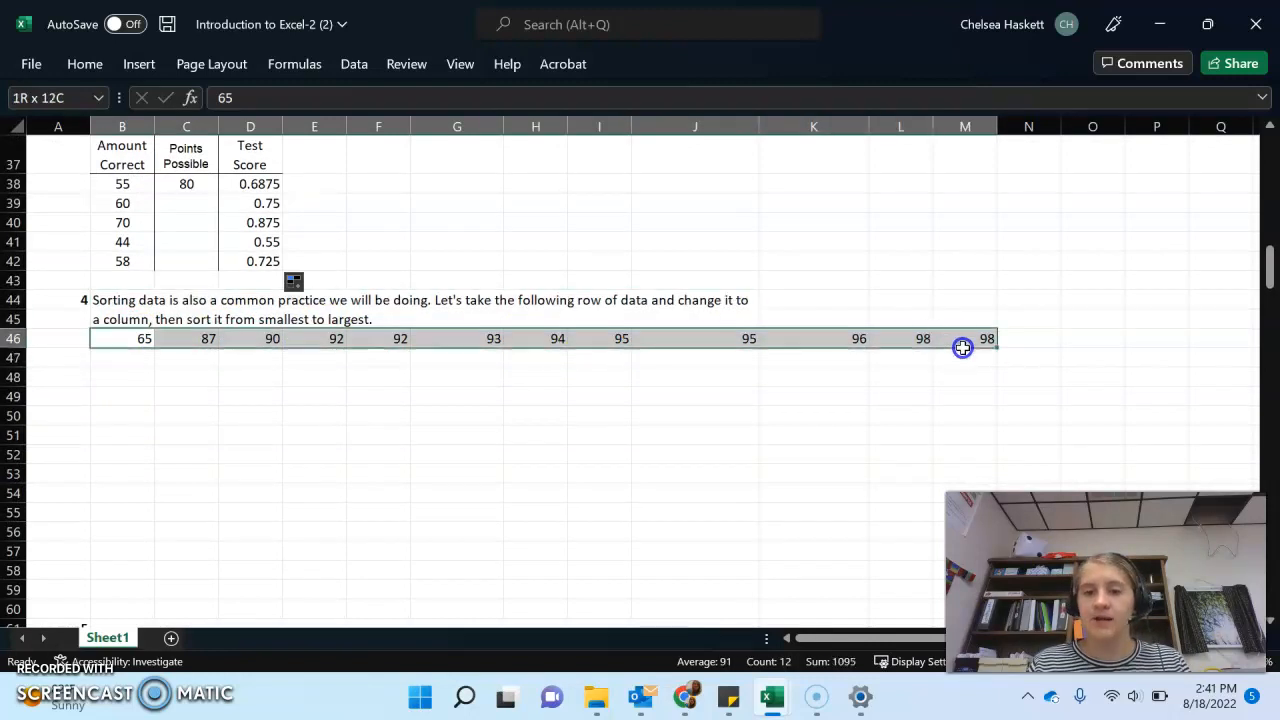
{"action": "left_click", "coordinate": [122, 381]}
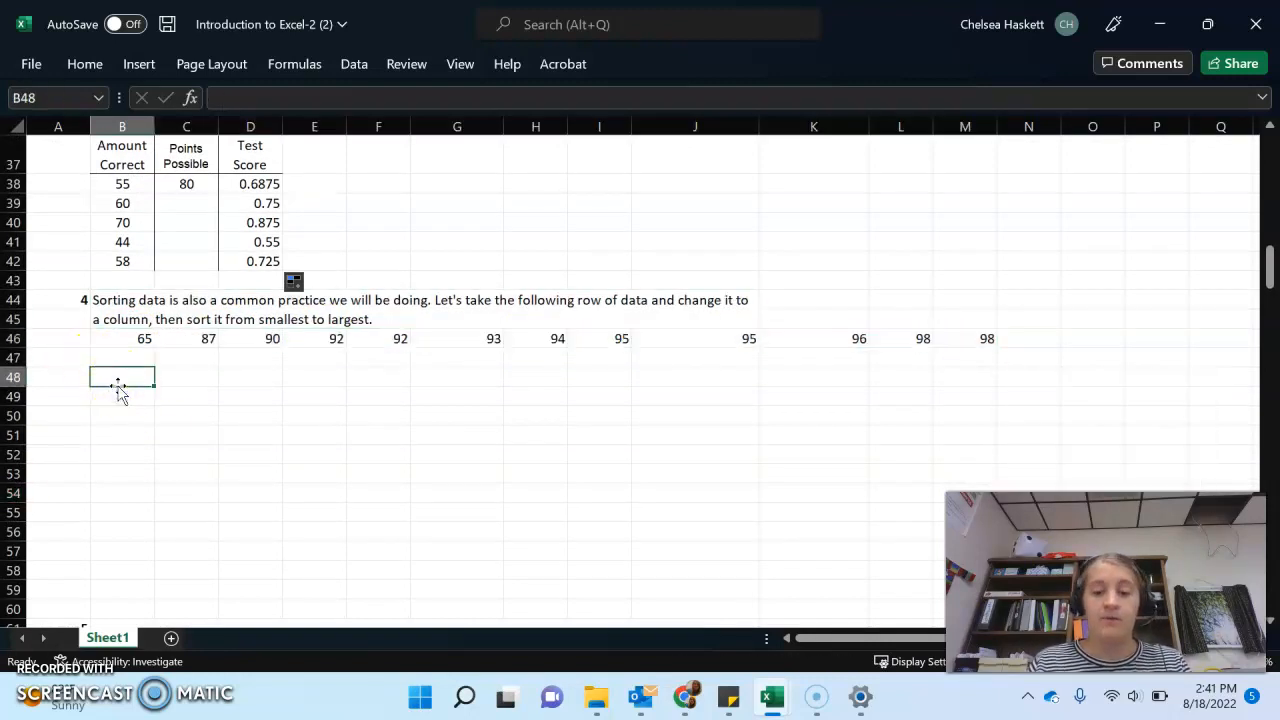
{"action": "type", "text": "=t"}
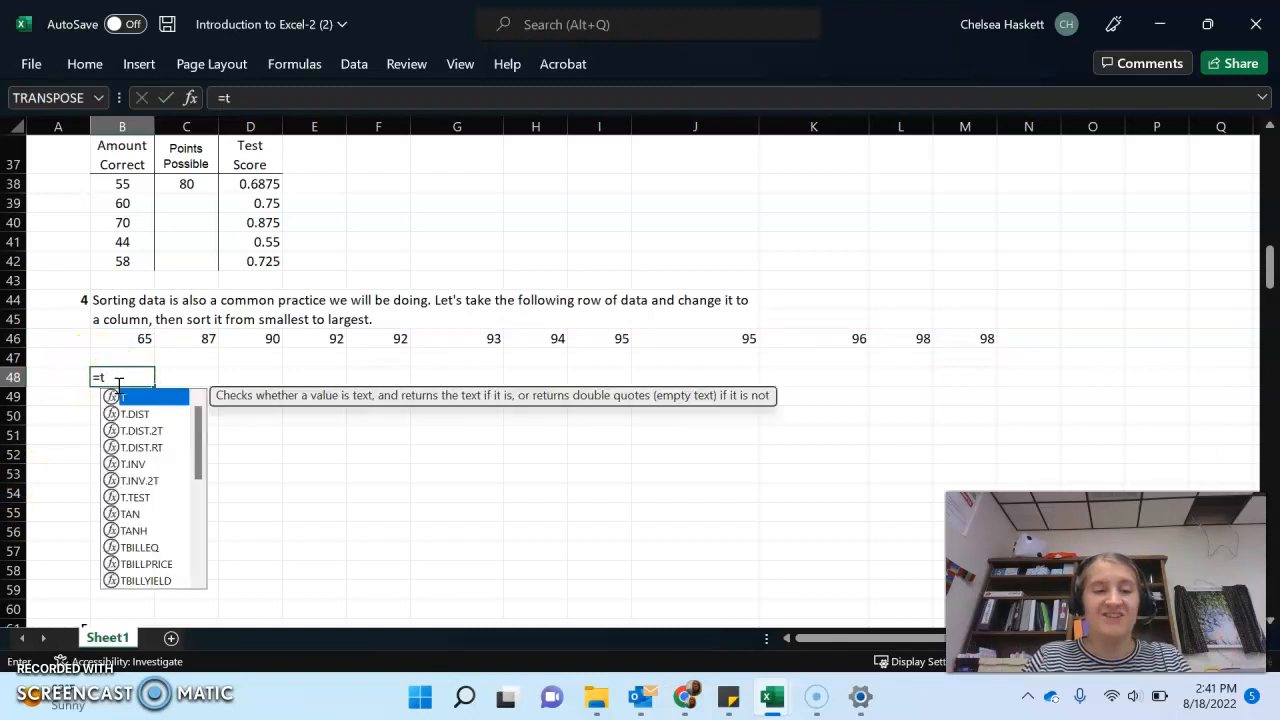
{"action": "type", "text": "ranspose"}
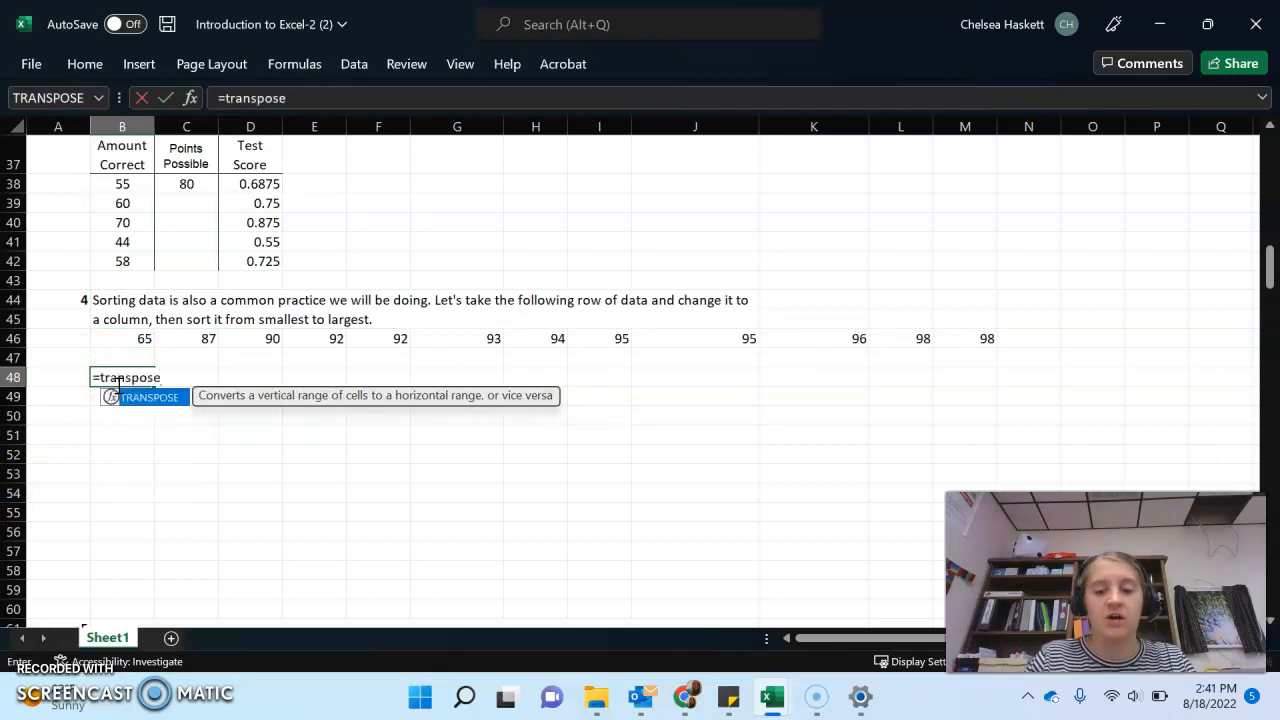
{"action": "type", "text": "("}
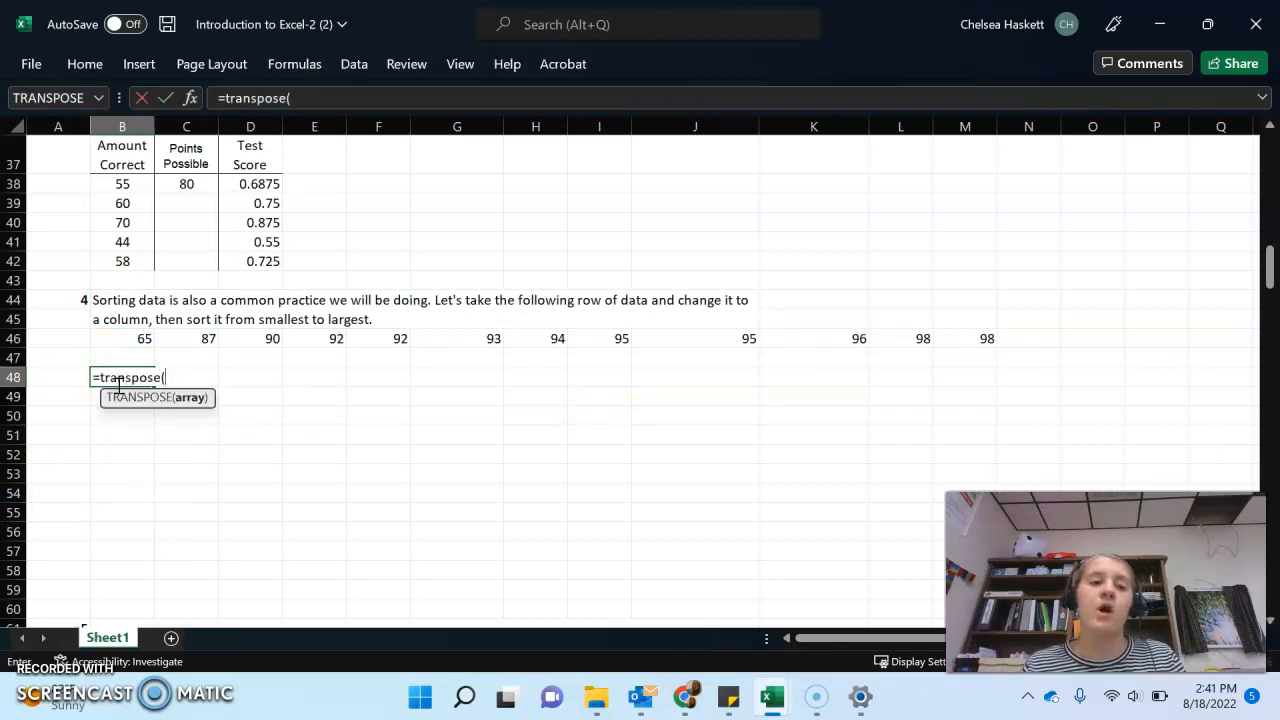
{"action": "left_click_drag", "start_coordinate": [143, 338], "coordinate": [946, 343]}
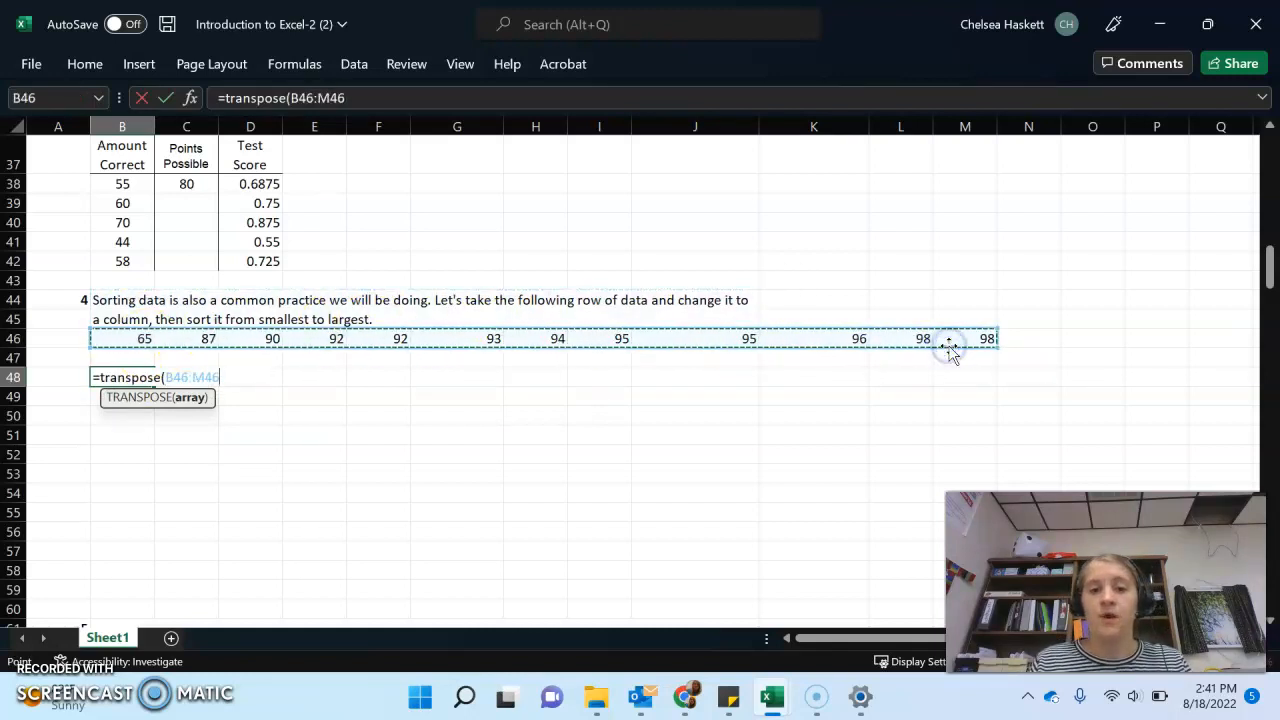
{"action": "key", "text": "Return"}
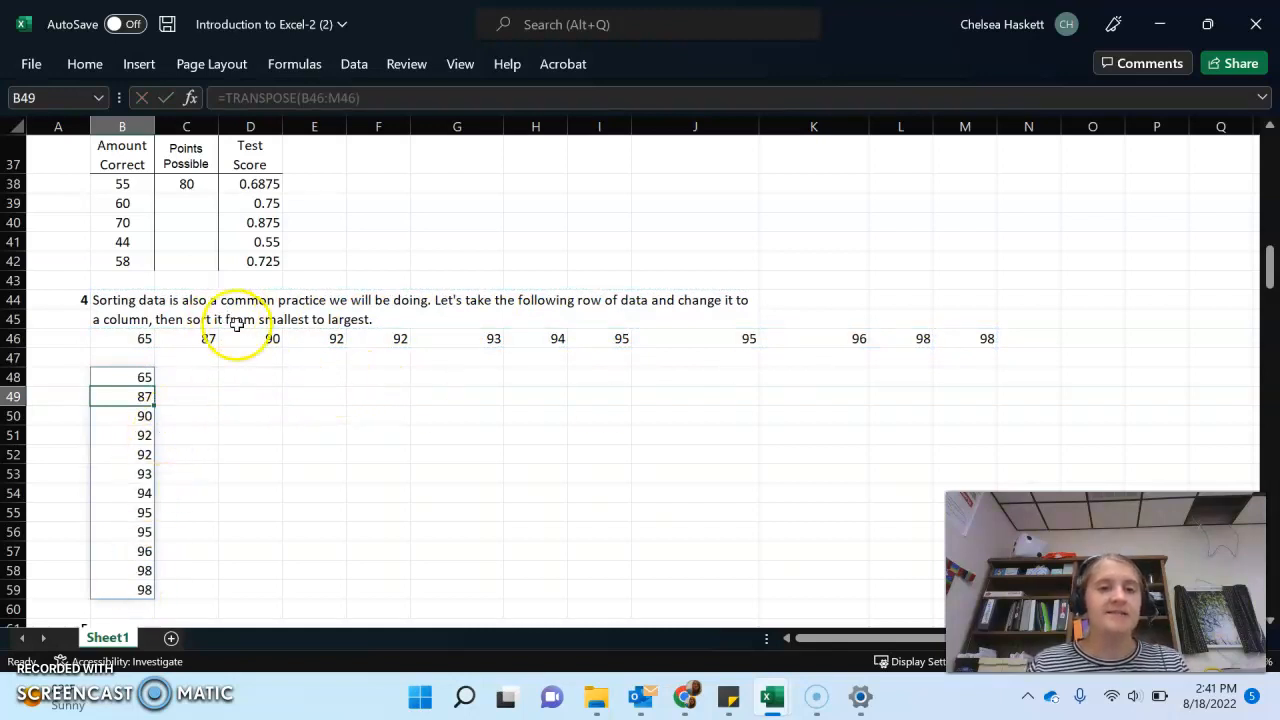
Sort the transposed column B48:B59 into a new column starting in cell D48 with the formula =sort(B48#)
{"action": "left_click", "coordinate": [258, 383]}
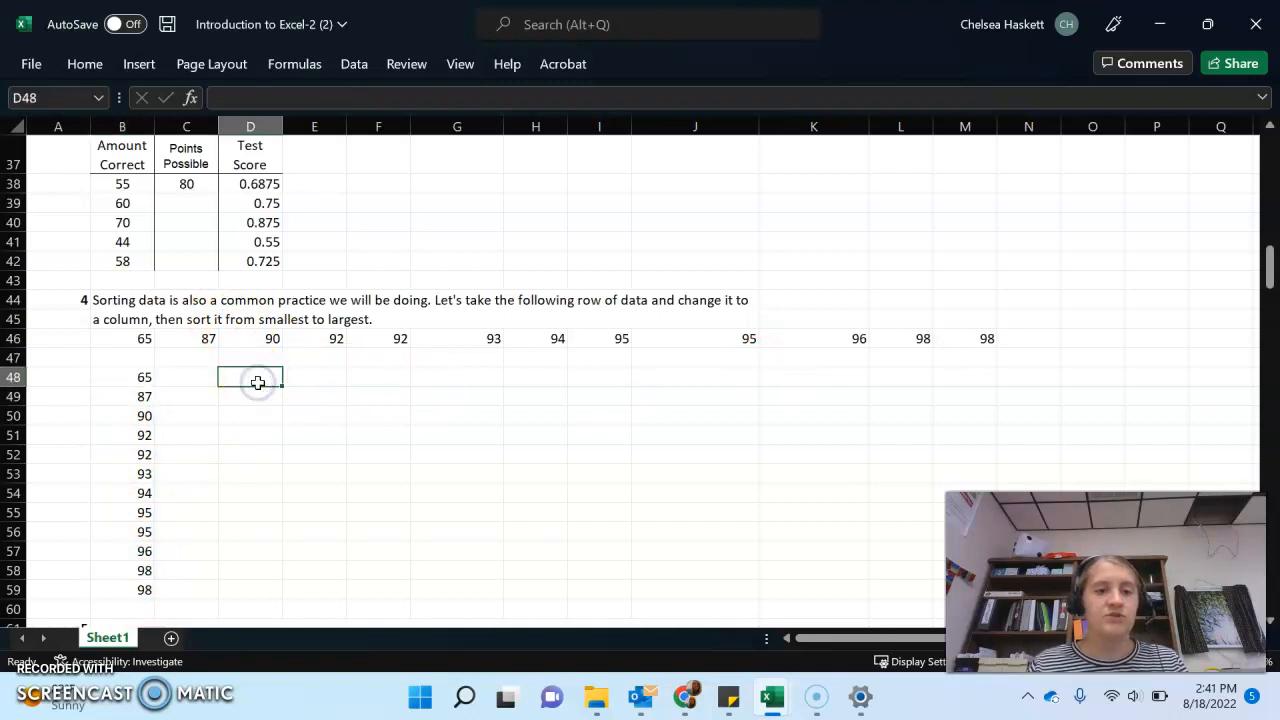
{"action": "type", "text": "=sort("}
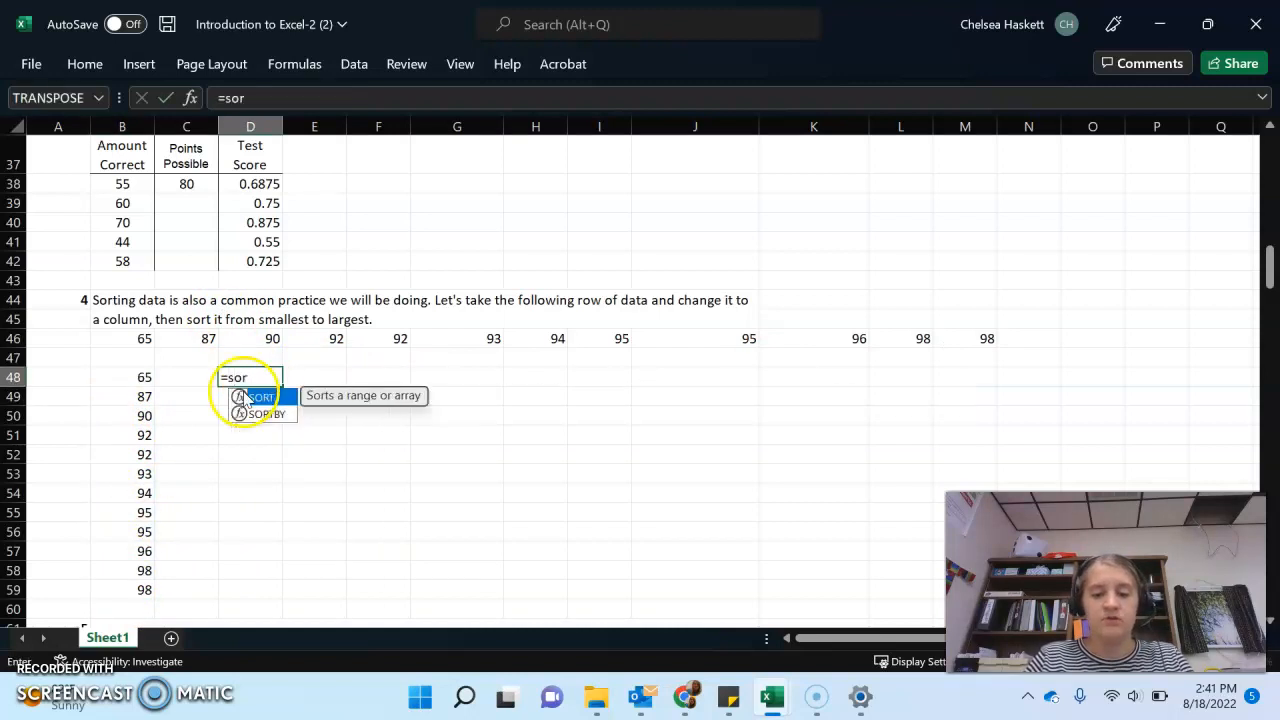
{"action": "left_click_drag", "start_coordinate": [137, 377], "coordinate": [134, 589]}
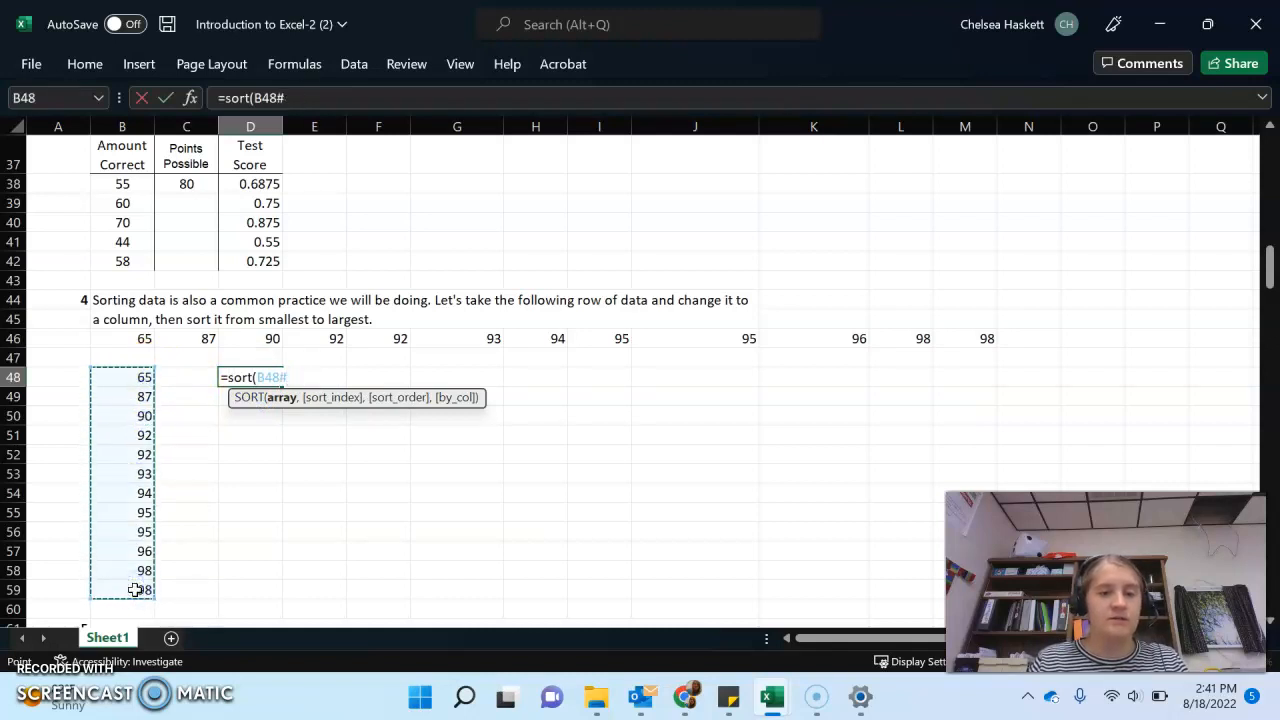
{"action": "key", "text": "Return"}
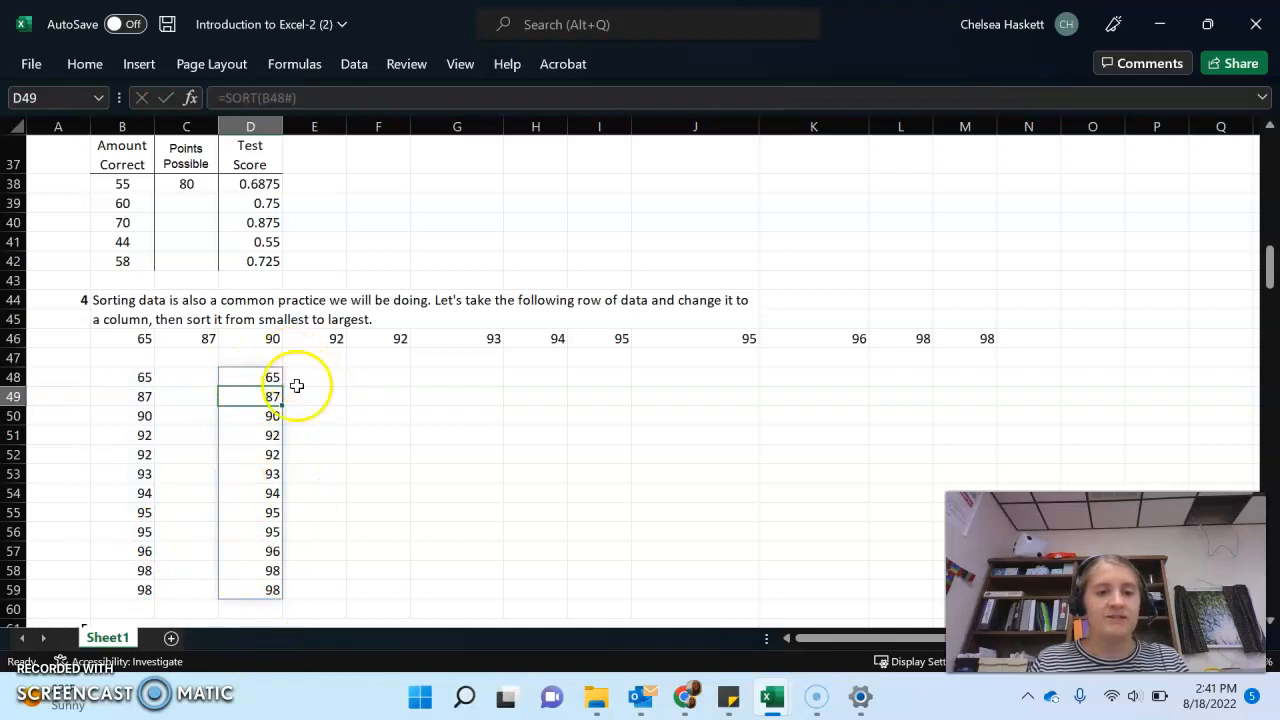
{"action": "left_click", "coordinate": [394, 515]}
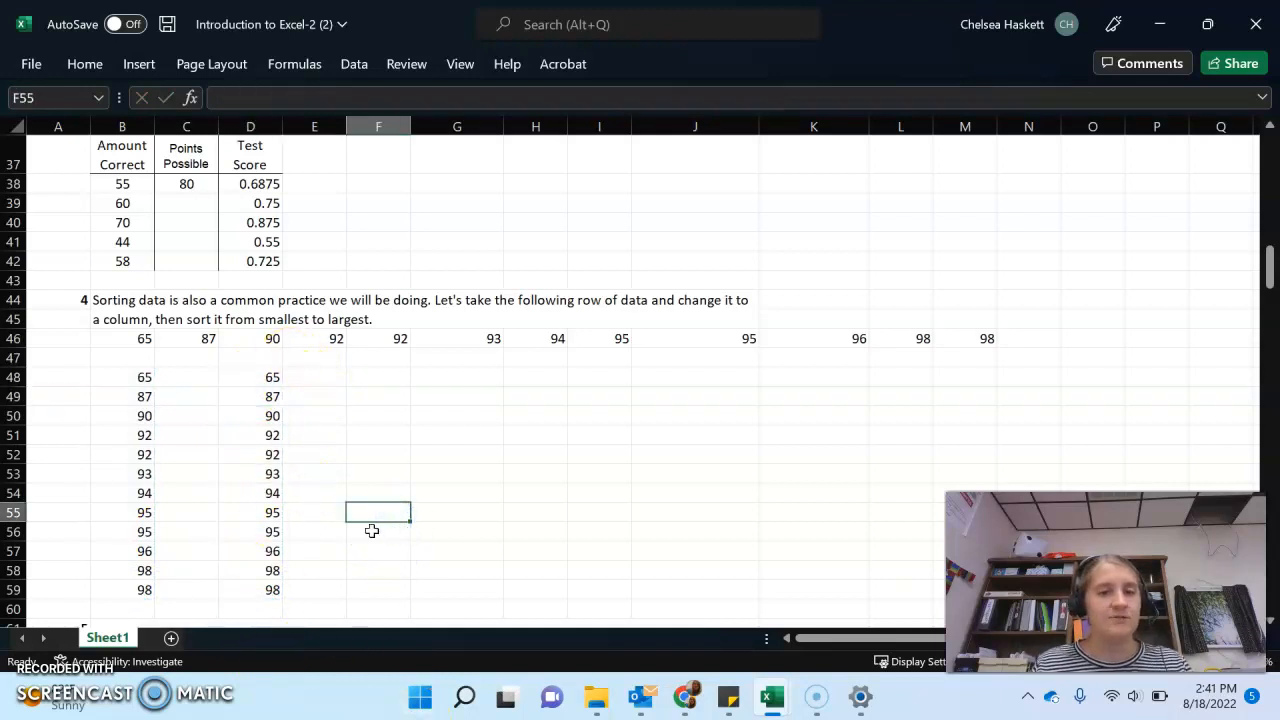
{"action": "key", "text": "Up"}
{"action": "key", "text": "Up"}
{"action": "key", "text": "Up"}
{"action": "key", "text": "Up"}
{"action": "key", "text": "Up"}
{"action": "key", "text": "Up"}
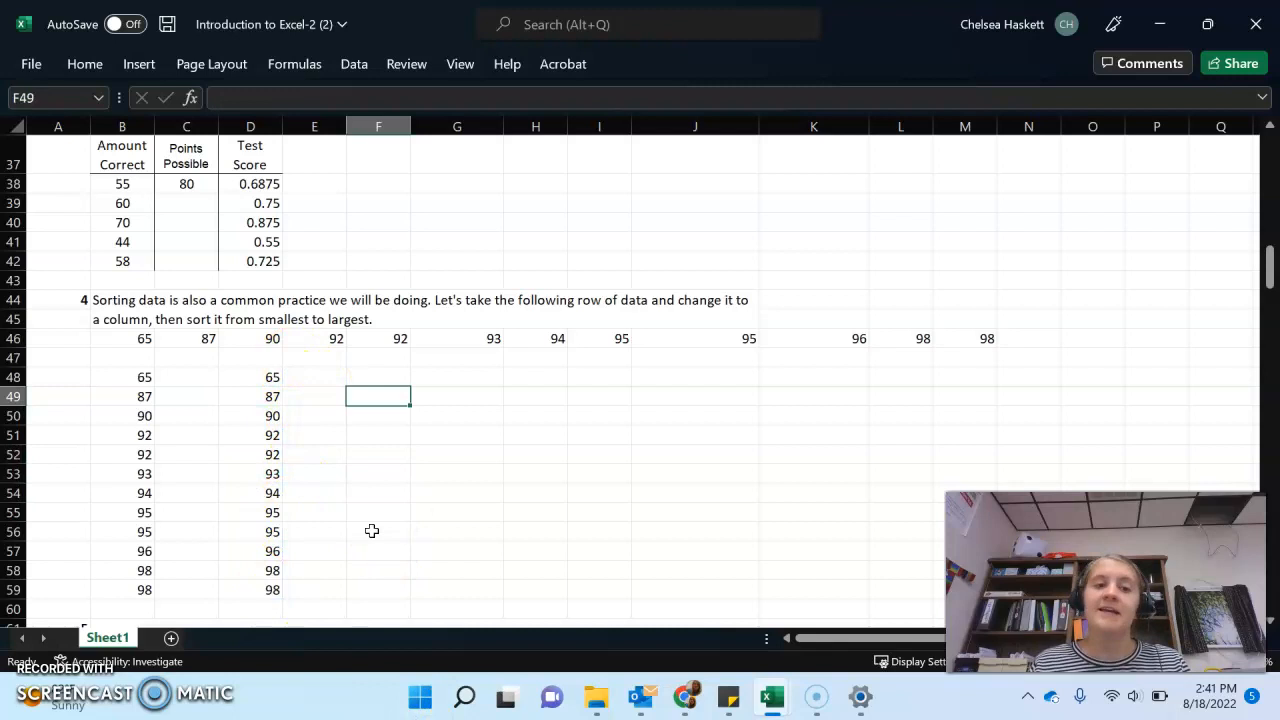
{"action": "key", "text": "Up"}
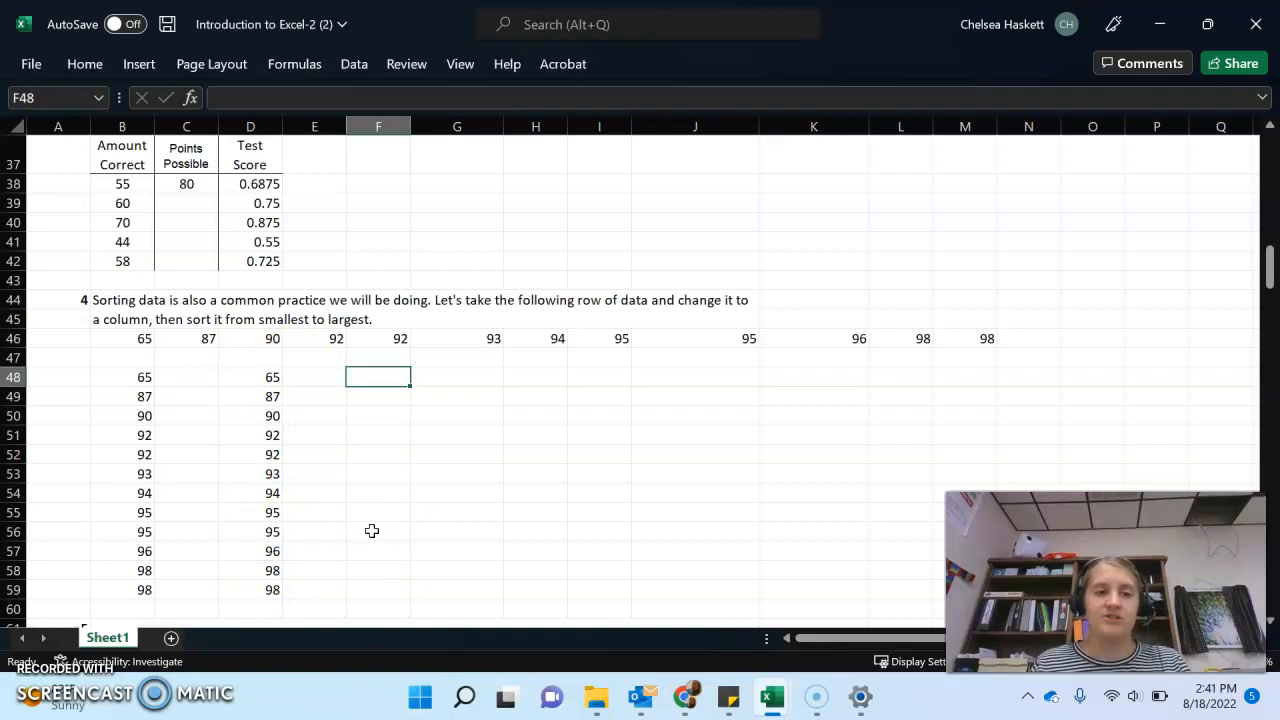
Sort the data row B46:M46 from smallest to largest, continuing with the current selection only
{"action": "scroll", "coordinate": [137, 335], "scroll_direction": "up", "scroll_amount": 1}
{"action": "left_click", "coordinate": [161, 355]}
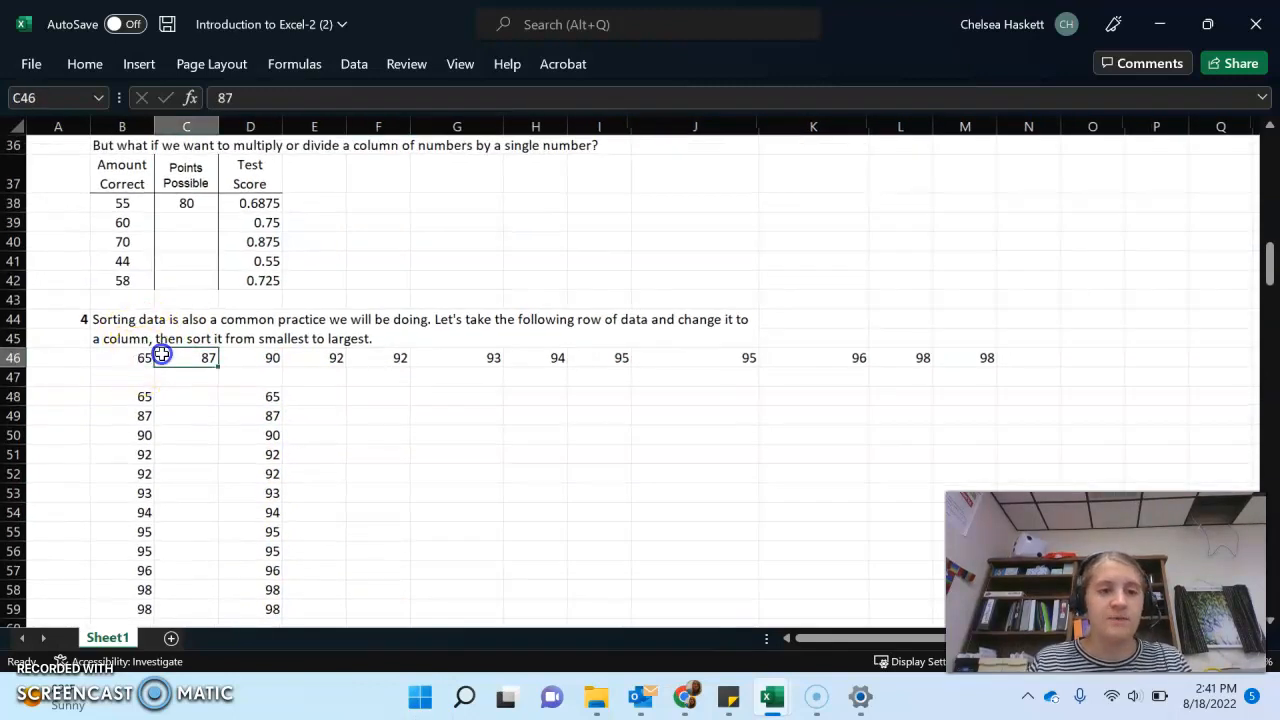
{"action": "left_click_drag", "start_coordinate": [141, 360], "coordinate": [975, 359]}
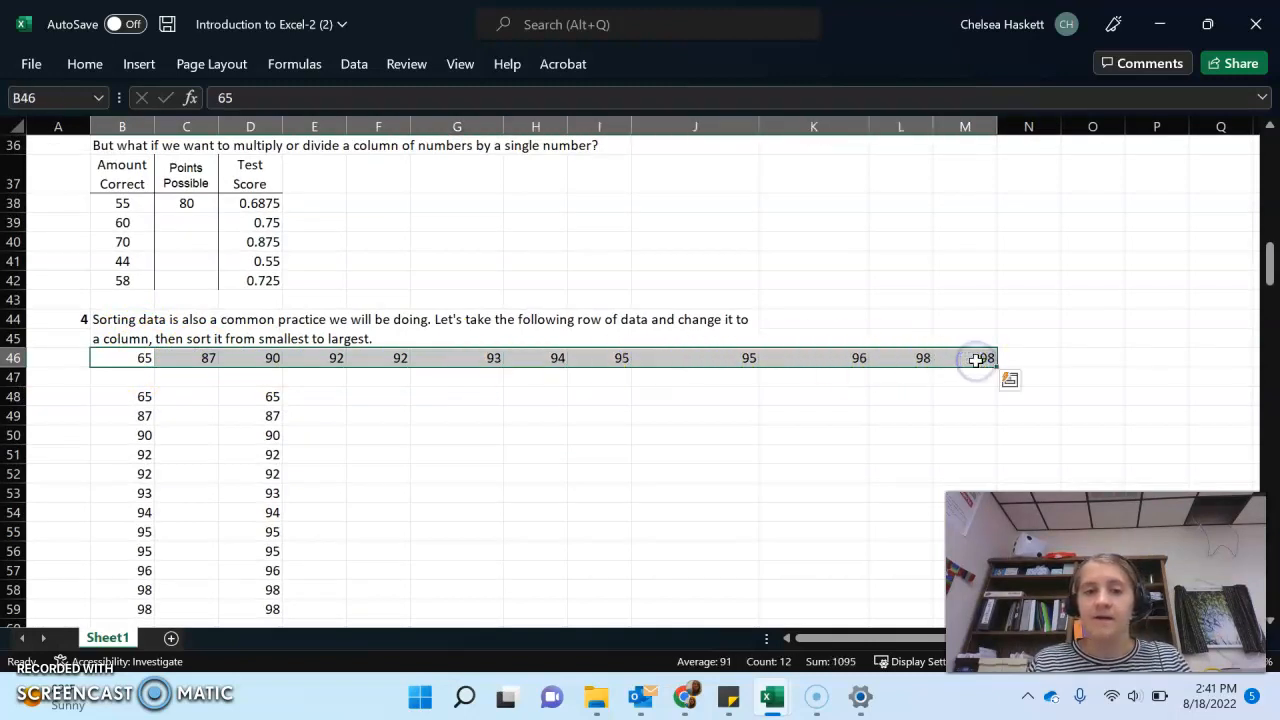
{"action": "left_click", "coordinate": [85, 64]}
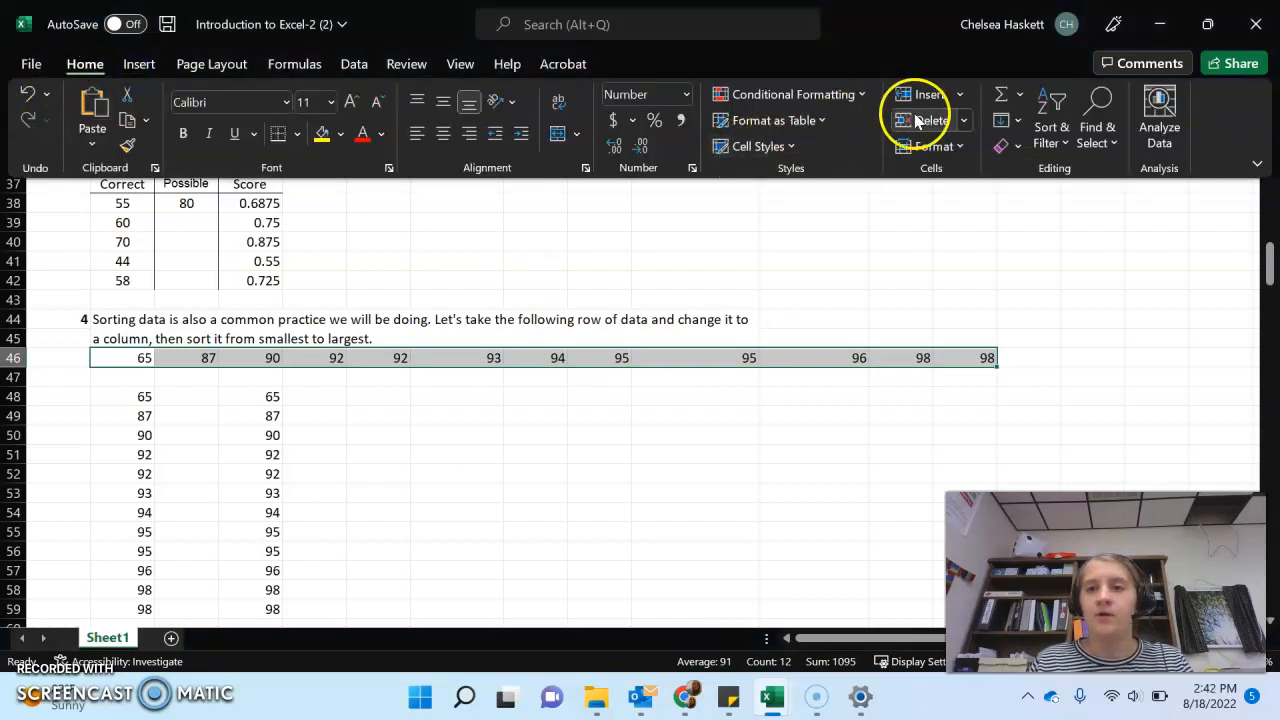
{"action": "left_click", "coordinate": [1095, 130]}
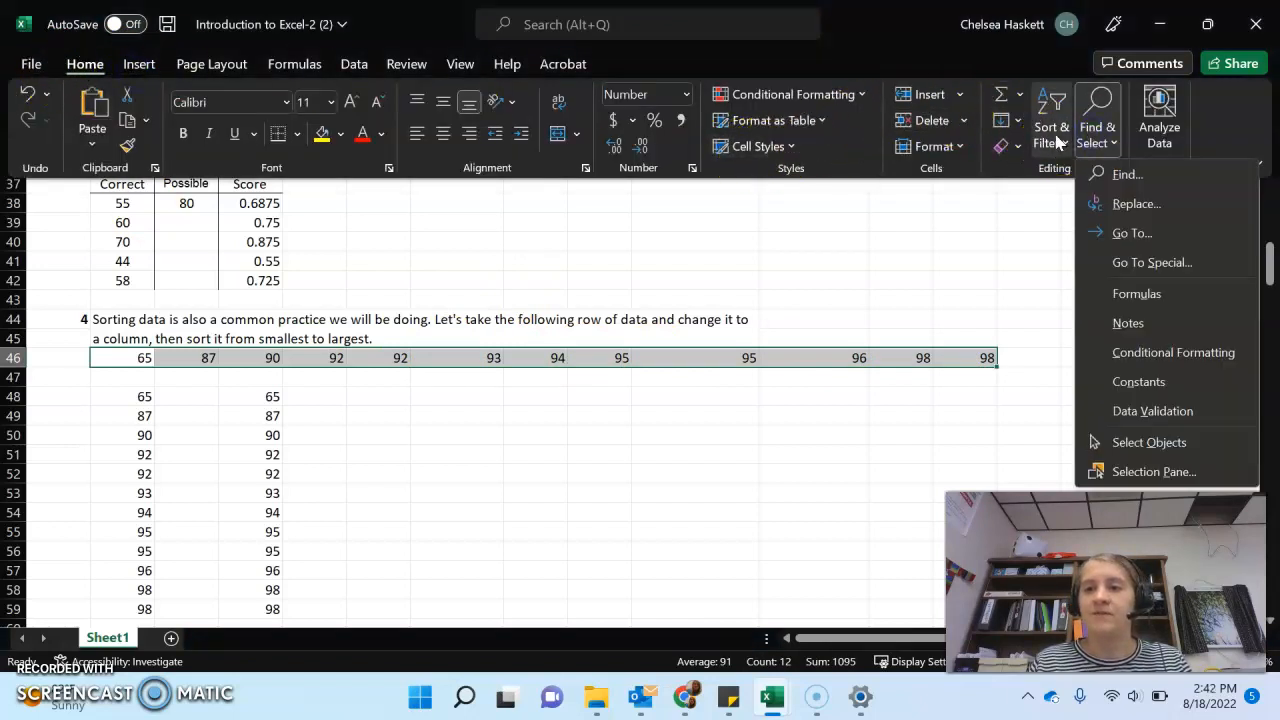
{"action": "left_click", "coordinate": [1058, 142]}
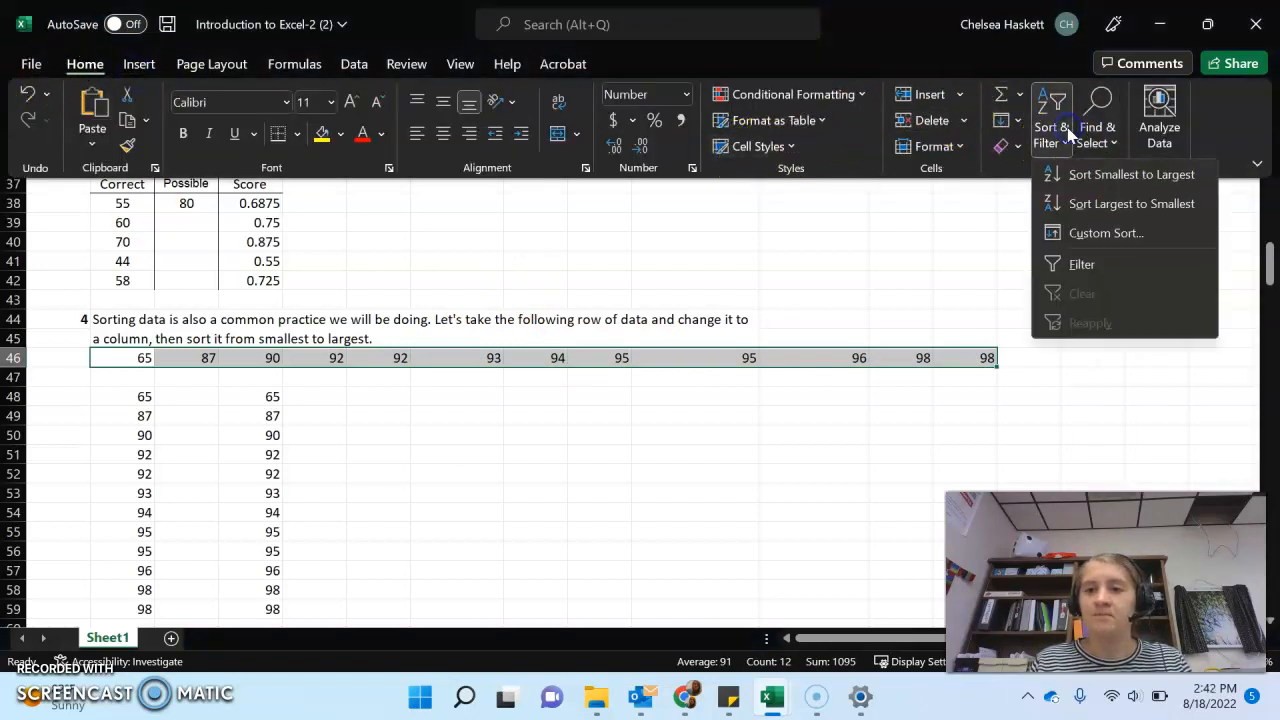
{"action": "left_click", "coordinate": [1070, 180]}
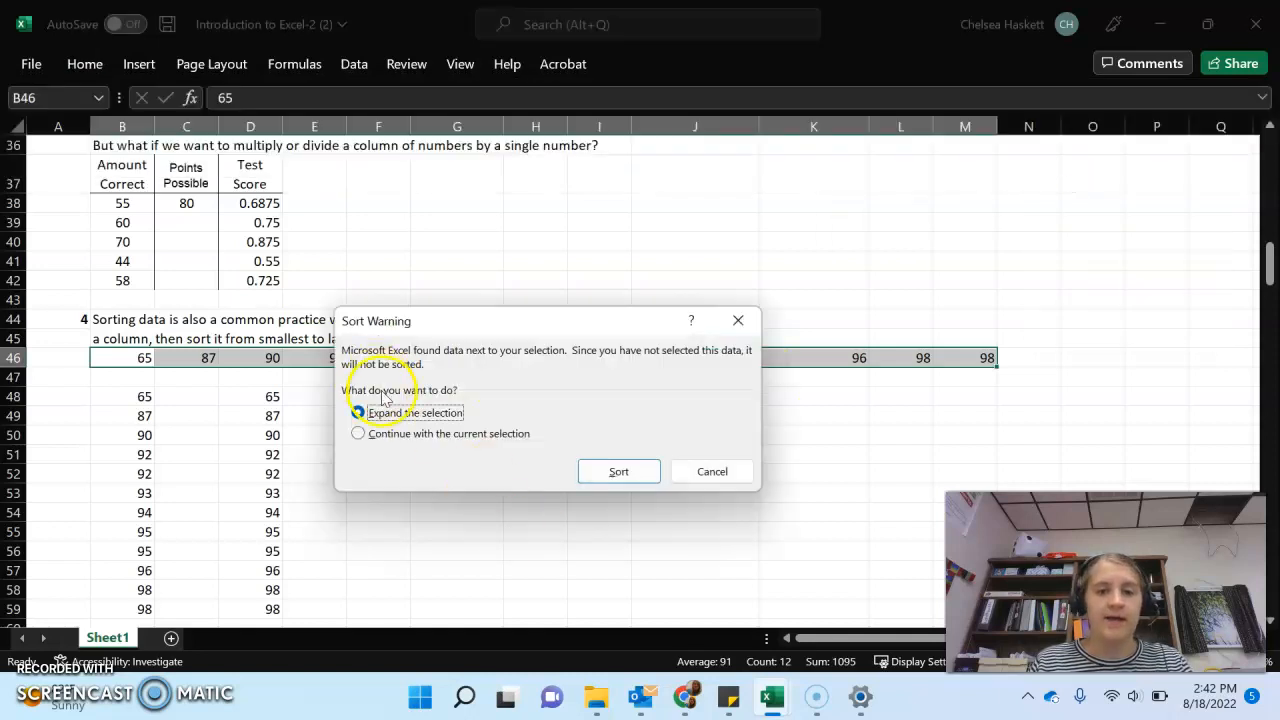
{"action": "left_click", "coordinate": [385, 433]}
{"action": "left_click", "coordinate": [593, 476]}
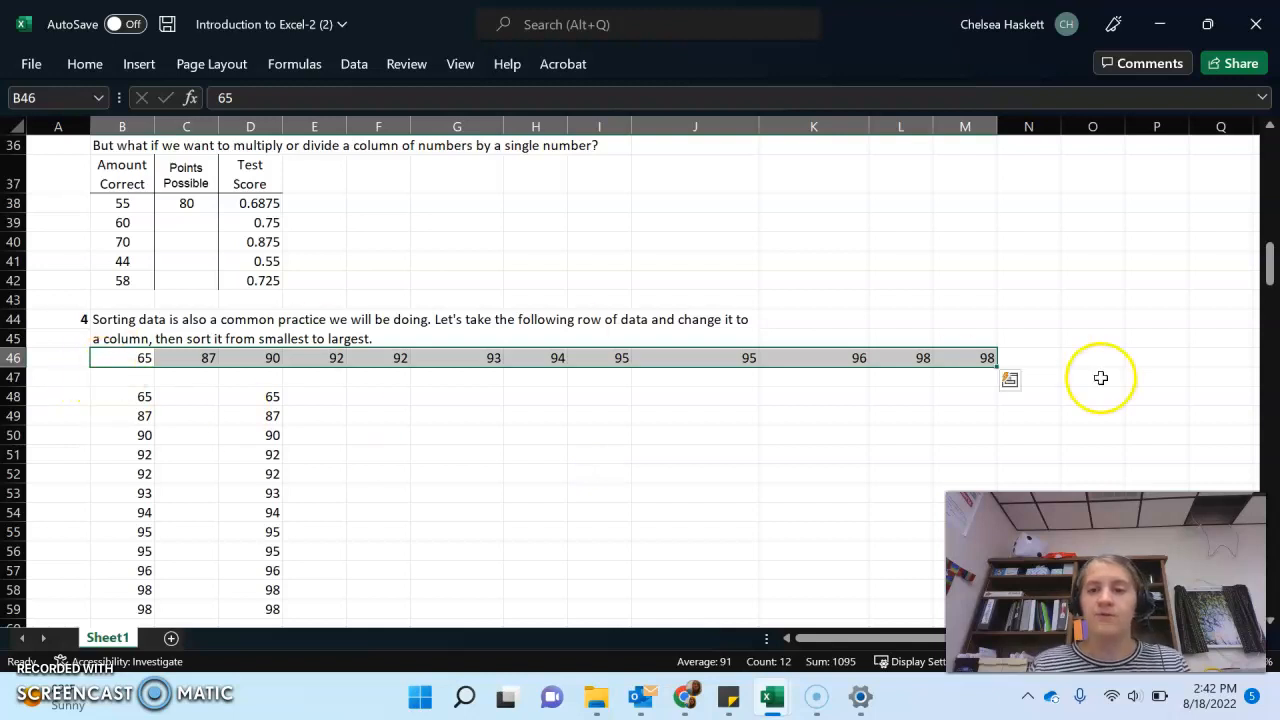
Go to exercise 5 and read its COUNTIF instructions, the hair color table and the counts it asks for
{"action": "left_click", "coordinate": [385, 447]}
{"action": "key", "text": "Down"}
{"action": "key", "text": "Down"}
{"action": "key", "text": "Down"}
{"action": "key", "text": "Down"}
{"action": "key", "text": "Down"}
{"action": "key", "text": "Down"}
{"action": "key", "text": "Down"}
{"action": "key", "text": "Down"}
{"action": "key", "text": "Down"}
{"action": "key", "text": "Down"}
{"action": "key", "text": "Down"}
{"action": "key", "text": "Down"}
{"action": "key", "text": "Down"}
{"action": "key", "text": "Down"}
{"action": "key", "text": "Down"}
{"action": "key", "text": "Down"}
{"action": "key", "text": "Down"}
{"action": "key", "text": "Down"}
{"action": "key", "text": "Down"}
{"action": "key", "text": "Down"}
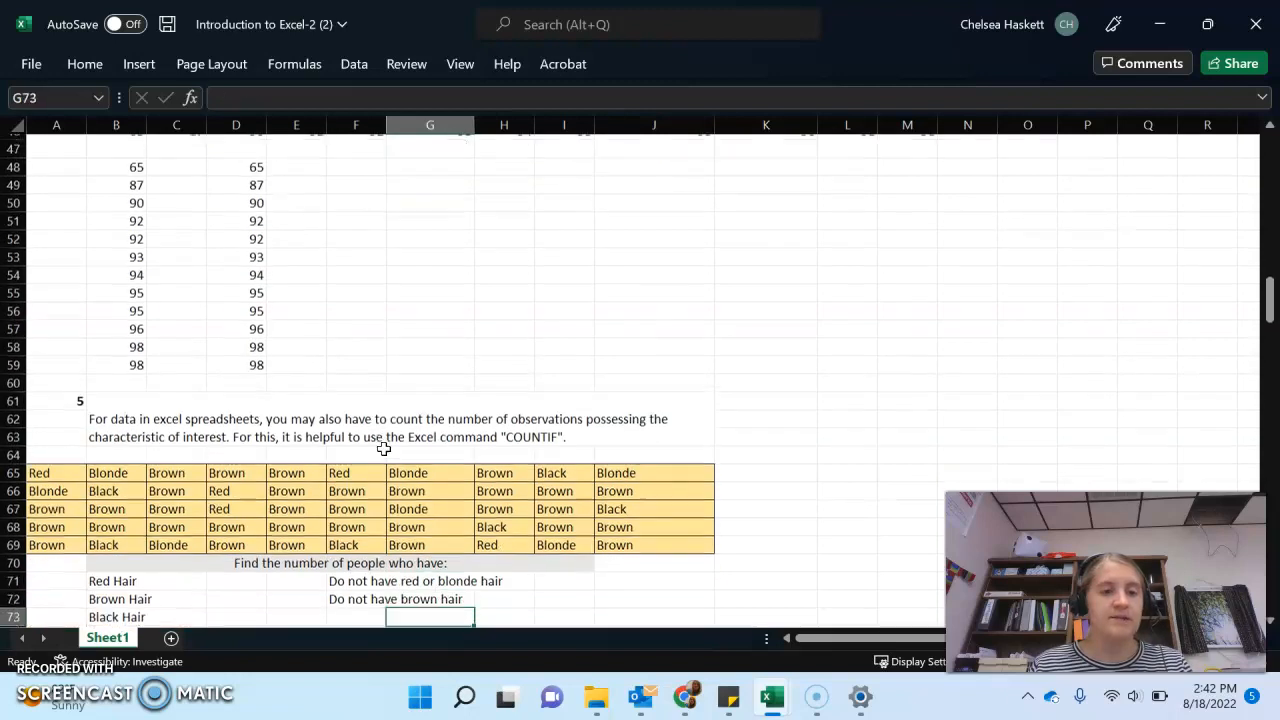
{"action": "key", "text": "Down"}
{"action": "key", "text": "Down"}
{"action": "key", "text": "Down"}
{"action": "key", "text": "Down"}
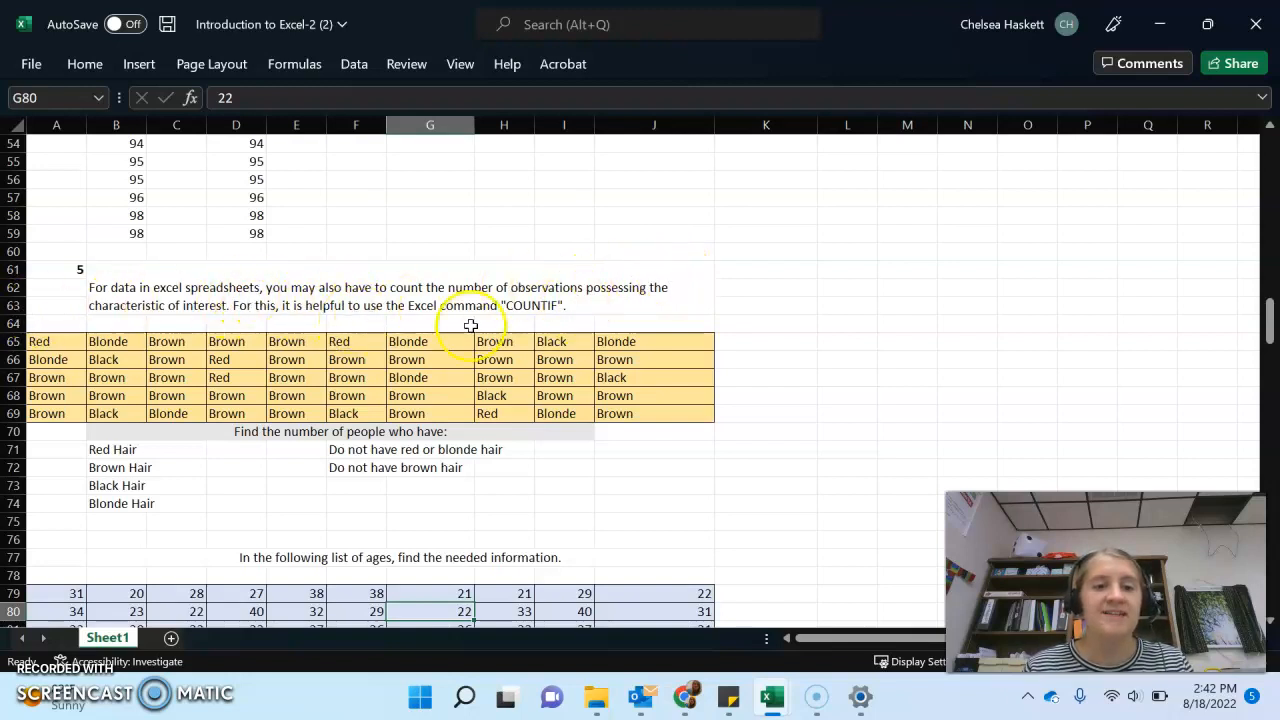
Count the people with red hair in cell D71 with the formula =countif(A65:J69,"Red")
{"action": "left_click", "coordinate": [240, 452]}
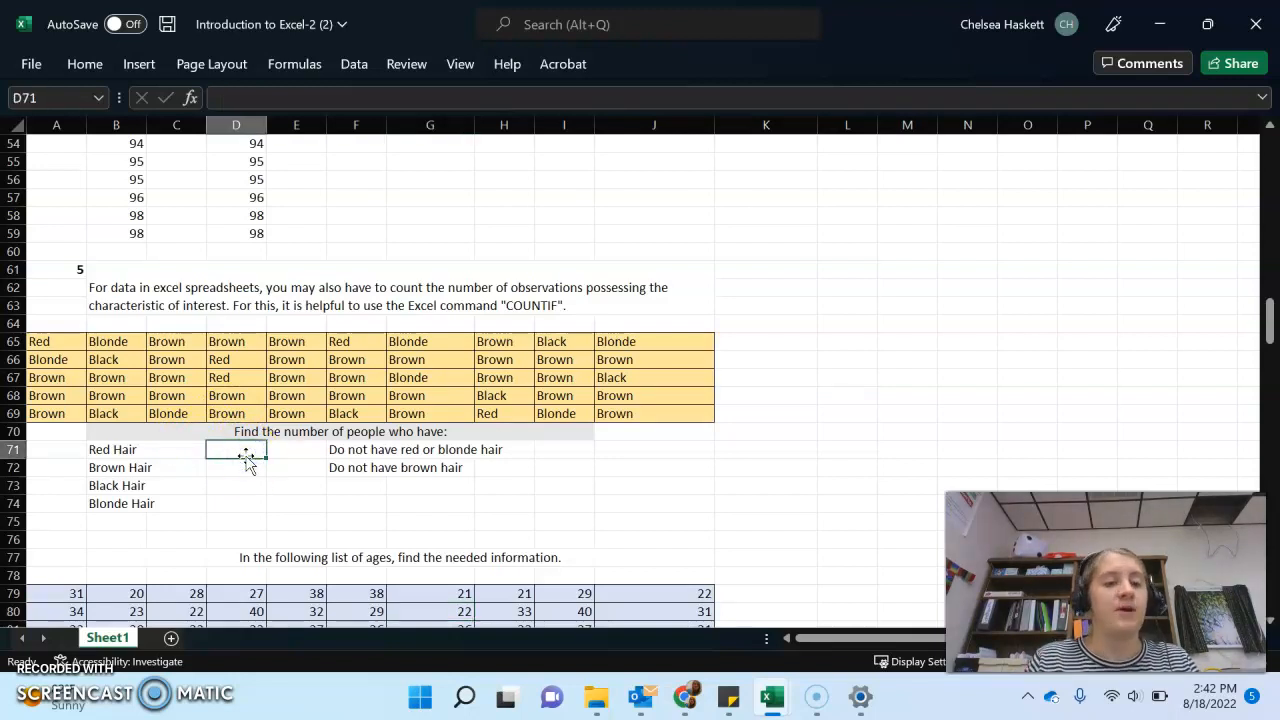
{"action": "type", "text": "=red"}
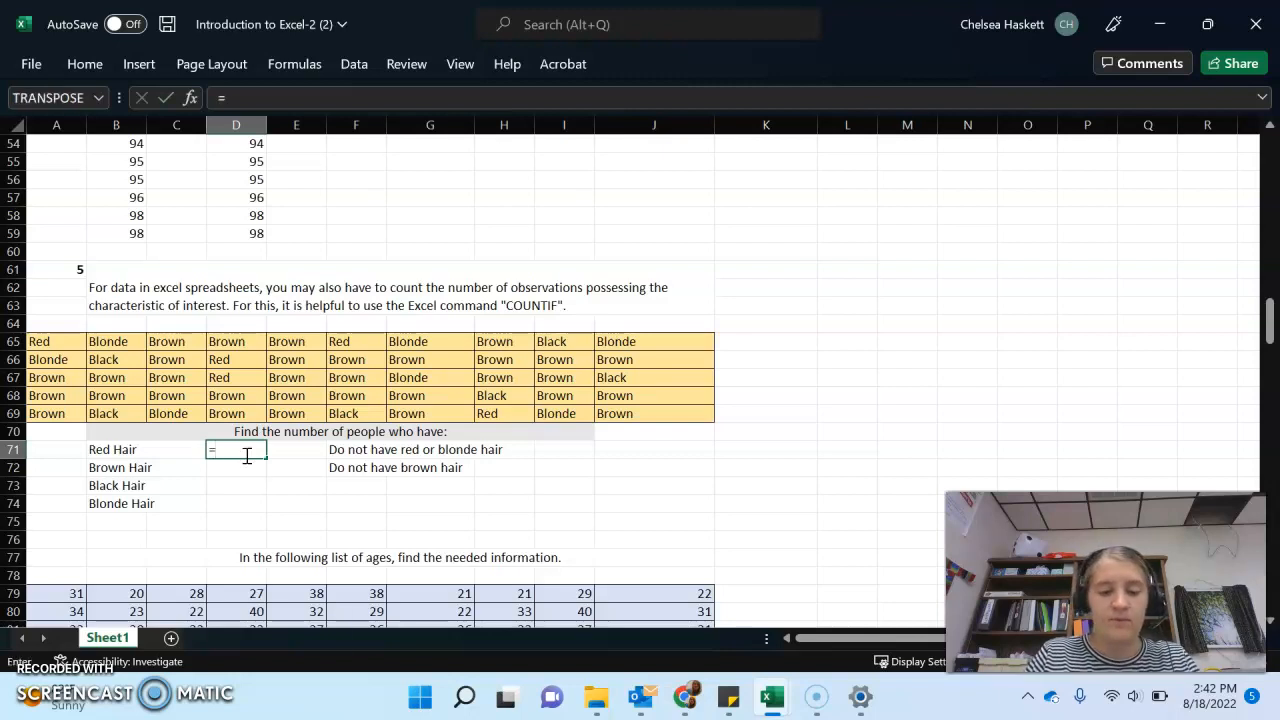
{"action": "key", "text": "BackSpace"}
{"action": "key", "text": "BackSpace"}
{"action": "key", "text": "BackSpace"}
{"action": "type", "text": "countif("}
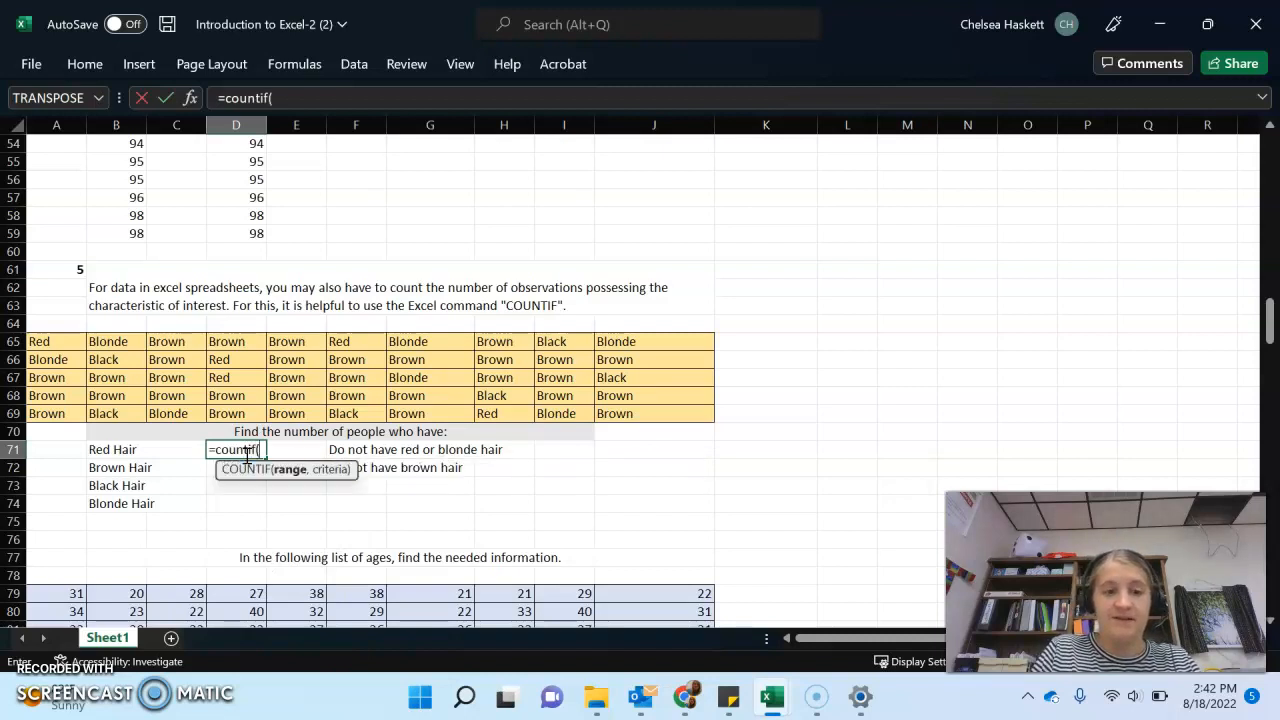
{"action": "left_click_drag", "start_coordinate": [38, 343], "coordinate": [620, 417]}
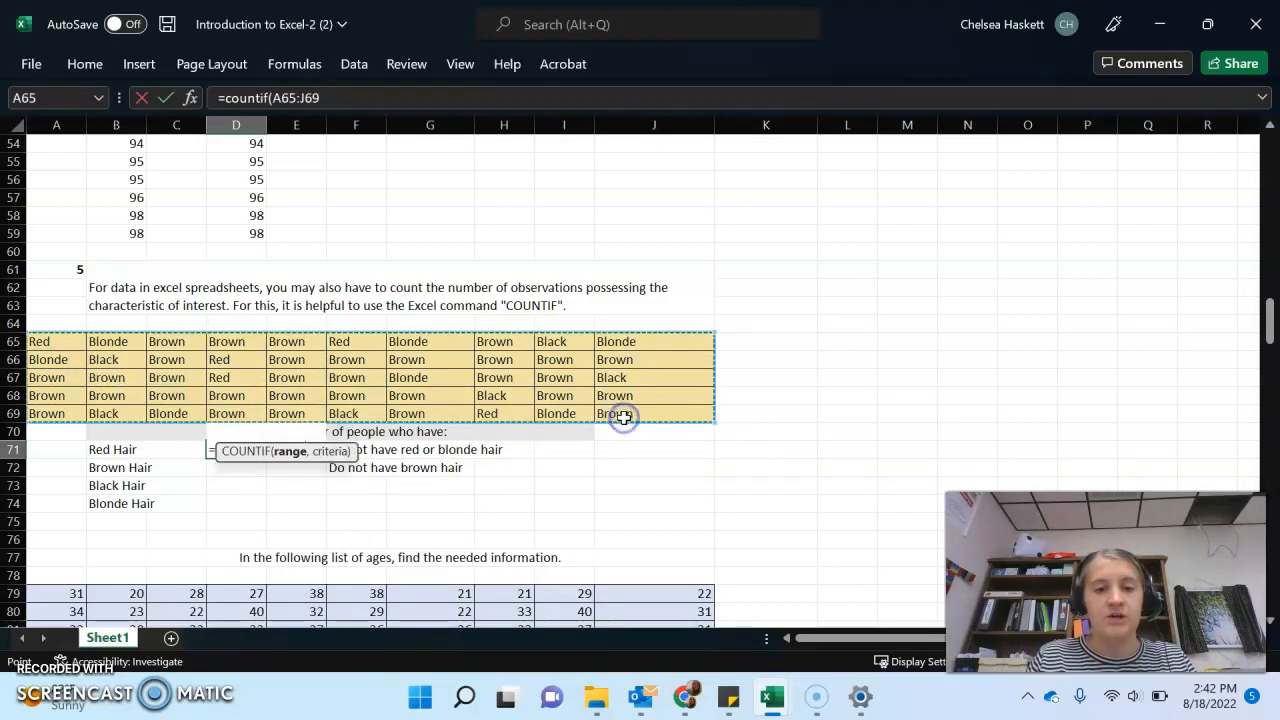
{"action": "type", "text": ","}
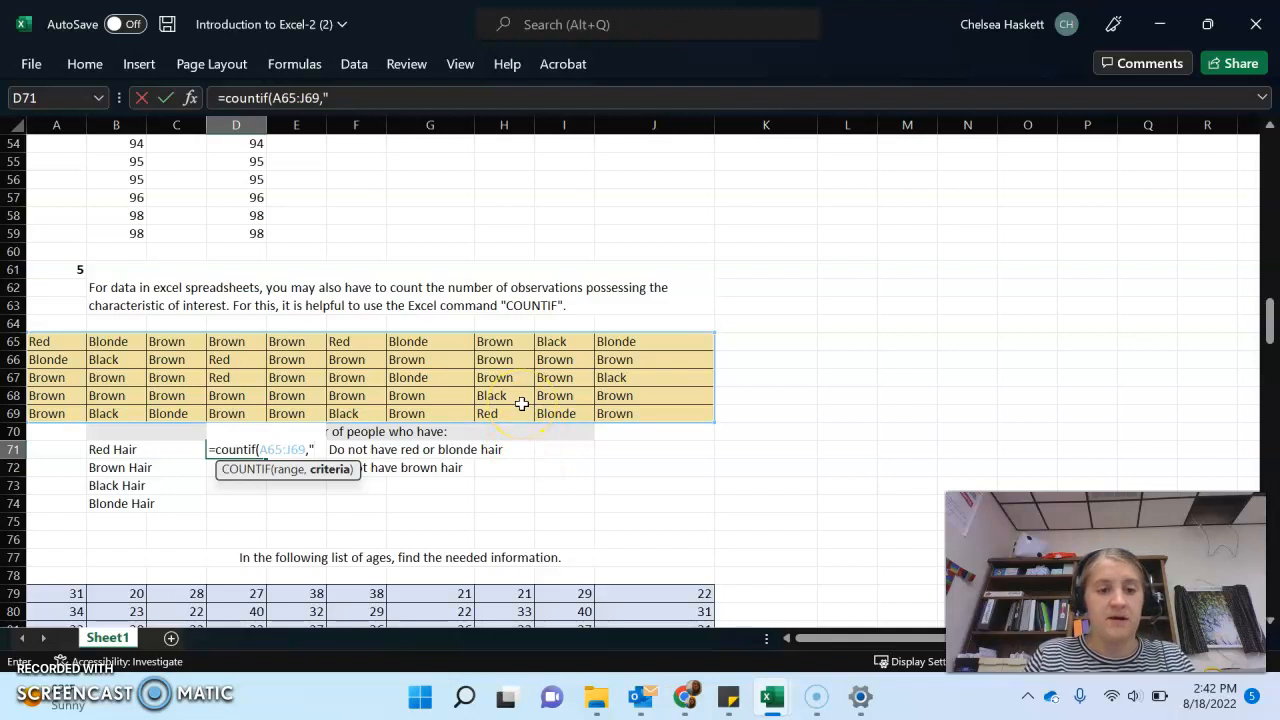
{"action": "type", "text": "\"Red"}
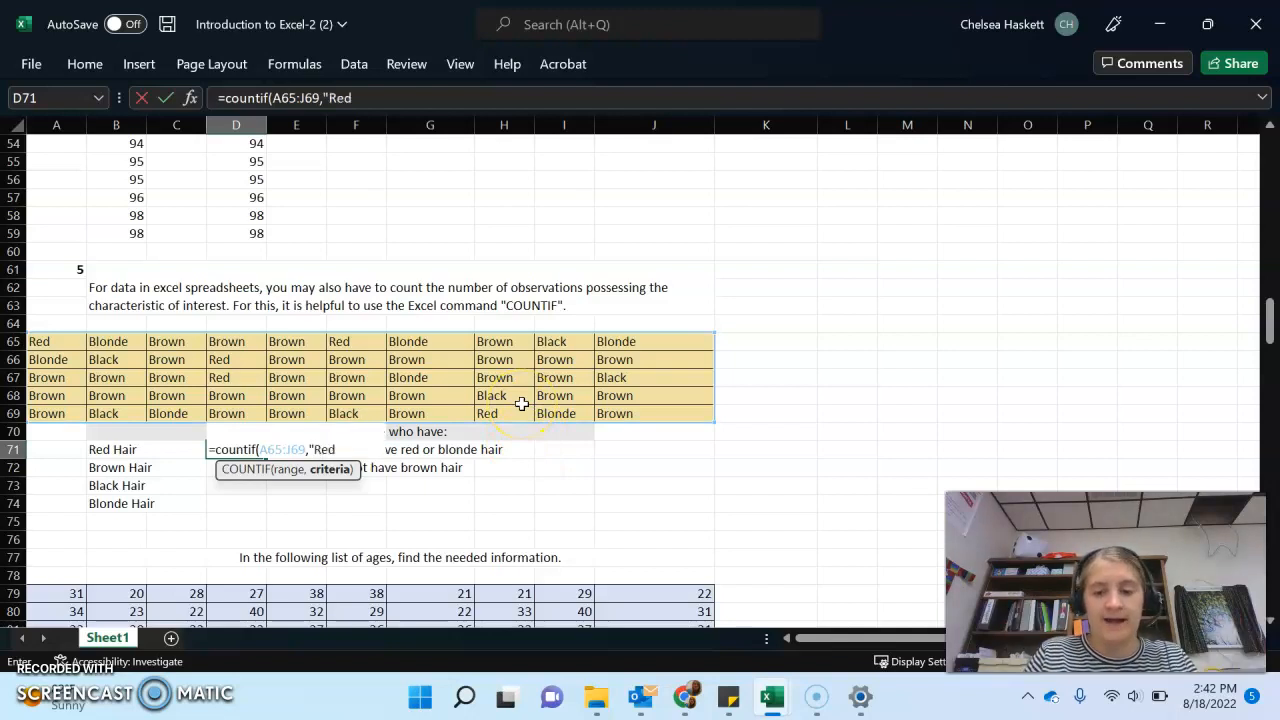
{"action": "type", "text": "\""}
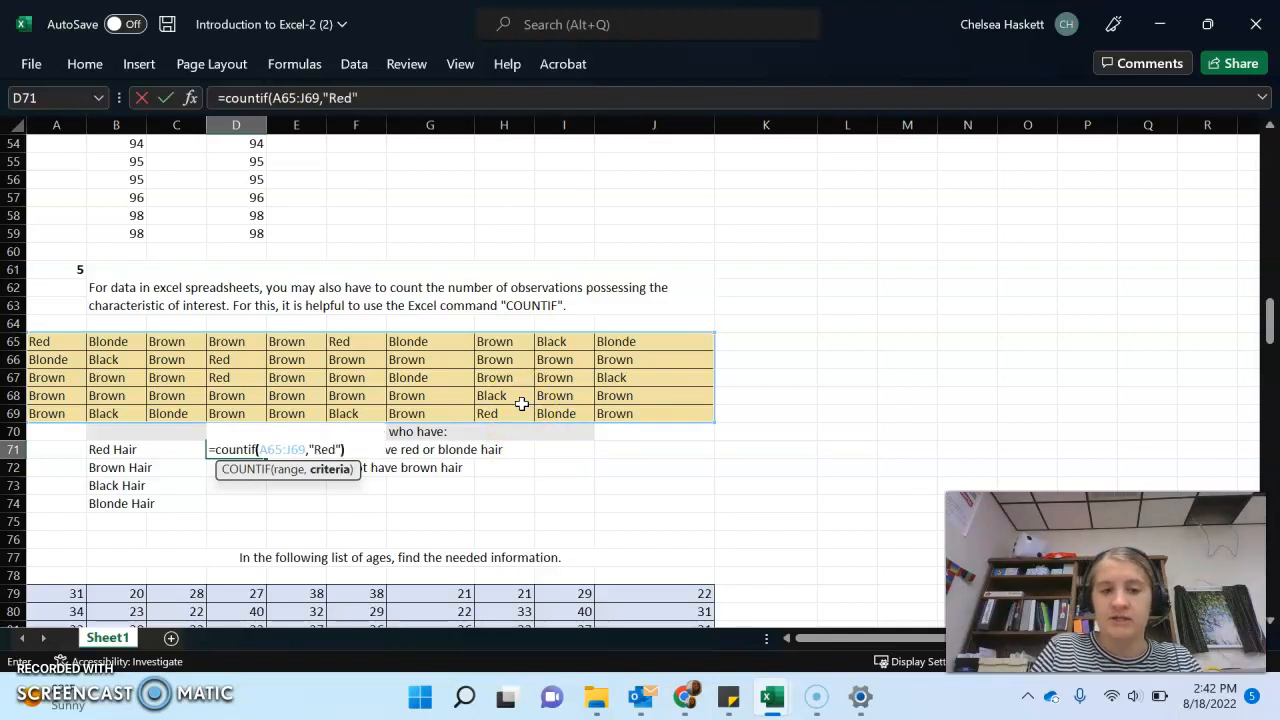
{"action": "type", "text": ")"}
{"action": "key", "text": "Return"}
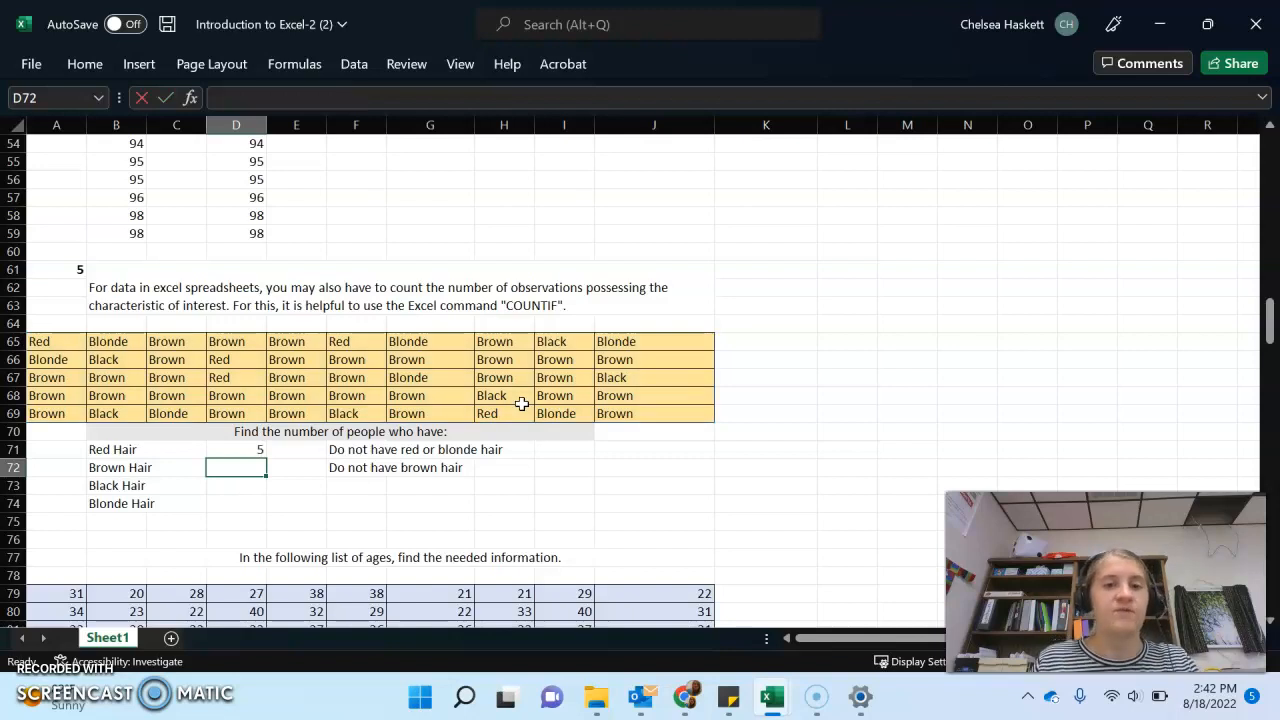
{"action": "key", "text": "Up"}
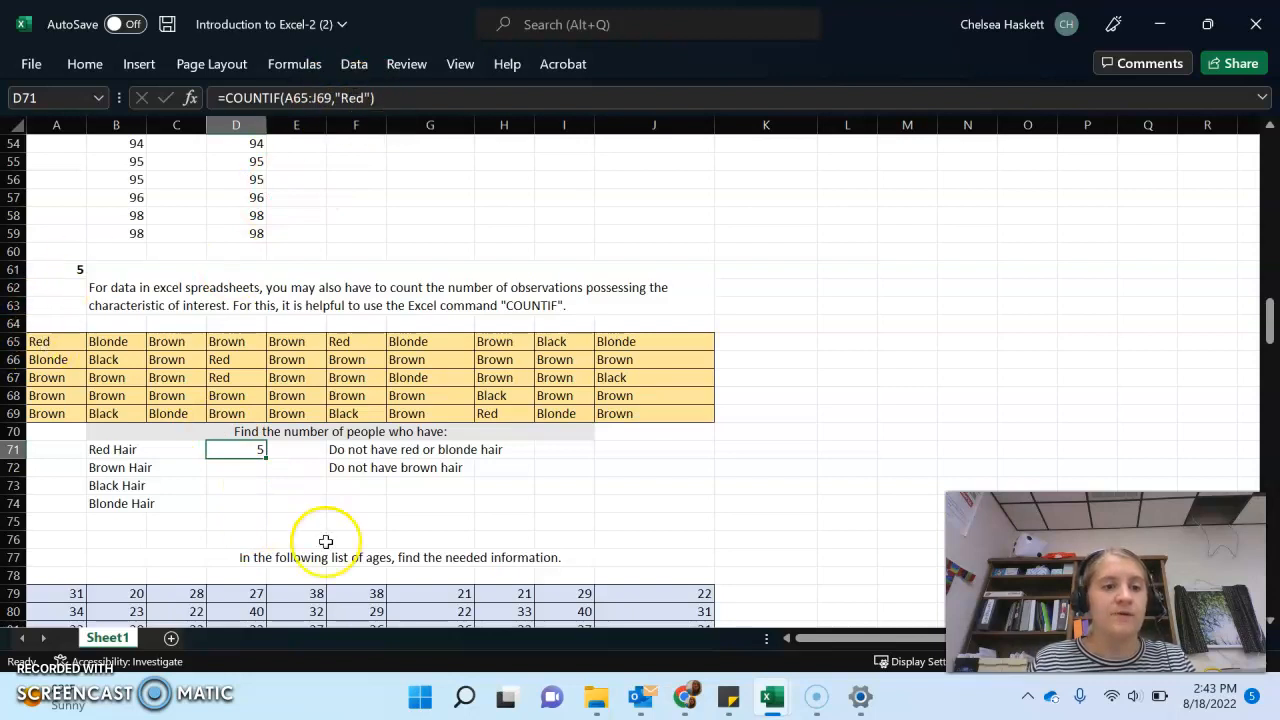
Count the people with brown hair in cell D72 with =countif(A65:J69,E66), using a Brown cell as the criterion
{"action": "key", "text": "Down"}
{"action": "type", "text": "=countif("}
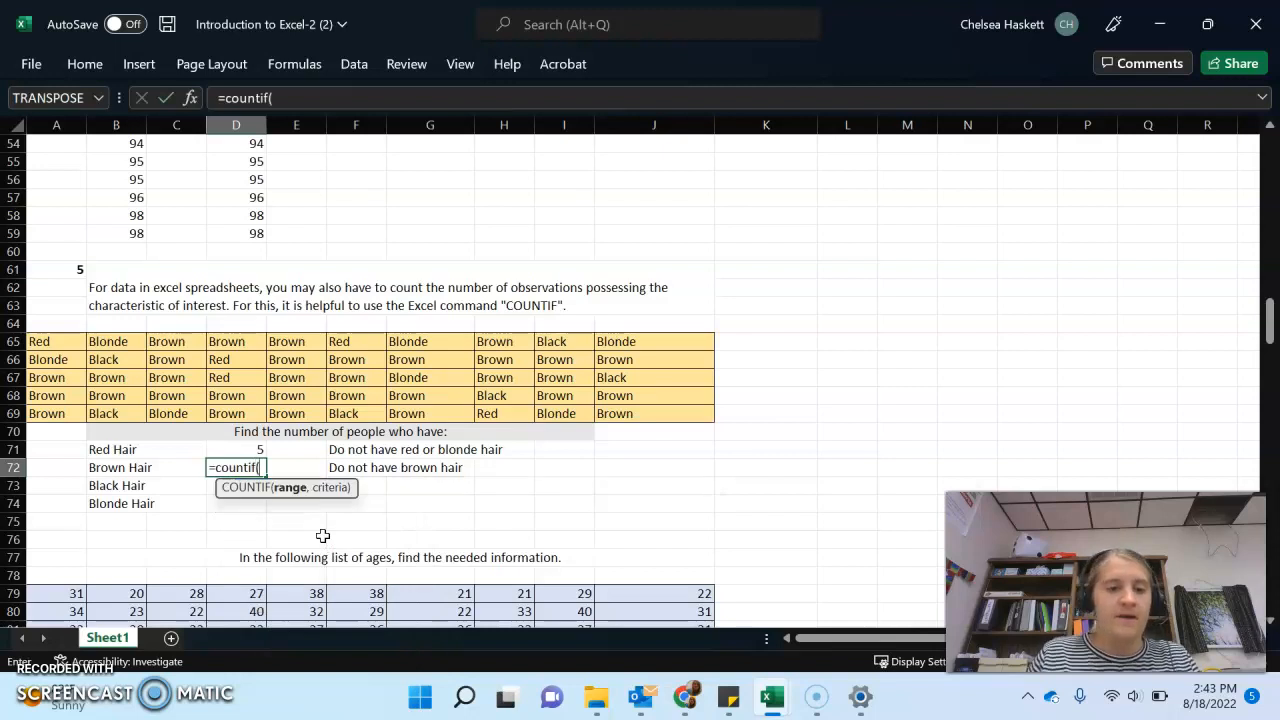
{"action": "left_click_drag", "start_coordinate": [70, 346], "coordinate": [620, 413]}
{"action": "type", "text": ","}
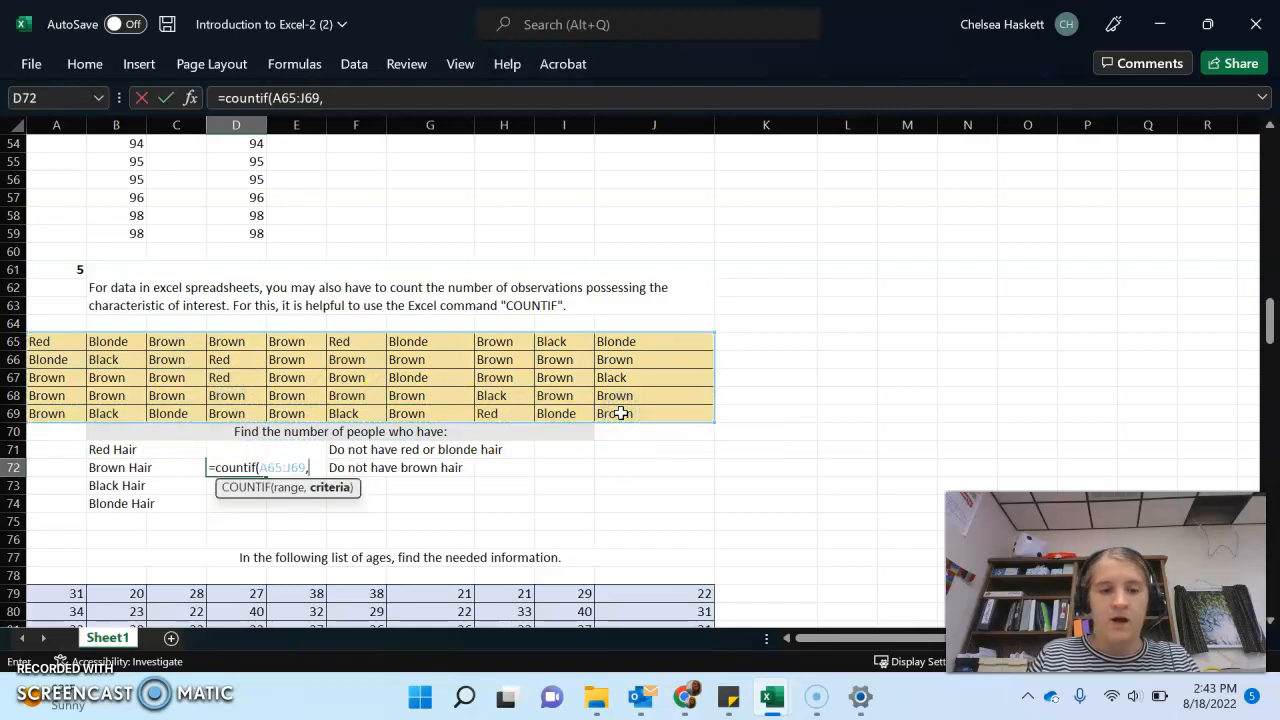
{"action": "left_click", "coordinate": [300, 359]}
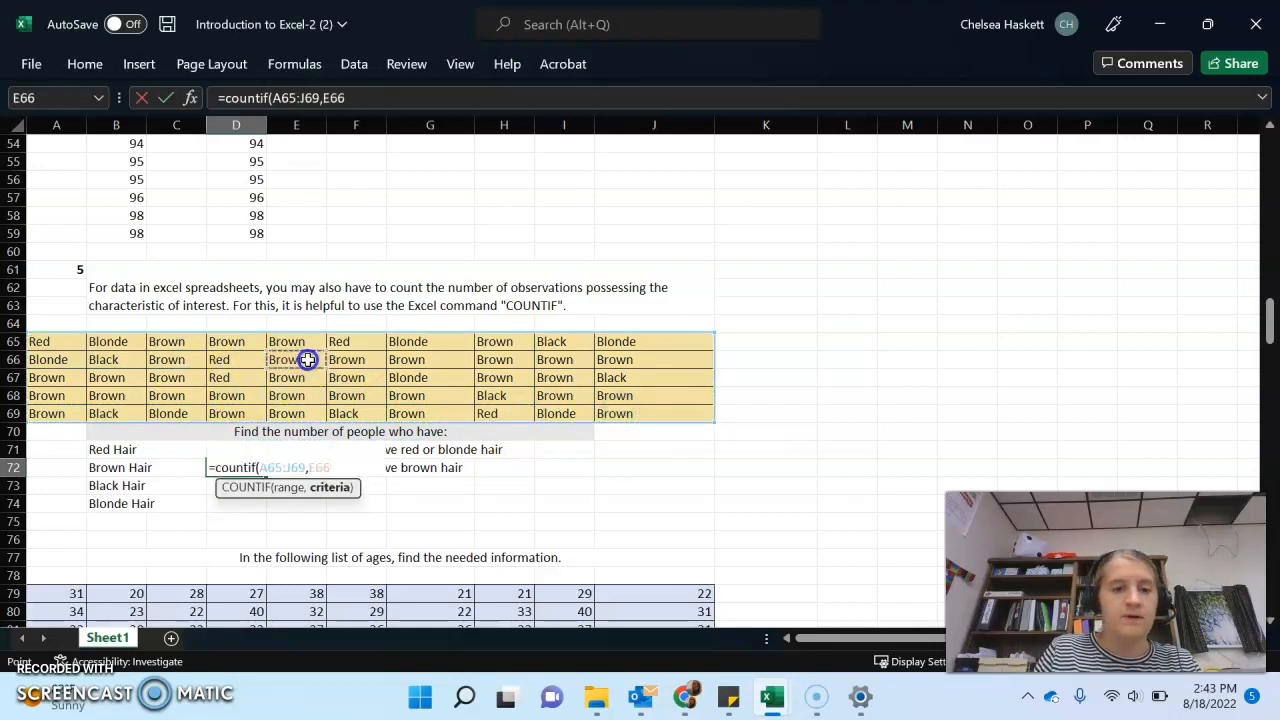
{"action": "mouse_move", "coordinate": [308, 359]}
{"action": "left_mouse_down"}
{"action": "mouse_move", "coordinate": [457, 603]}
{"action": "mouse_move", "coordinate": [276, 383]}
{"action": "mouse_move", "coordinate": [351, 366]}
{"action": "mouse_move", "coordinate": [299, 368]}
{"action": "mouse_move", "coordinate": [271, 409]}
{"action": "mouse_move", "coordinate": [291, 362]}
{"action": "left_mouse_up"}
{"action": "type", "text": ")"}
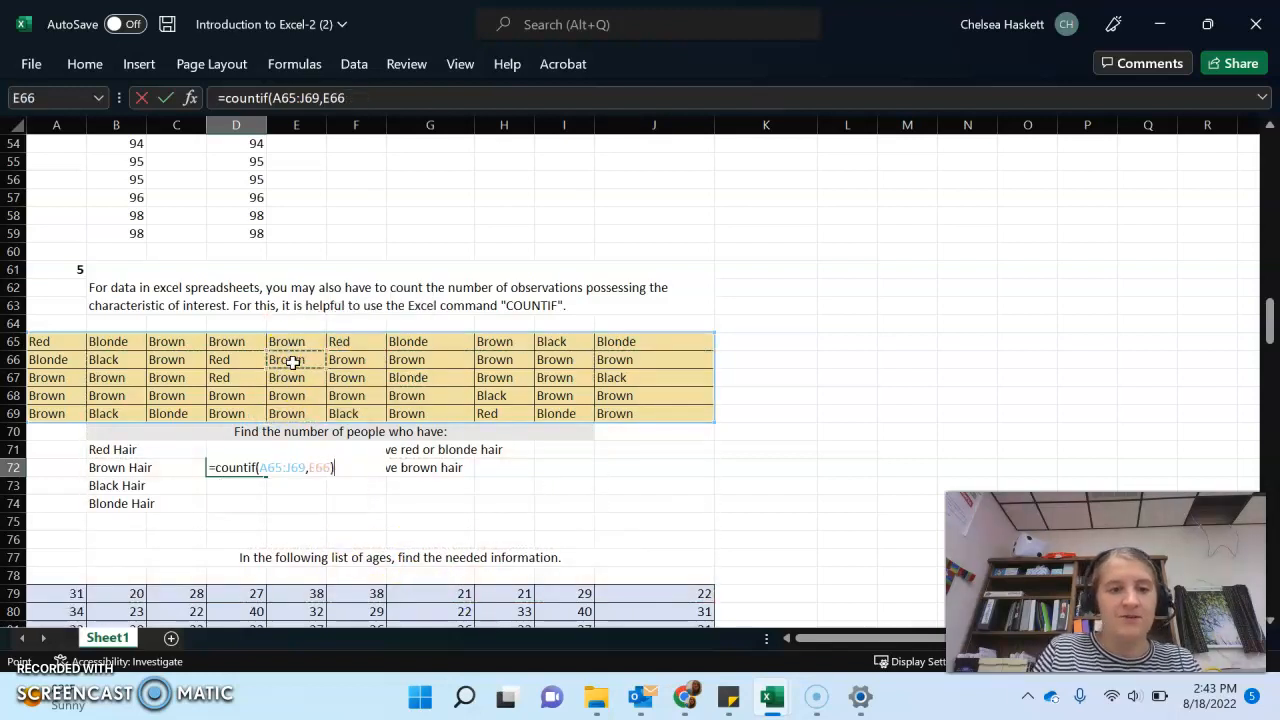
{"action": "key", "text": "Return"}
Enter the formula =countif(A65:J69,"Brown") in cell D73 of the Black Hair row
{"action": "type", "text": "=countif"}
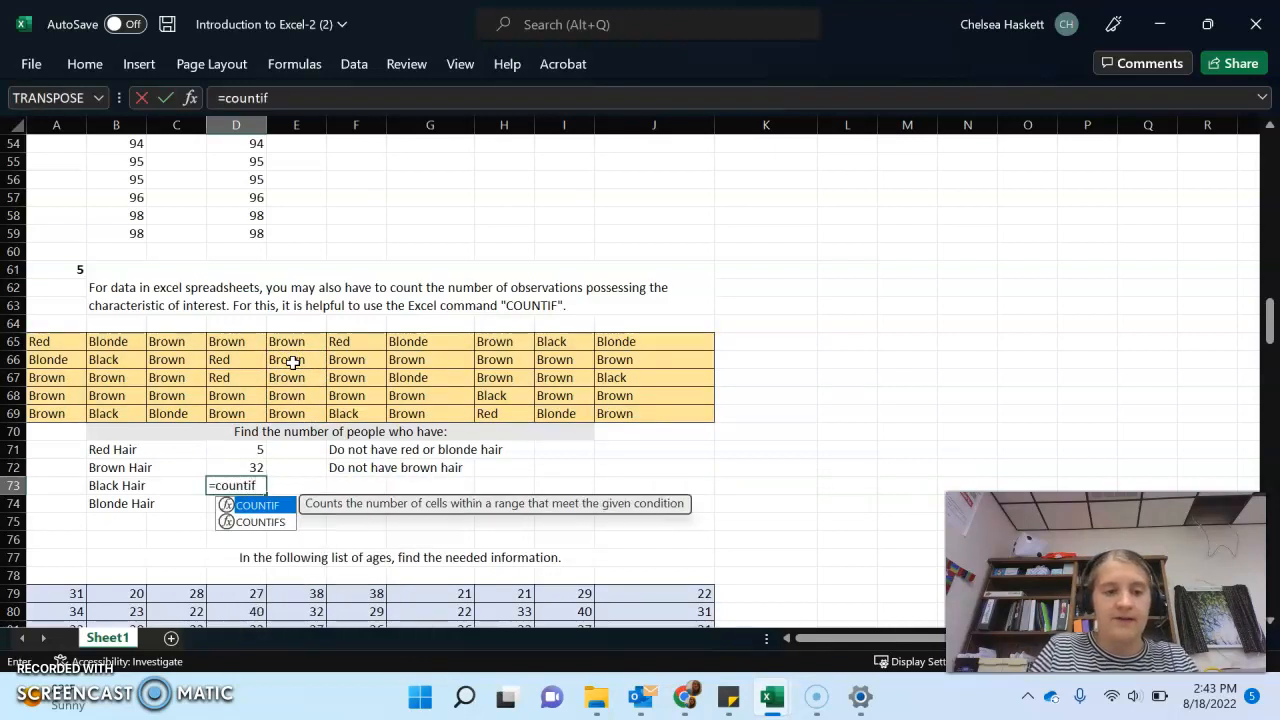
{"action": "type", "text": "("}
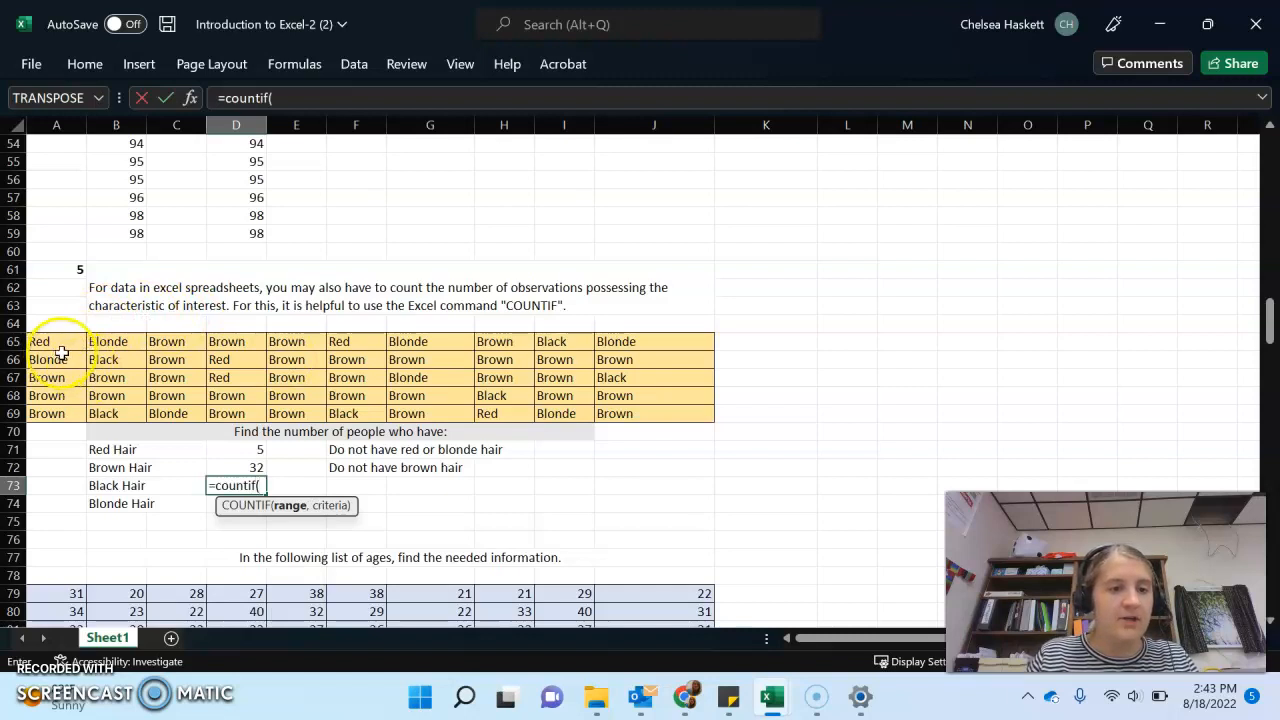
{"action": "left_click_drag", "start_coordinate": [46, 340], "coordinate": [606, 418]}
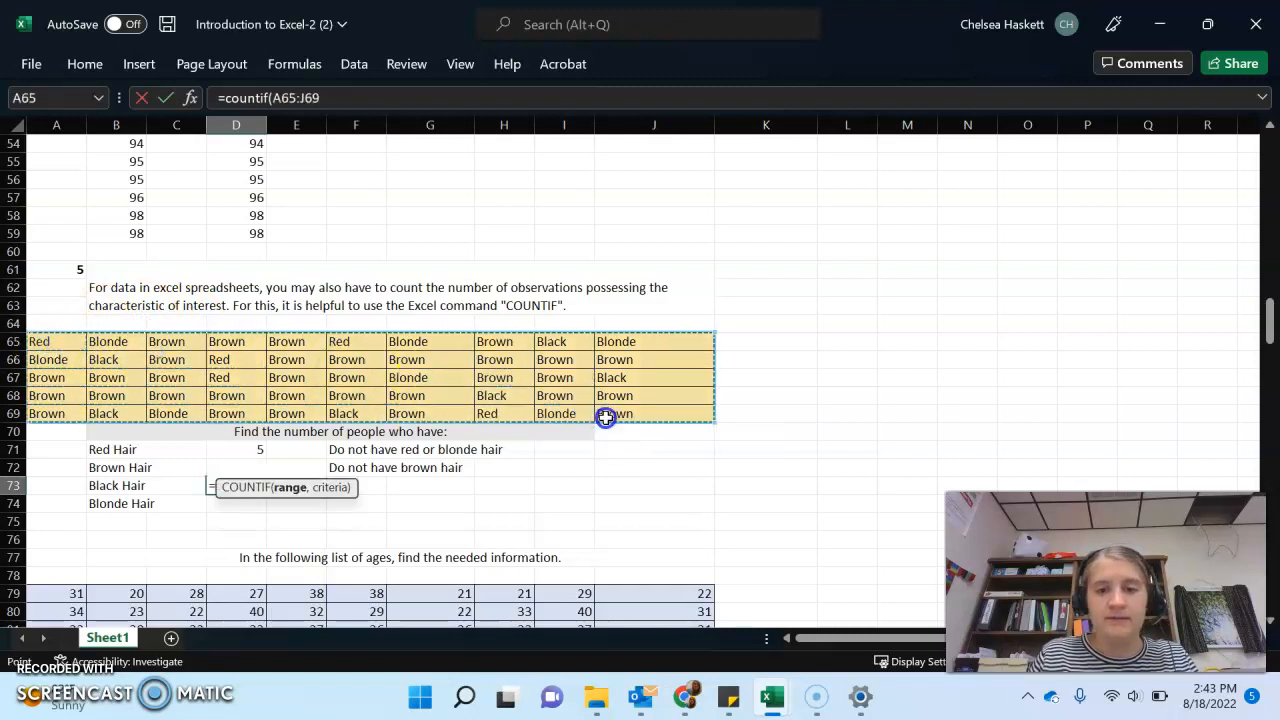
{"action": "type", "text": ",\"Brown"}
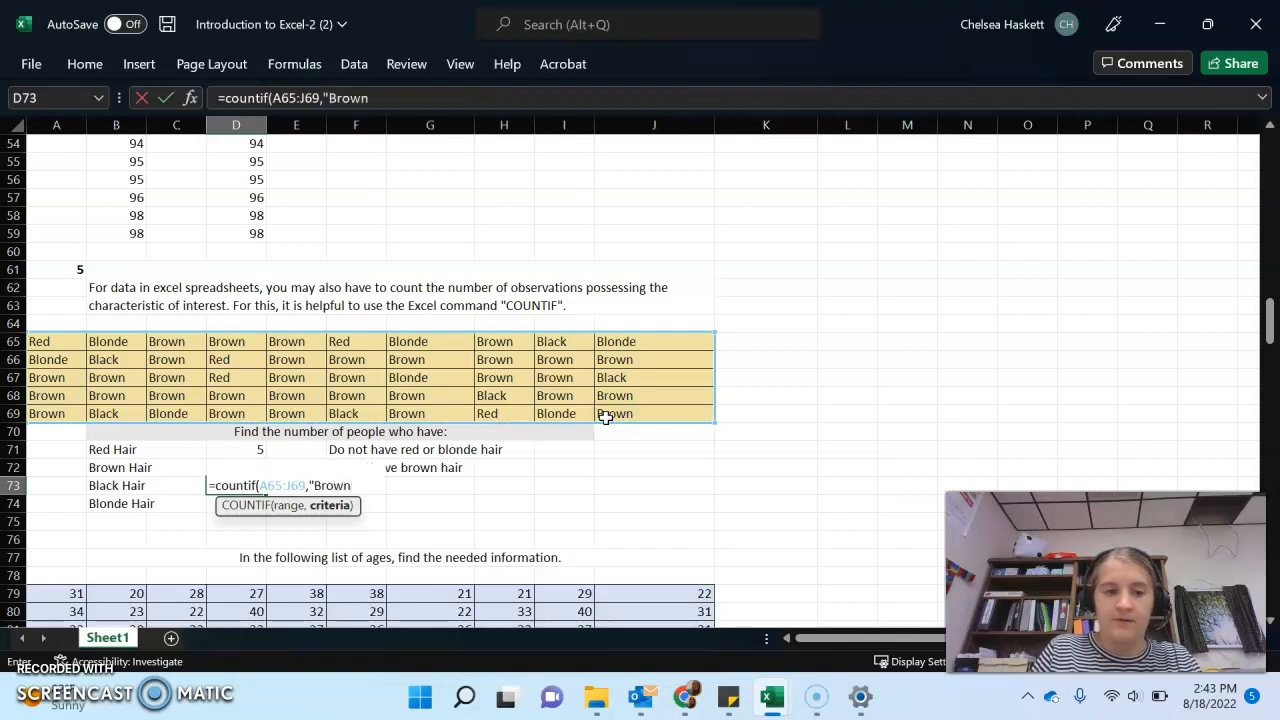
{"action": "type", "text": "\")"}
{"action": "key", "text": "Return"}
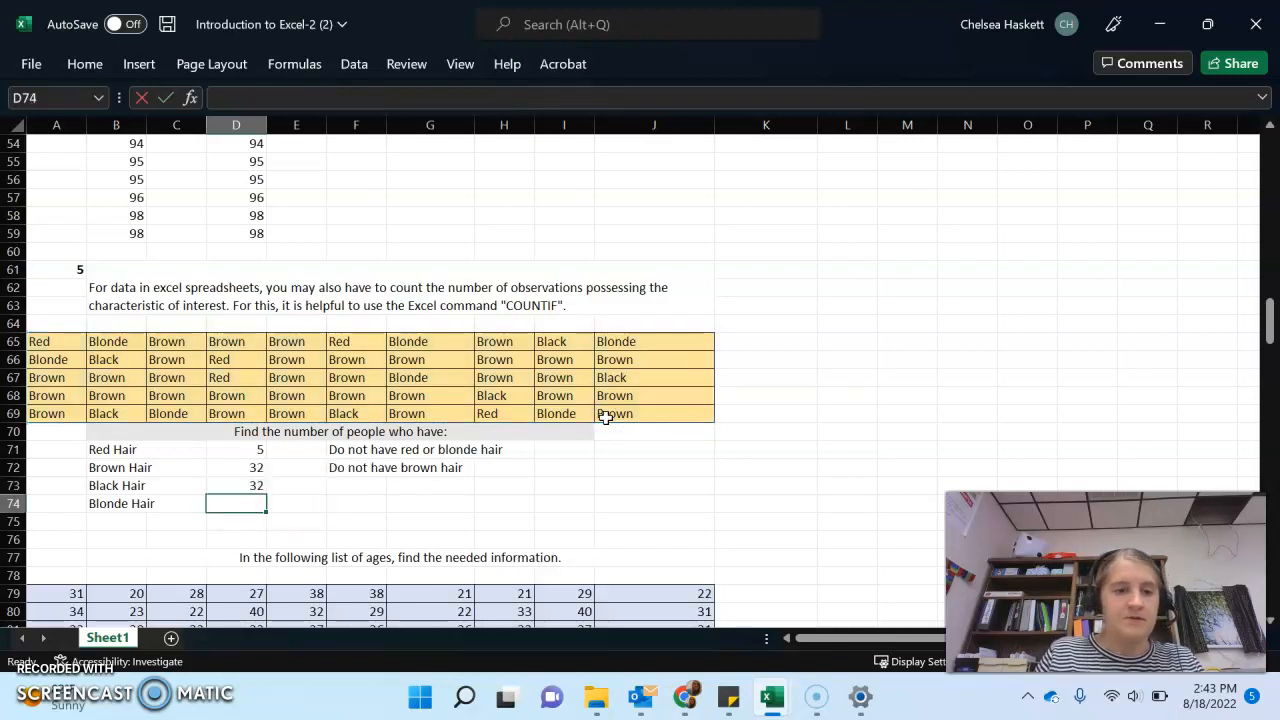
{"action": "key", "text": "Up"}
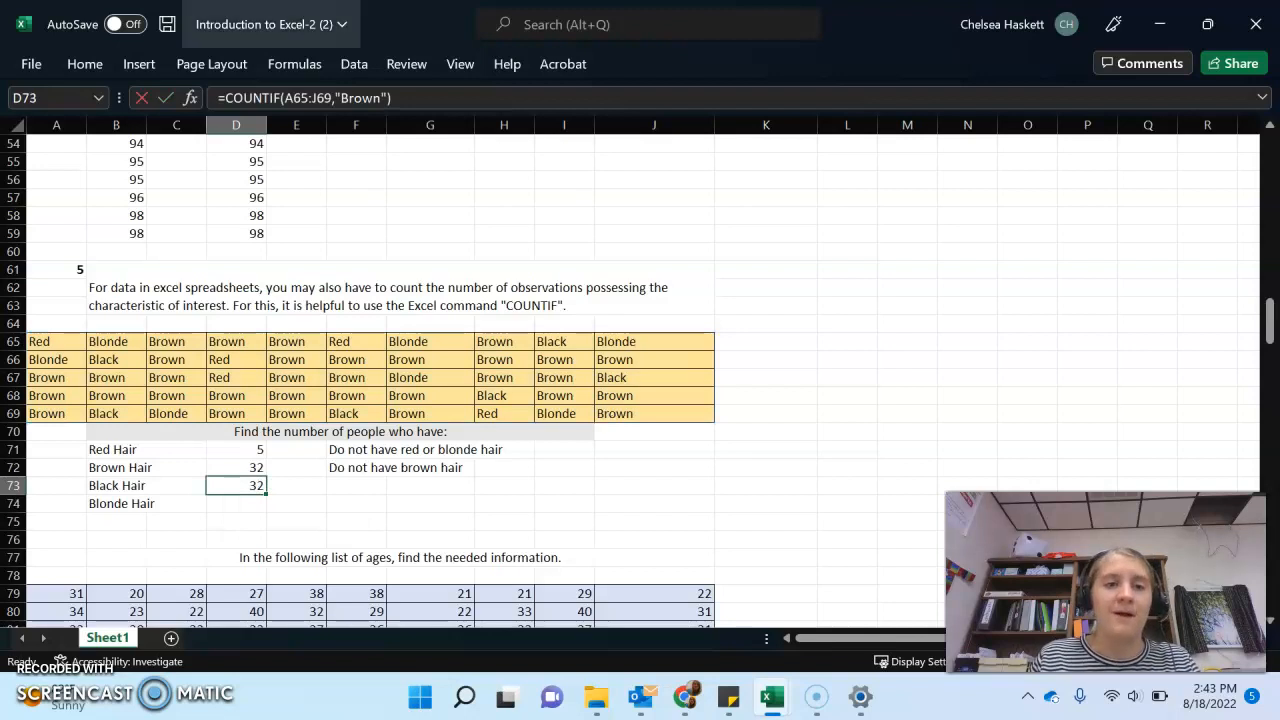
Change the criterion in D73 to "Black" and count blonde hair in D74 with =countif(A65:J69,G67), using a Blonde cell as the criterion
{"action": "left_click", "coordinate": [372, 97]}
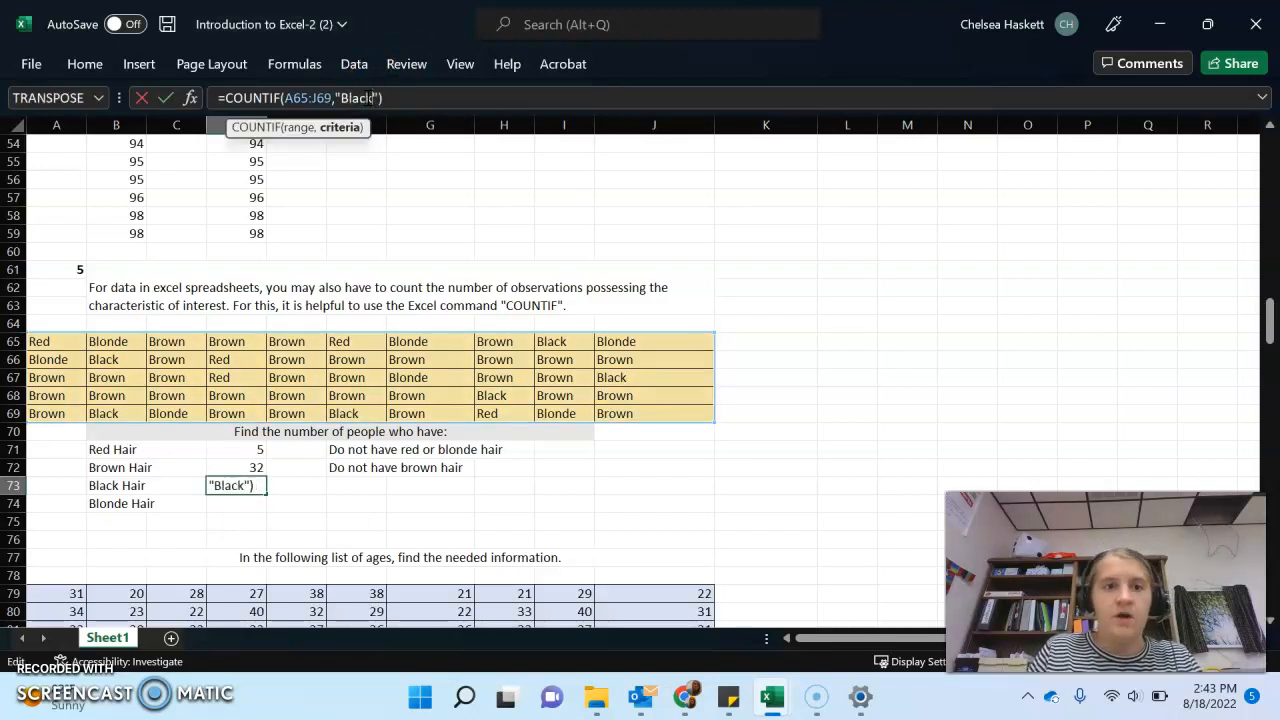
{"action": "key", "text": "Return"}
{"action": "type", "text": "=countif("}
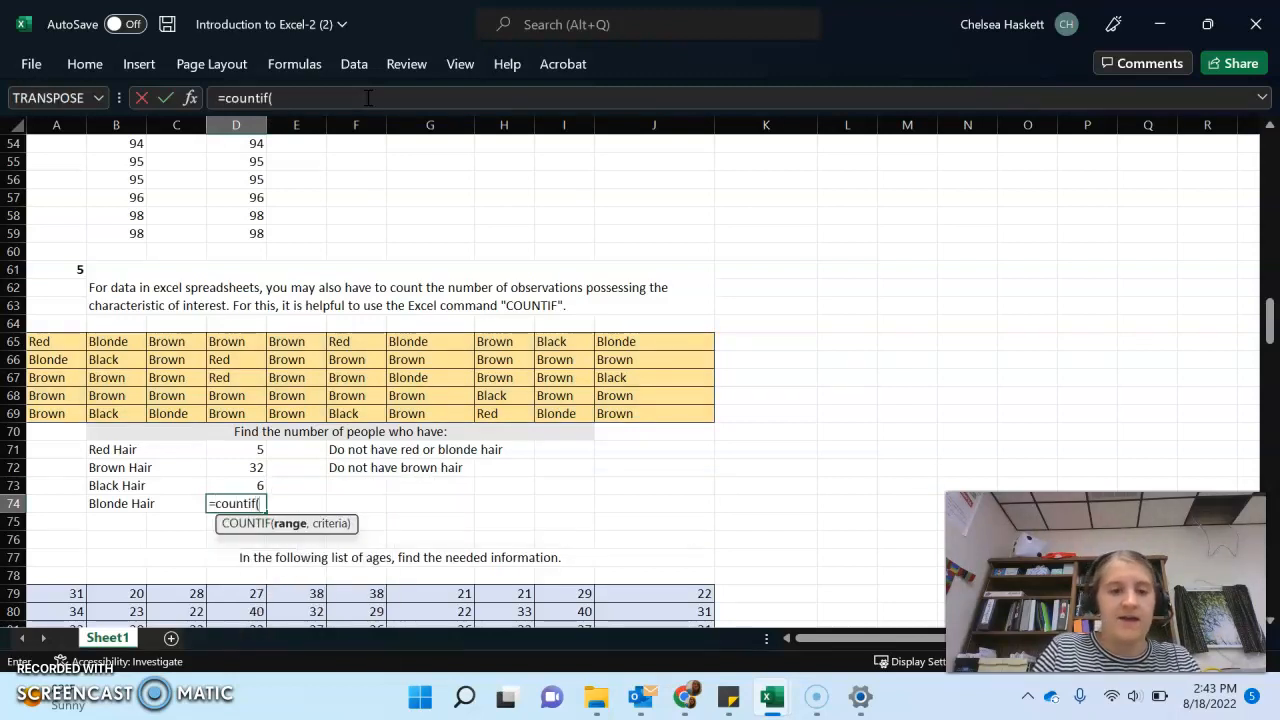
{"action": "left_click_drag", "start_coordinate": [40, 343], "coordinate": [620, 416]}
{"action": "type", "text": ","}
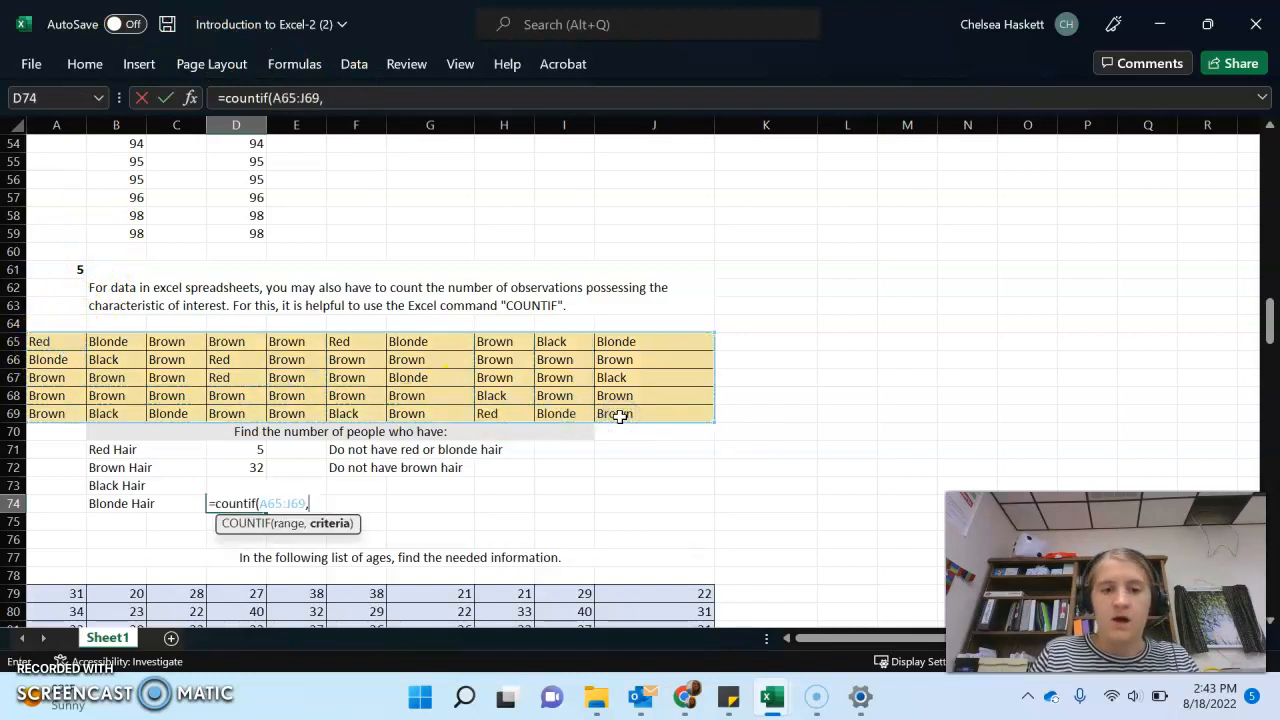
{"action": "left_click", "coordinate": [415, 377]}
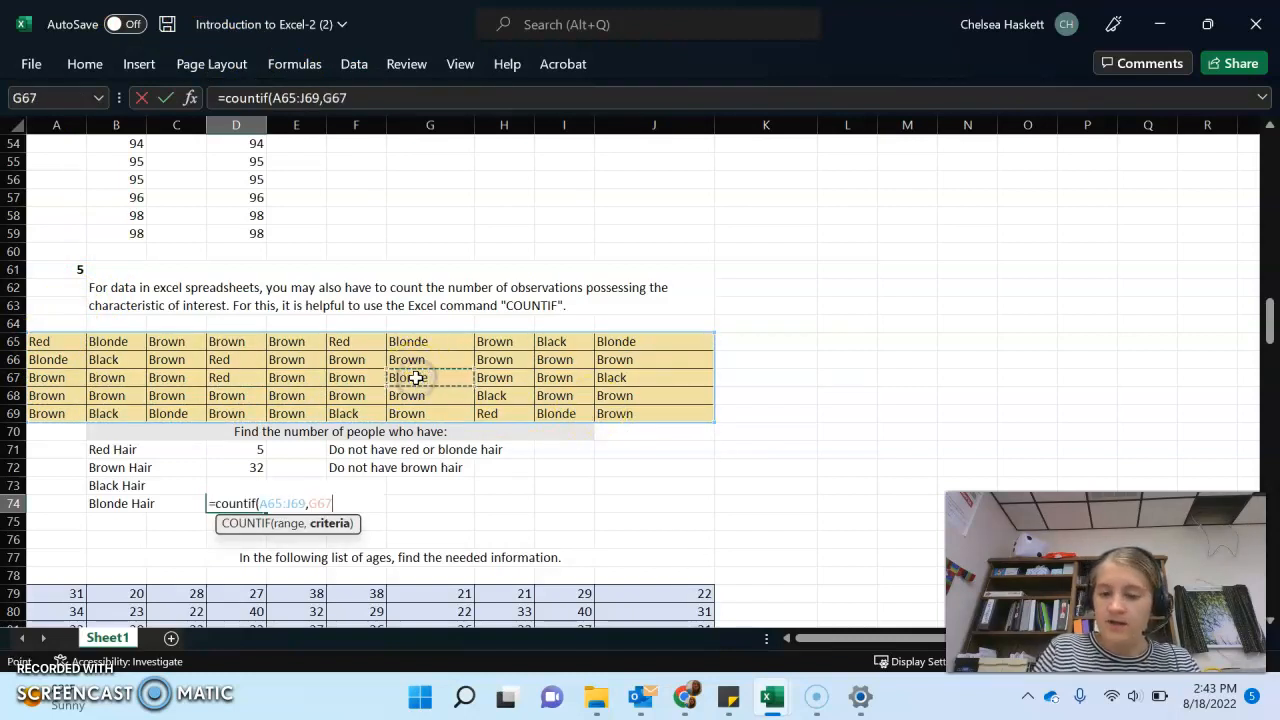
{"action": "key", "text": "Return"}
{"action": "key", "text": "Right"}
{"action": "key", "text": "Right"}
{"action": "key", "text": "Right"}
{"action": "key", "text": "Right"}
{"action": "key", "text": "Right"}
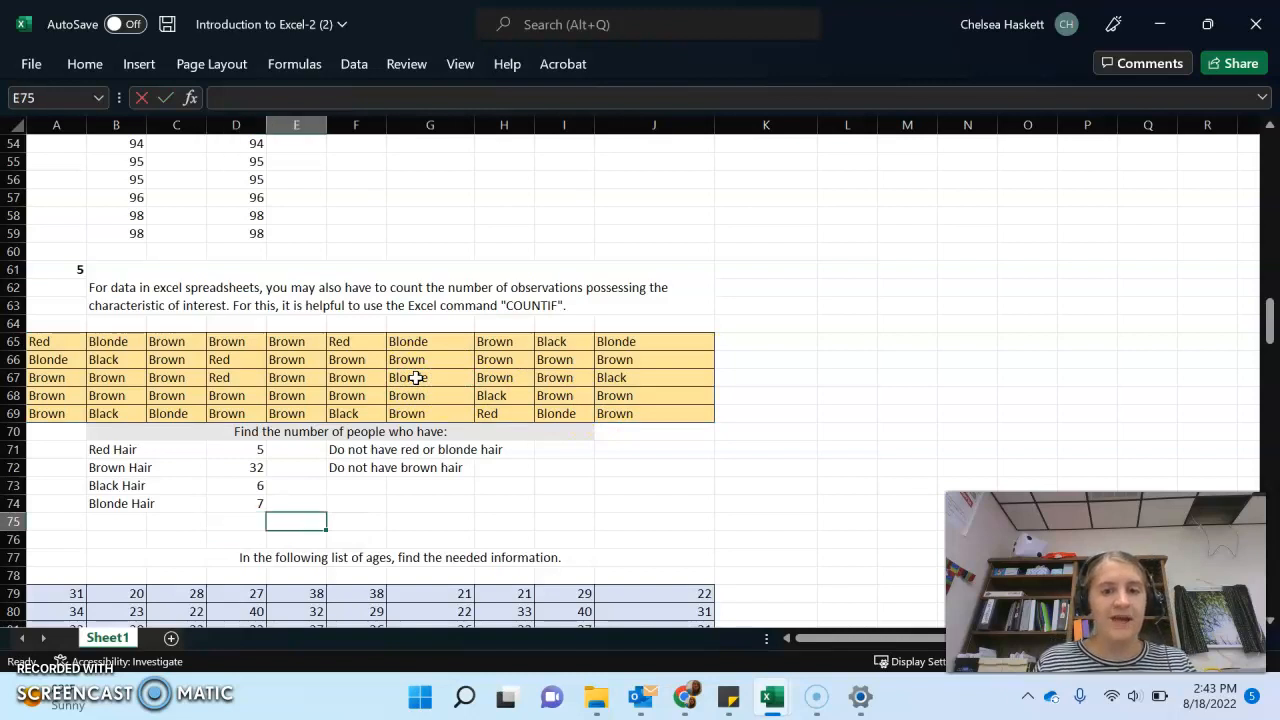
{"action": "key", "text": "Up"}
{"action": "key", "text": "Up"}
{"action": "key", "text": "Up"}
{"action": "key", "text": "Up"}
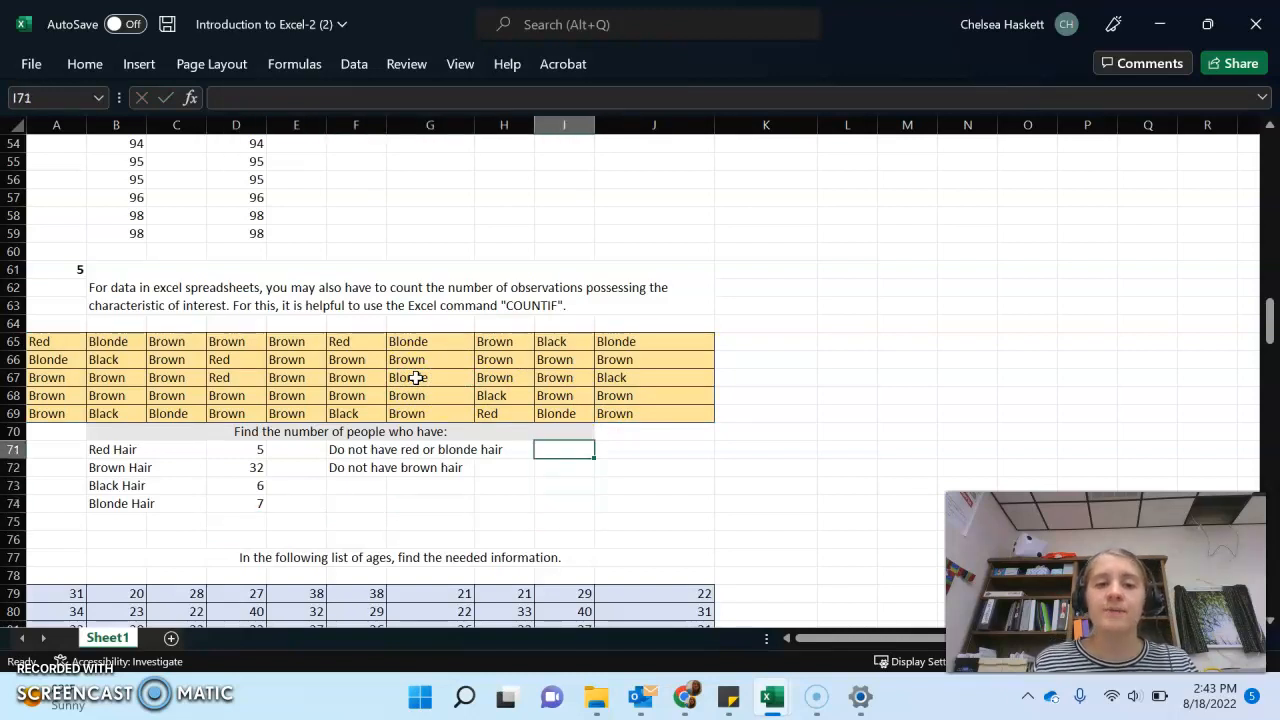
{"action": "key", "text": "Down"}
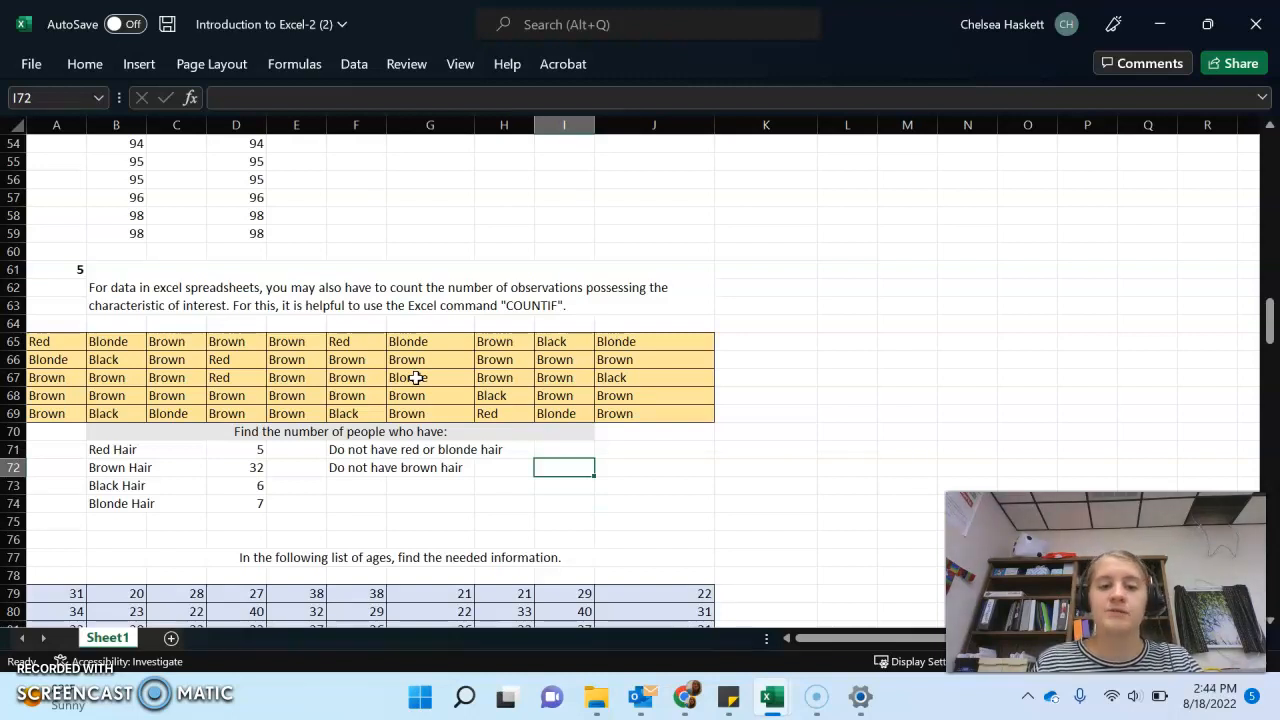
{"action": "type", "text": "=coun"}
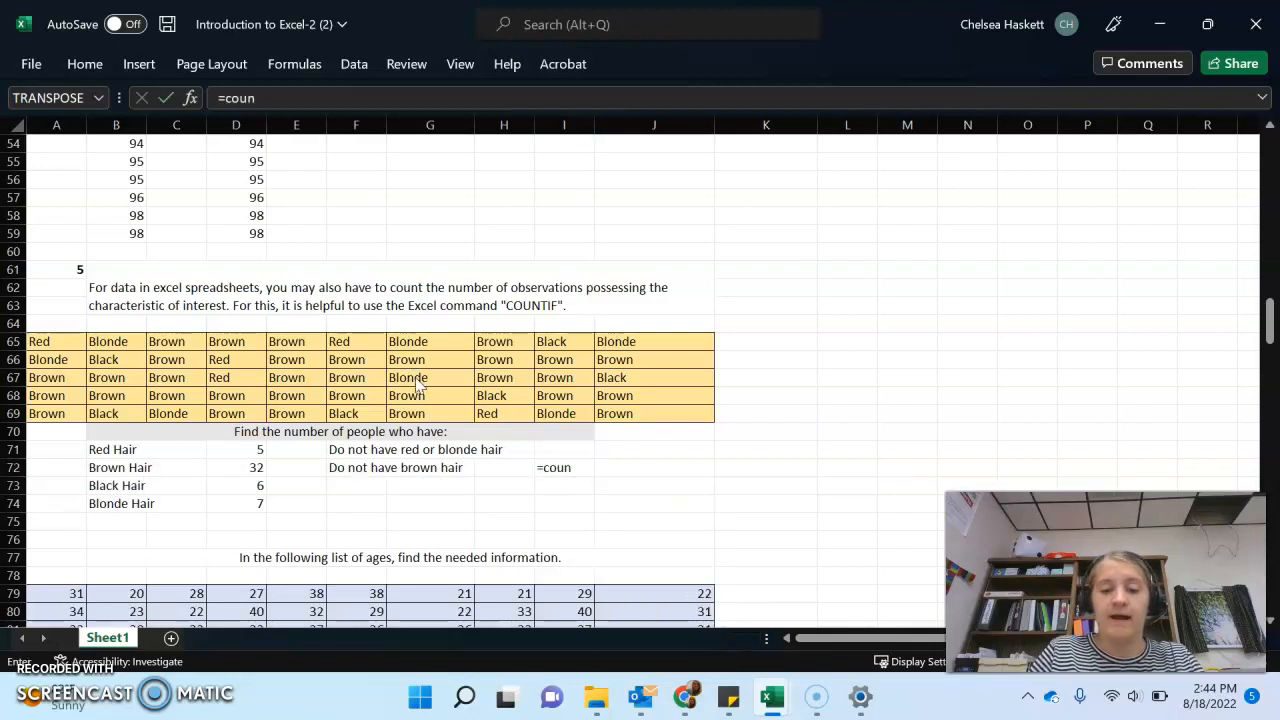
{"action": "left_click", "coordinate": [570, 470]}
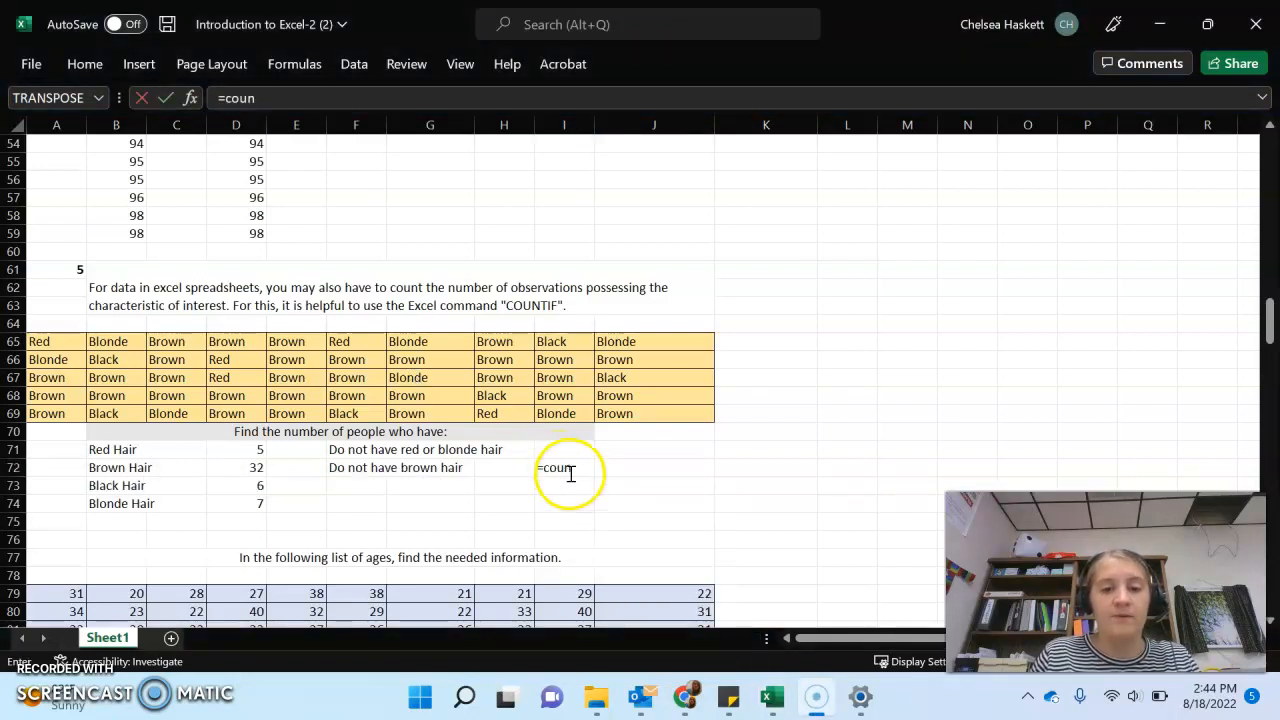
{"action": "type", "text": "t"}
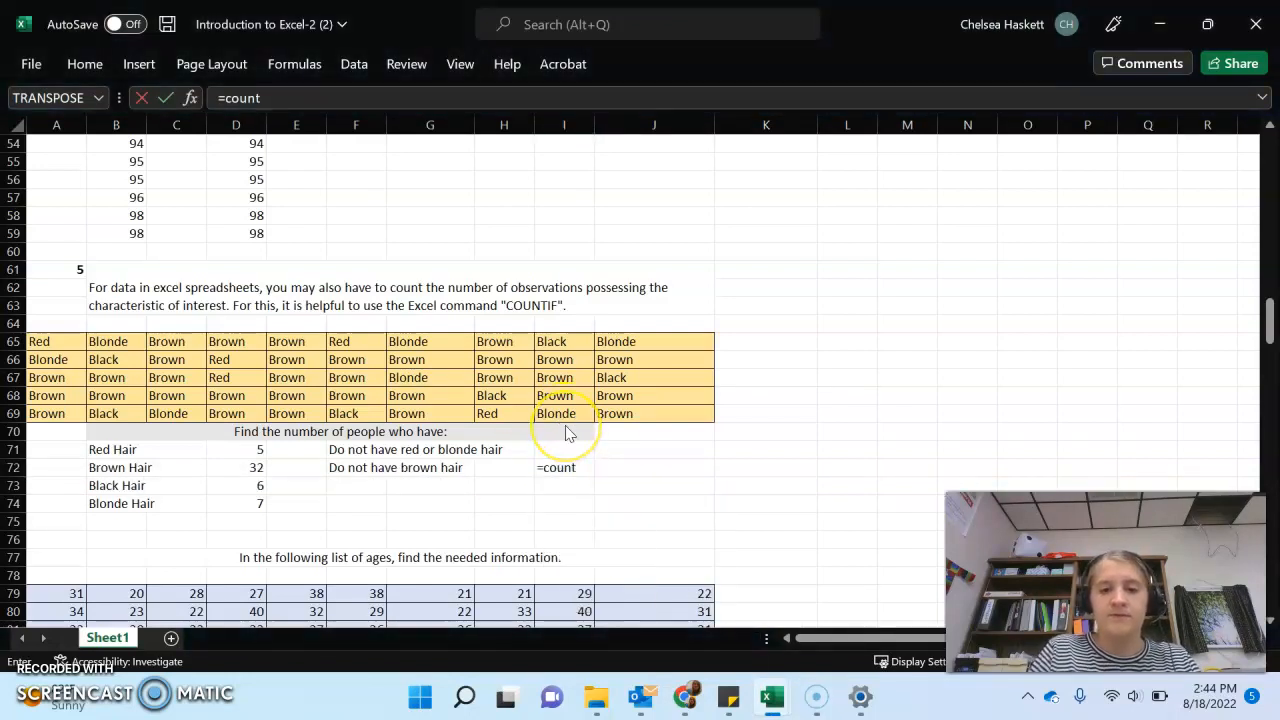
{"action": "left_click", "coordinate": [574, 467]}
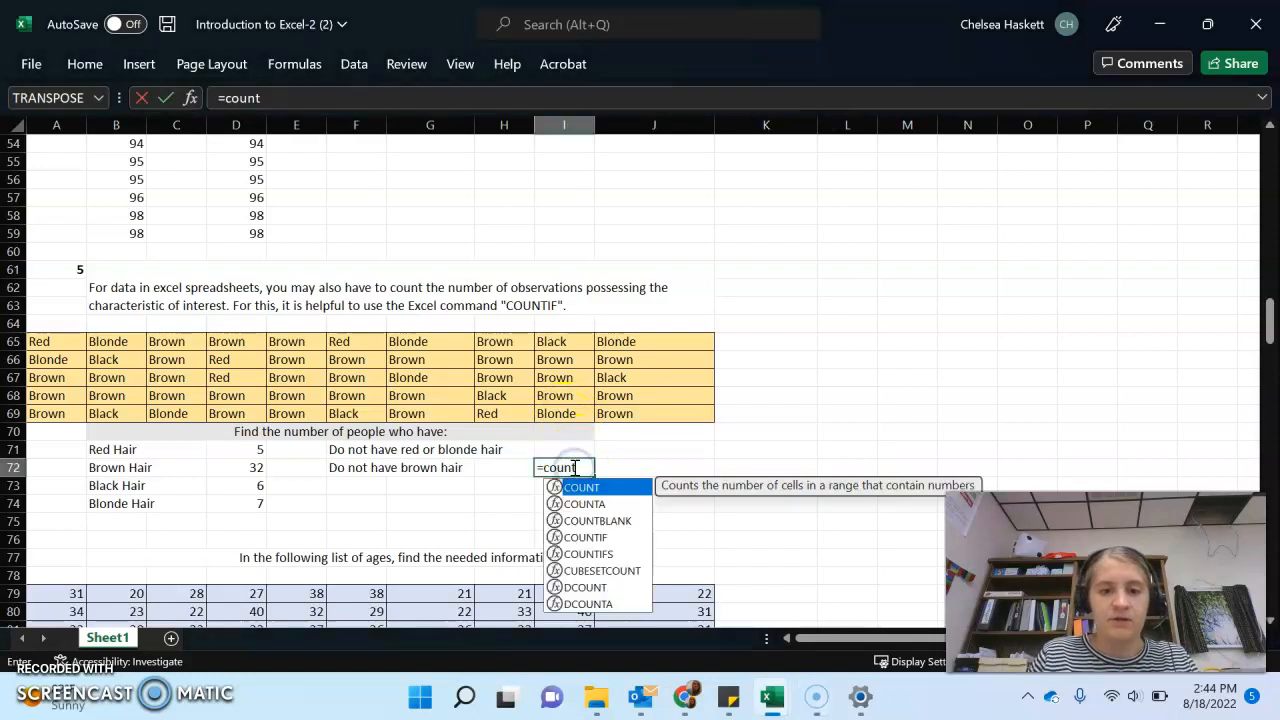
{"action": "type", "text": "i"}
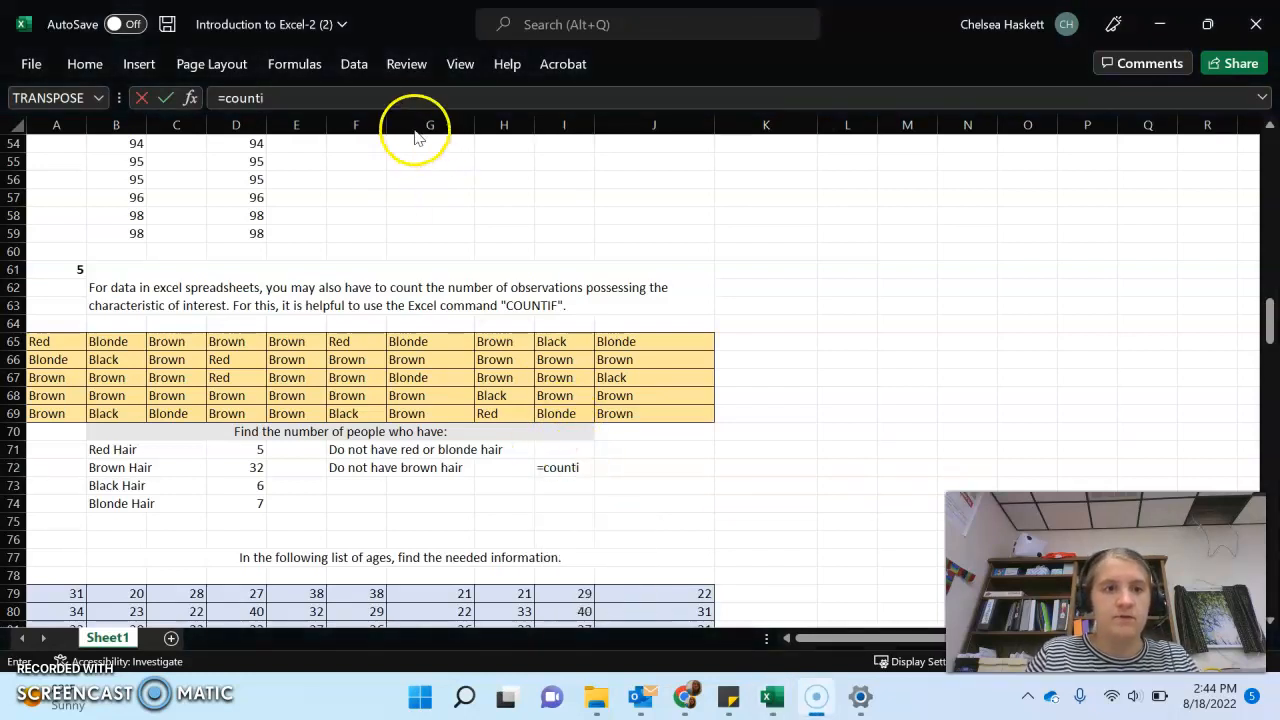
{"action": "type", "text": "f"}
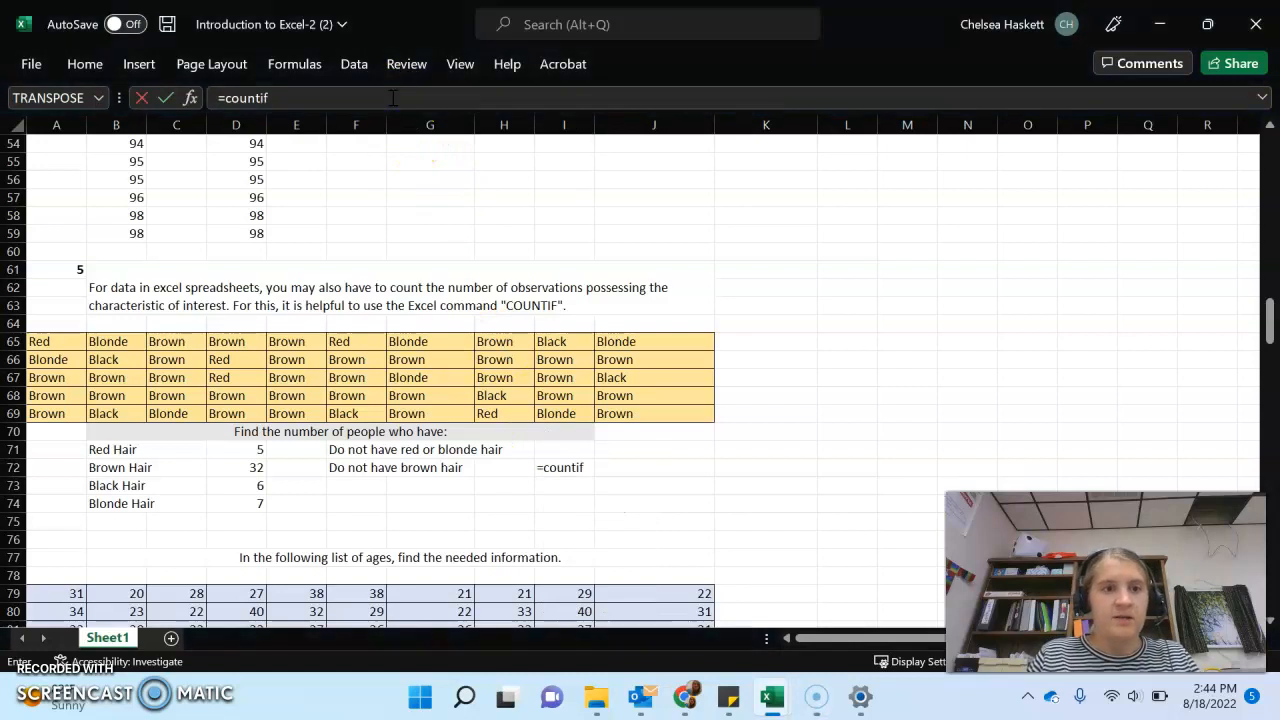
{"action": "left_click", "coordinate": [368, 100]}
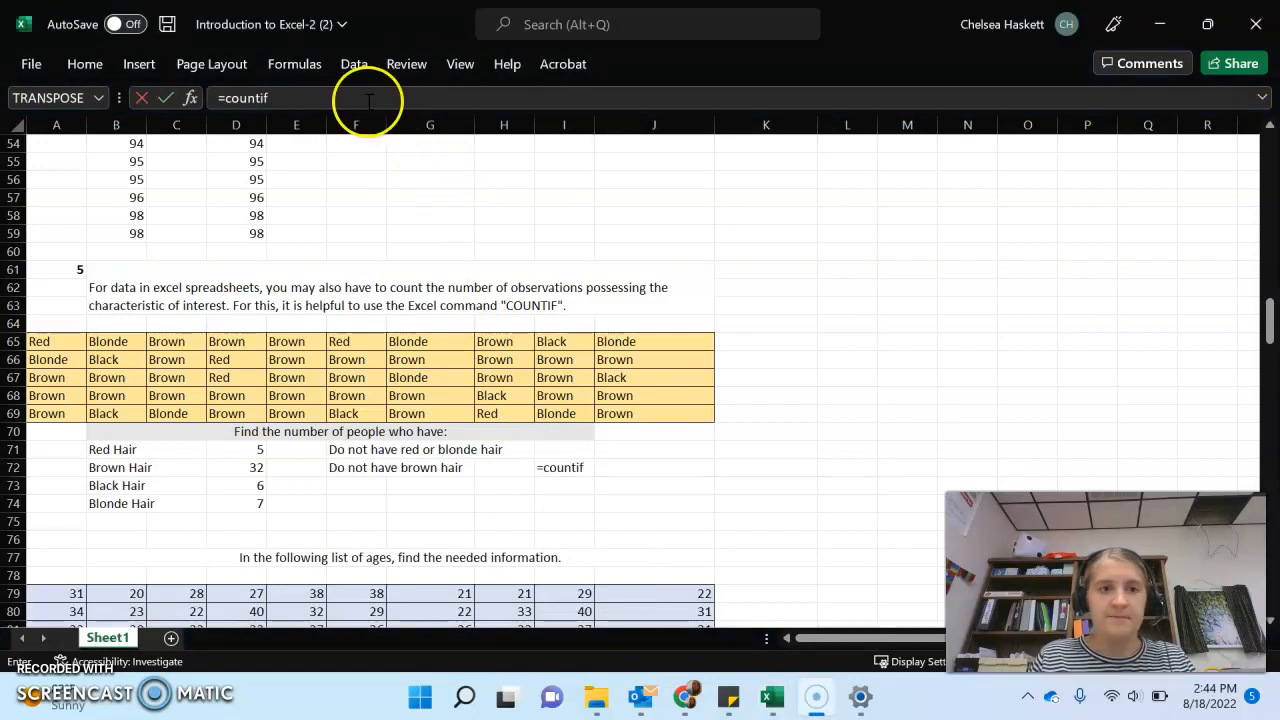
{"action": "left_click", "coordinate": [341, 101]}
{"action": "left_click", "coordinate": [341, 99]}
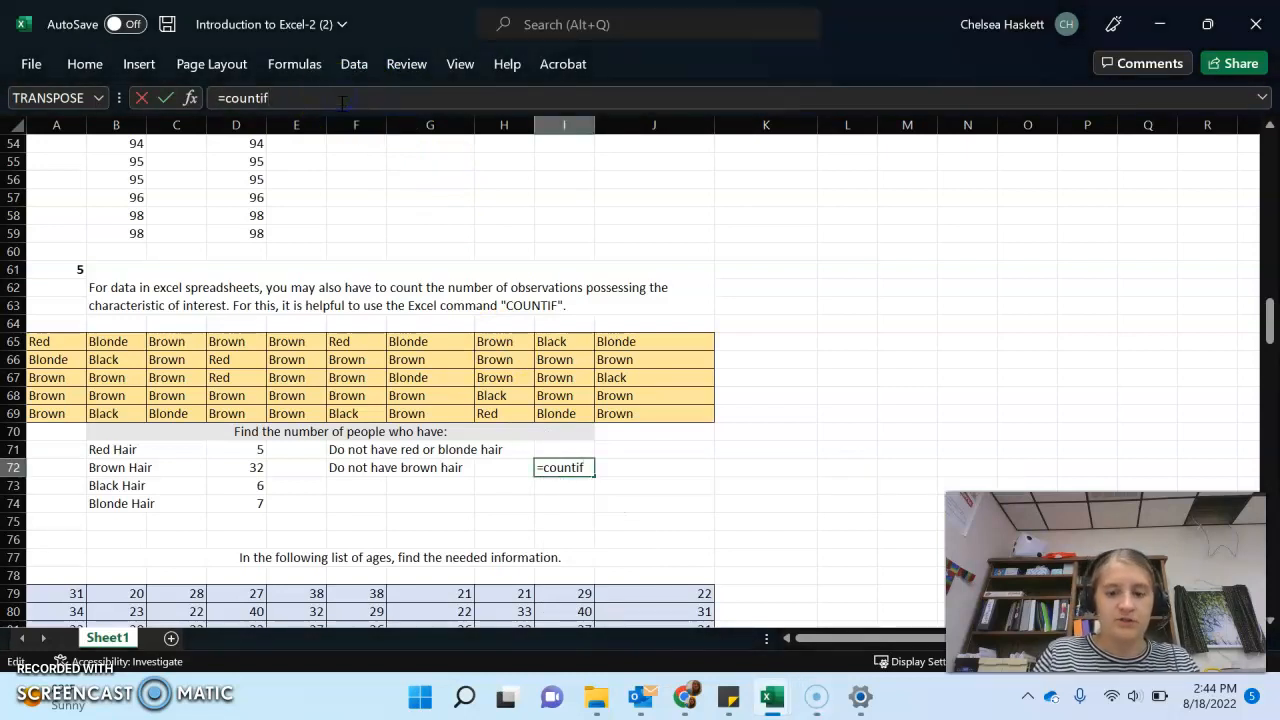
{"action": "type", "text": "("}
{"action": "left_click", "coordinate": [305, 126]}
{"action": "left_click", "coordinate": [65, 343]}
{"action": "left_click_drag", "start_coordinate": [65, 343], "coordinate": [620, 425]}
{"action": "type", "text": ",\""}
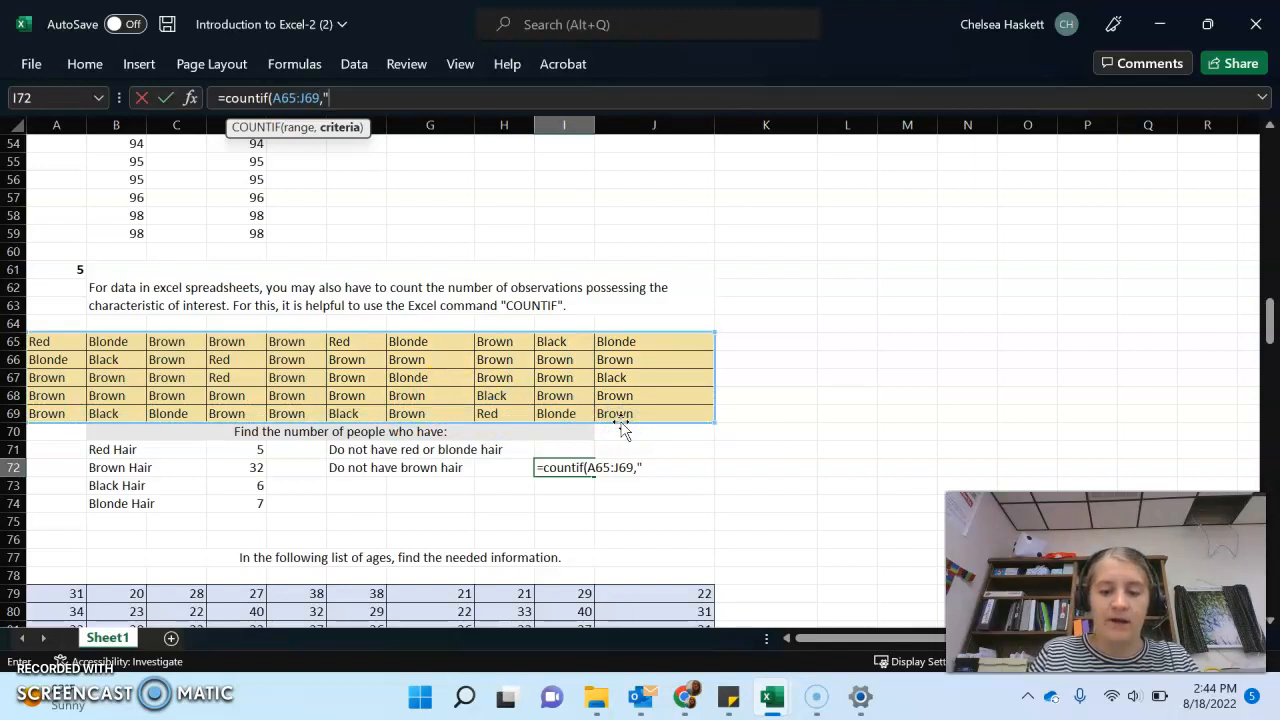
{"action": "type", "text": "<>"}
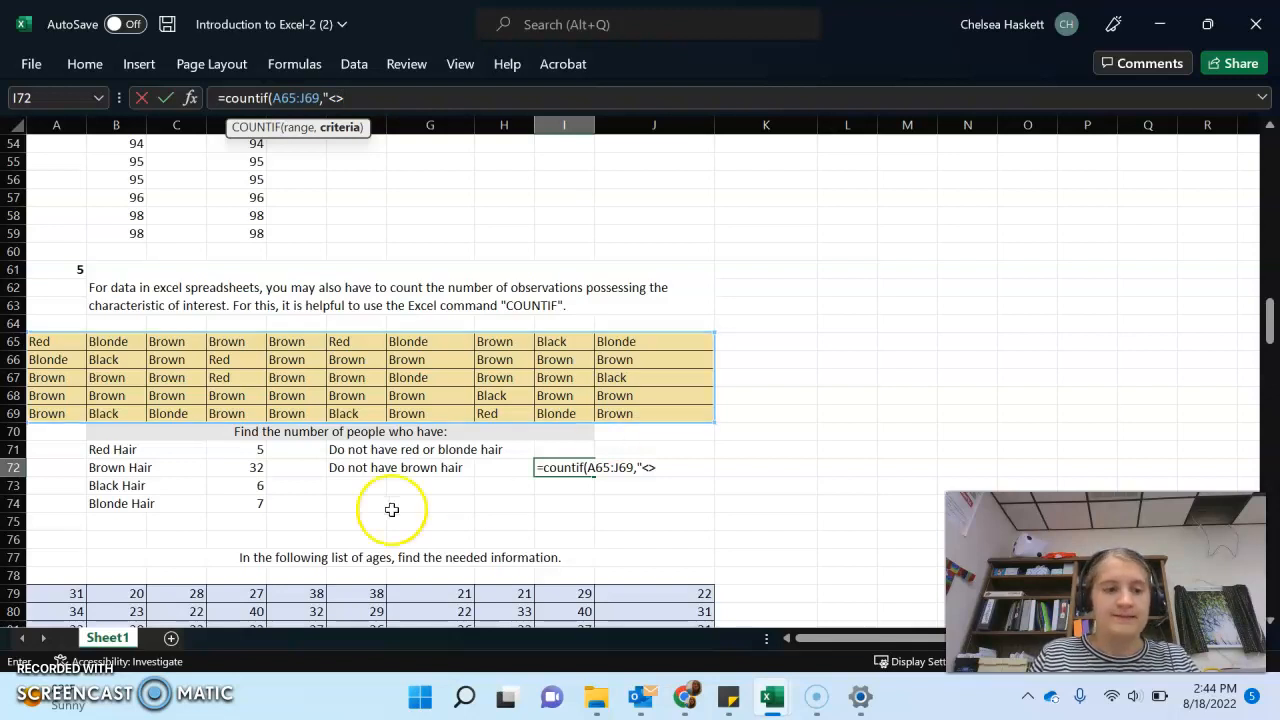
Count the people who do not have brown hair in cell I72 with the formula =countif(A65:J69,"<>Brown")
{"action": "left_click", "coordinate": [571, 474]}
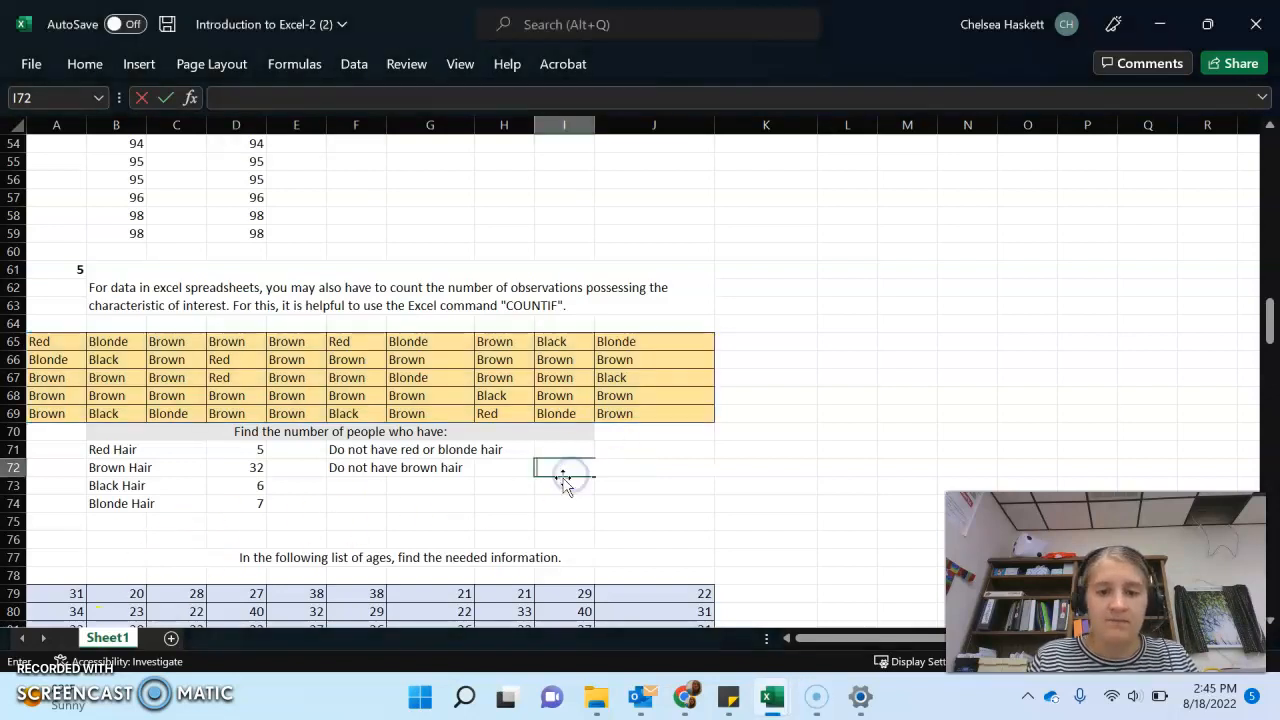
{"action": "type", "text": "=countif"}
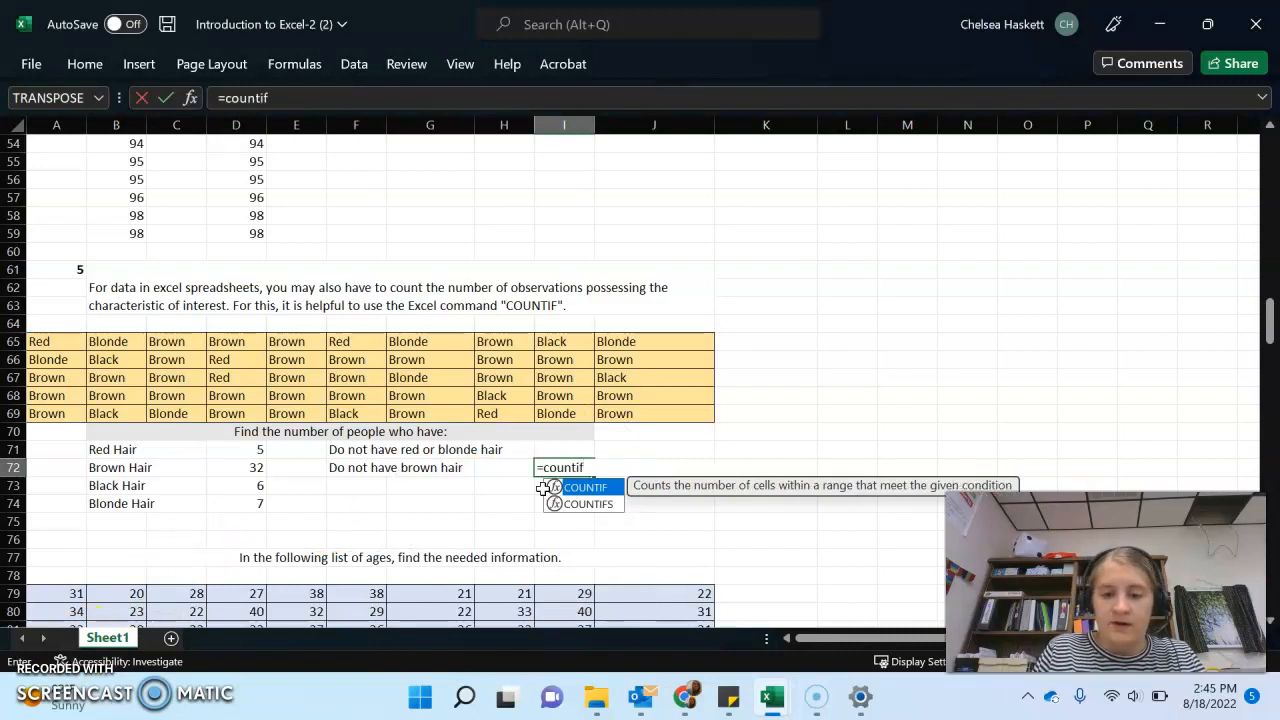
{"action": "type", "text": "("}
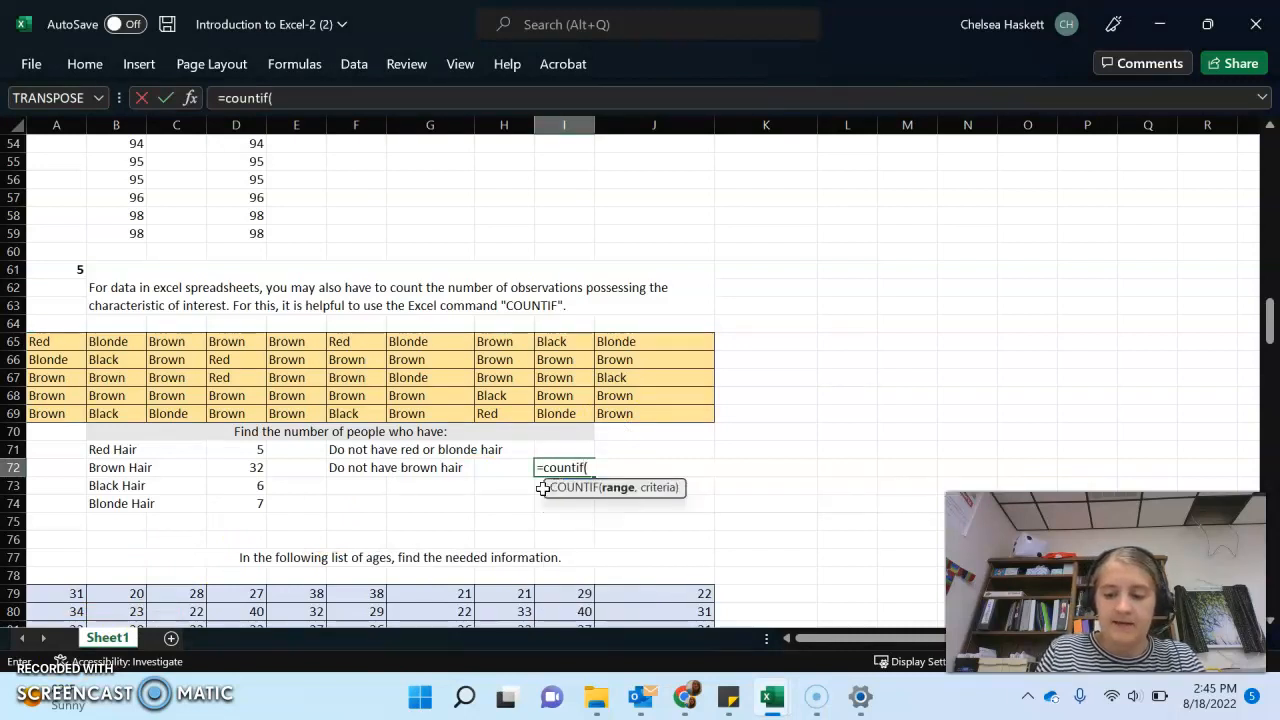
{"action": "left_click_drag", "start_coordinate": [64, 342], "coordinate": [605, 417]}
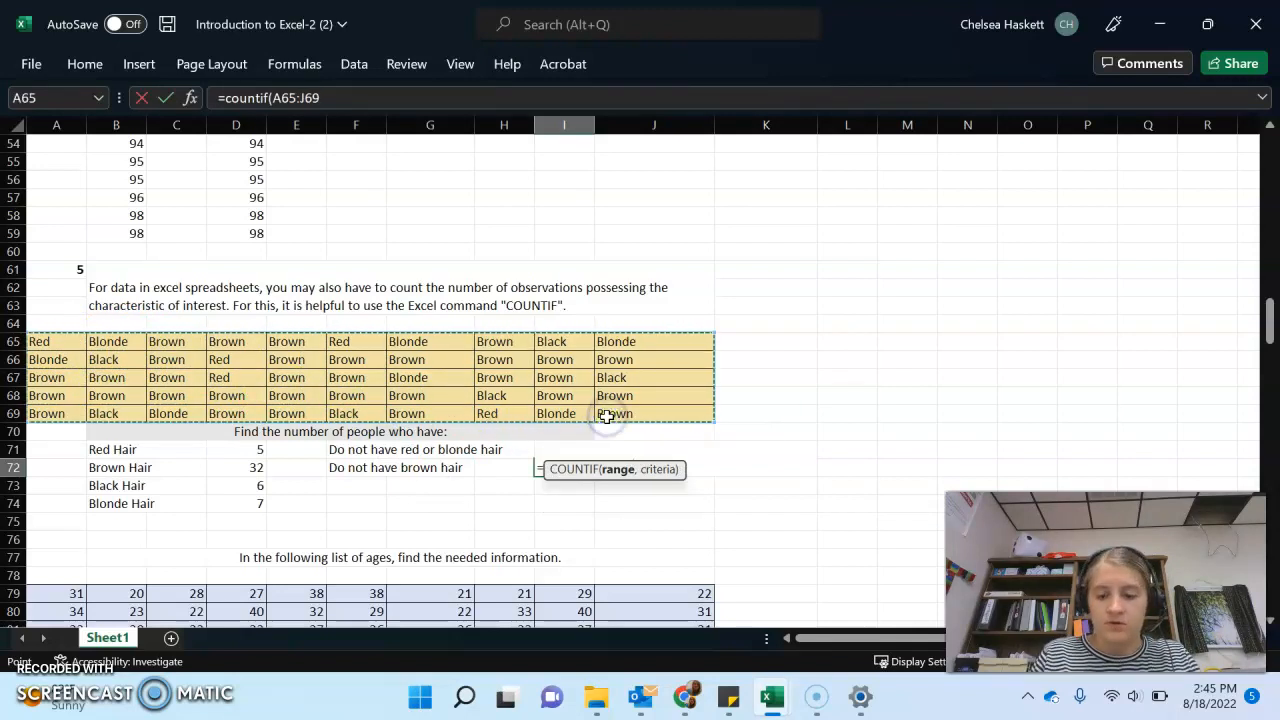
{"action": "type", "text": ",\""}
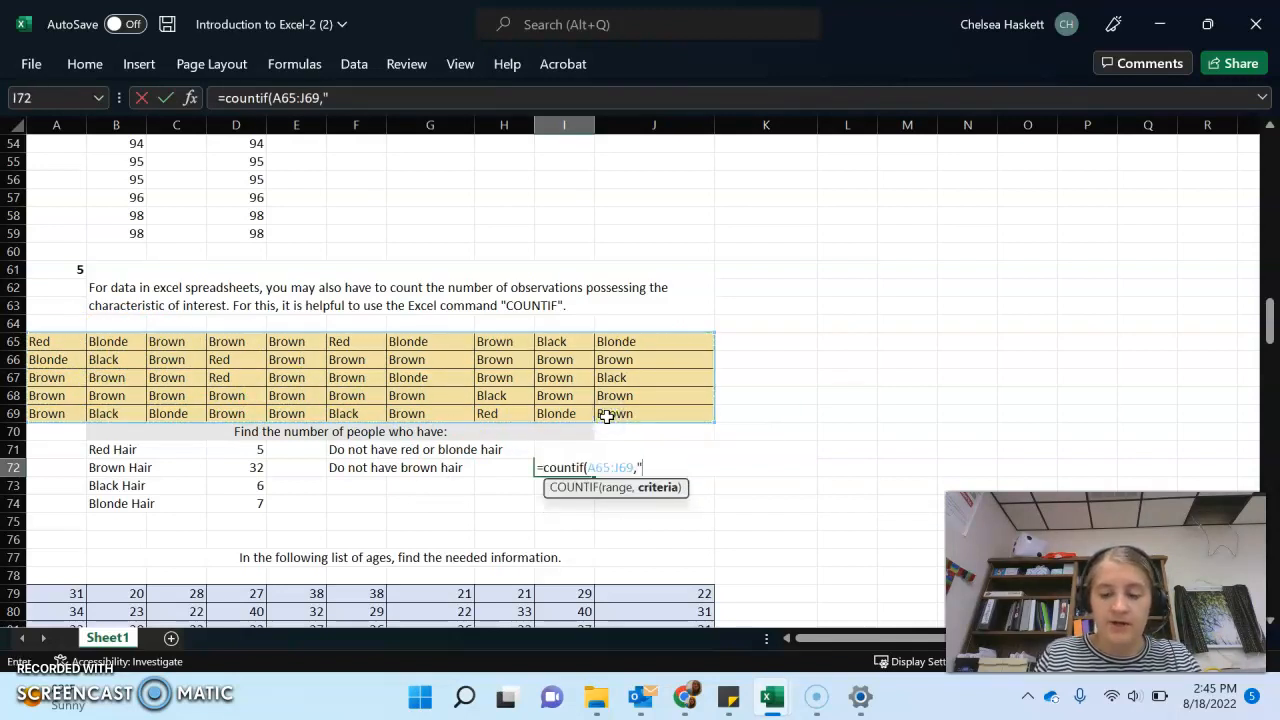
{"action": "type", "text": "<>"}
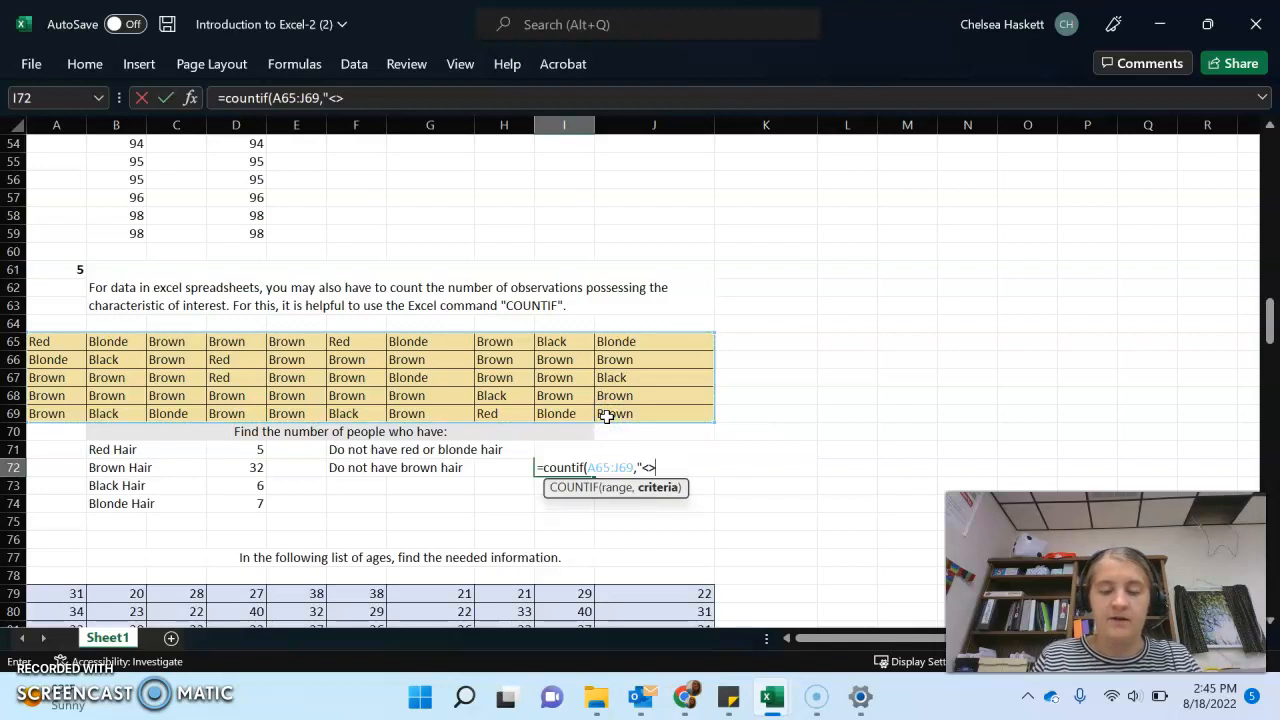
{"action": "type", "text": "Brown"}
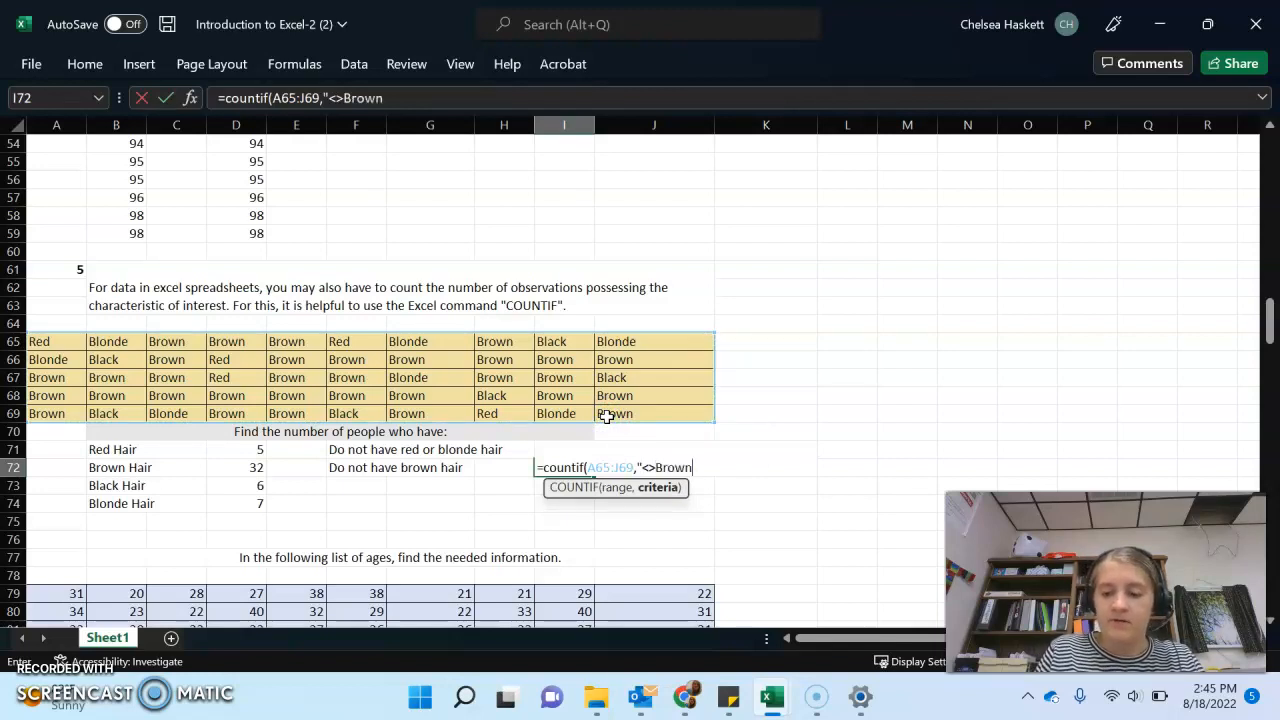
{"action": "type", "text": "\""}
{"action": "key", "text": "Return"}
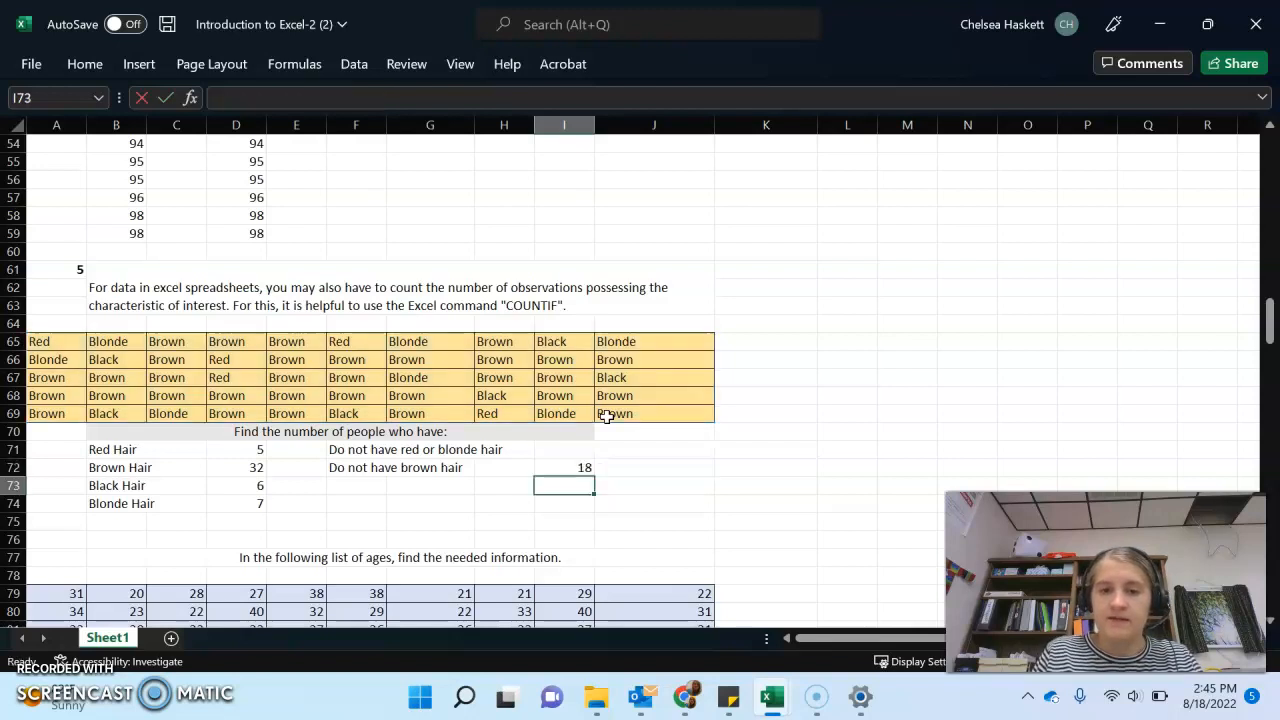
Start a countifs formula in cell I71 for people without red or blonde hair, with range A65:J69 and criterion "<>Red"
{"action": "key", "text": "Up"}
{"action": "key", "text": "Up"}
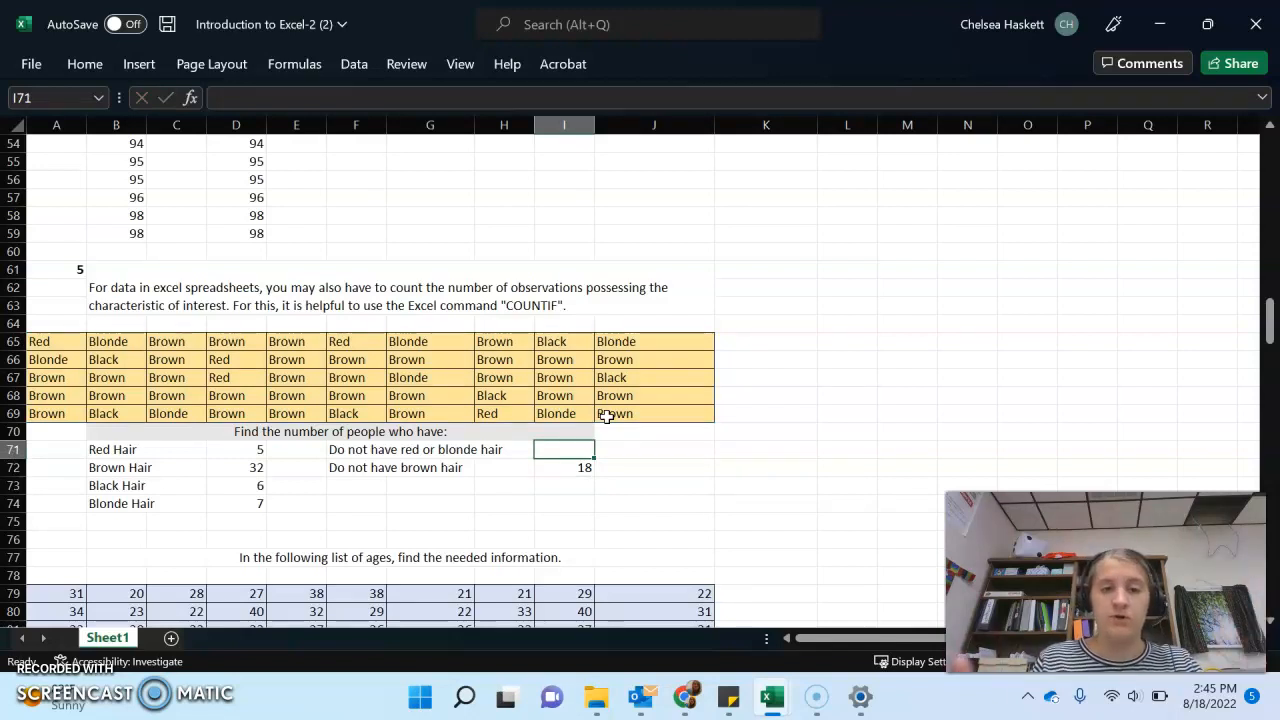
{"action": "type", "text": "=countifs"}
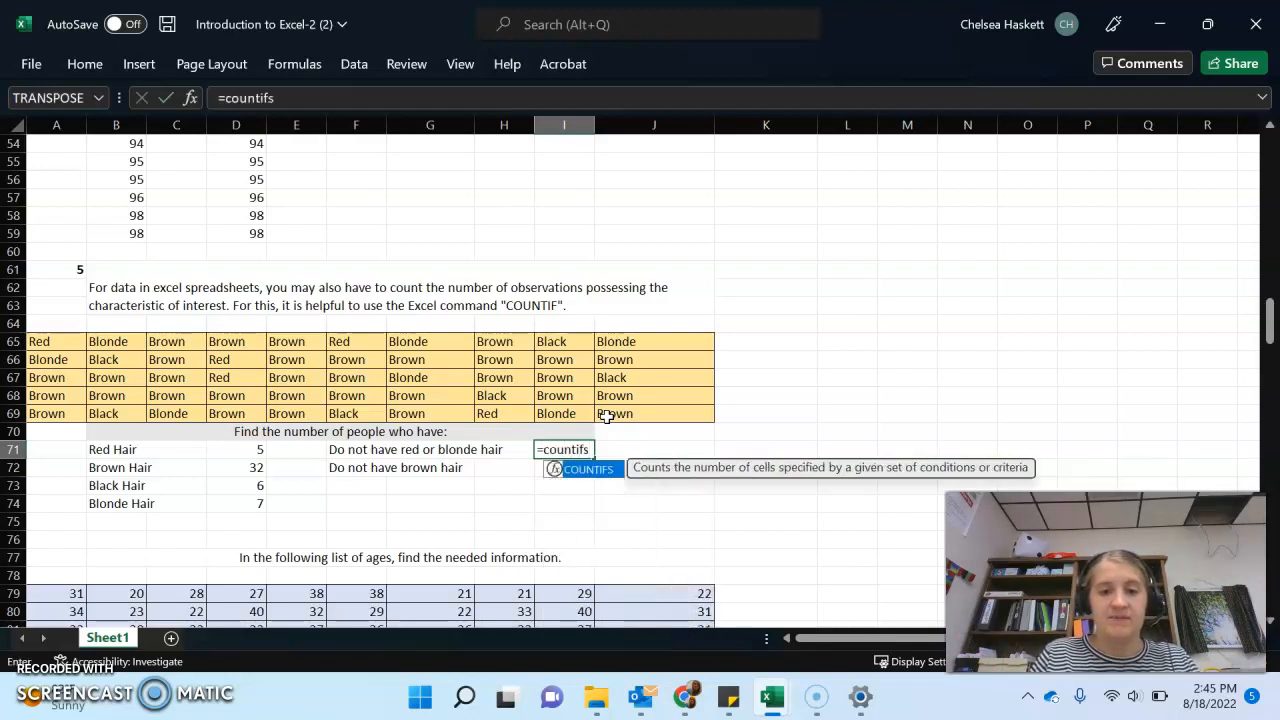
{"action": "type", "text": "("}
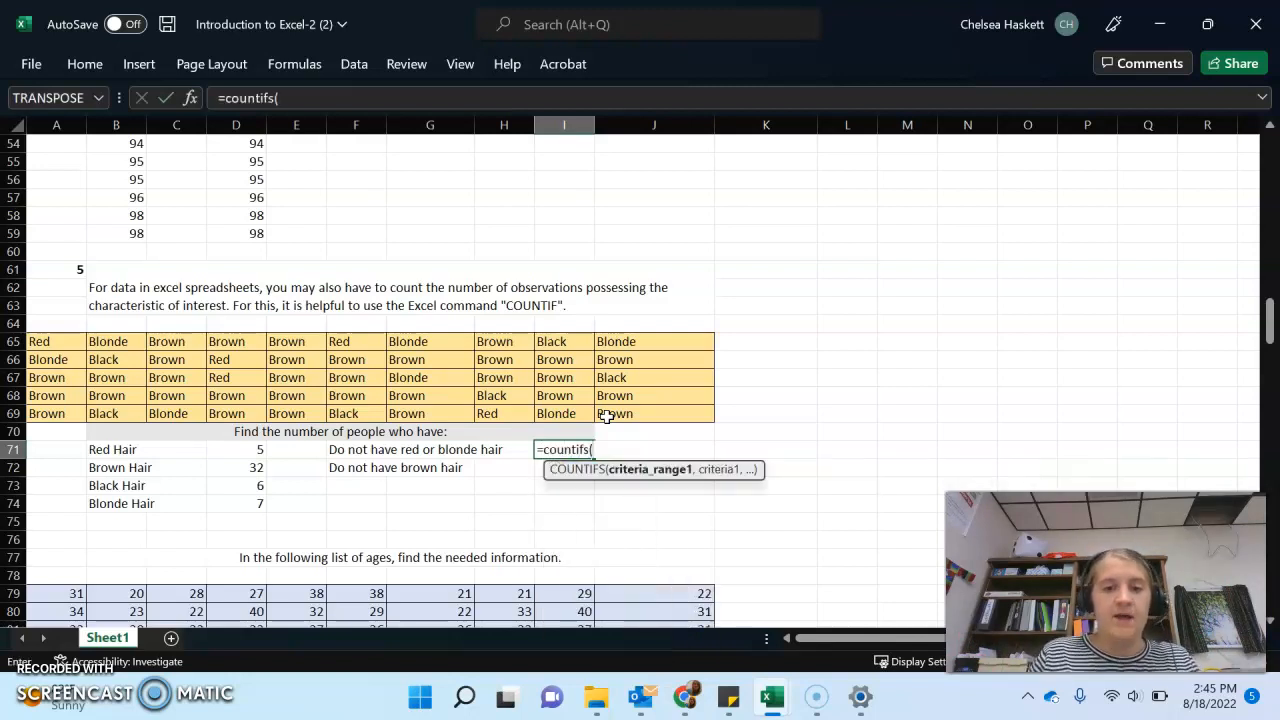
{"action": "left_click", "coordinate": [56, 346]}
{"action": "left_click_drag", "start_coordinate": [56, 346], "coordinate": [651, 414]}
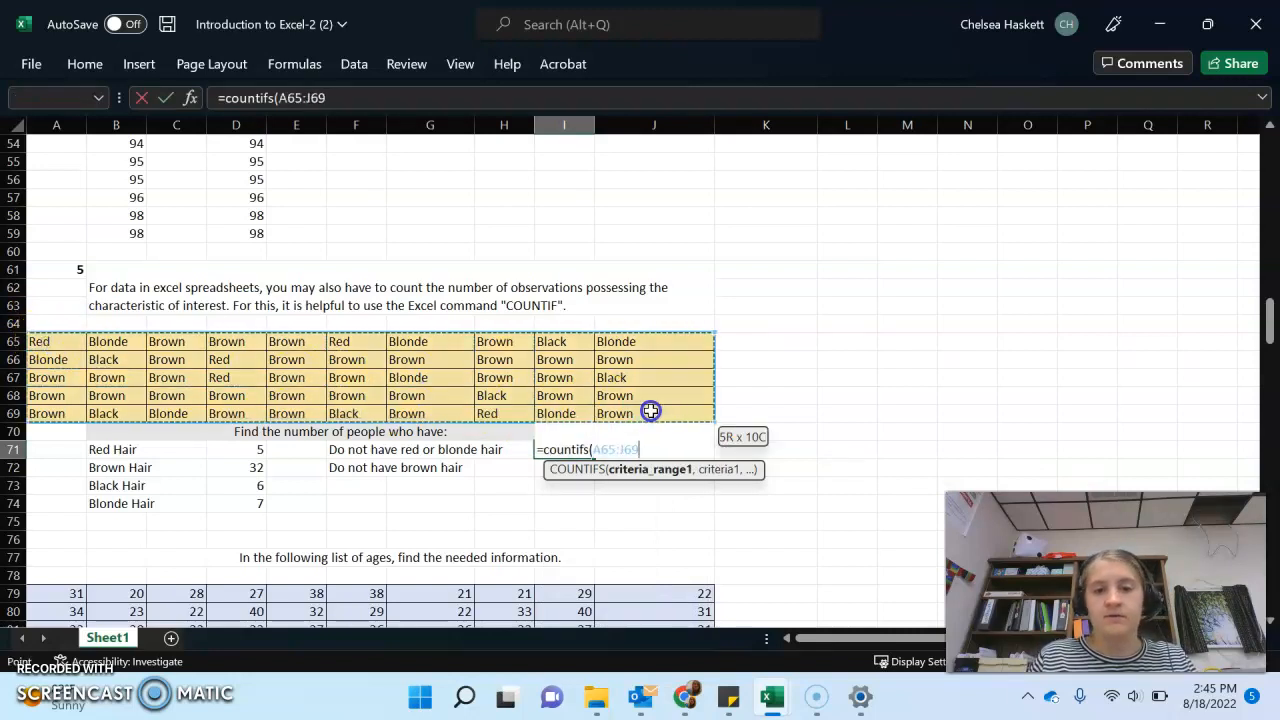
{"action": "type", "text": ","}
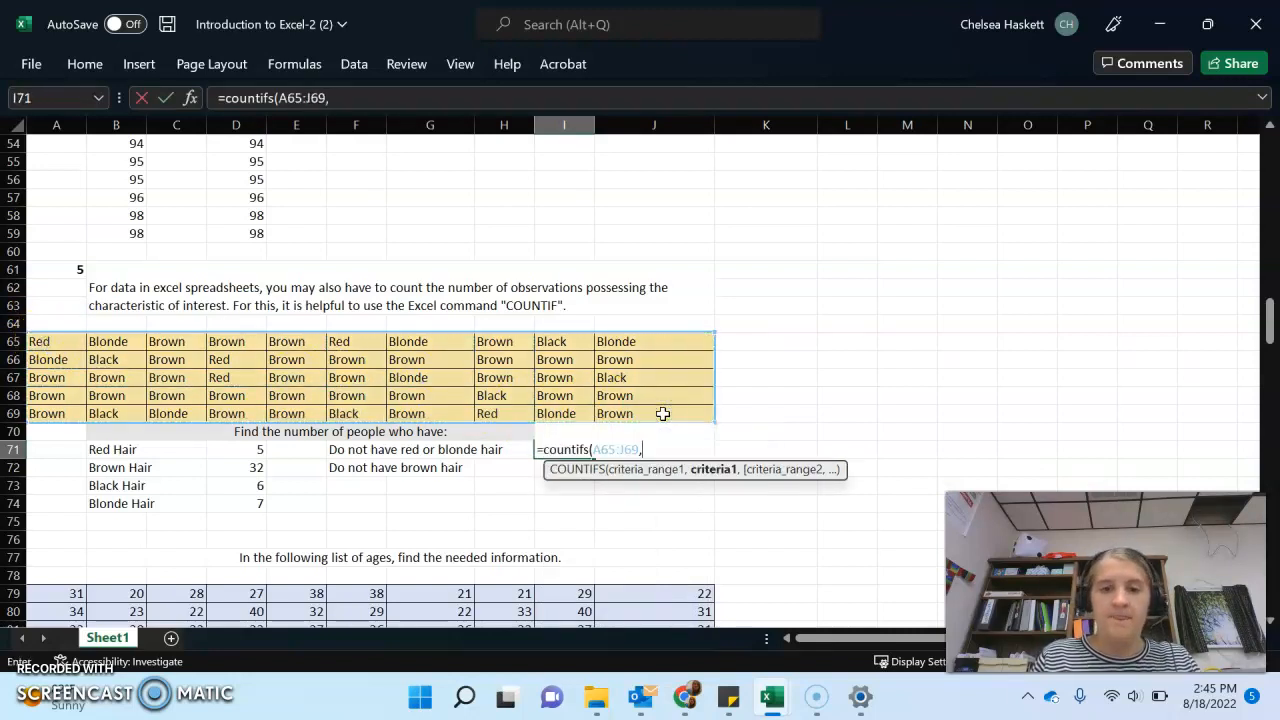
{"action": "type", "text": "\"<>"}
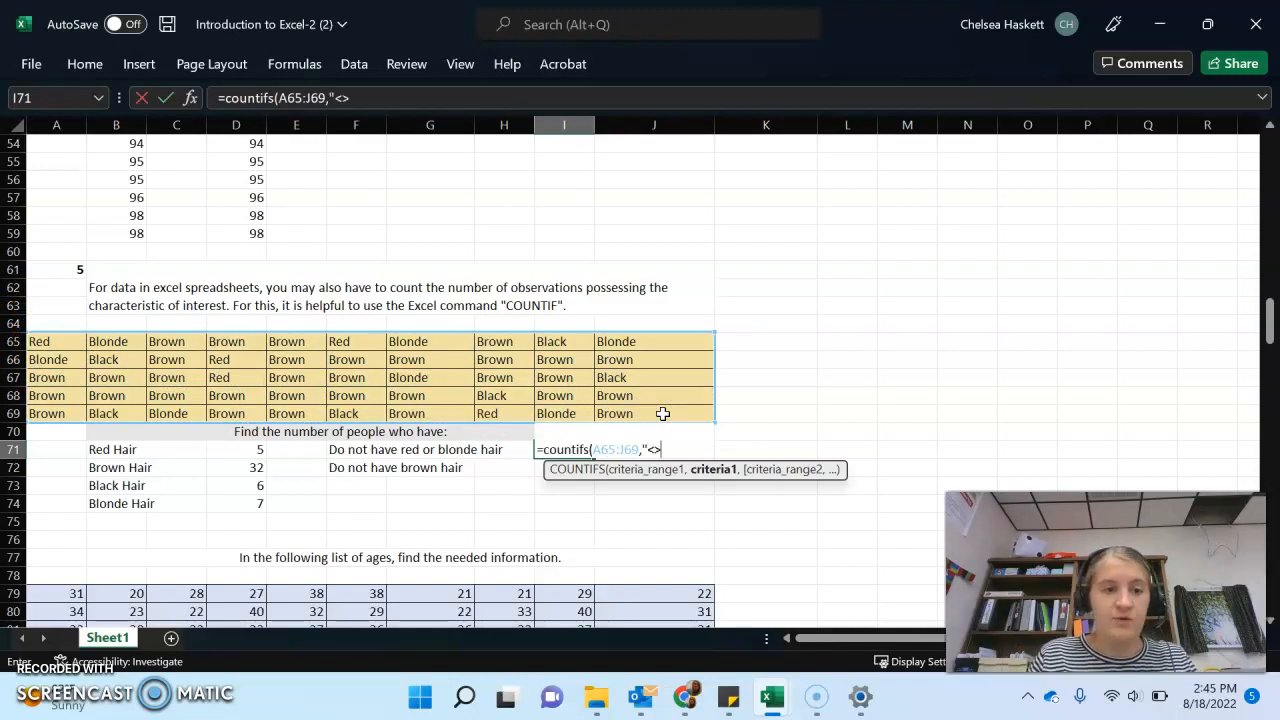
{"action": "type", "text": "Red"}
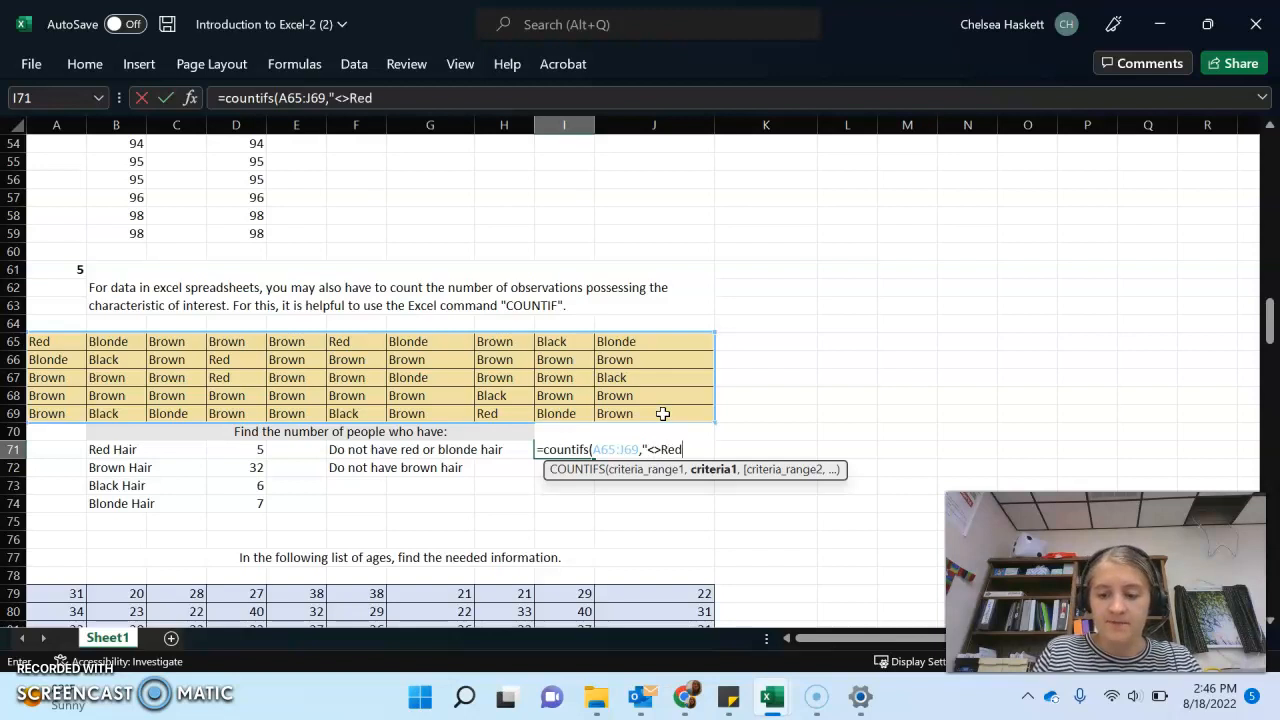
{"action": "type", "text": "\","}
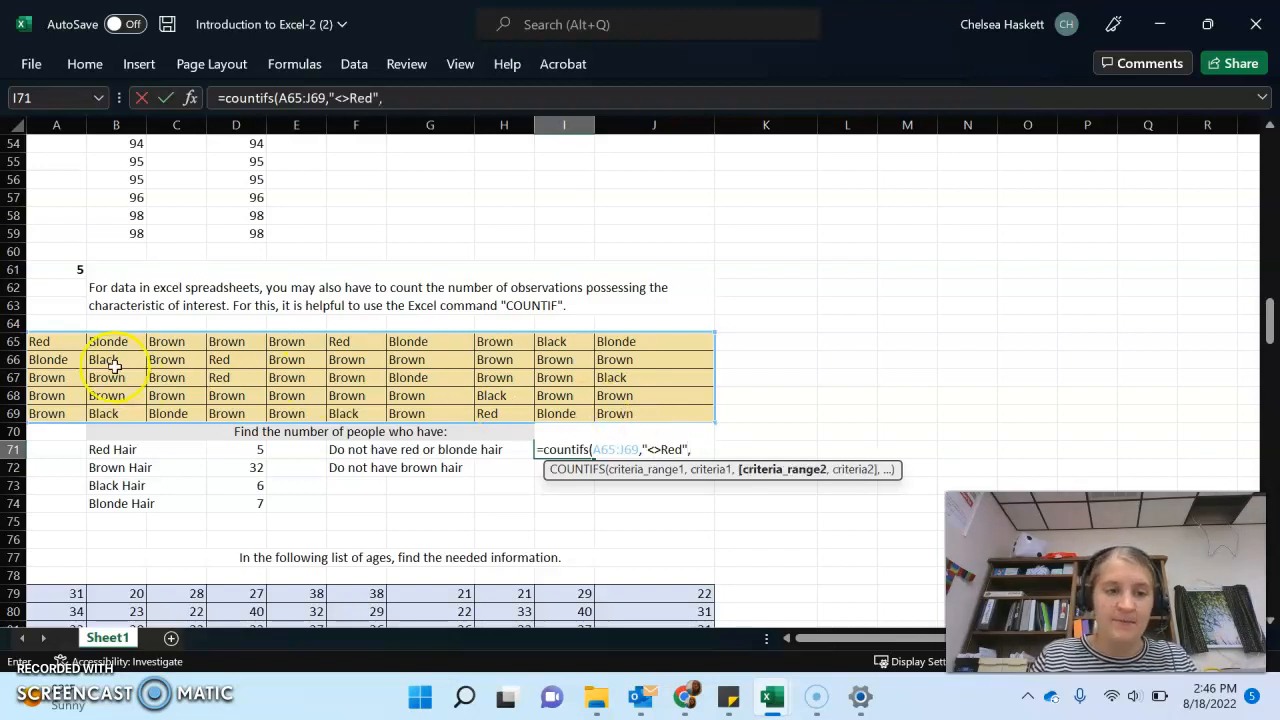
Complete the countifs formula in I71 with a second range A65:J69 and the criterion "<>Blonde"
{"action": "left_click", "coordinate": [69, 341]}
{"action": "left_click_drag", "start_coordinate": [69, 341], "coordinate": [634, 415]}
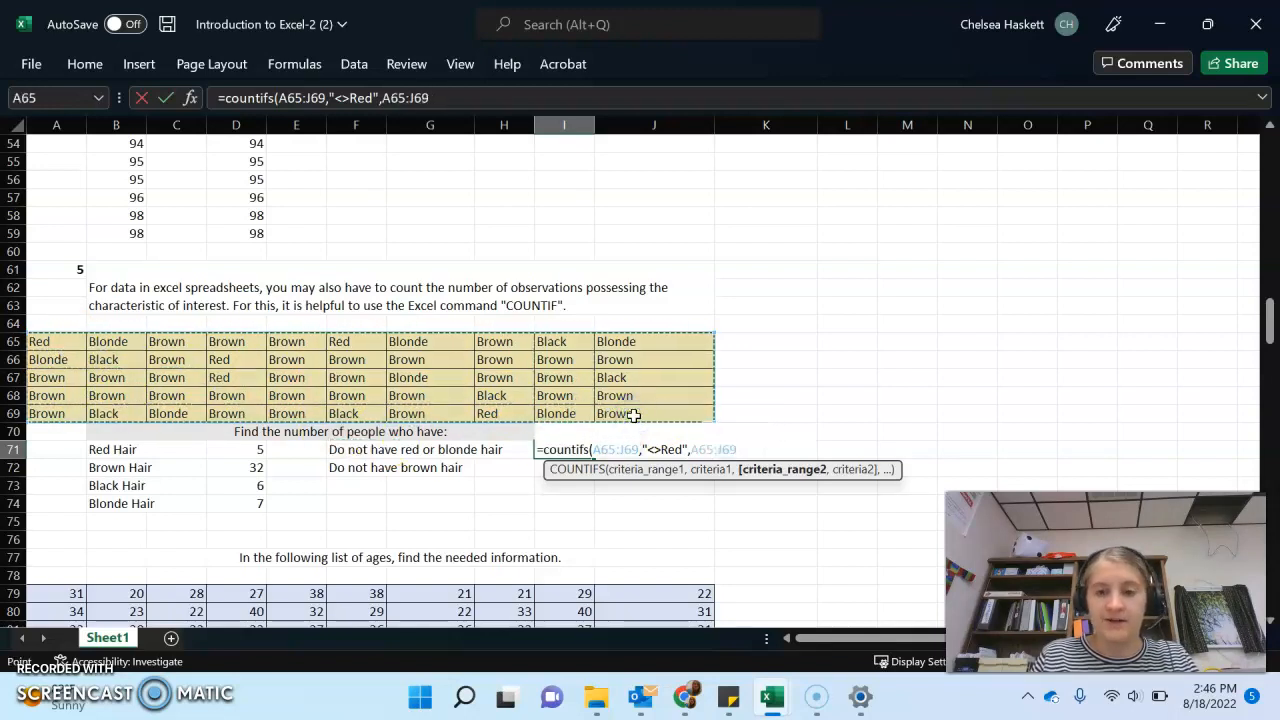
{"action": "type", "text": ",\"<>"}
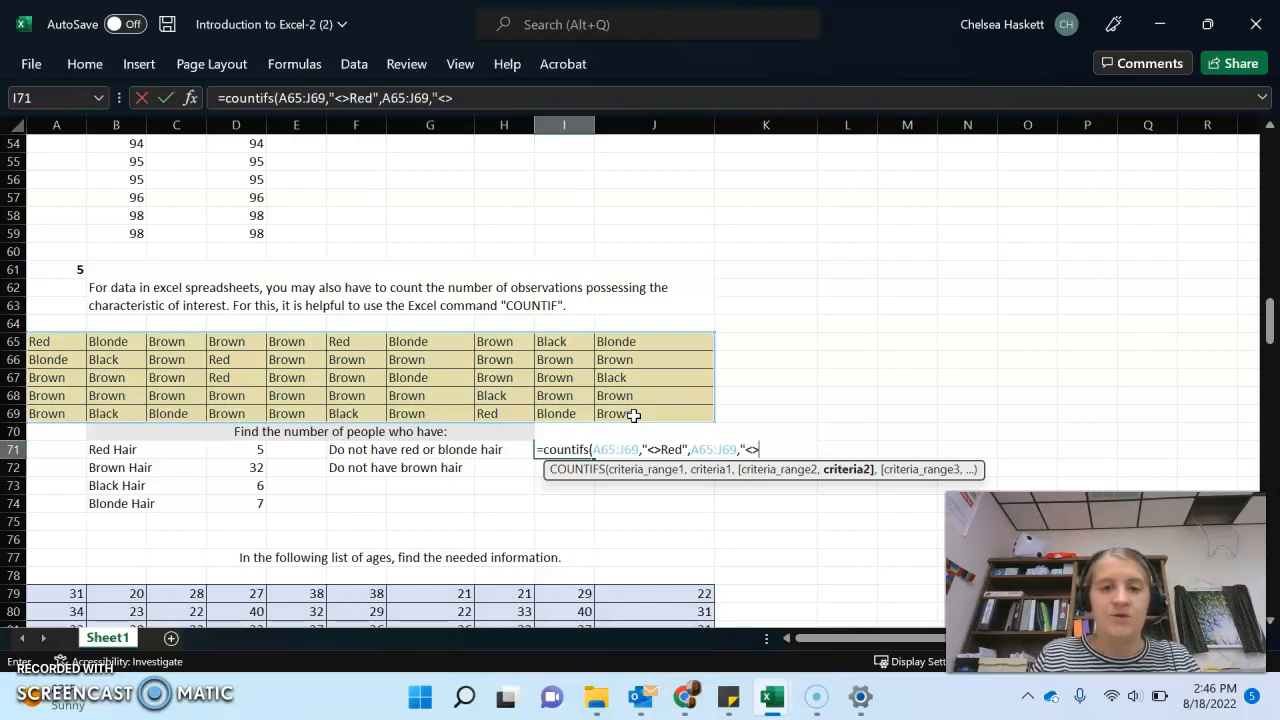
{"action": "type", "text": "Blond"}
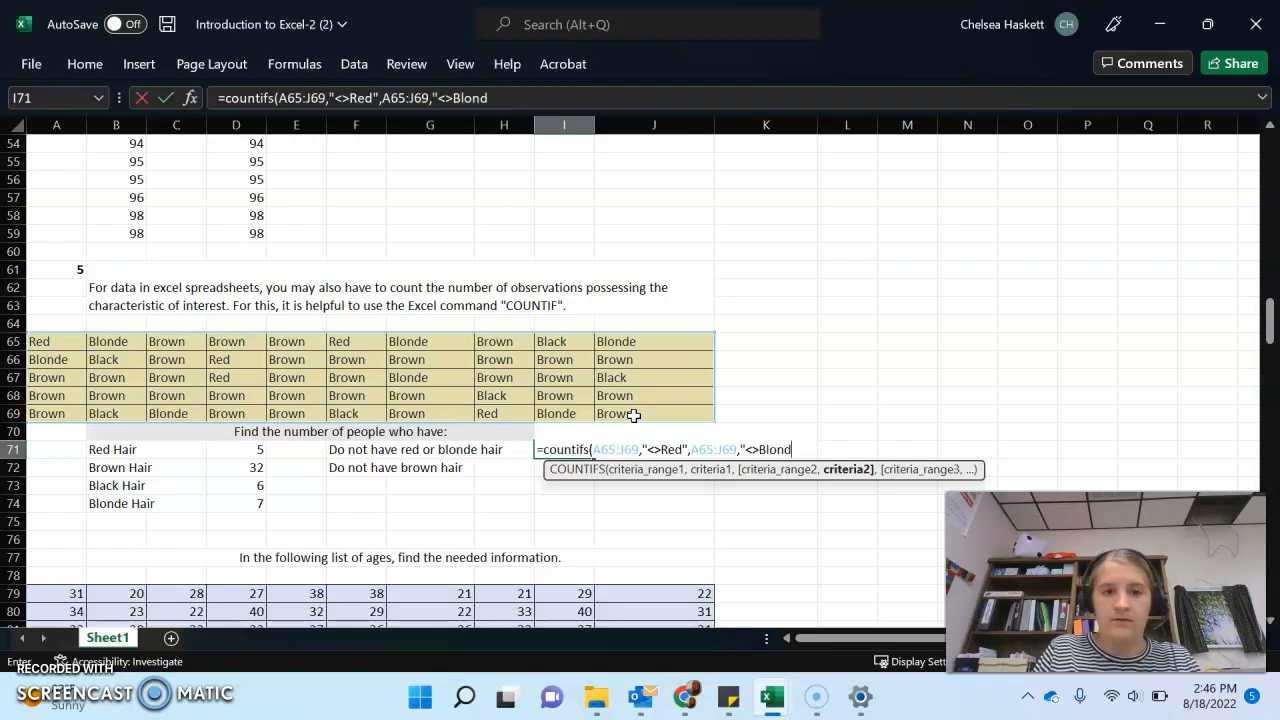
{"action": "type", "text": "e\")"}
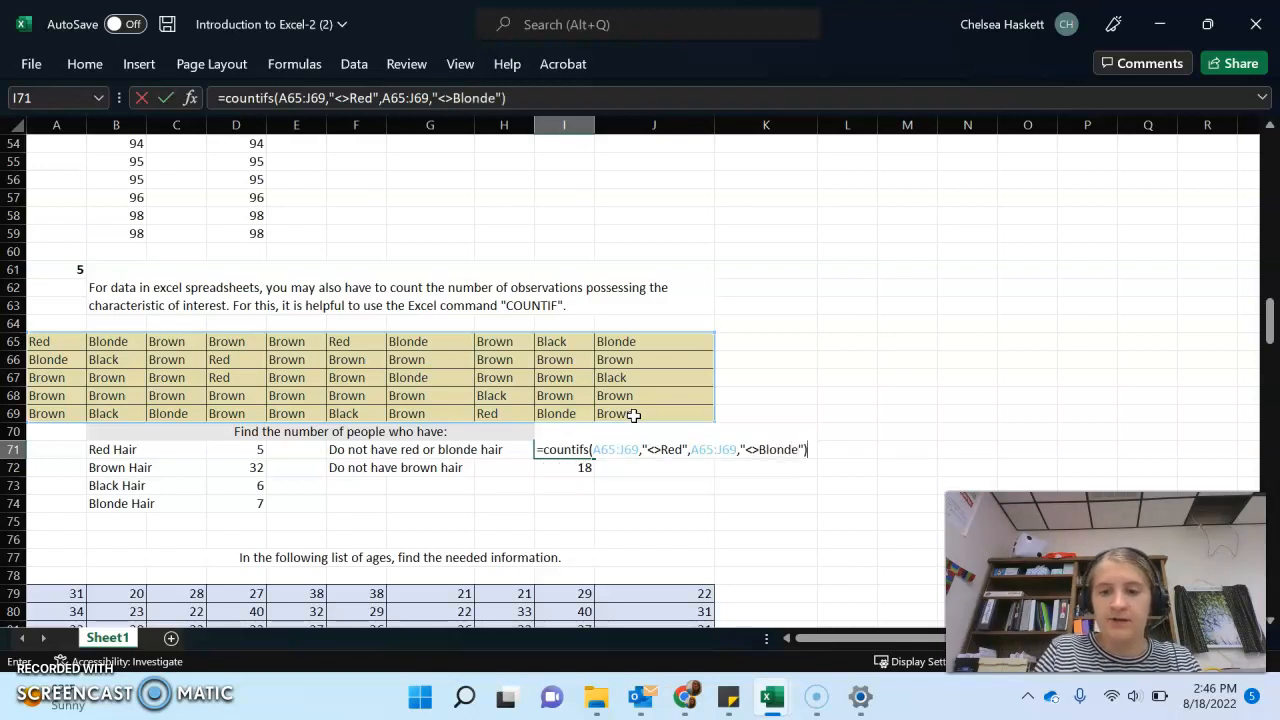
{"action": "key", "text": "Return"}
{"action": "key", "text": "Up"}
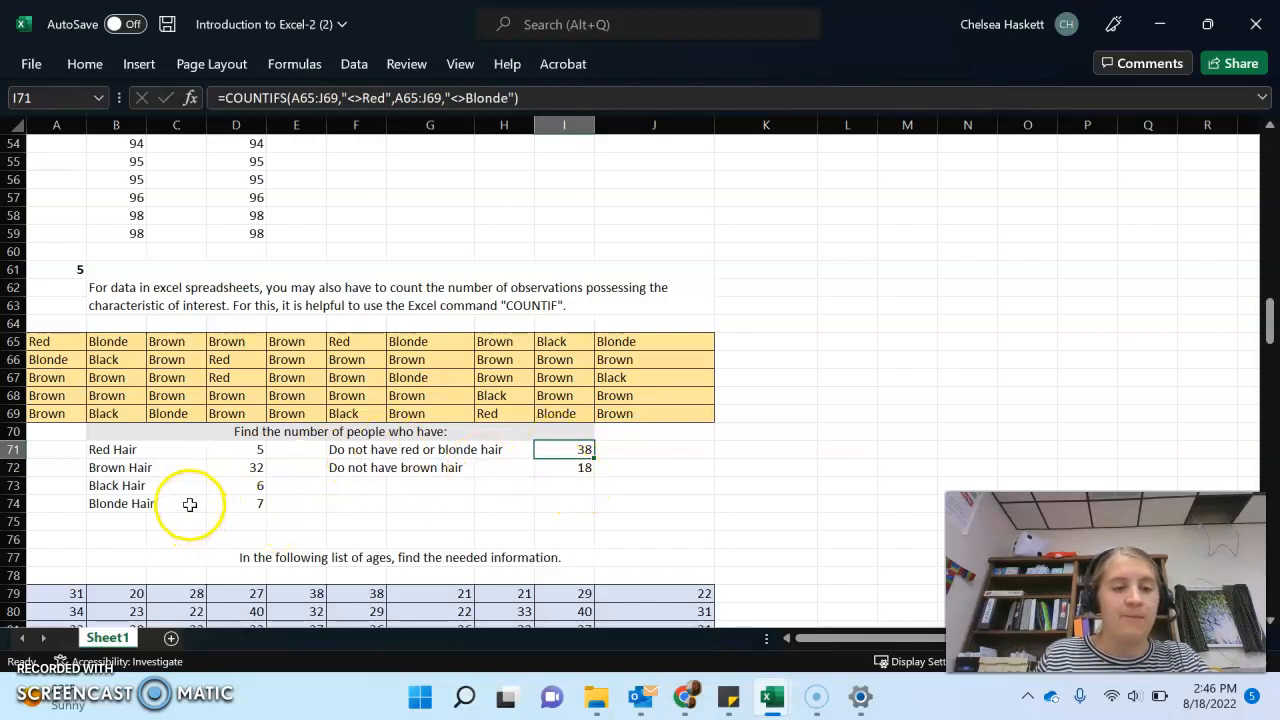
Start a countif formula in cell F85 of the Younger than 30 row, using the ages in A79:J83 as the range
{"action": "key", "text": "Down"}
{"action": "key", "text": "Down"}
{"action": "key", "text": "Down"}
{"action": "key", "text": "Down"}
{"action": "key", "text": "Down"}
{"action": "key", "text": "Down"}
{"action": "key", "text": "Down"}
{"action": "key", "text": "Down"}
{"action": "key", "text": "Down"}
{"action": "key", "text": "Down"}
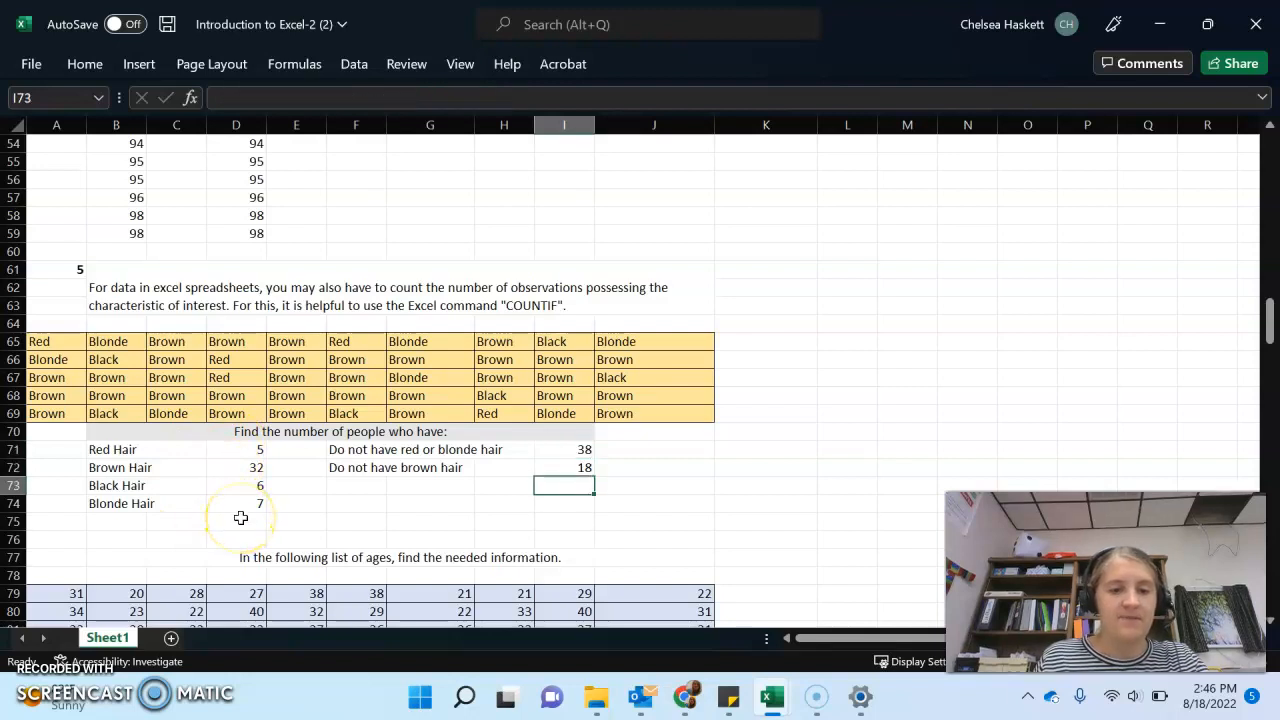
{"action": "key", "text": "Down"}
{"action": "key", "text": "Down"}
{"action": "key", "text": "Down"}
{"action": "key", "text": "Down"}
{"action": "key", "text": "Down"}
{"action": "key", "text": "Down"}
{"action": "key", "text": "Down"}
{"action": "key", "text": "Down"}
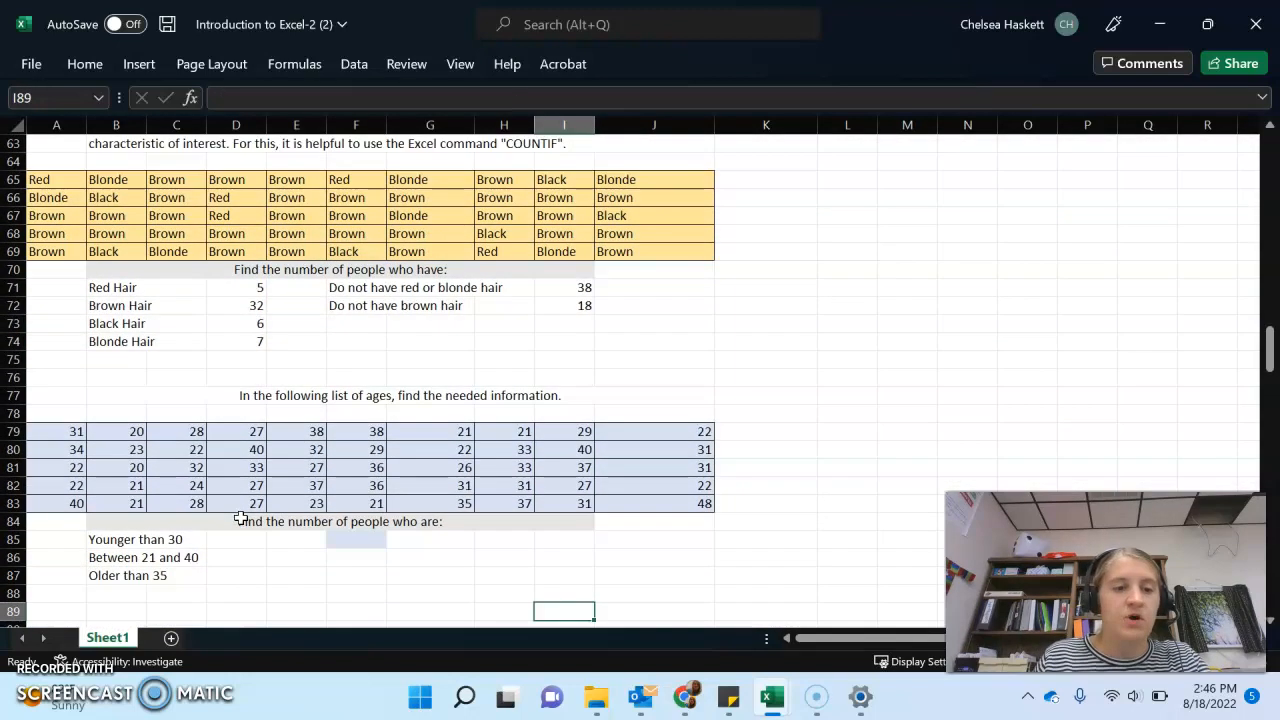
{"action": "left_click", "coordinate": [350, 538]}
{"action": "type", "text": "="}
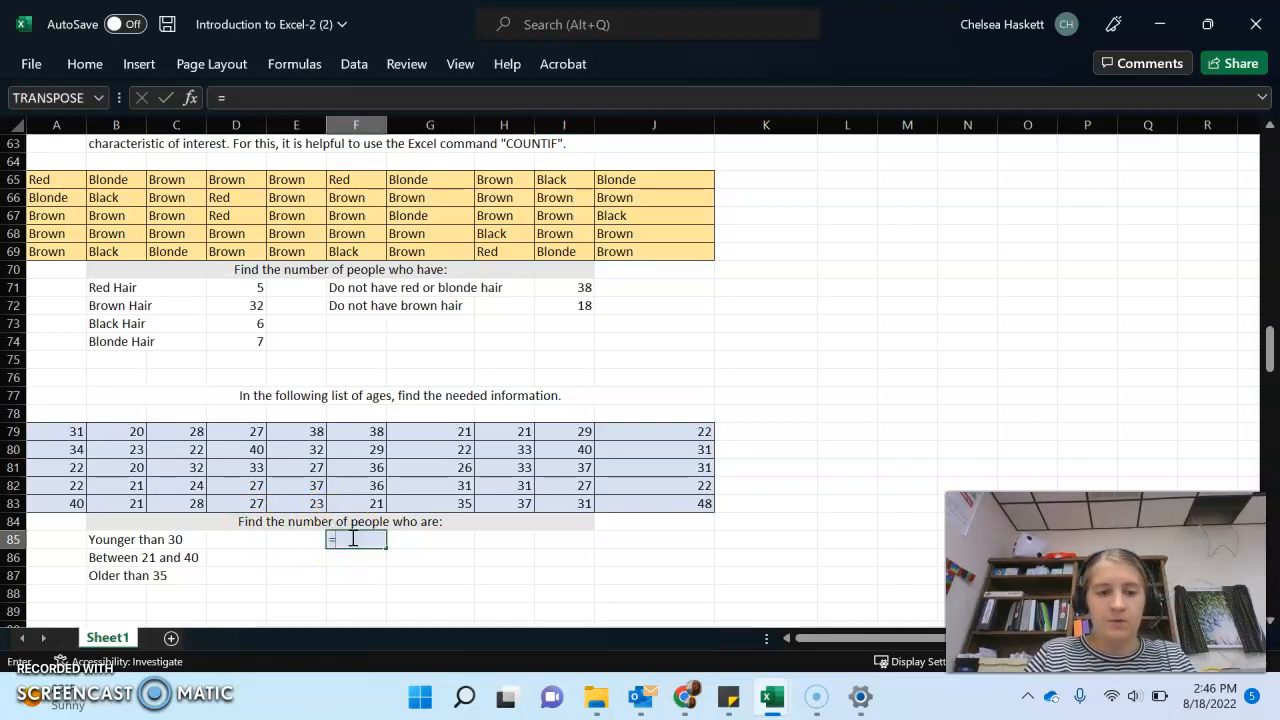
{"action": "type", "text": "countif"}
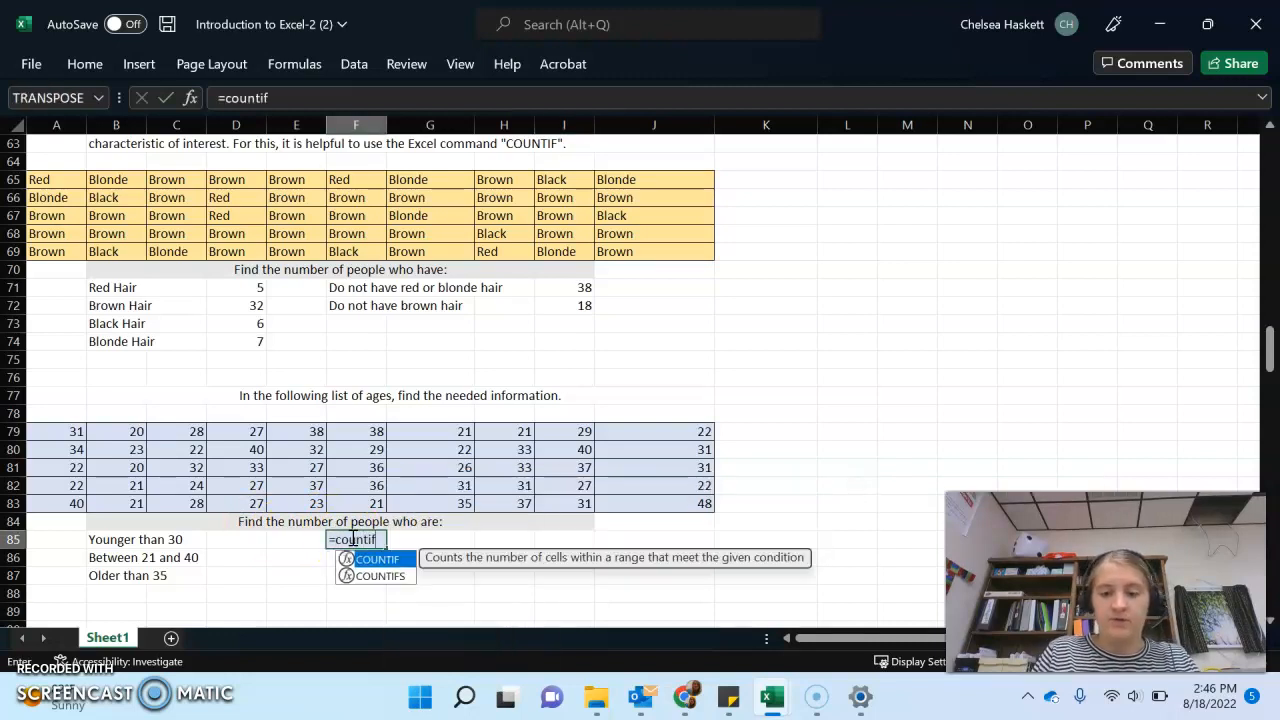
{"action": "type", "text": "("}
{"action": "left_click_drag", "start_coordinate": [57, 434], "coordinate": [641, 497]}
{"action": "type", "text": ","}
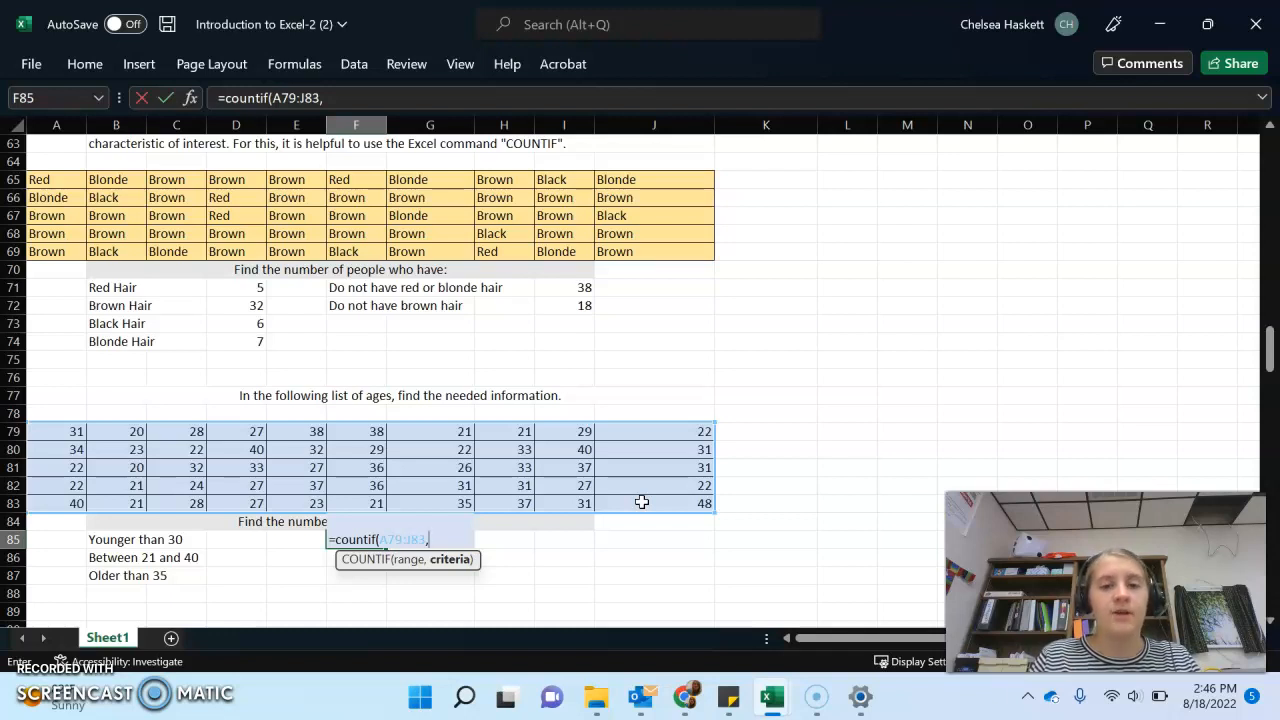
Finish the countif formula in F85 with the criterion "<30"
{"action": "type", "text": "\""}
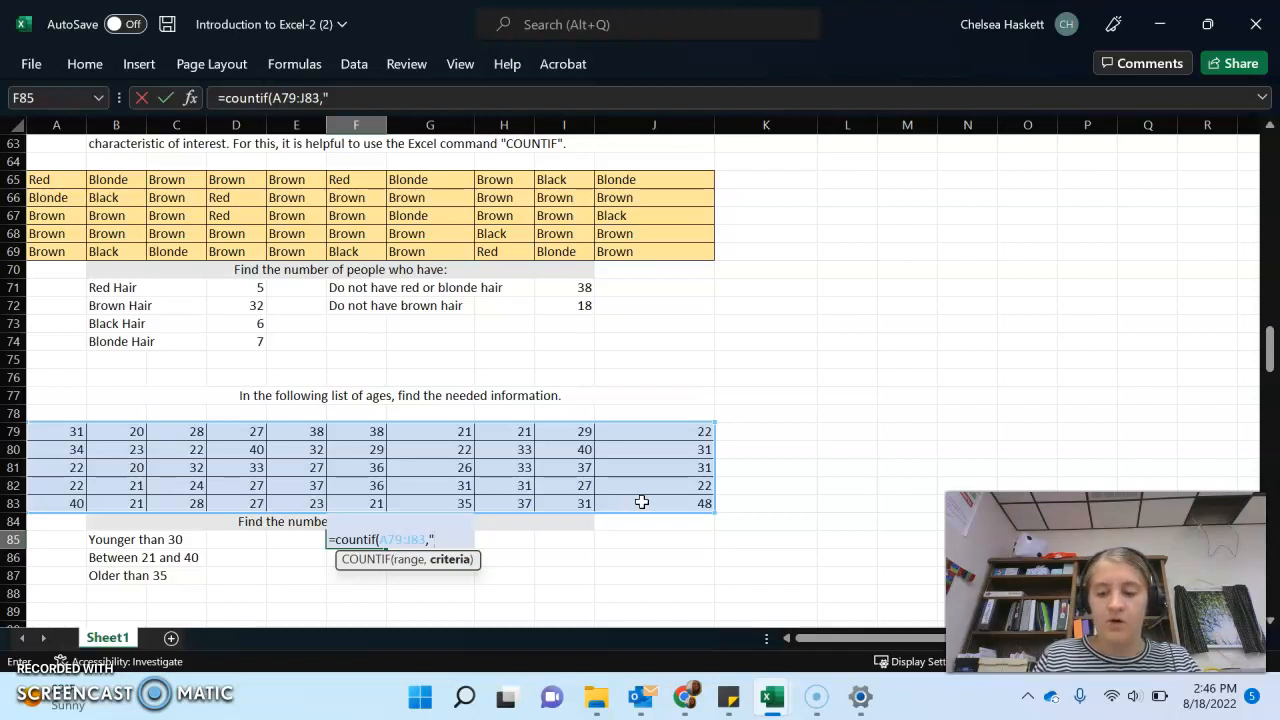
{"action": "type", "text": ">"}
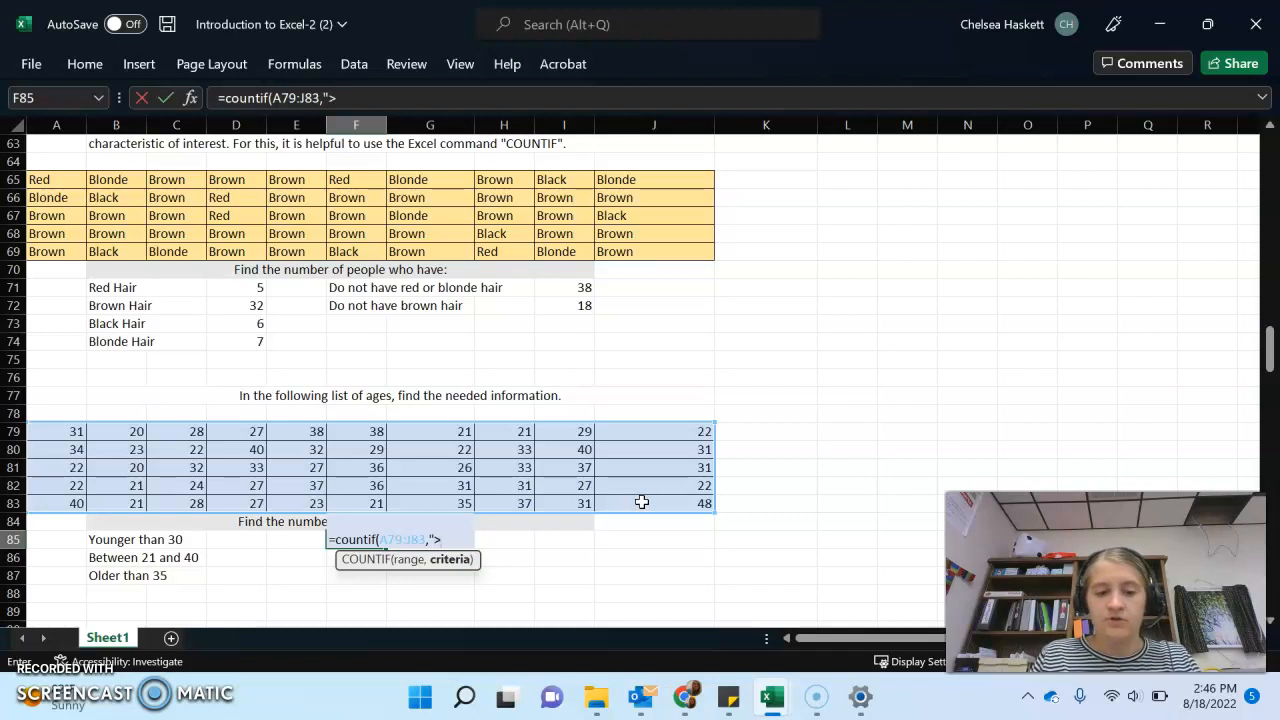
{"action": "key", "text": "BackSpace"}
{"action": "type", "text": "<30"}
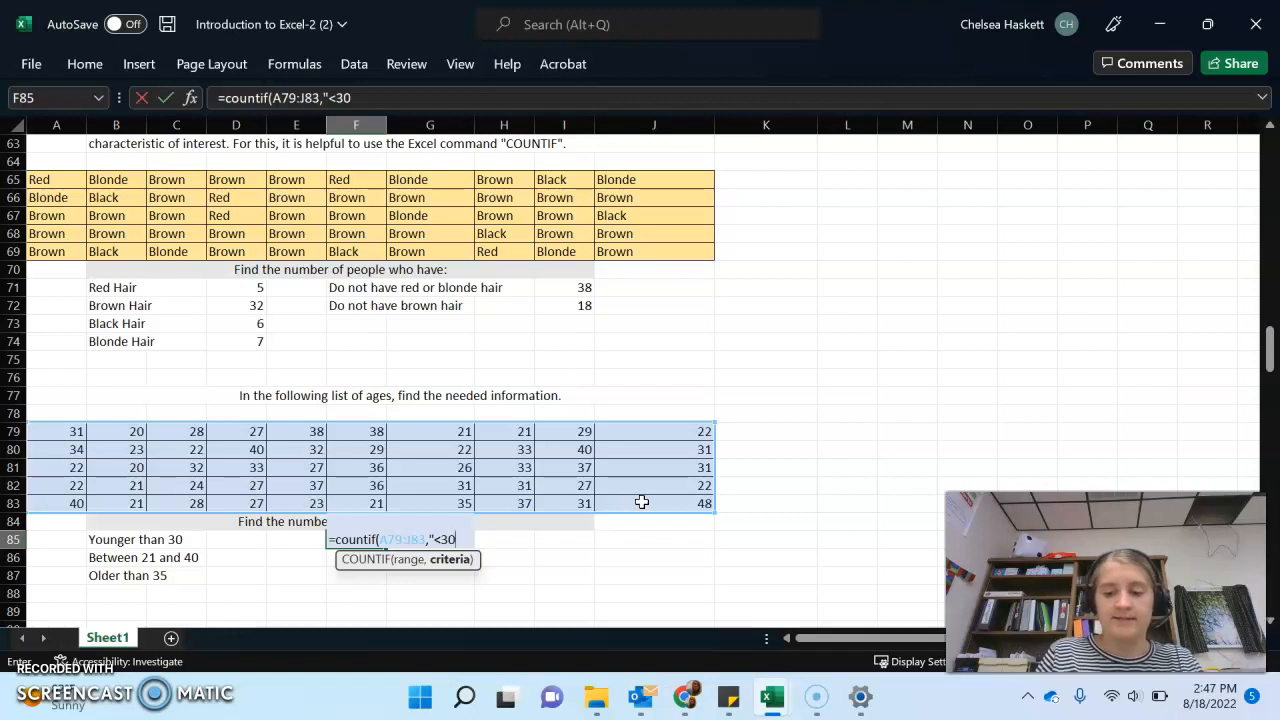
{"action": "type", "text": ")"}
{"action": "key", "text": "Return"}
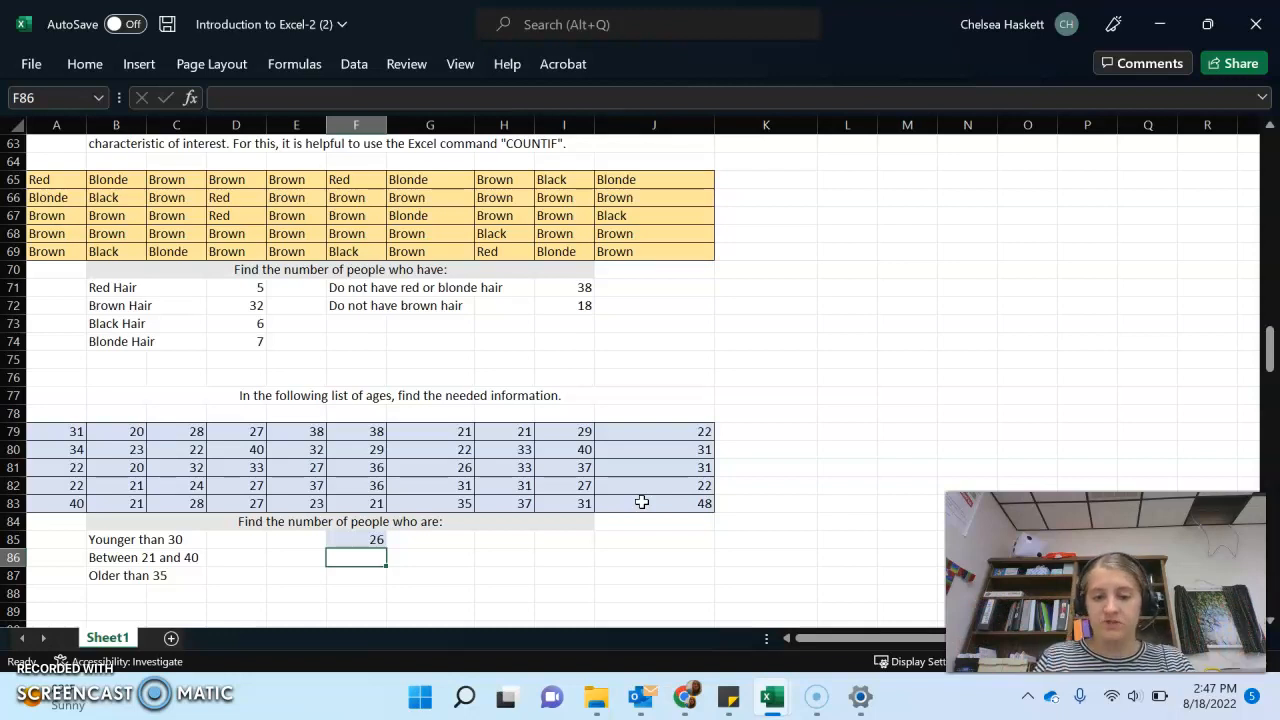
Start a countifs formula in cell F86 for ages between 21 and 40, with range A79:J83 and criterion ">=21"
{"action": "type", "text": "=countifs"}
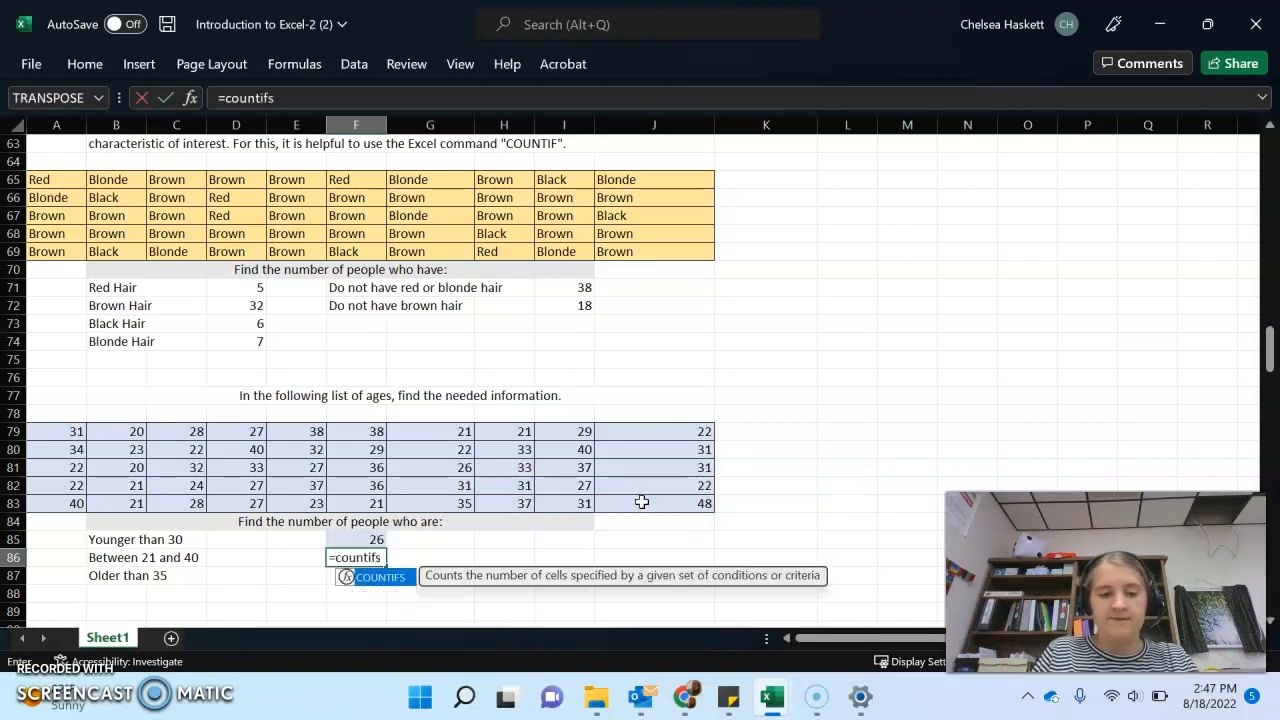
{"action": "type", "text": "("}
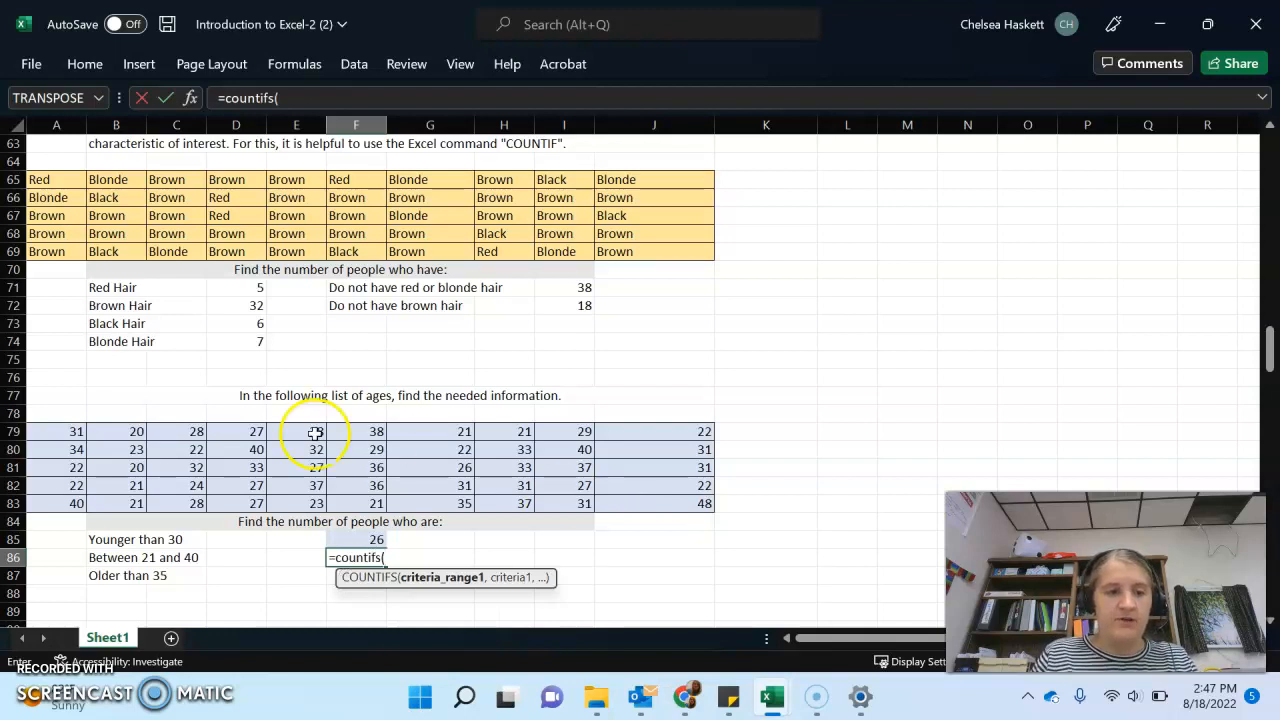
{"action": "left_click_drag", "start_coordinate": [65, 431], "coordinate": [705, 503]}
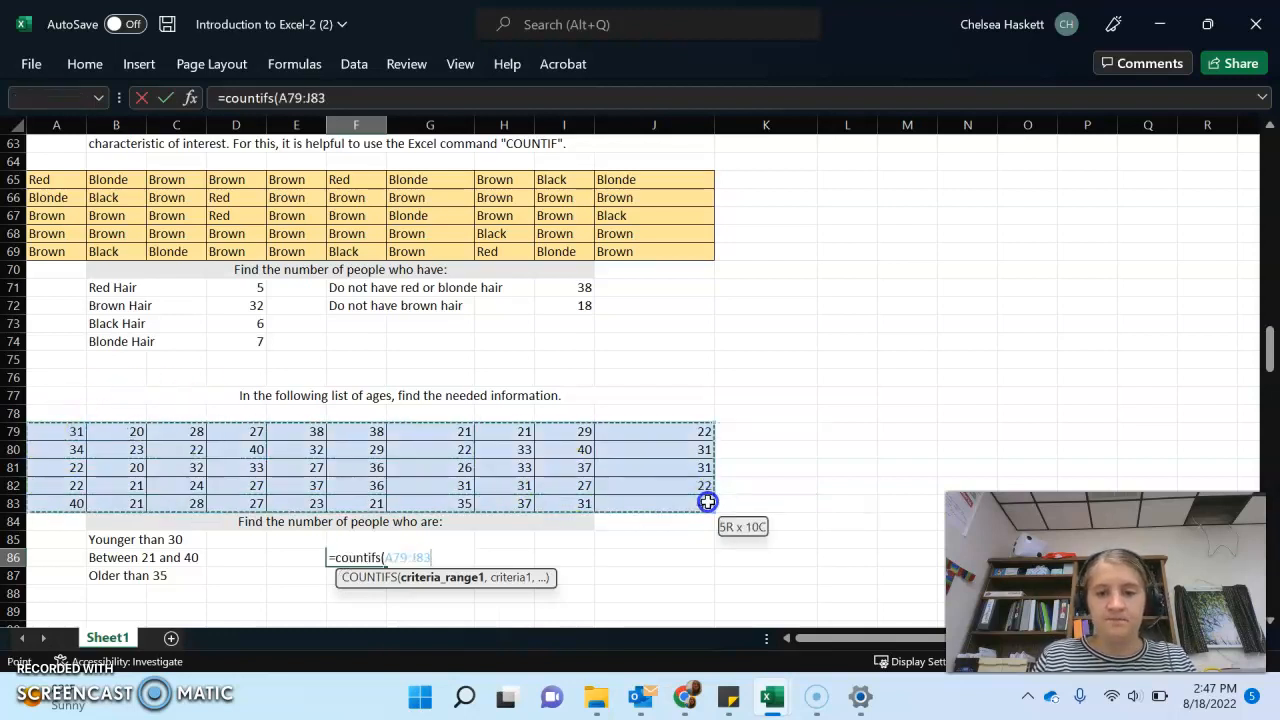
{"action": "type", "text": ","}
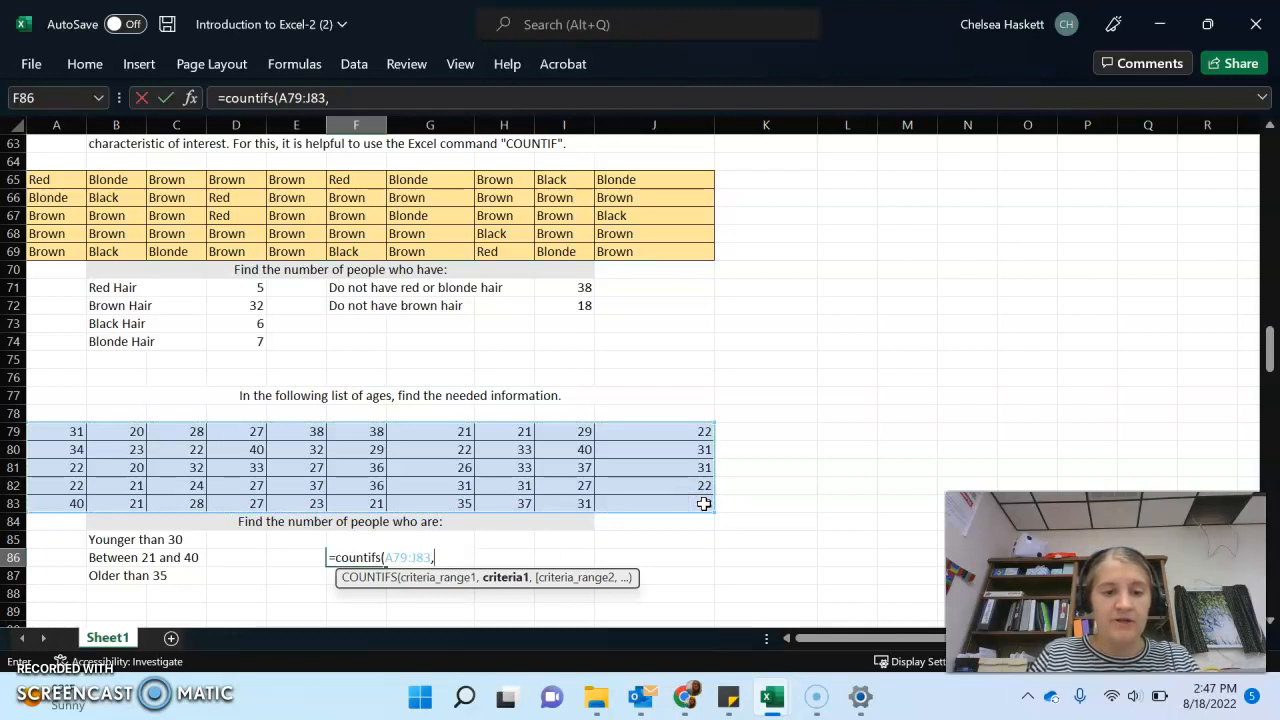
{"action": "type", "text": "\""}
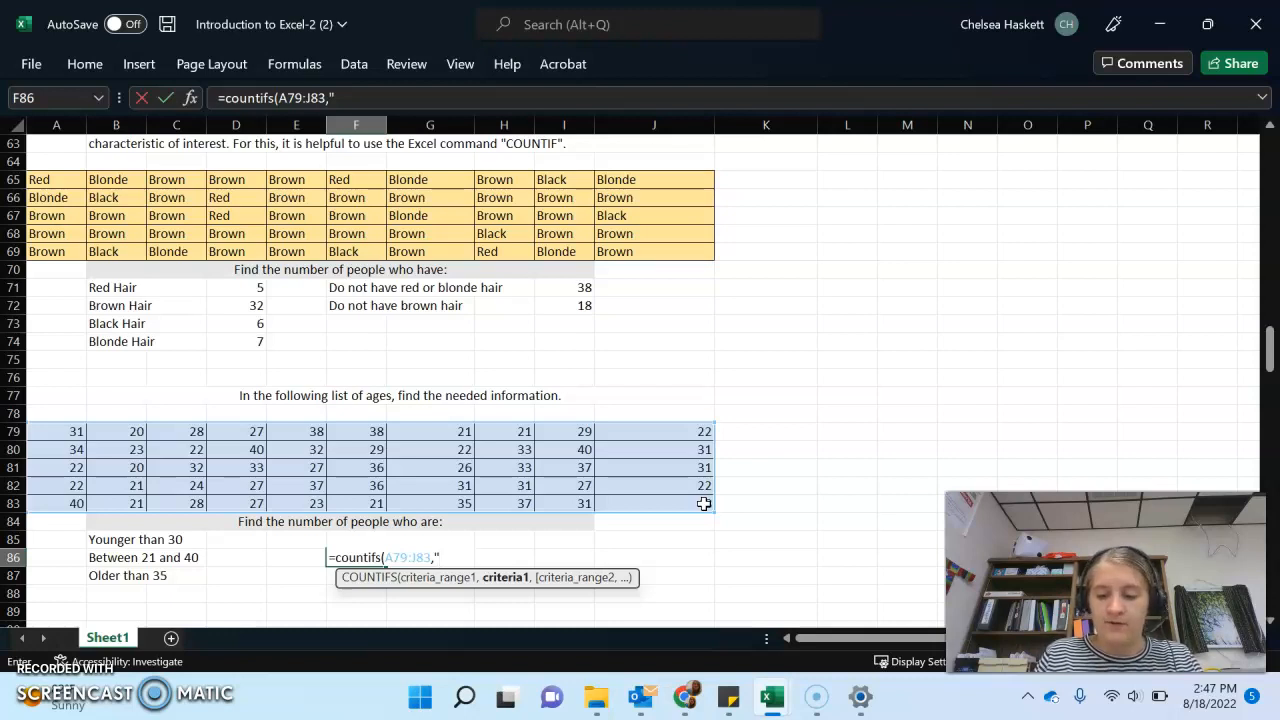
{"action": "type", "text": ">=2"}
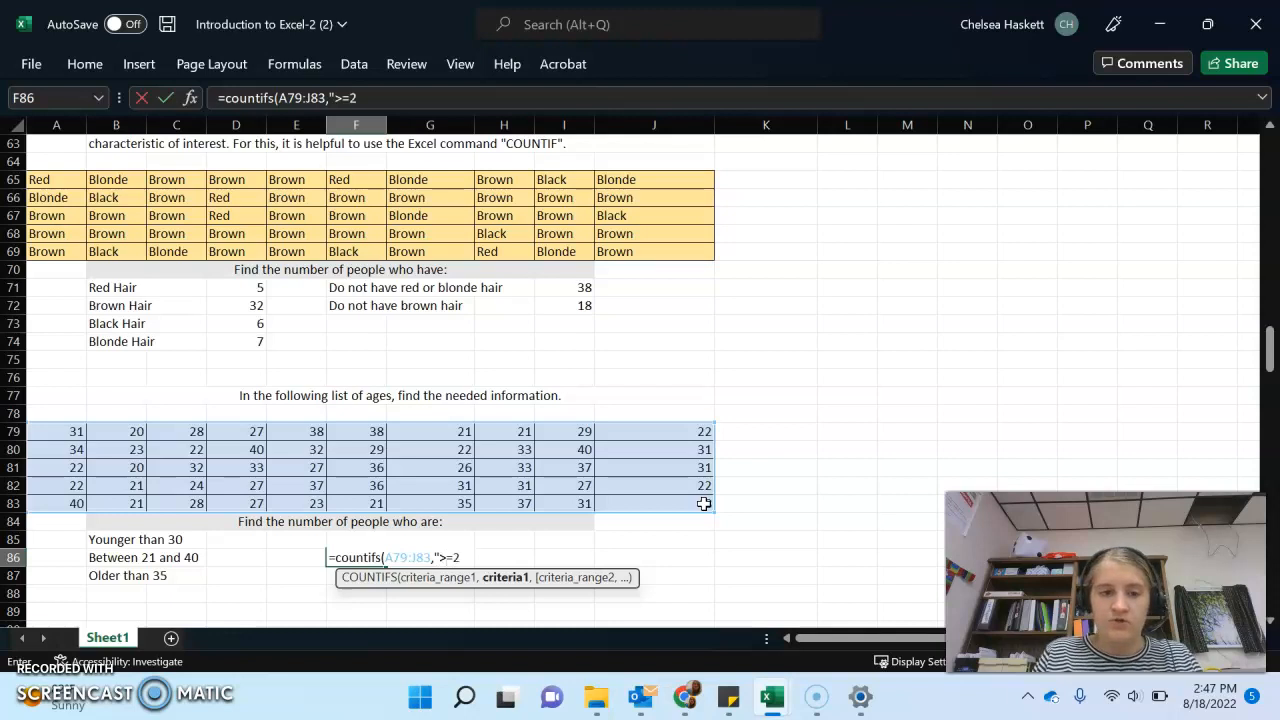
{"action": "type", "text": "1\""}
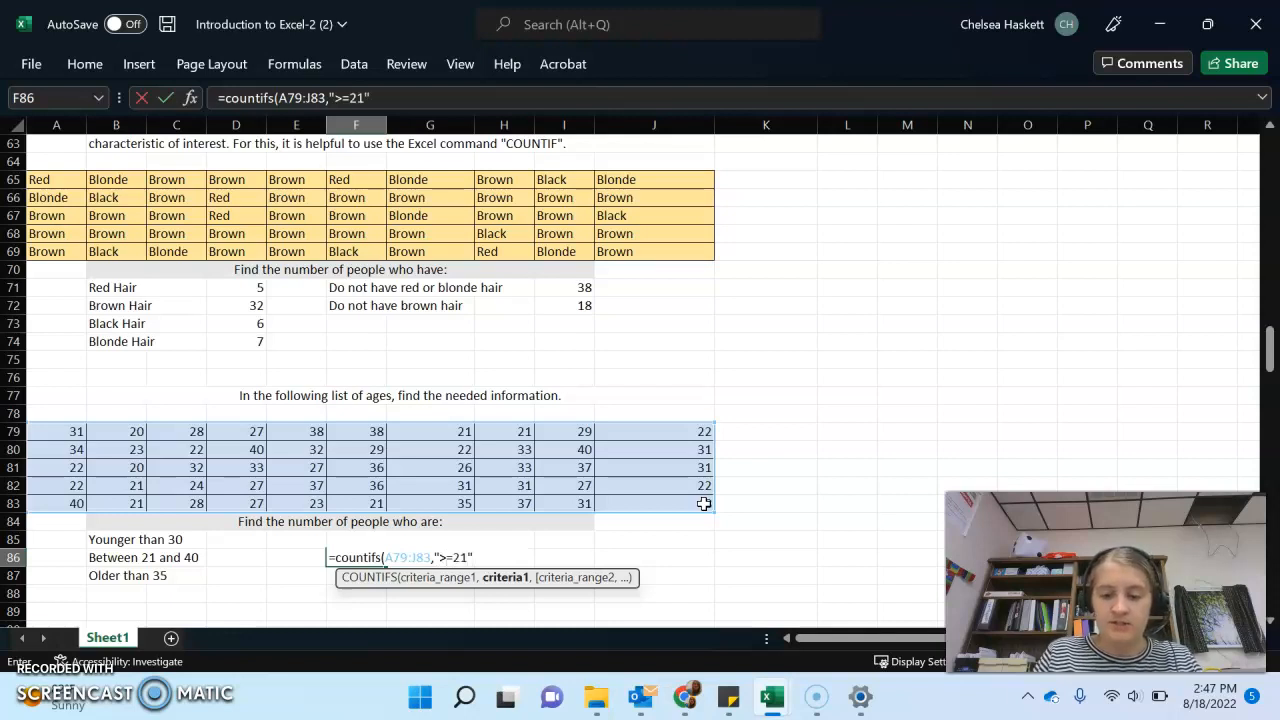
{"action": "type", "text": ","}
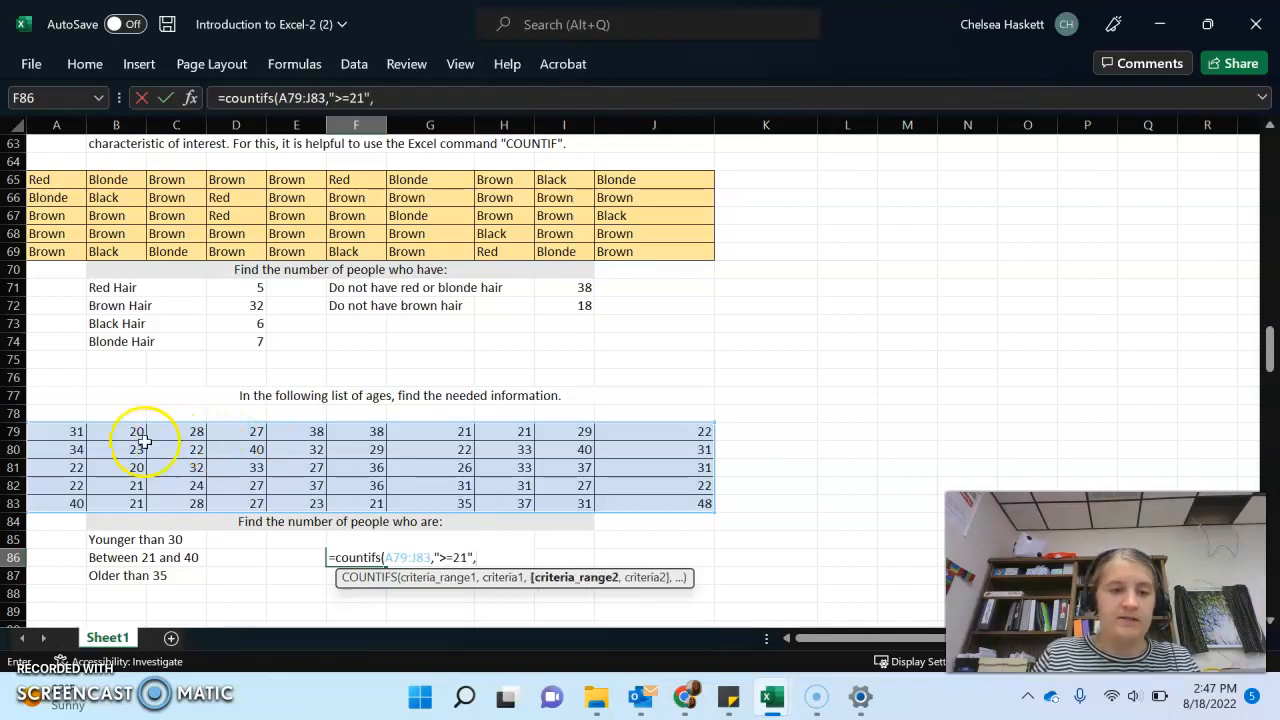
Complete the countifs formula in F86 with a second range A79:J83 and the criterion "<=40"
{"action": "left_click_drag", "start_coordinate": [77, 431], "coordinate": [638, 512]}
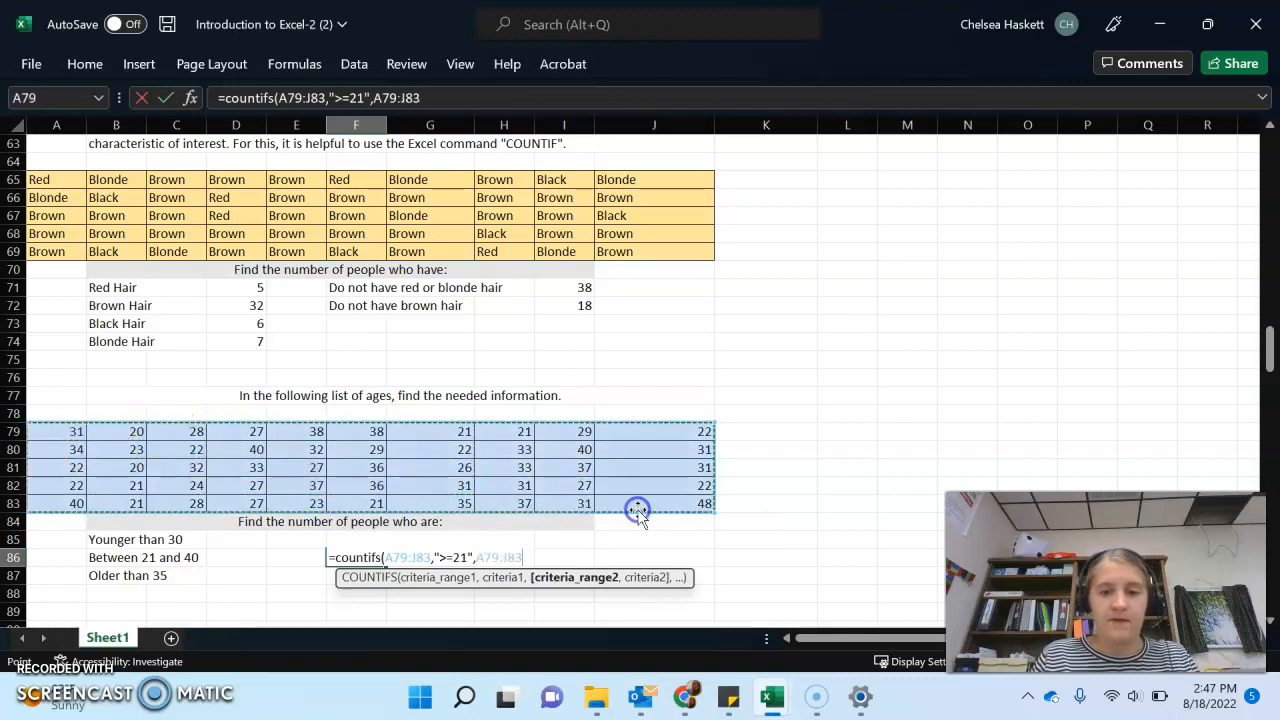
{"action": "type", "text": ","}
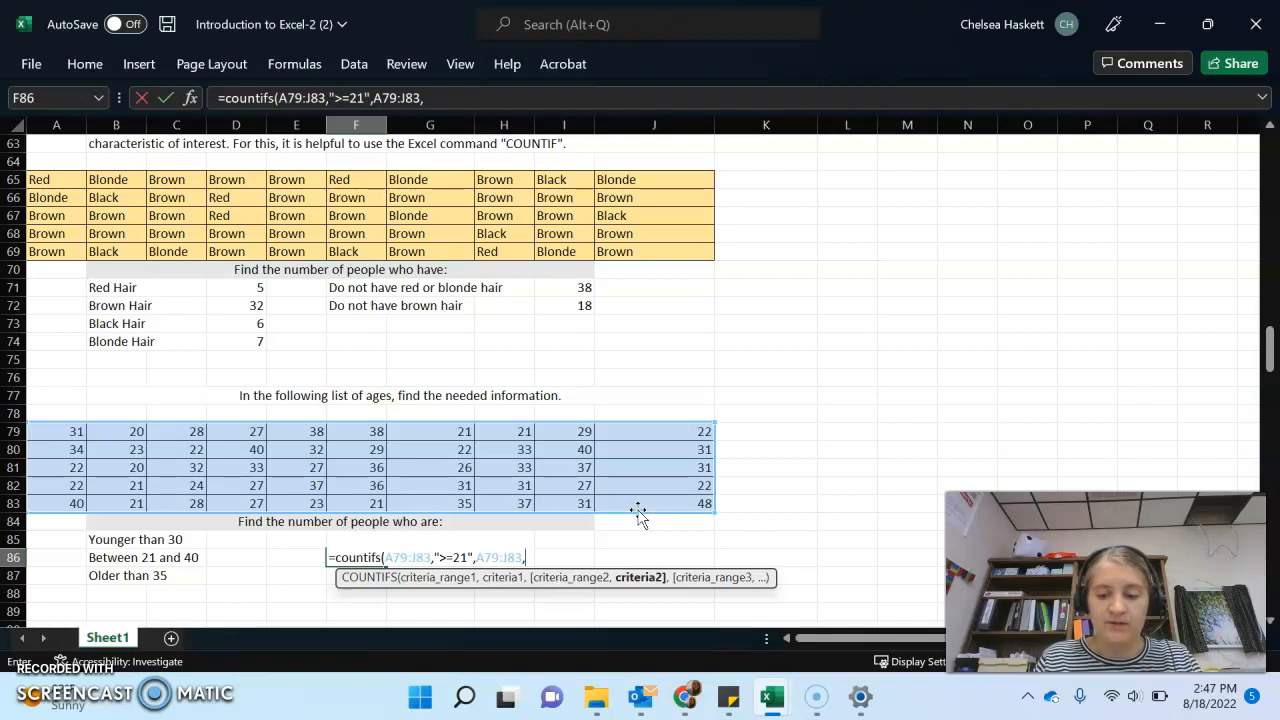
{"action": "type", "text": "<"}
{"action": "key", "text": "BackSpace"}
{"action": "type", "text": "\""}
{"action": "key", "text": "BackSpace"}
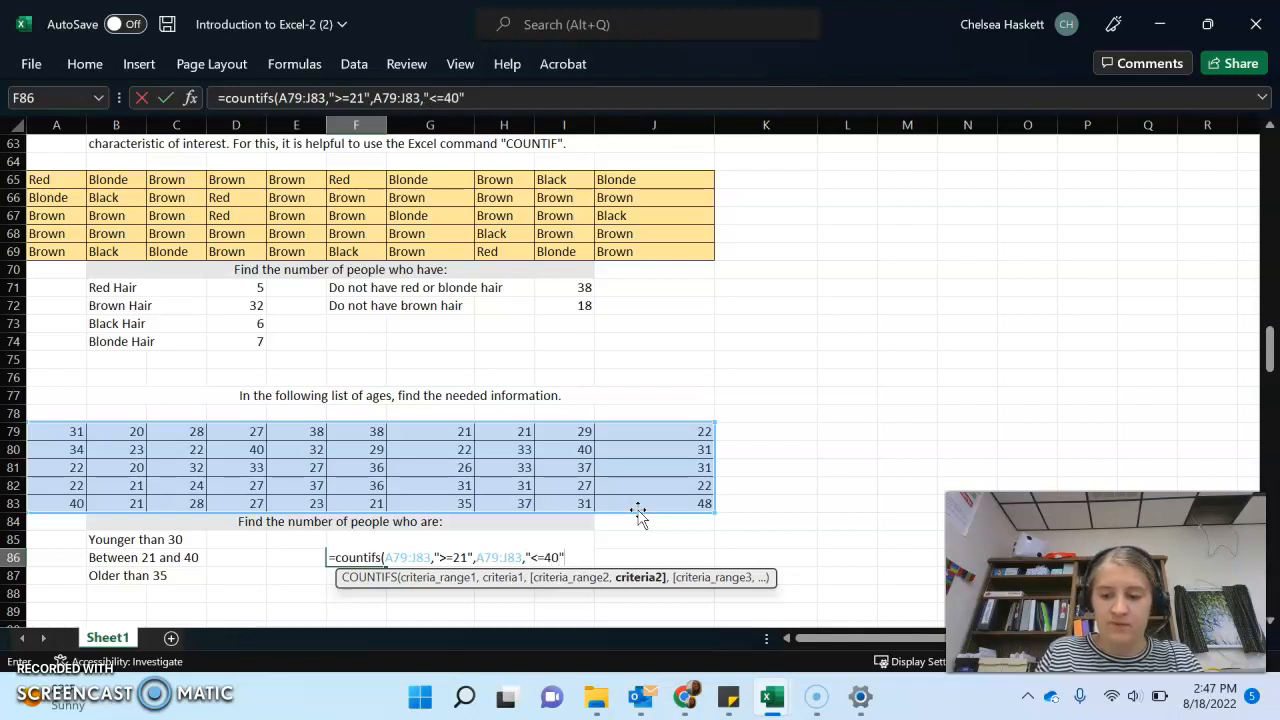
{"action": "type", "text": ")"}
{"action": "key", "text": "Return"}
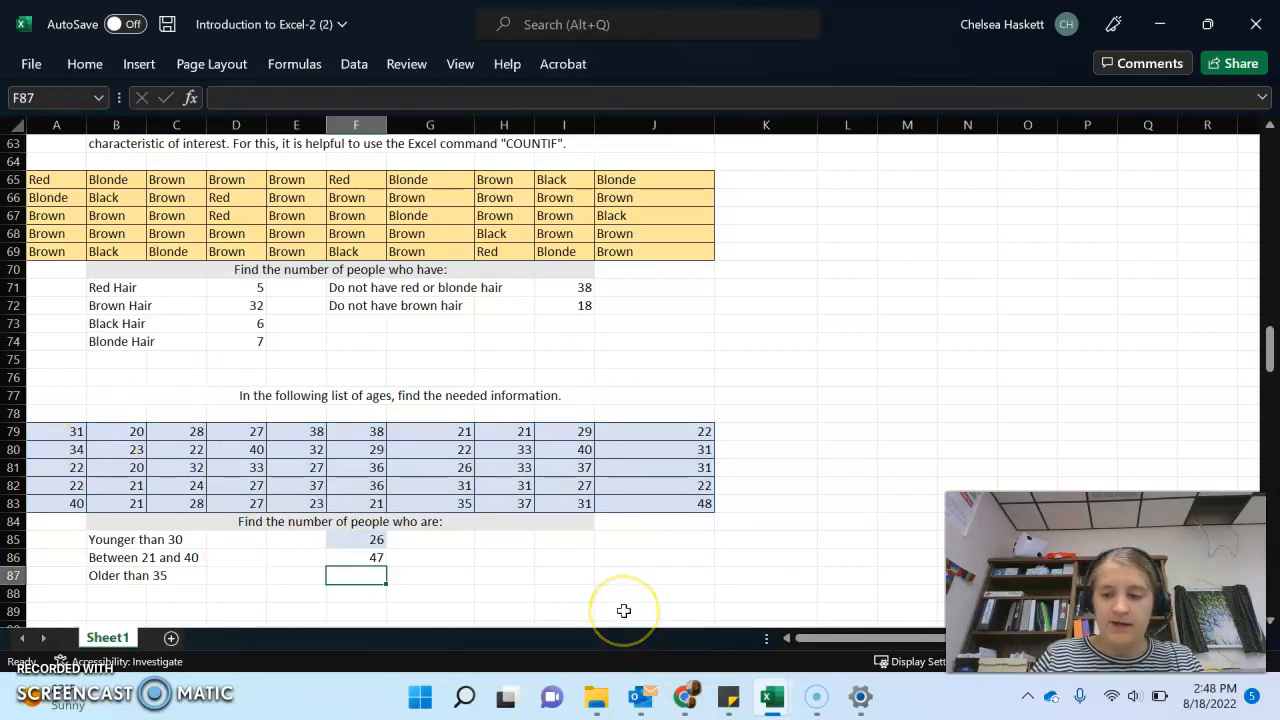
Count the people older than 35 in cell F87 with the formula =countif(A79:J83,">35")
{"action": "type", "text": "=countif"}
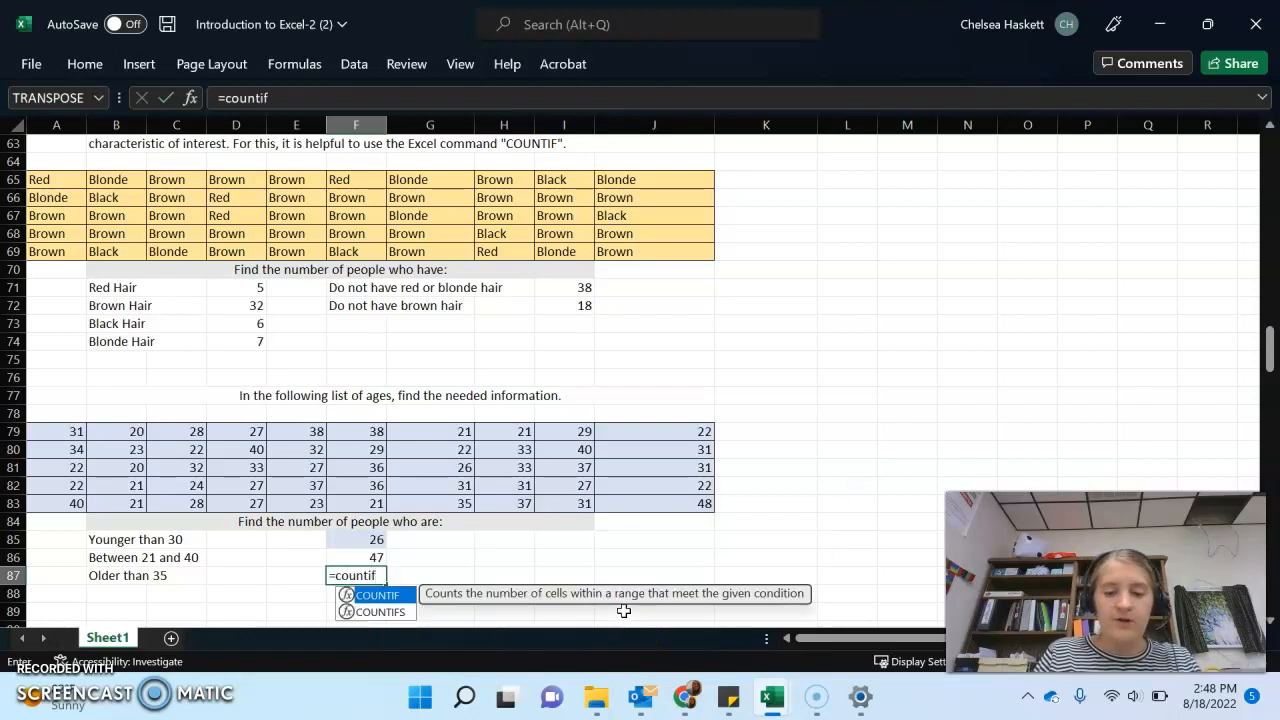
{"action": "type", "text": "("}
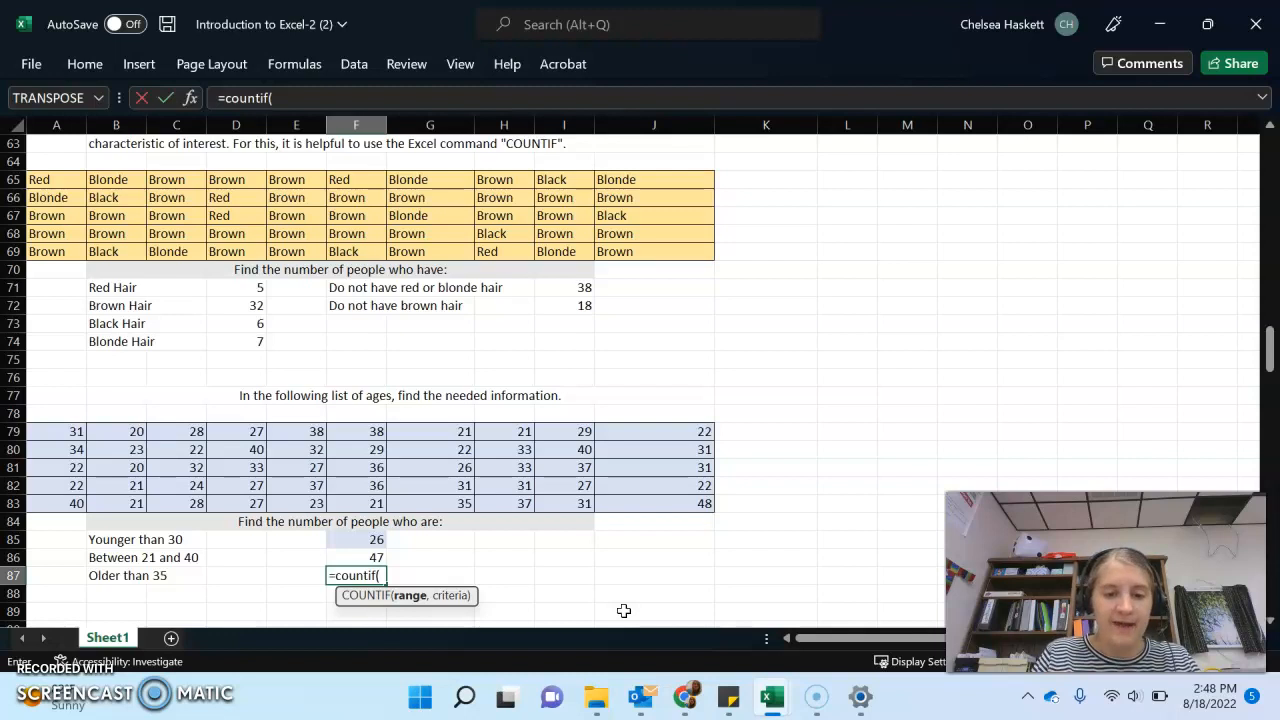
{"action": "left_click_drag", "start_coordinate": [63, 434], "coordinate": [650, 506]}
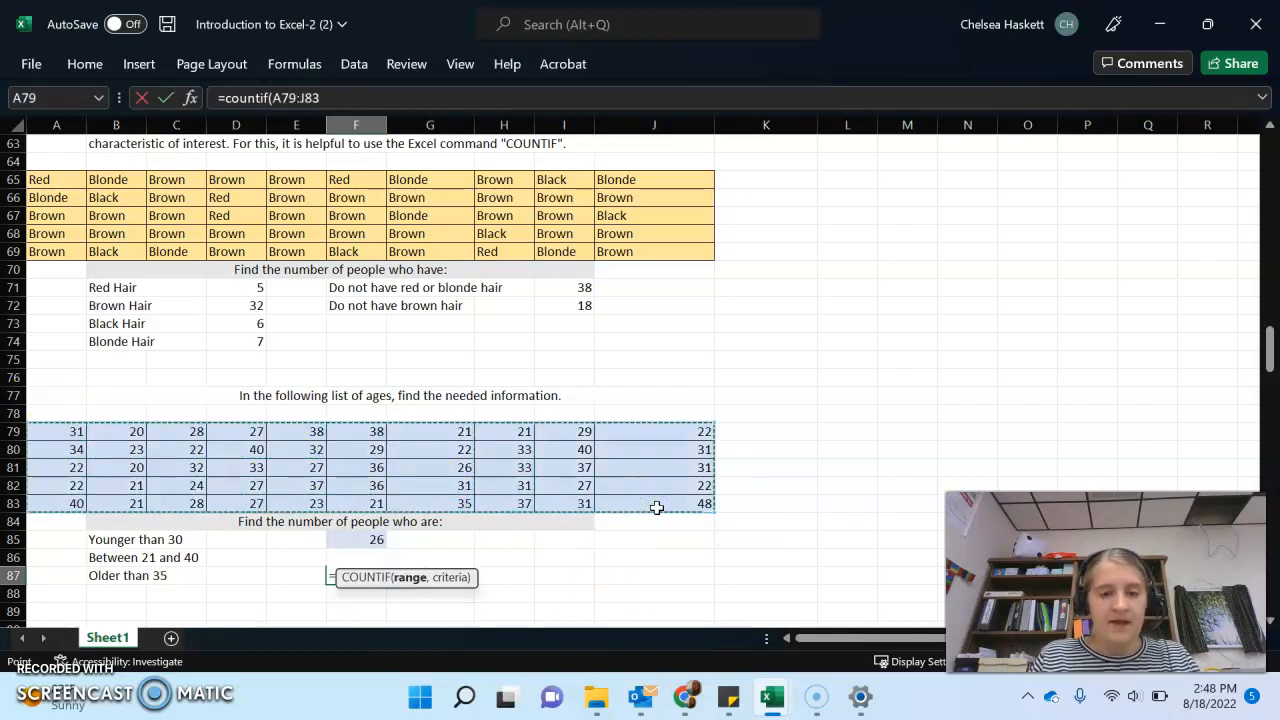
{"action": "type", "text": ",\">35"}
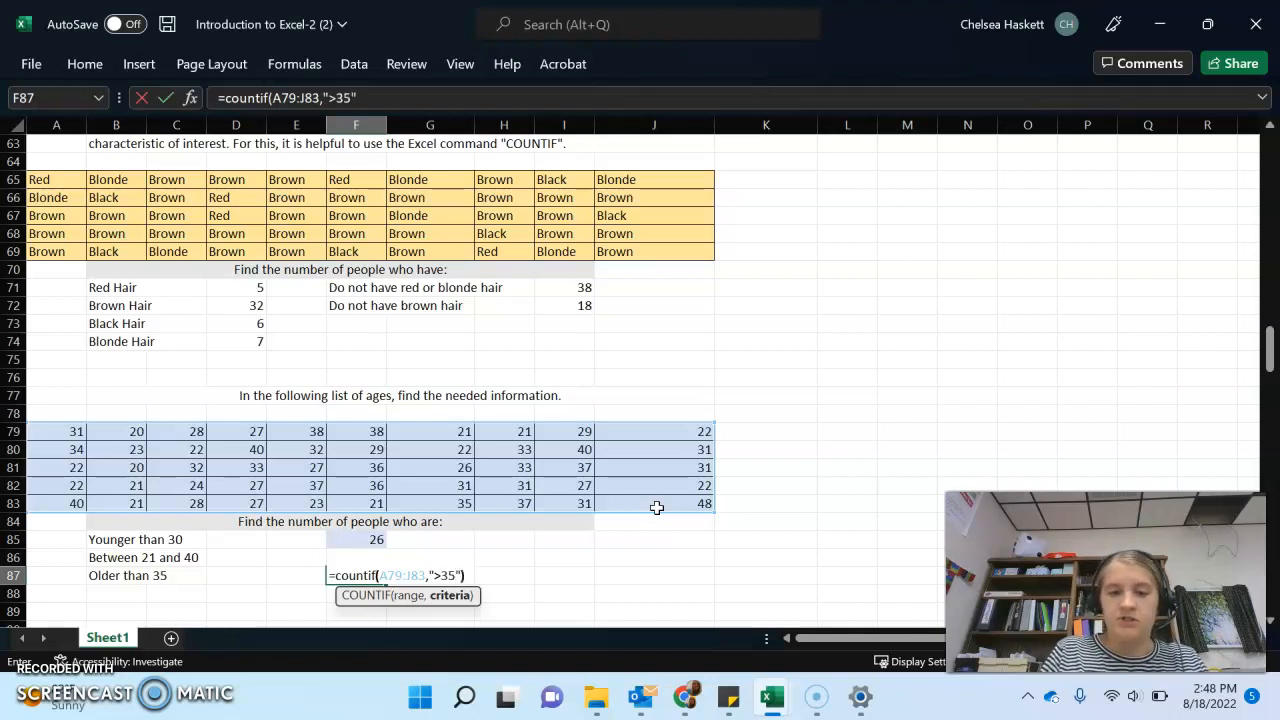
{"action": "key", "text": "Return"}
Find the maximum of question 6's data in cell F94 with the formula =max(B94:D100)
{"action": "key", "text": "Down"}
{"action": "key", "text": "Down"}
{"action": "key", "text": "Down"}
{"action": "key", "text": "Down"}
{"action": "key", "text": "Down"}
{"action": "key", "text": "Down"}
{"action": "key", "text": "Down"}
{"action": "key", "text": "Down"}
{"action": "key", "text": "Down"}
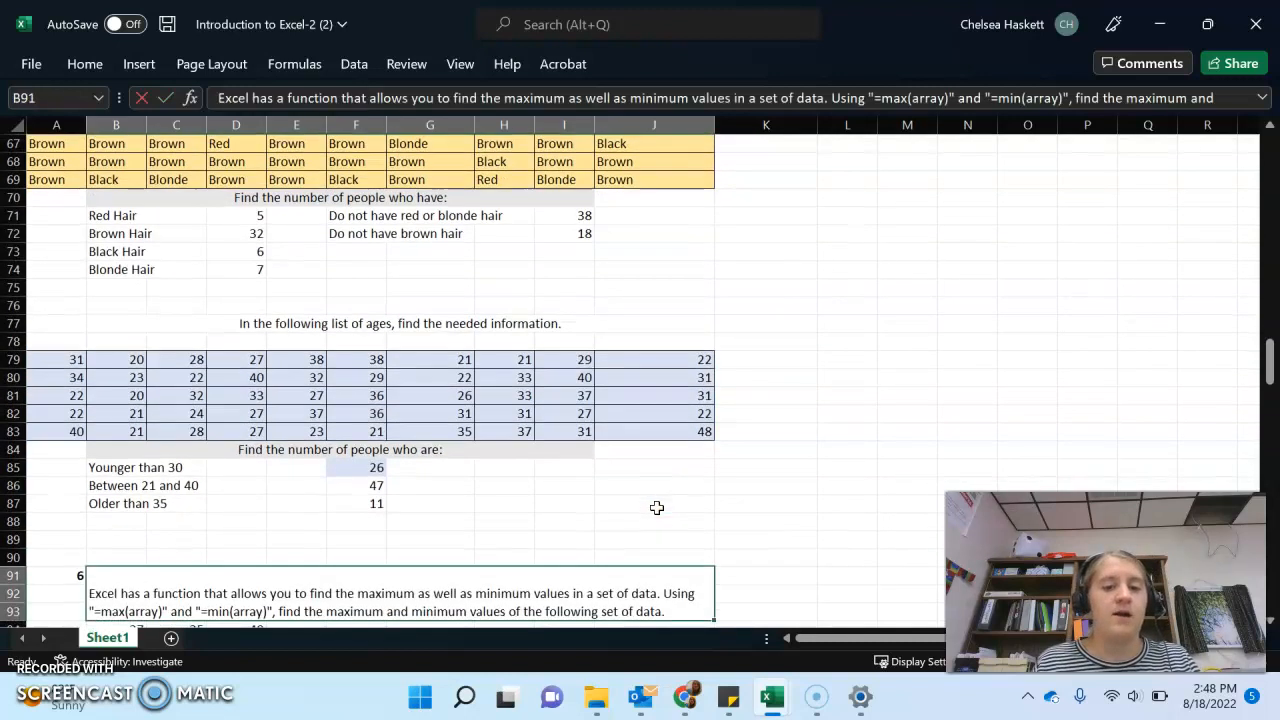
{"action": "key", "text": "Down"}
{"action": "key", "text": "Down"}
{"action": "key", "text": "Down"}
{"action": "key", "text": "Down"}
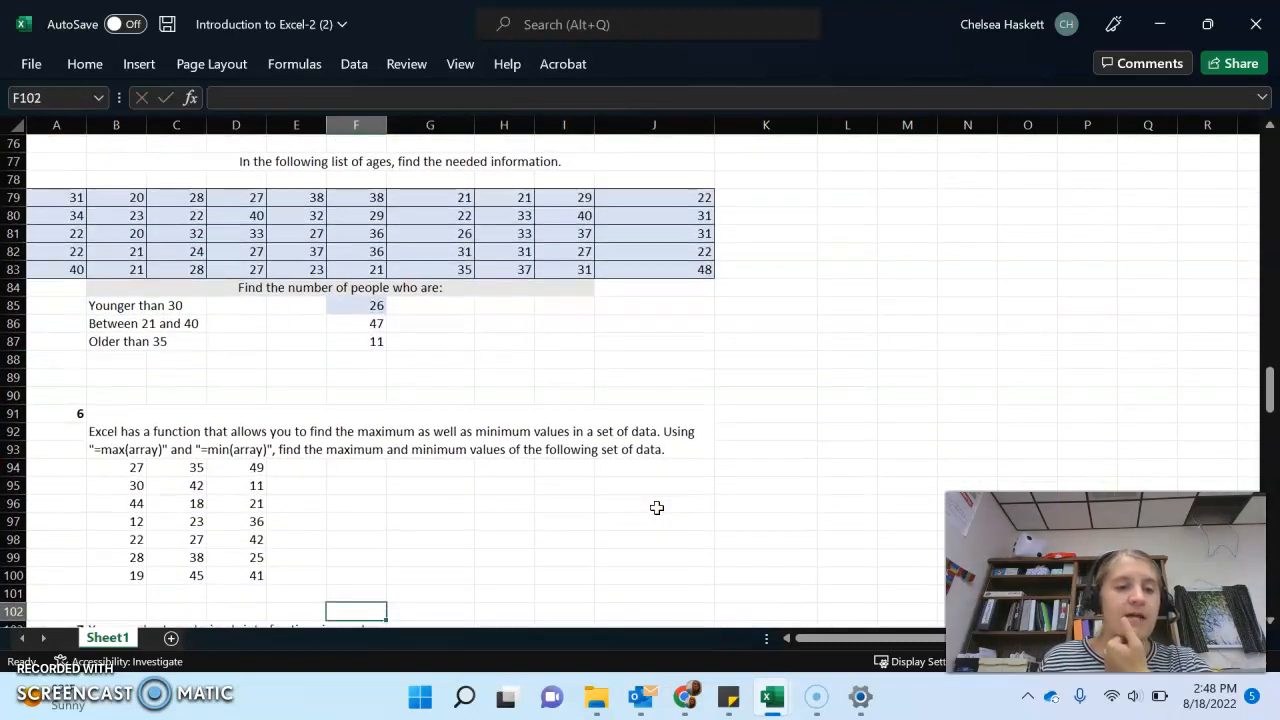
{"action": "key", "text": "Right"}
{"action": "key", "text": "Up"}
{"action": "key", "text": "Up"}
{"action": "key", "text": "Up"}
{"action": "key", "text": "Up"}
{"action": "key", "text": "Up"}
{"action": "key", "text": "Up"}
{"action": "key", "text": "Up"}
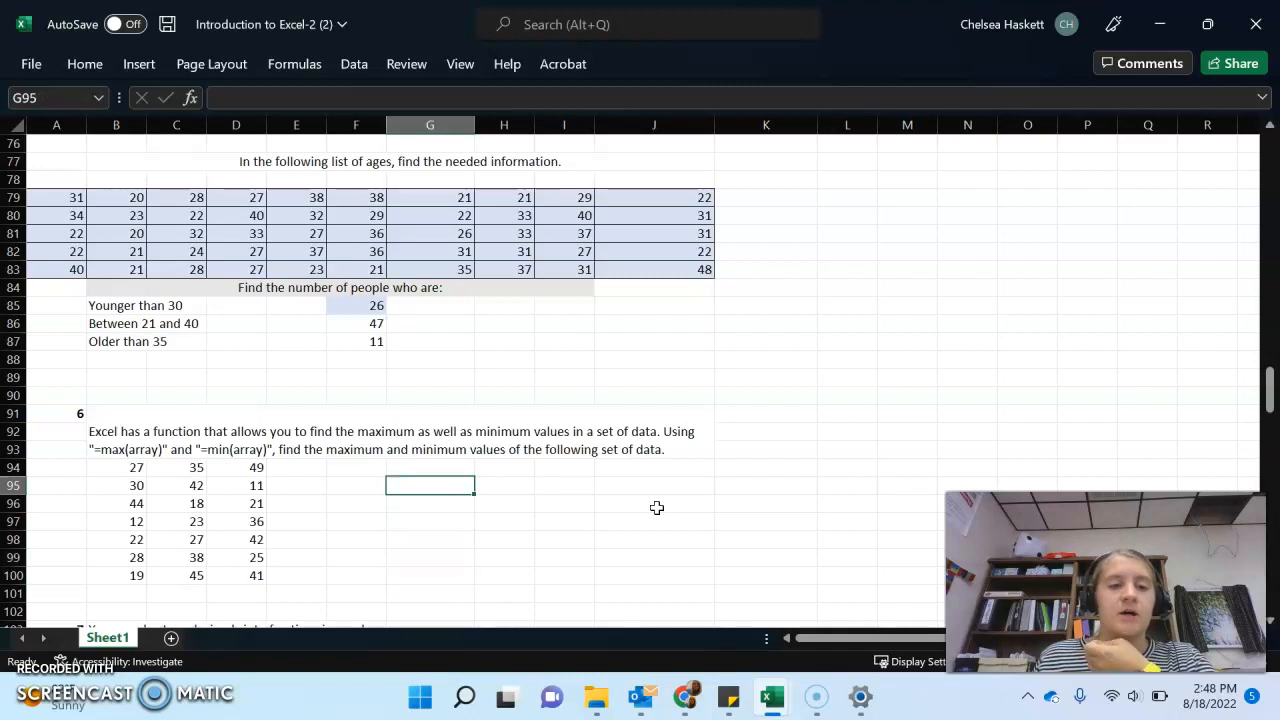
{"action": "key", "text": "Up"}
{"action": "key", "text": "Left"}
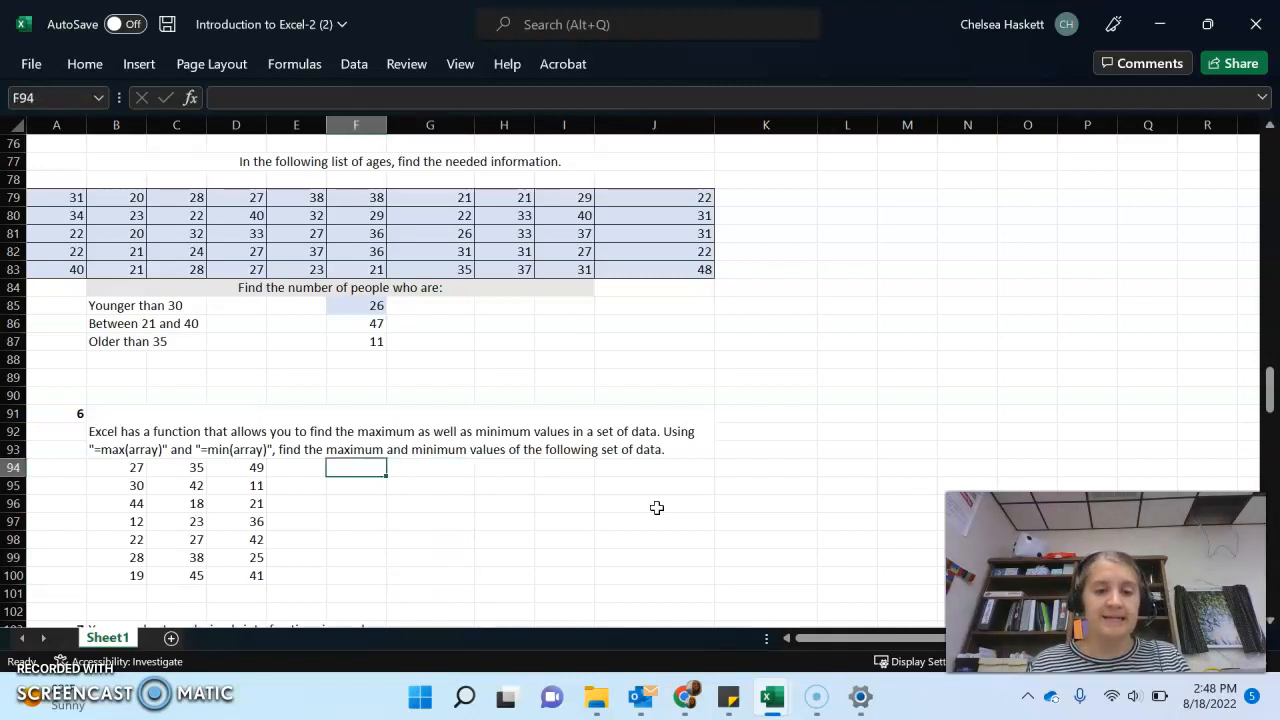
{"action": "type", "text": "=max("}
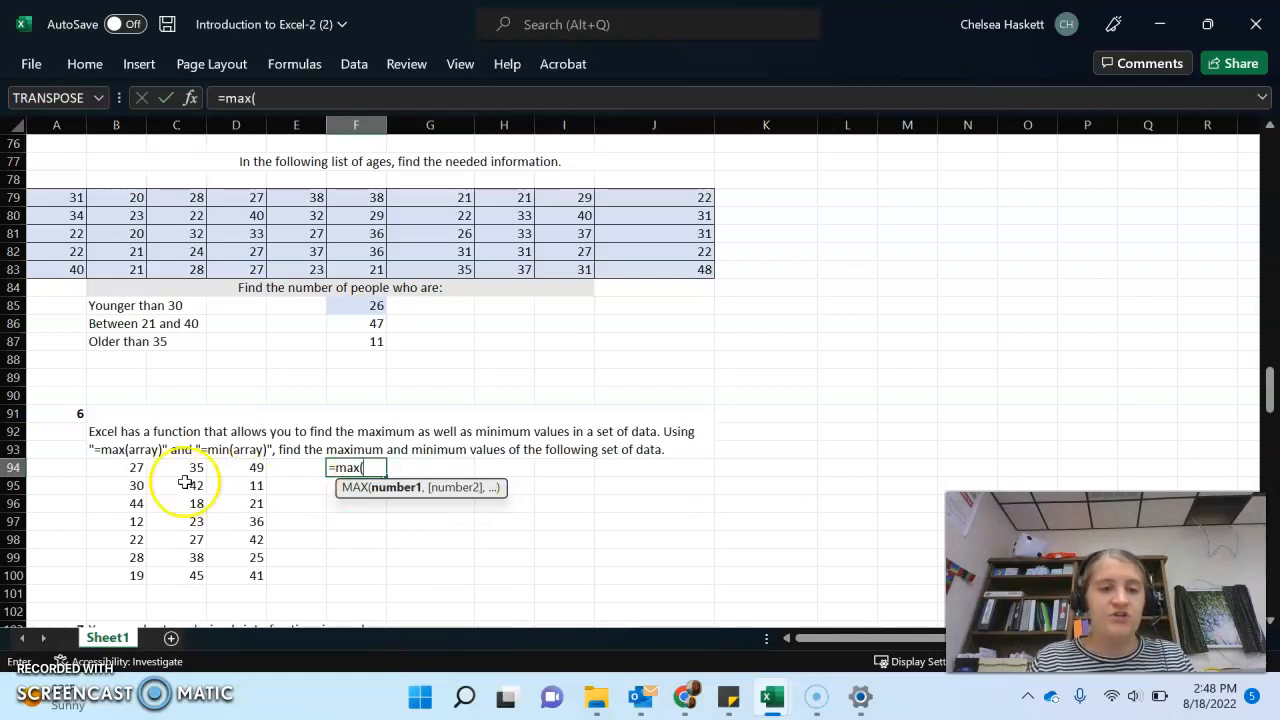
{"action": "left_click", "coordinate": [133, 469]}
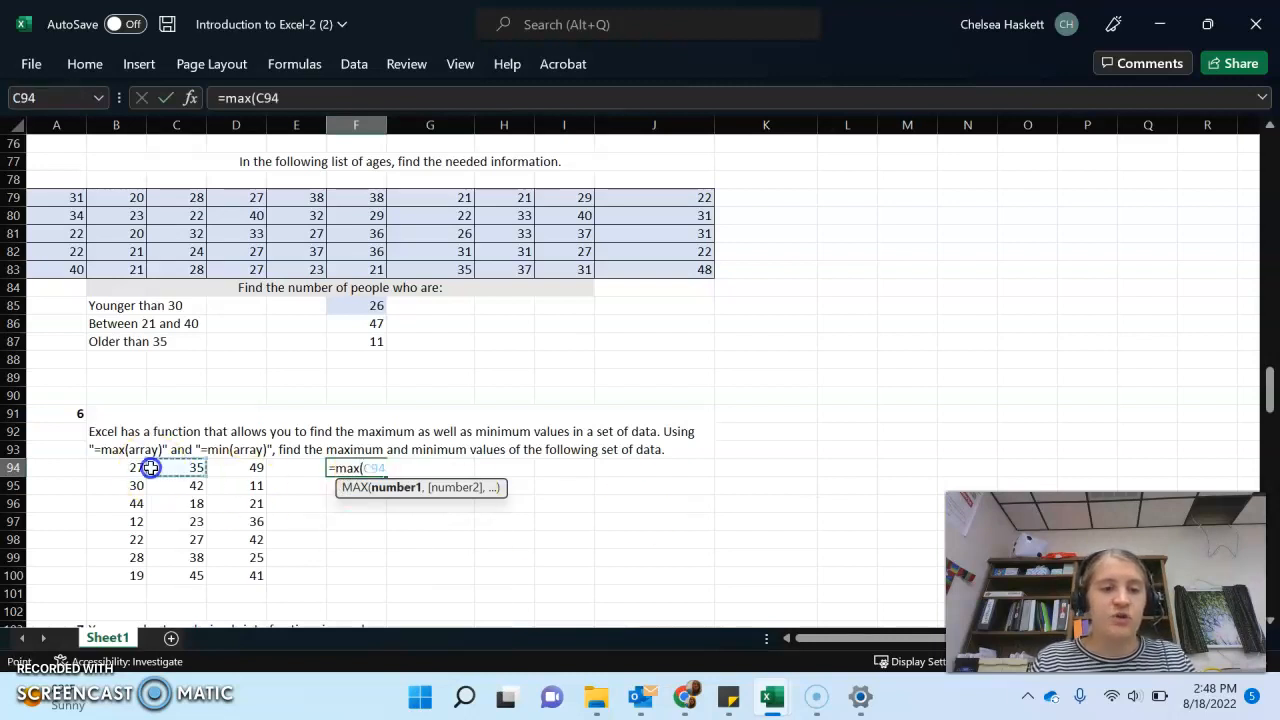
{"action": "left_click_drag", "start_coordinate": [133, 469], "coordinate": [251, 580]}
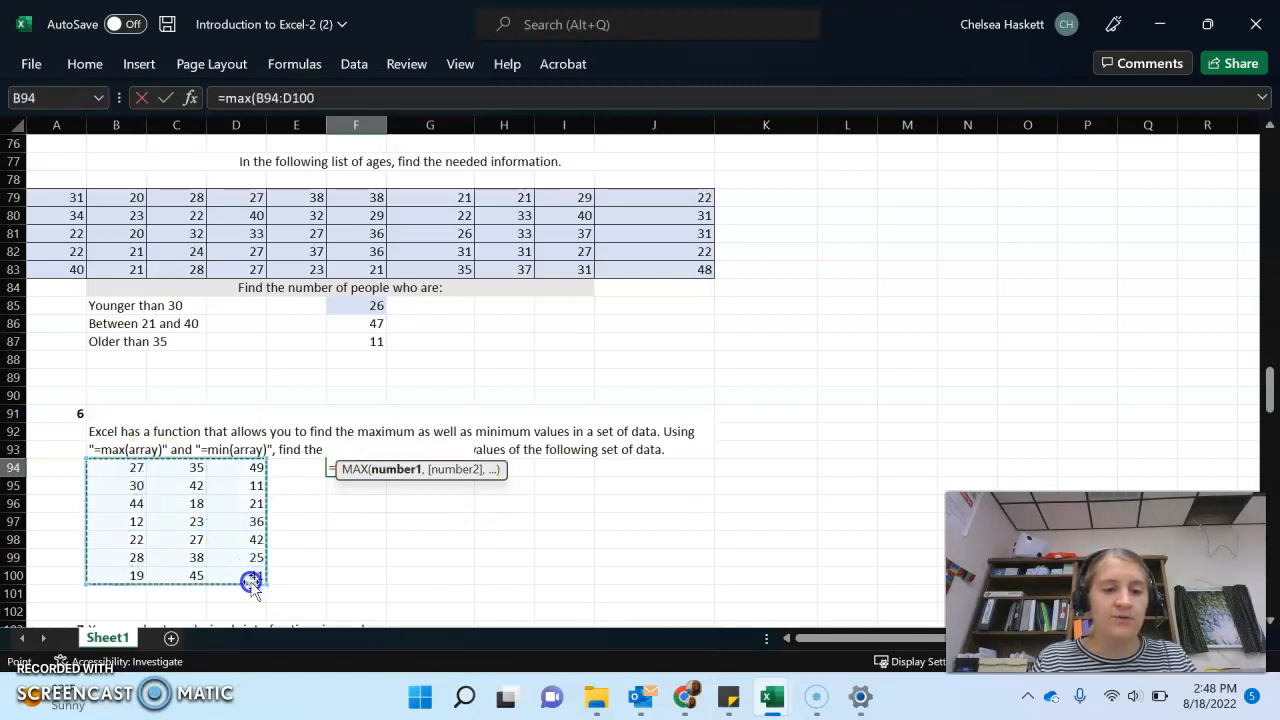
{"action": "key", "text": "Return"}
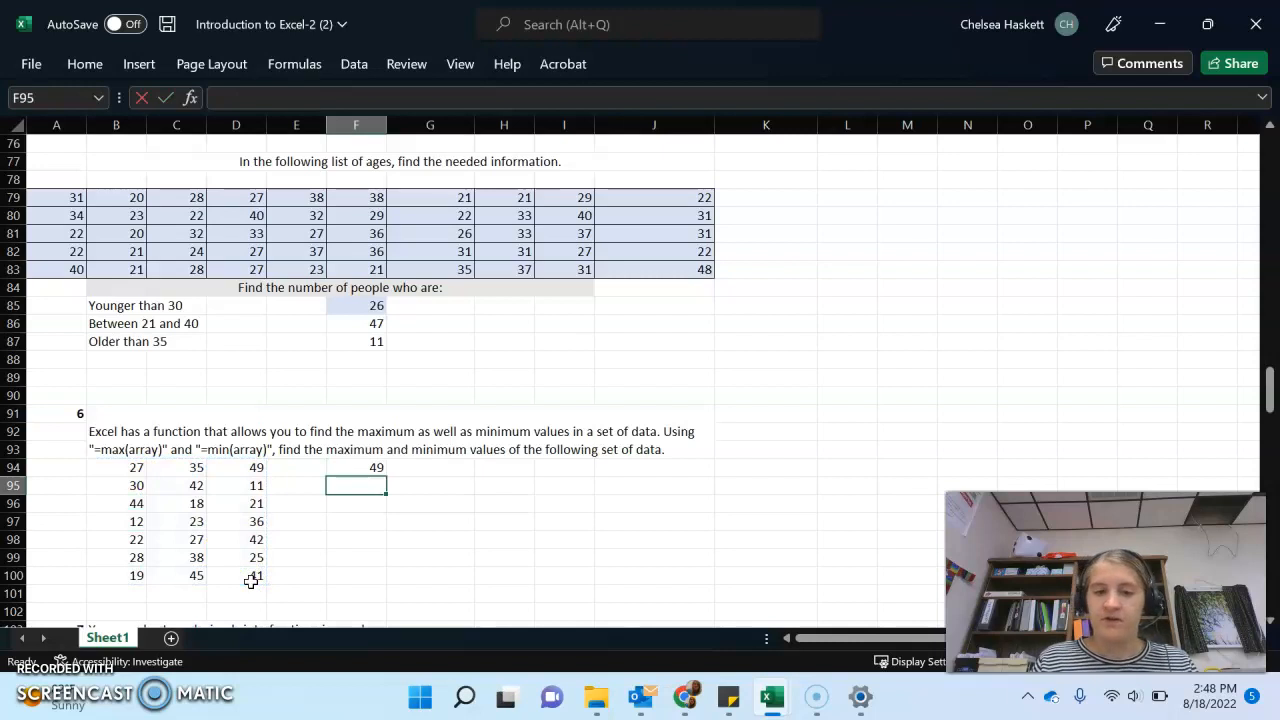
Label the results by entering "Max:" in cell E94 and "Min:" in cell E95
{"action": "key", "text": "Left"}
{"action": "key", "text": "Up"}
{"action": "type", "text": "Max:"}
{"action": "key", "text": "Return"}
{"action": "type", "text": "Min:"}
Find the minimum of question 6's data in cell F95 with the formula =min(B94:D100)
{"action": "key", "text": "Right"}
{"action": "type", "text": "=mi"}
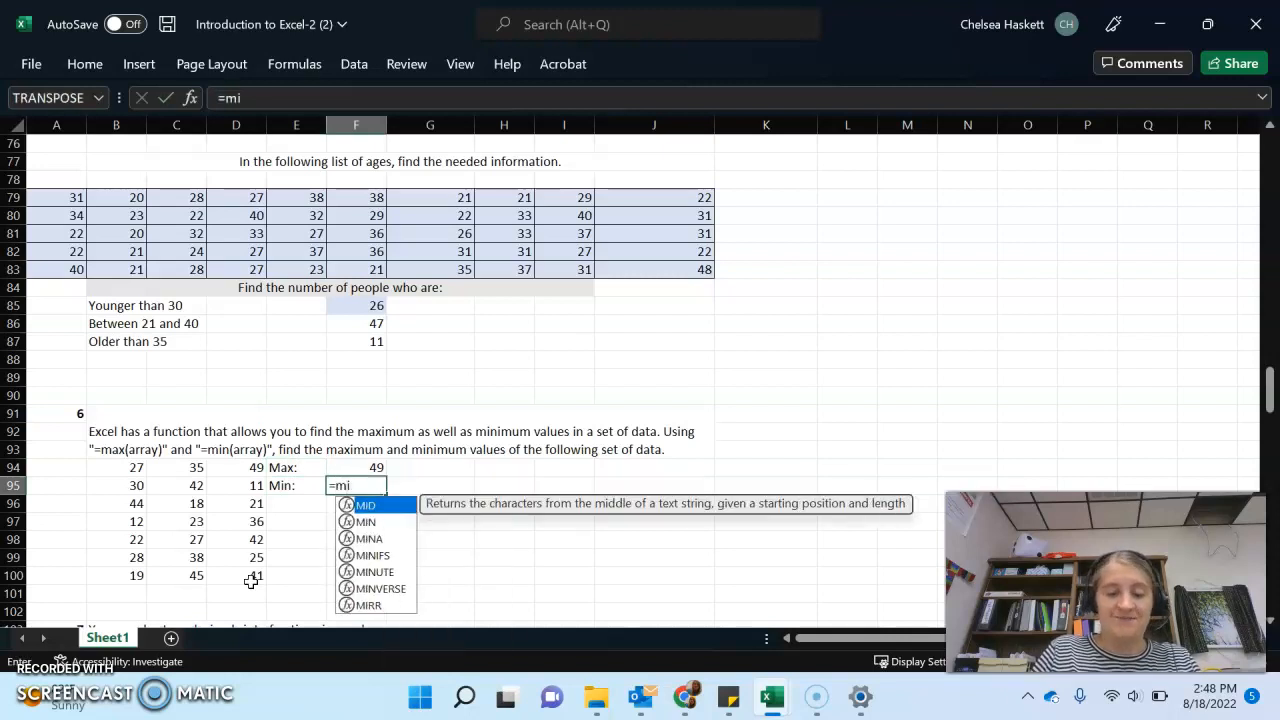
{"action": "type", "text": "n("}
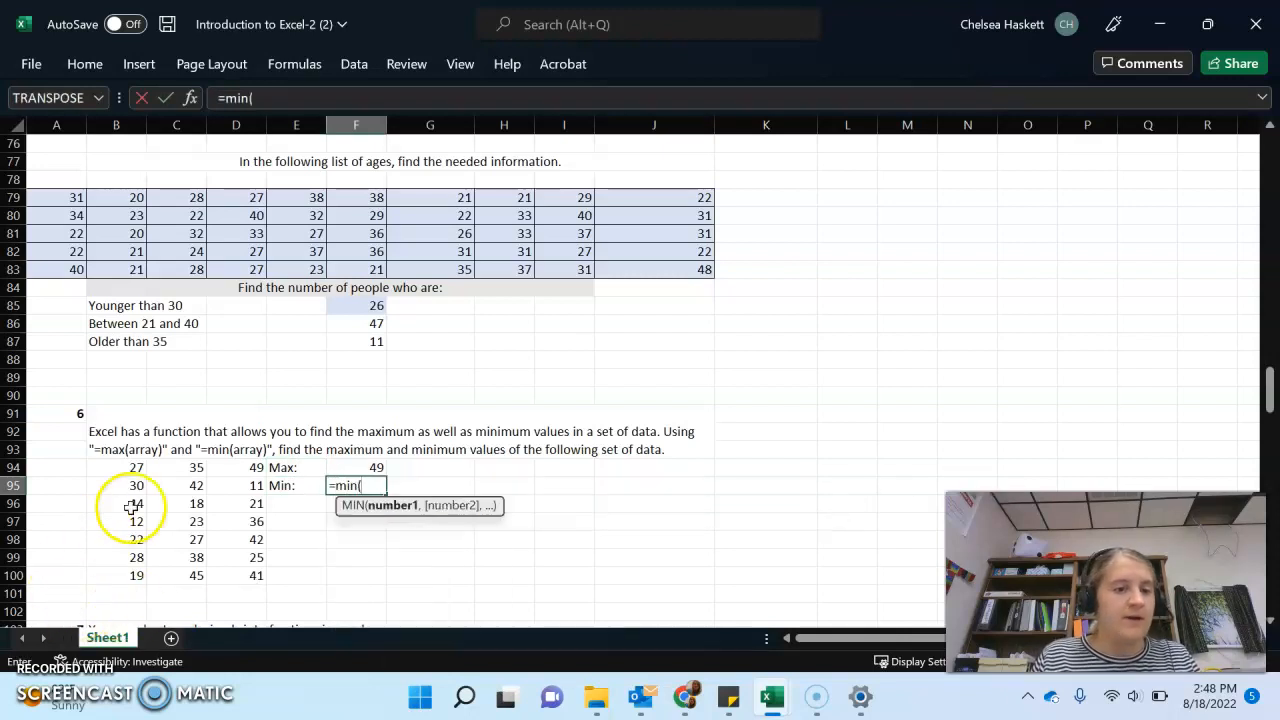
{"action": "left_click_drag", "start_coordinate": [100, 466], "coordinate": [225, 574]}
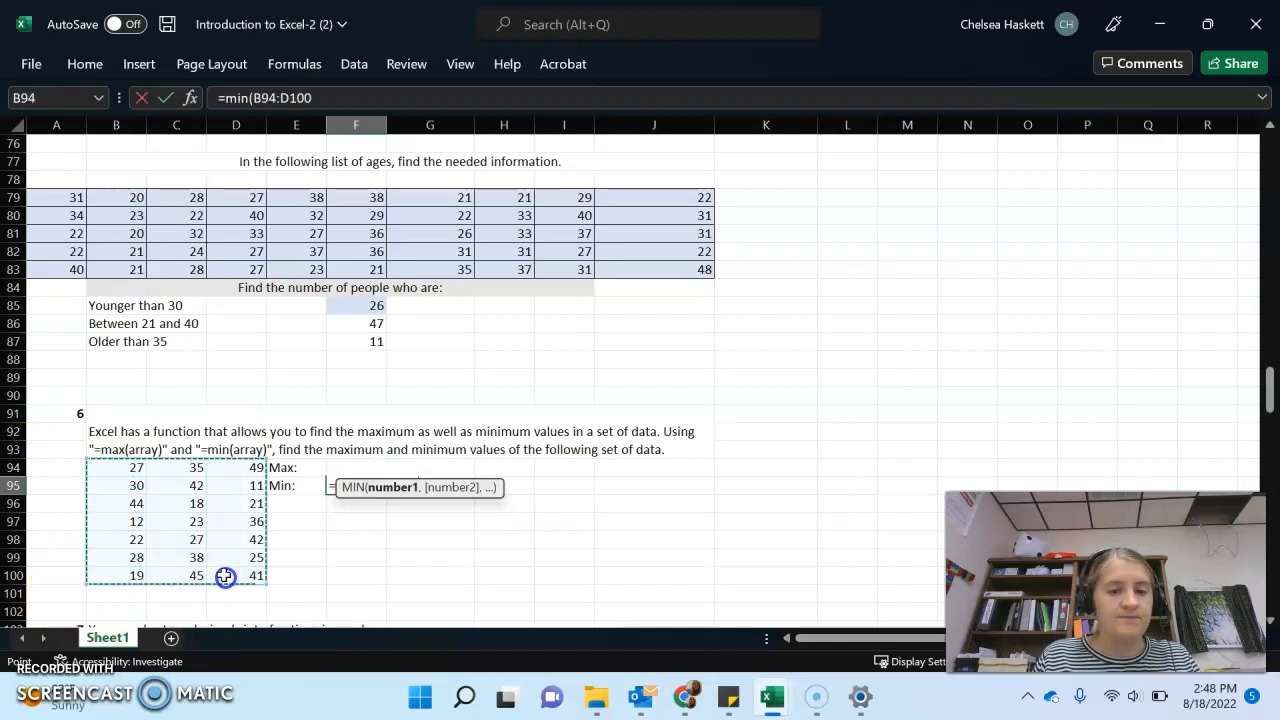
{"action": "key", "text": "Return"}
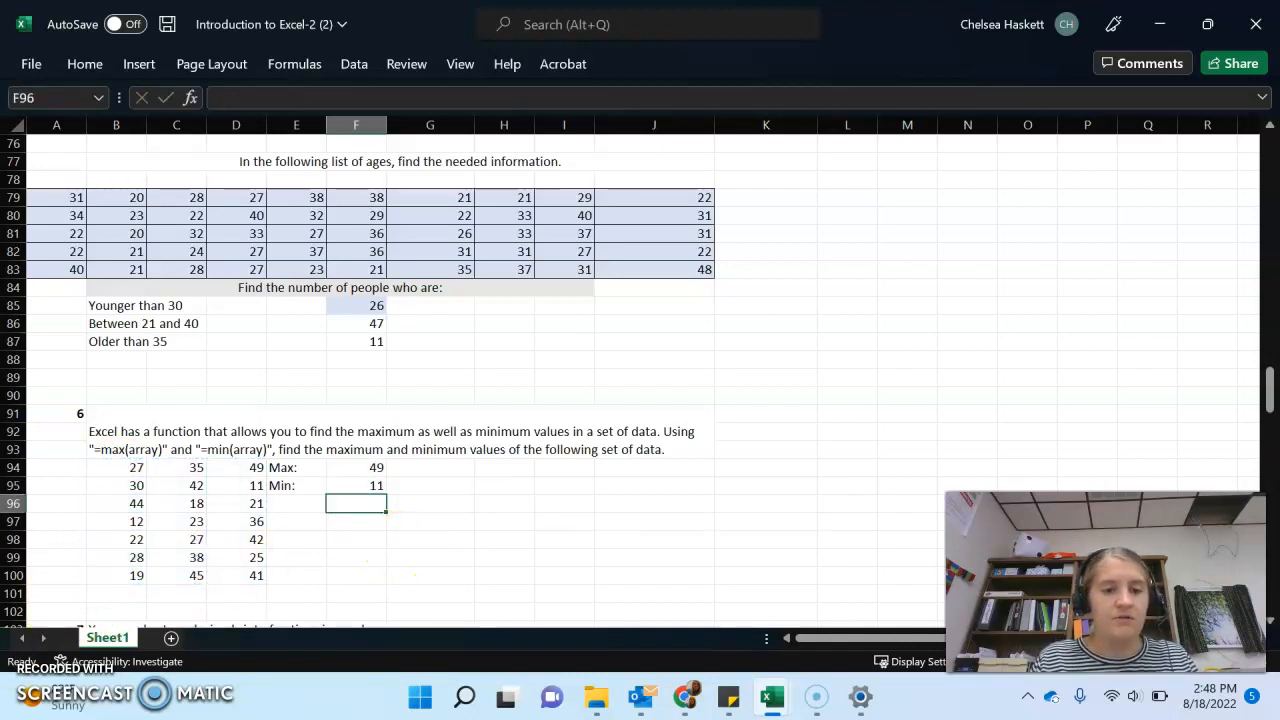
Select the decimals in cells B104:B107 under question 7
{"action": "left_click", "coordinate": [372, 527]}
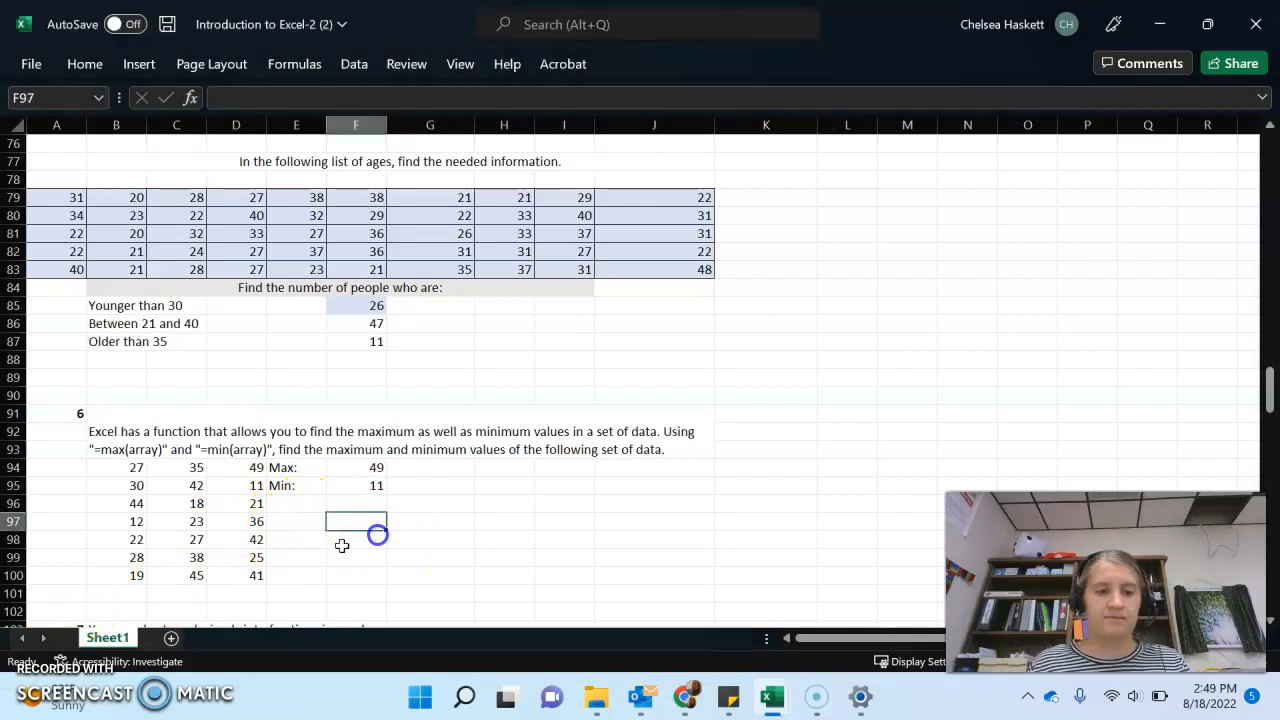
{"action": "key", "text": "Down"}
{"action": "key", "text": "Down"}
{"action": "key", "text": "Down"}
{"action": "key", "text": "Down"}
{"action": "key", "text": "Down"}
{"action": "key", "text": "Down"}
{"action": "key", "text": "Down"}
{"action": "key", "text": "Down"}
{"action": "key", "text": "Down"}
{"action": "key", "text": "Down"}
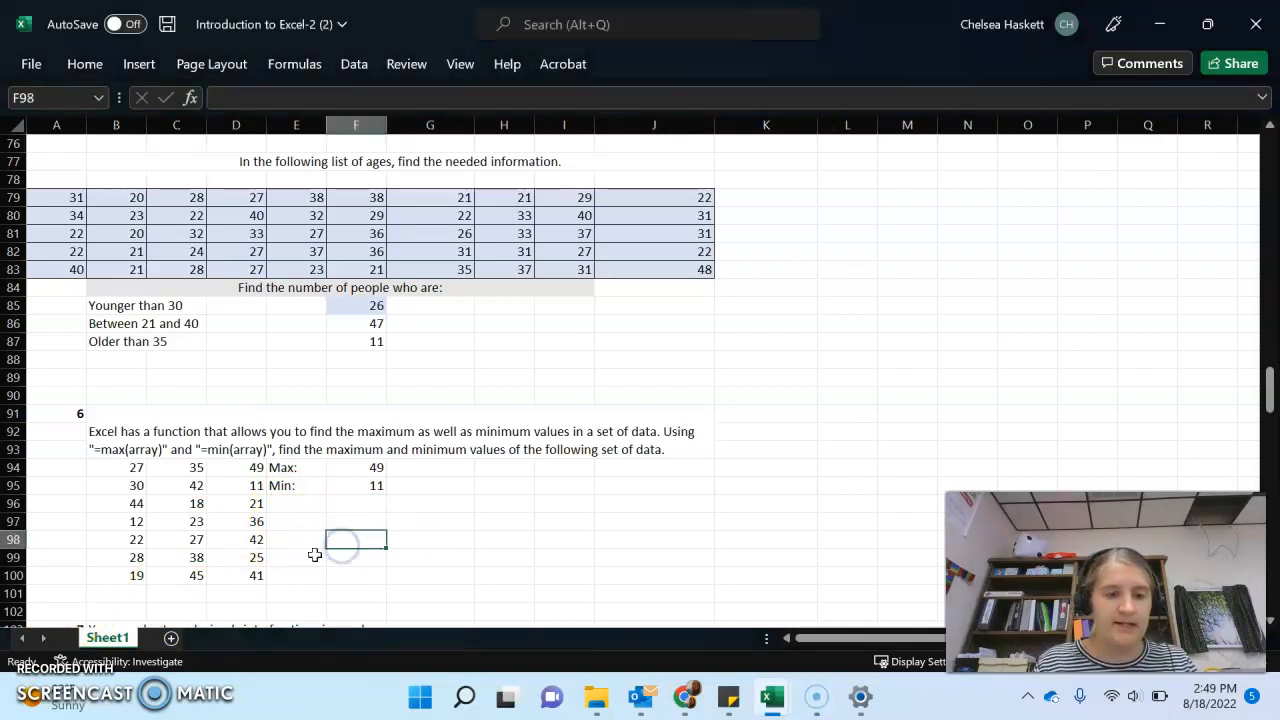
{"action": "key", "text": "Down"}
{"action": "key", "text": "Down"}
{"action": "key", "text": "Down"}
{"action": "key", "text": "Down"}
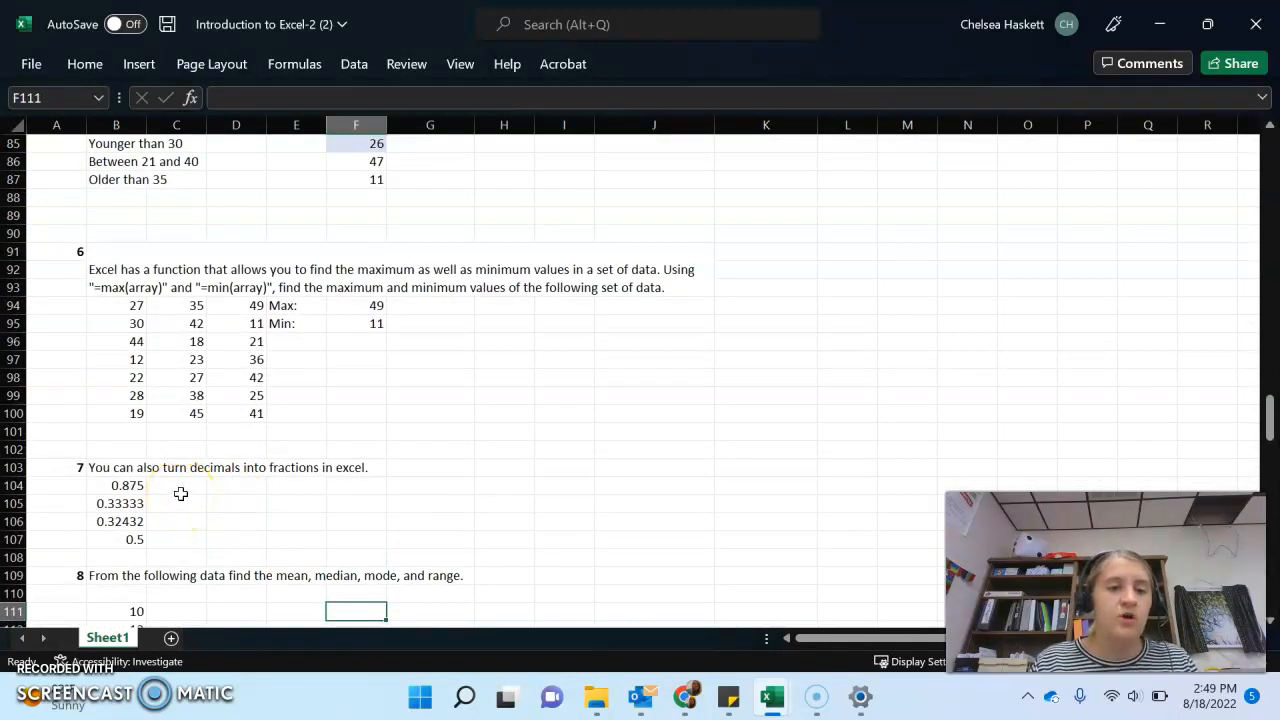
{"action": "left_click_drag", "start_coordinate": [129, 486], "coordinate": [138, 539]}
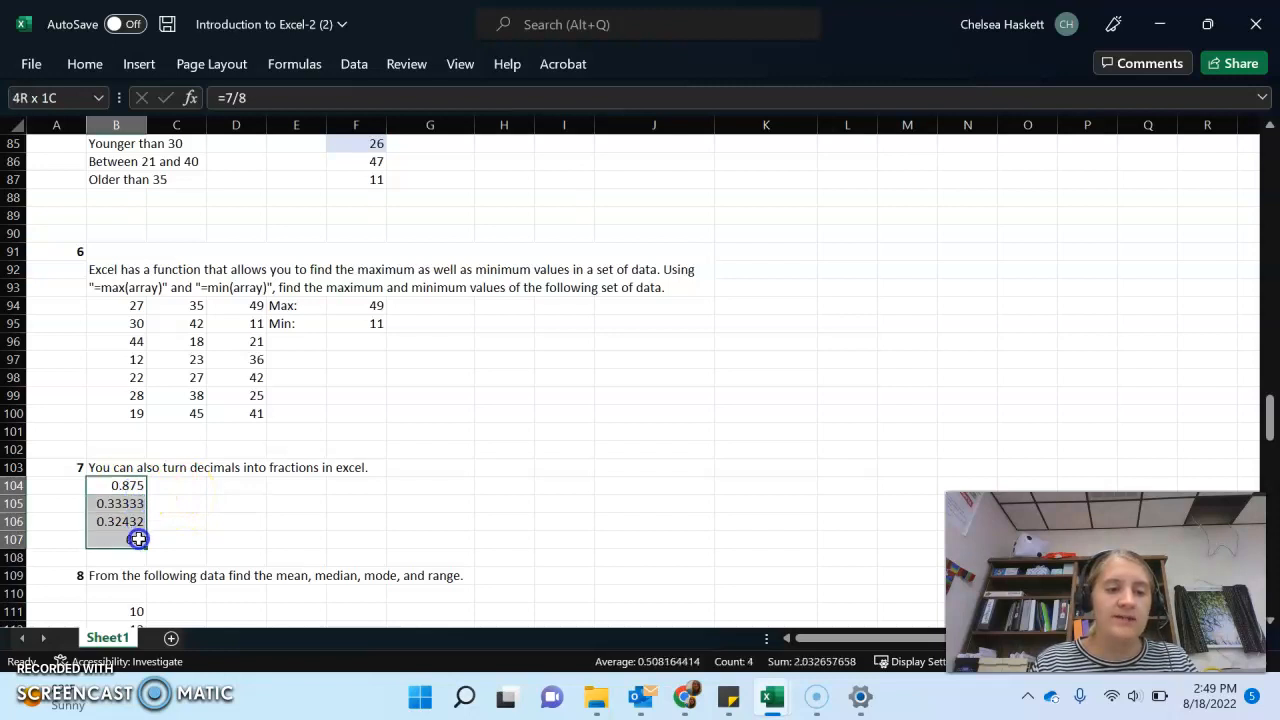
Try the Short Date and Percentage number formats on the selected decimals in B104:B107
{"action": "left_click", "coordinate": [80, 66]}
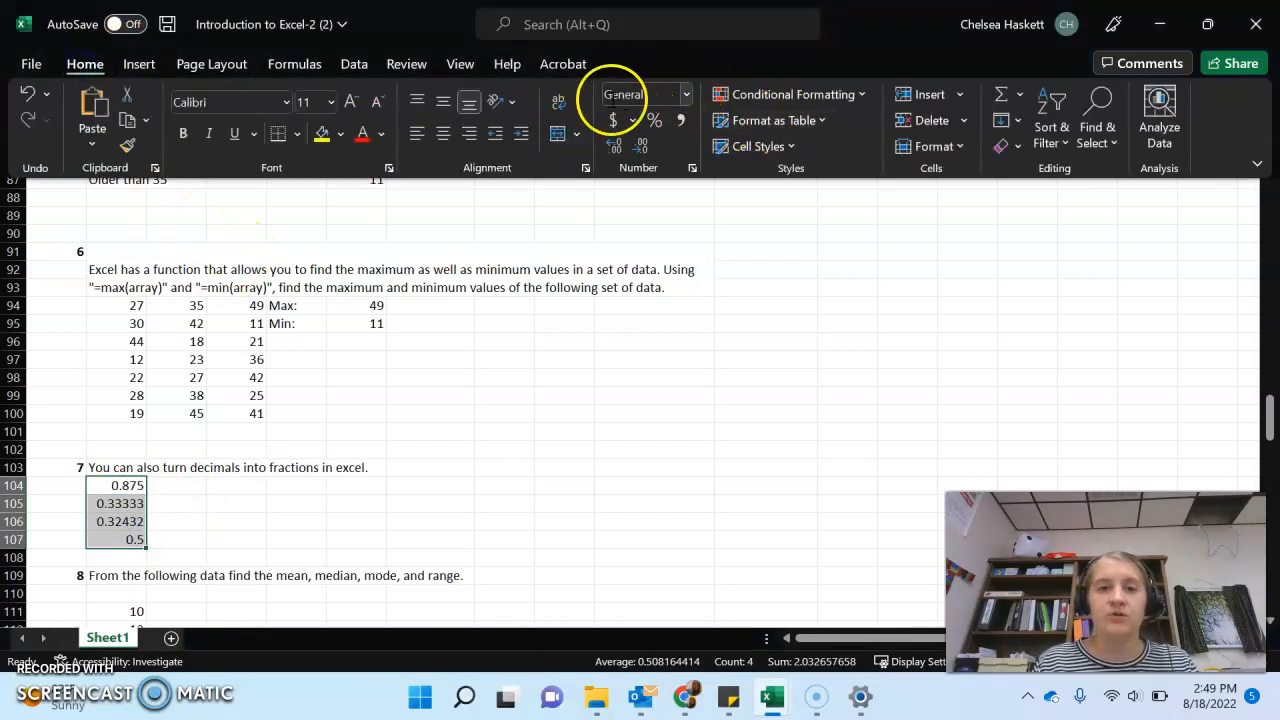
{"action": "left_click", "coordinate": [687, 95]}
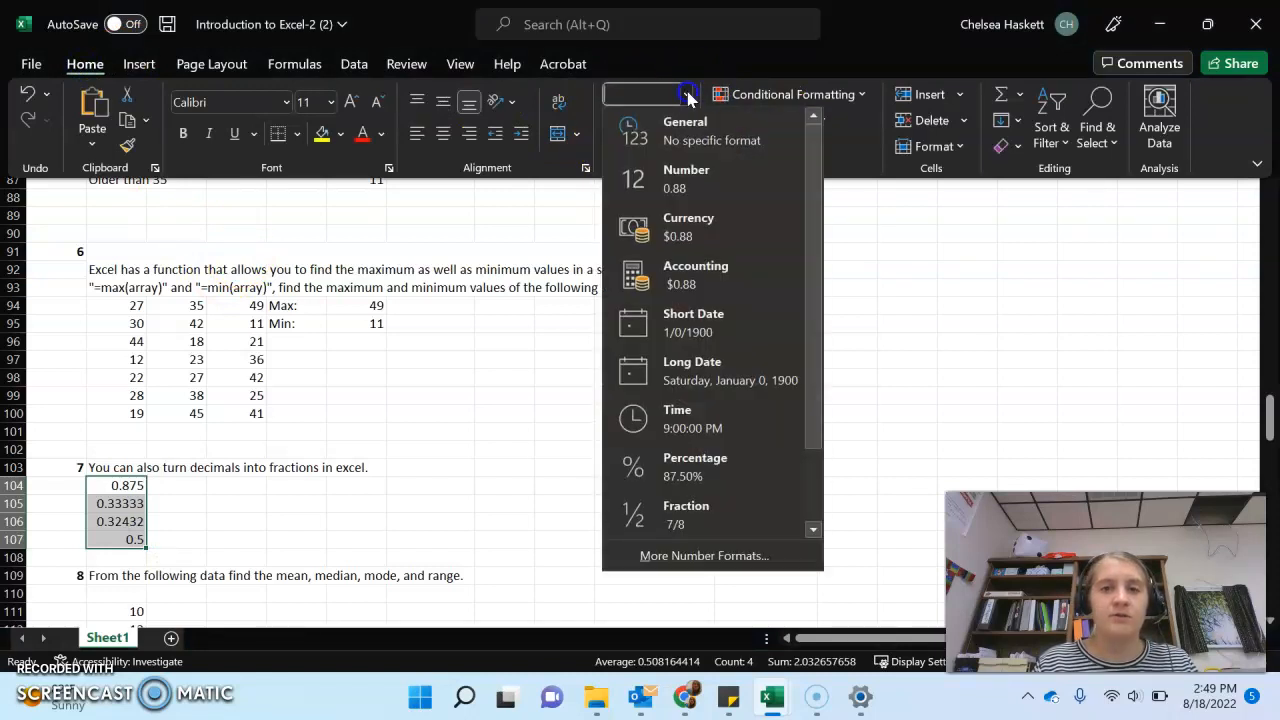
{"action": "left_click", "coordinate": [801, 320]}
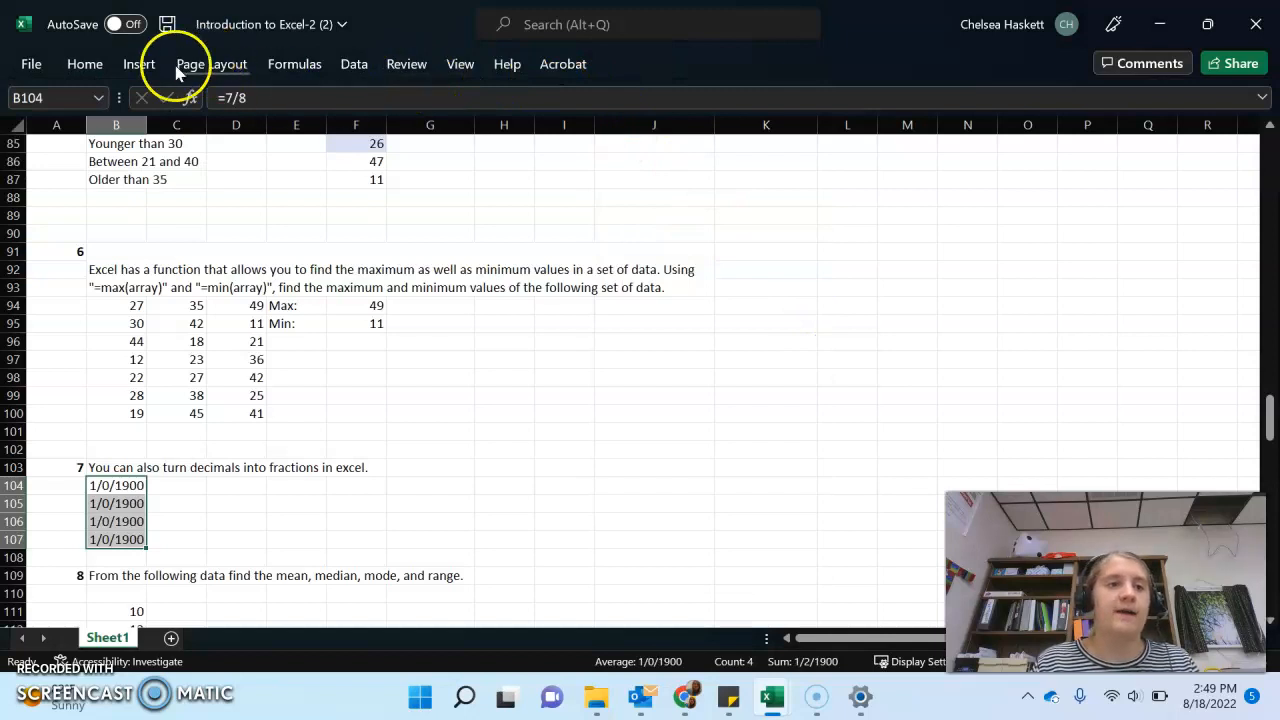
{"action": "left_click", "coordinate": [86, 63]}
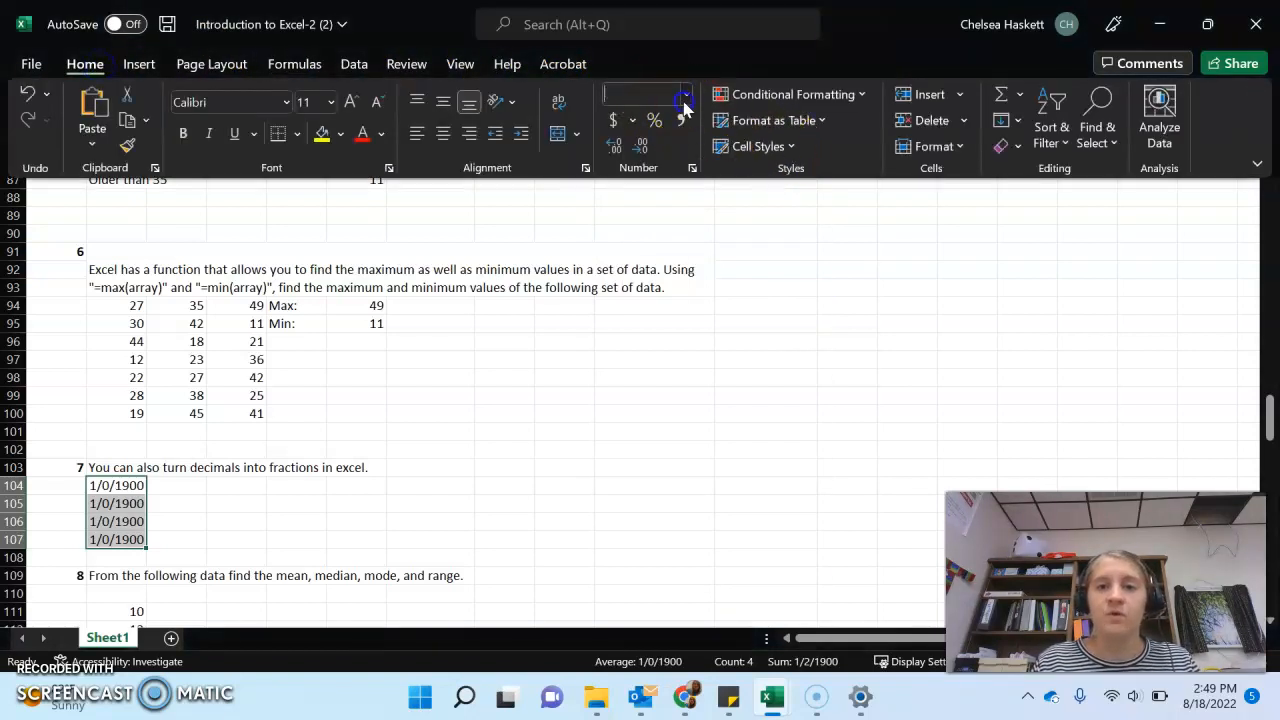
{"action": "left_click", "coordinate": [686, 94]}
{"action": "scroll", "coordinate": [808, 242], "scroll_direction": "down", "scroll_amount": 2}
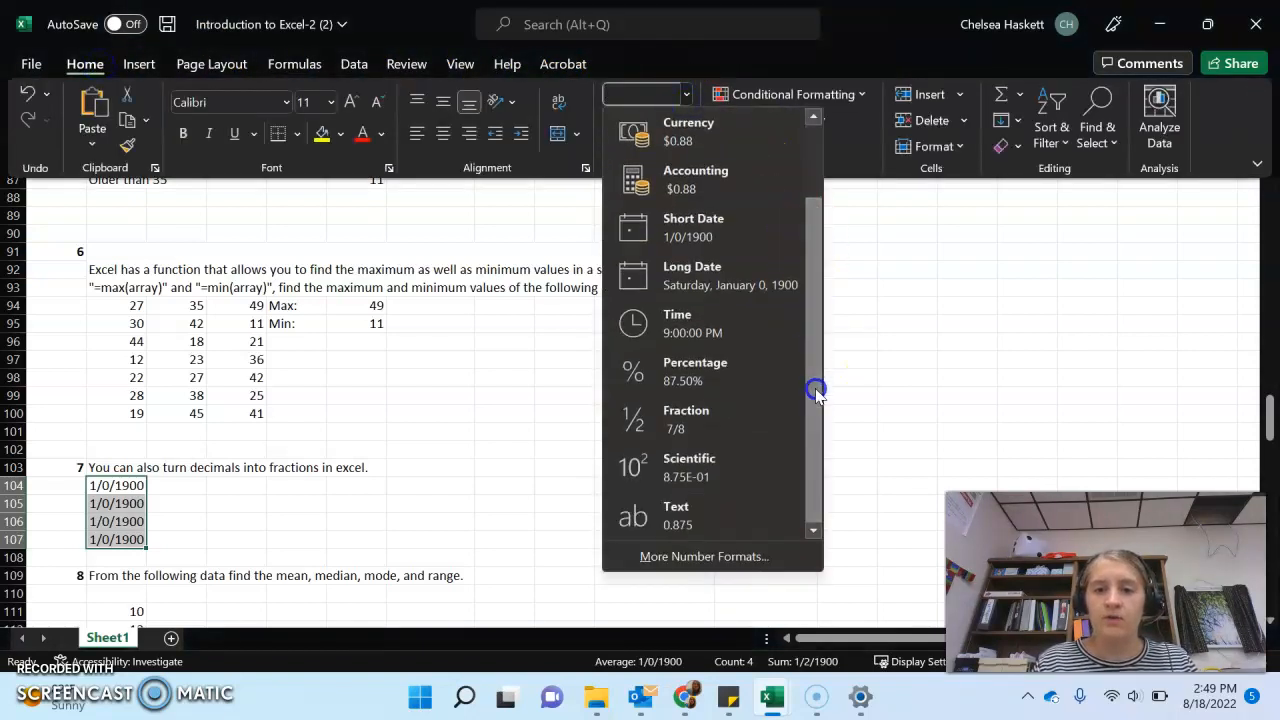
{"action": "left_click", "coordinate": [765, 385]}
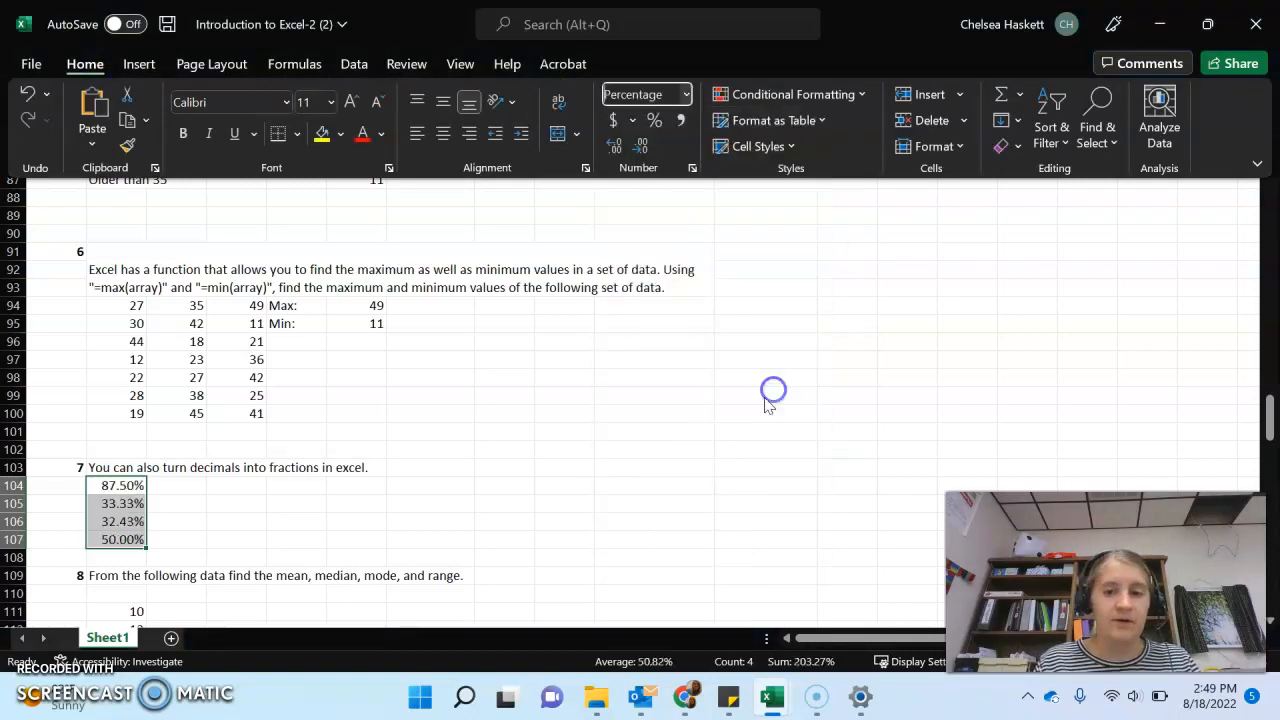
Apply the Fraction number format to cells B104:B107 and deselect them
{"action": "left_click", "coordinate": [686, 94]}
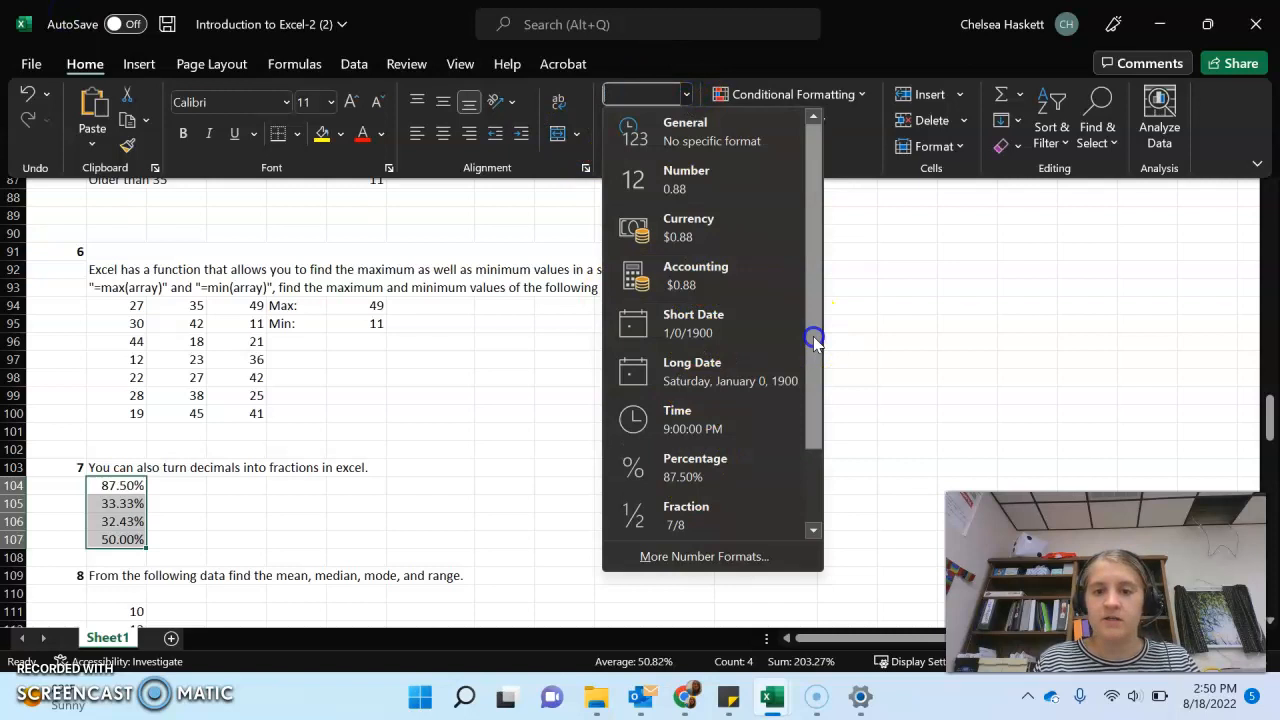
{"action": "scroll", "coordinate": [814, 337], "scroll_direction": "down", "scroll_amount": 2}
{"action": "left_click", "coordinate": [686, 425]}
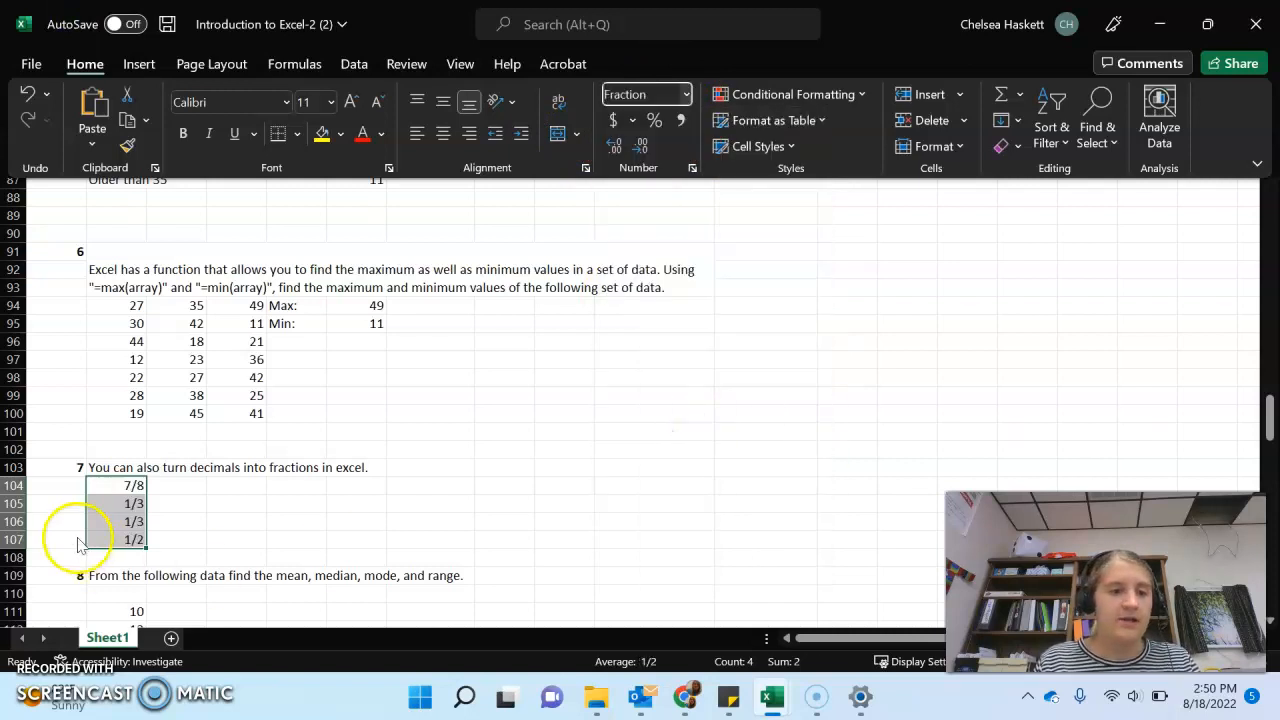
{"action": "mouse_move", "coordinate": [468, 700]}
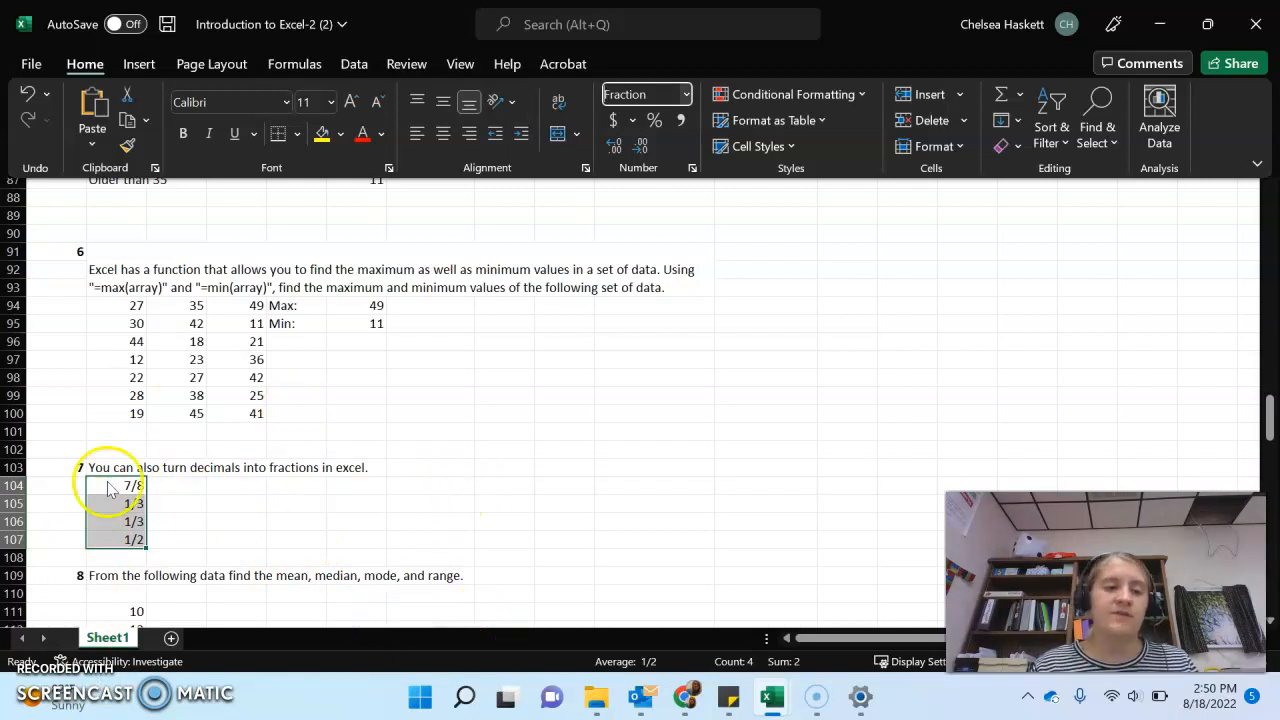
{"action": "left_click", "coordinate": [194, 517]}
{"action": "left_click", "coordinate": [230, 503]}
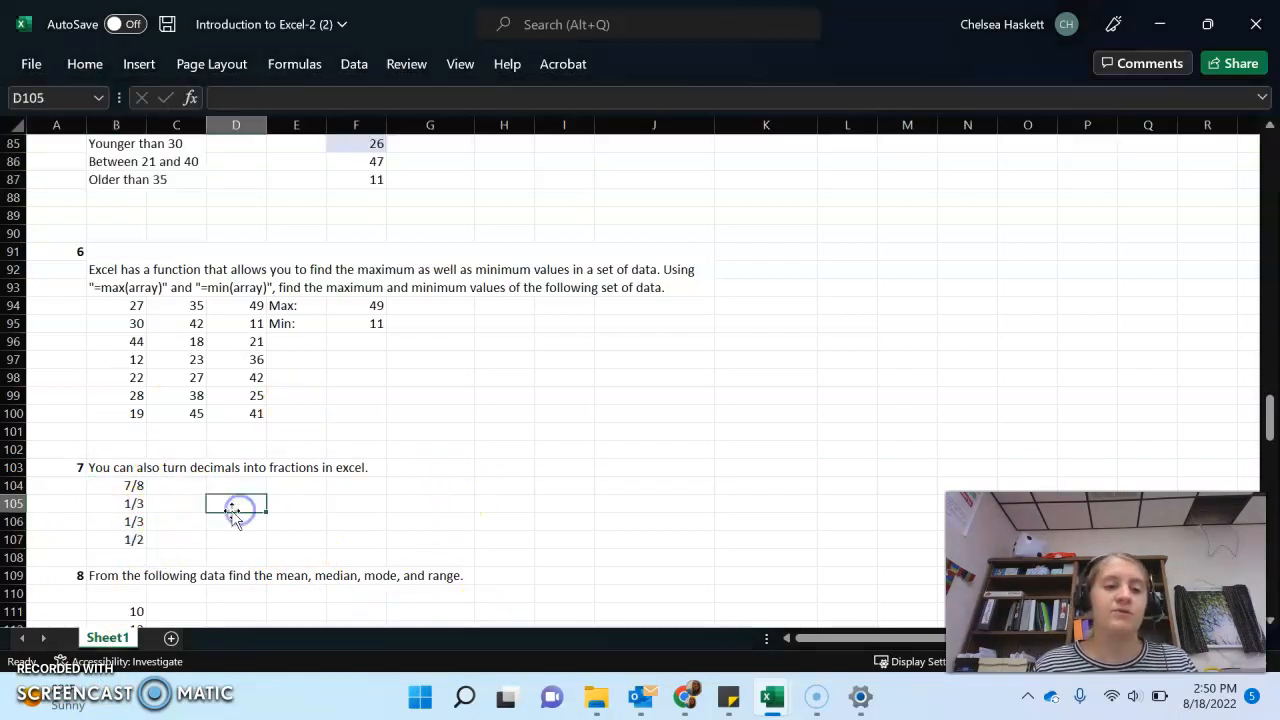
{"action": "left_click", "coordinate": [243, 524]}
Calculate the mean of question 8's data in cell D111 with the formula =average(B111:B122)
{"action": "key", "text": "Down"}
{"action": "key", "text": "Down"}
{"action": "key", "text": "Down"}
{"action": "key", "text": "Down"}
{"action": "key", "text": "Down"}
{"action": "key", "text": "Down"}
{"action": "key", "text": "Down"}
{"action": "key", "text": "Down"}
{"action": "key", "text": "Down"}
{"action": "key", "text": "Down"}
{"action": "key", "text": "Down"}
{"action": "key", "text": "Down"}
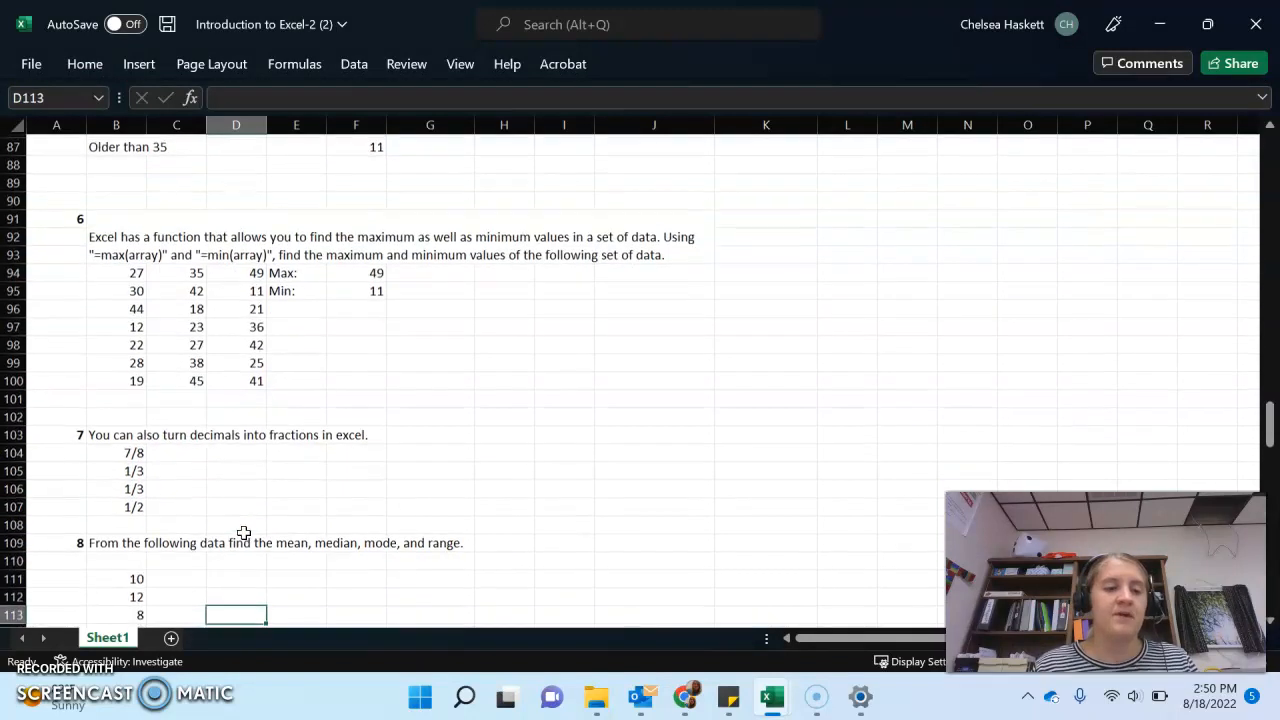
{"action": "key", "text": "Down"}
{"action": "key", "text": "Down"}
{"action": "key", "text": "Down"}
{"action": "key", "text": "Down"}
{"action": "key", "text": "Down"}
{"action": "key", "text": "Down"}
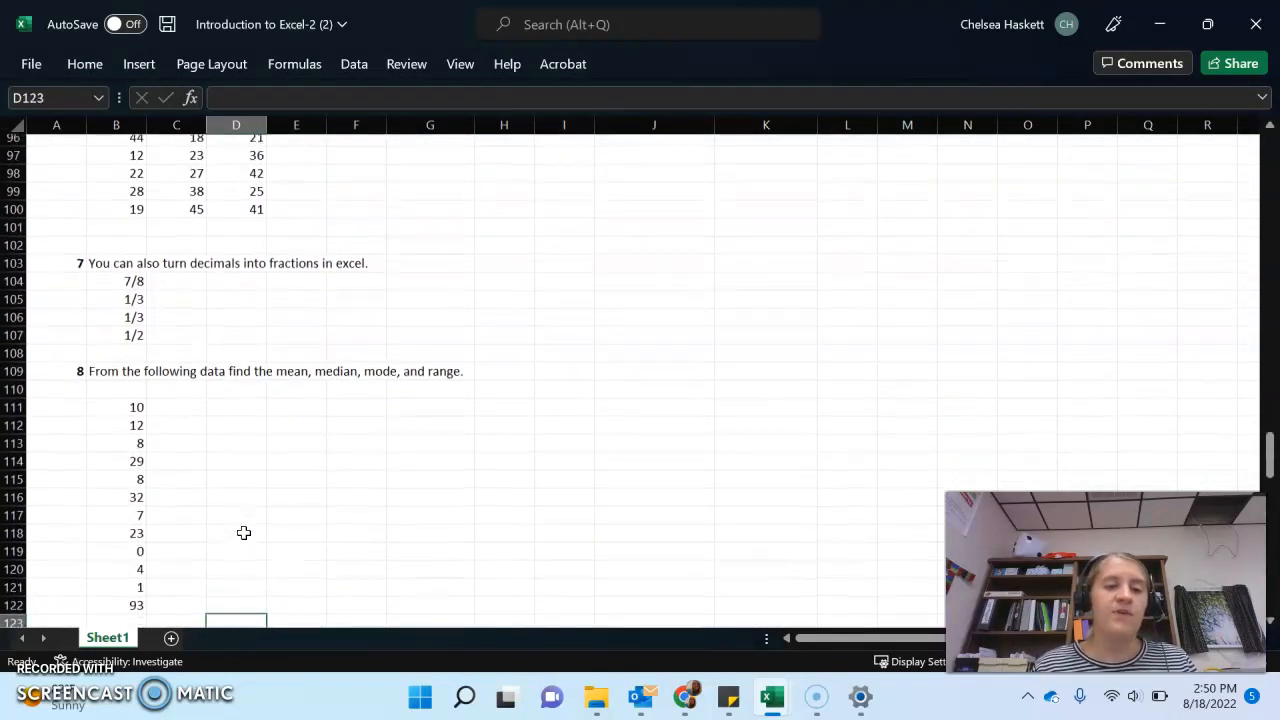
{"action": "key", "text": "Up"}
{"action": "key", "text": "Up"}
{"action": "key", "text": "Up"}
{"action": "key", "text": "Up"}
{"action": "key", "text": "Up"}
{"action": "key", "text": "Up"}
{"action": "key", "text": "Up"}
{"action": "key", "text": "Up"}
{"action": "key", "text": "Up"}
{"action": "key", "text": "Up"}
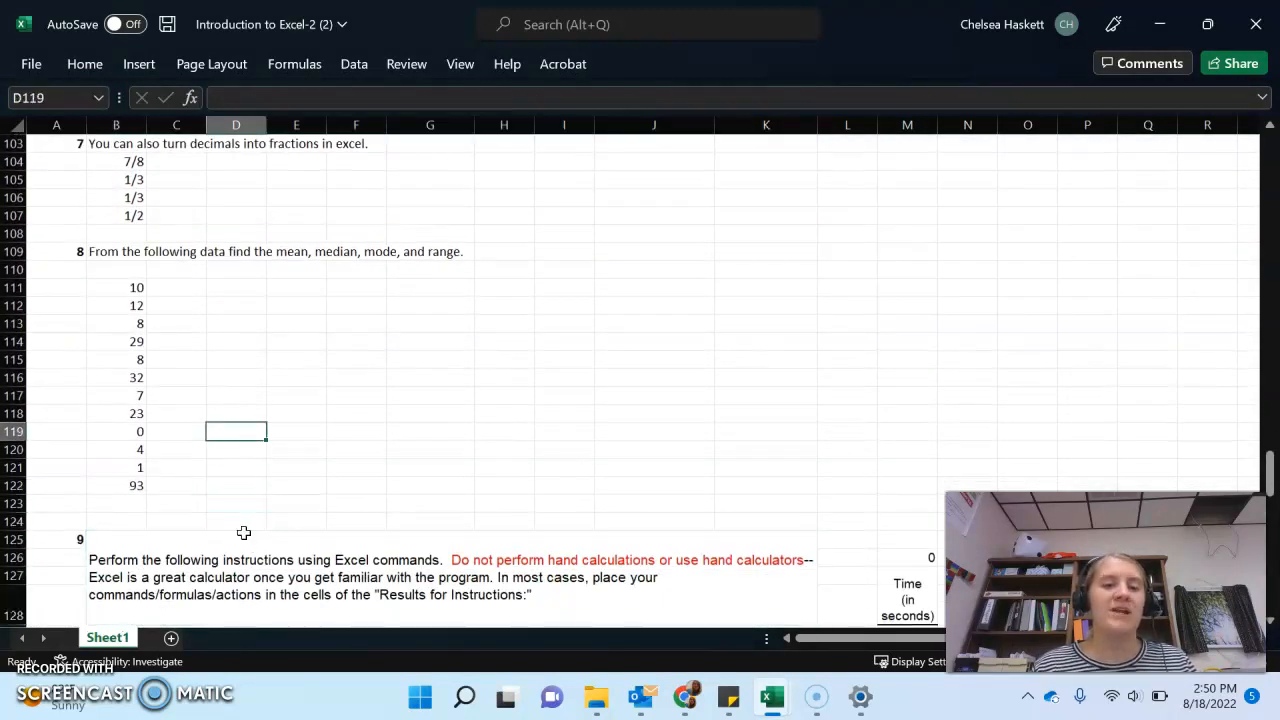
{"action": "key", "text": "Up"}
{"action": "key", "text": "Up"}
{"action": "key", "text": "Up"}
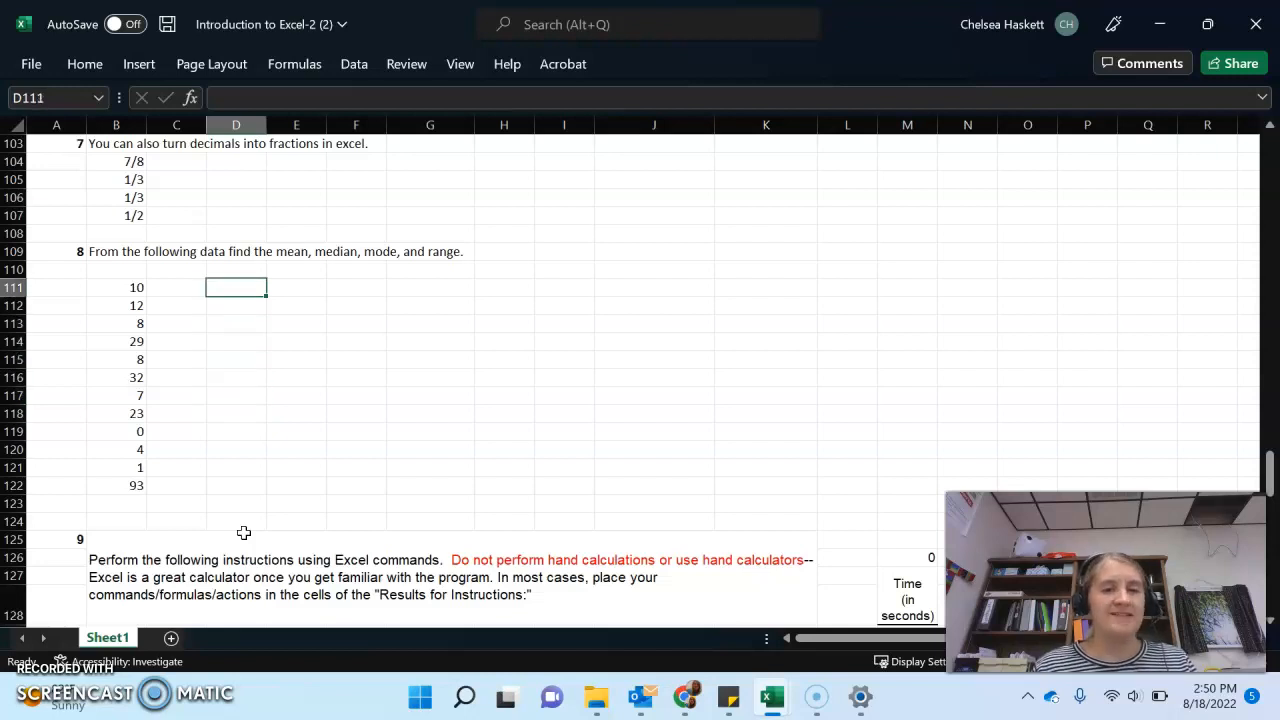
{"action": "type", "text": "="}
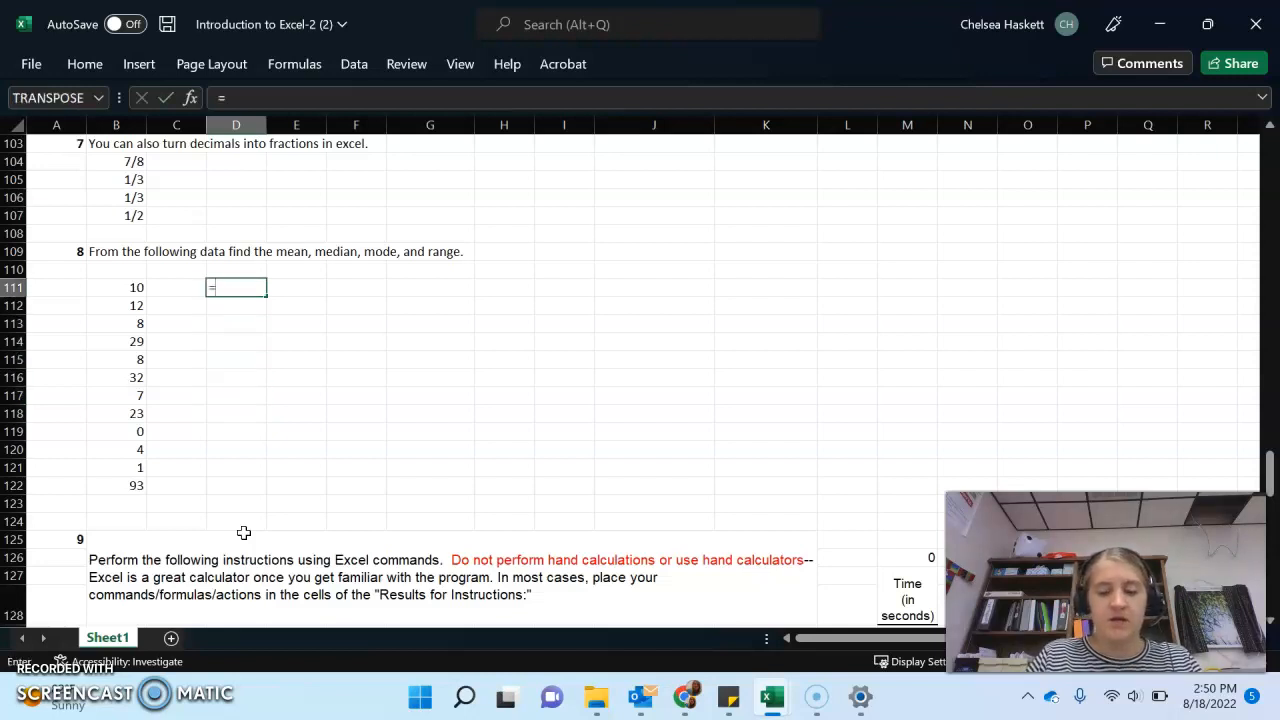
{"action": "type", "text": "av"}
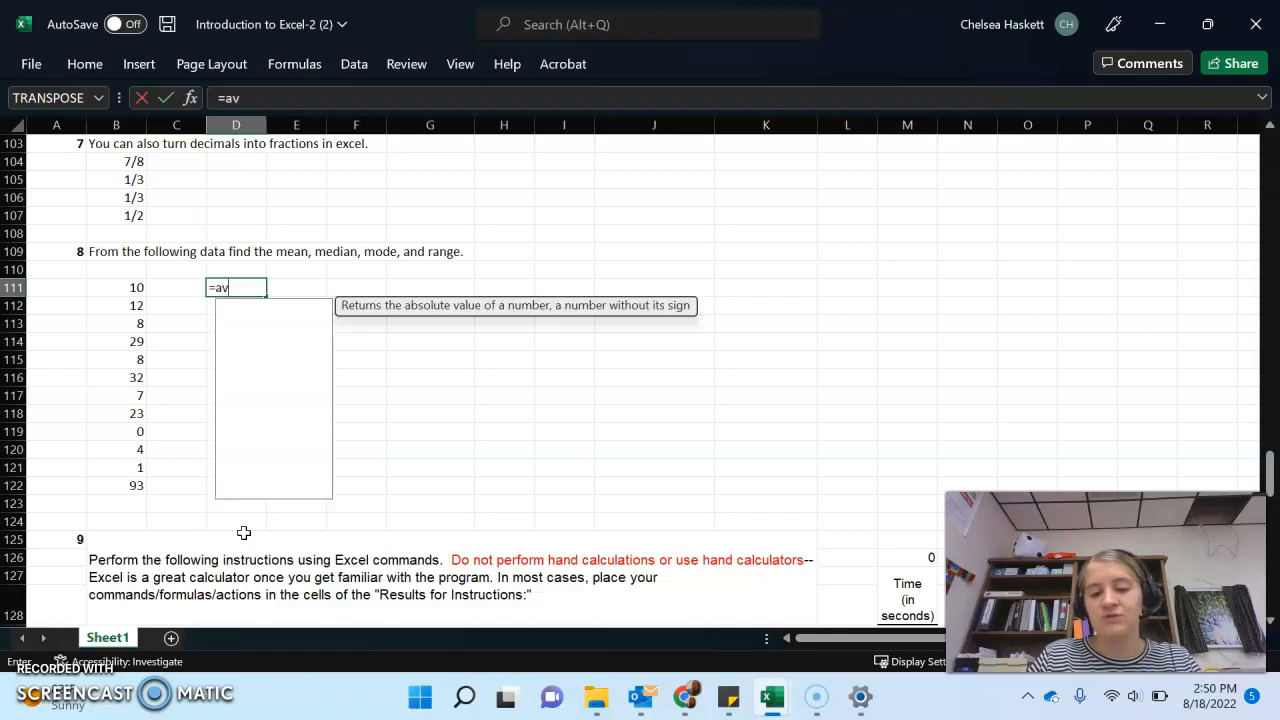
{"action": "type", "text": "erage("}
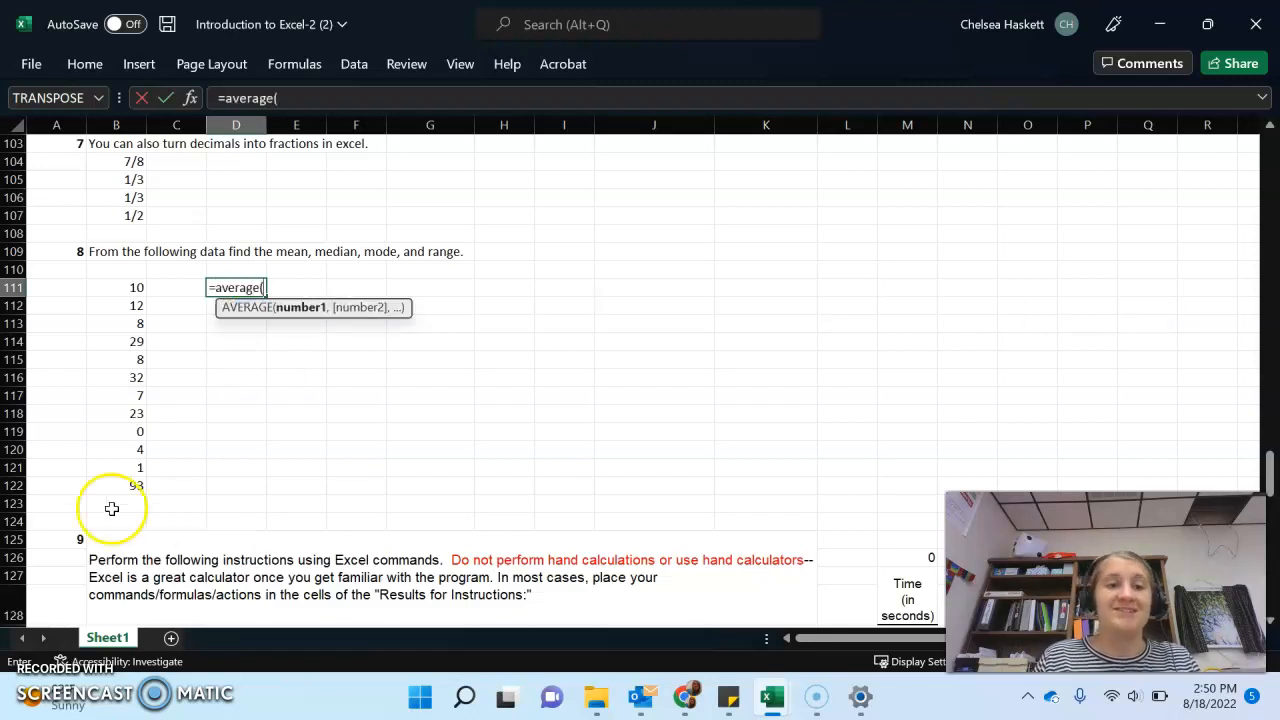
{"action": "left_click", "coordinate": [118, 286]}
{"action": "left_click_drag", "start_coordinate": [118, 286], "coordinate": [128, 486]}
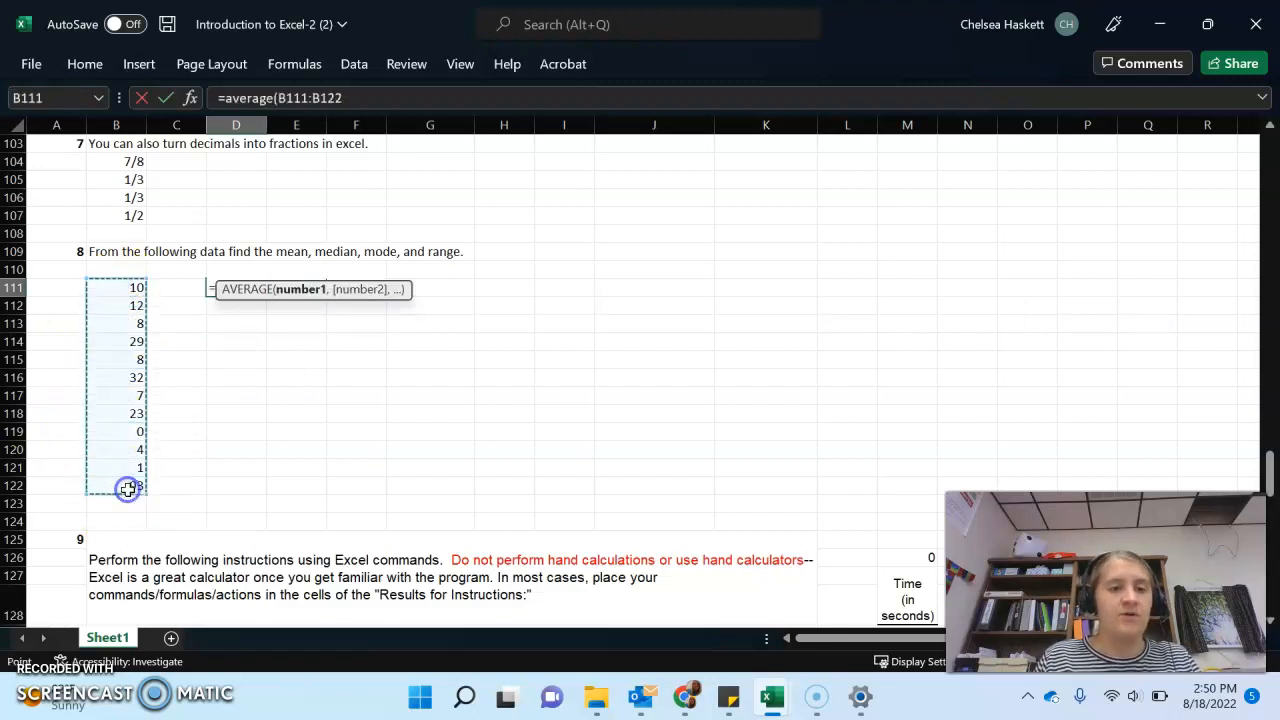
{"action": "key", "text": "Return"}
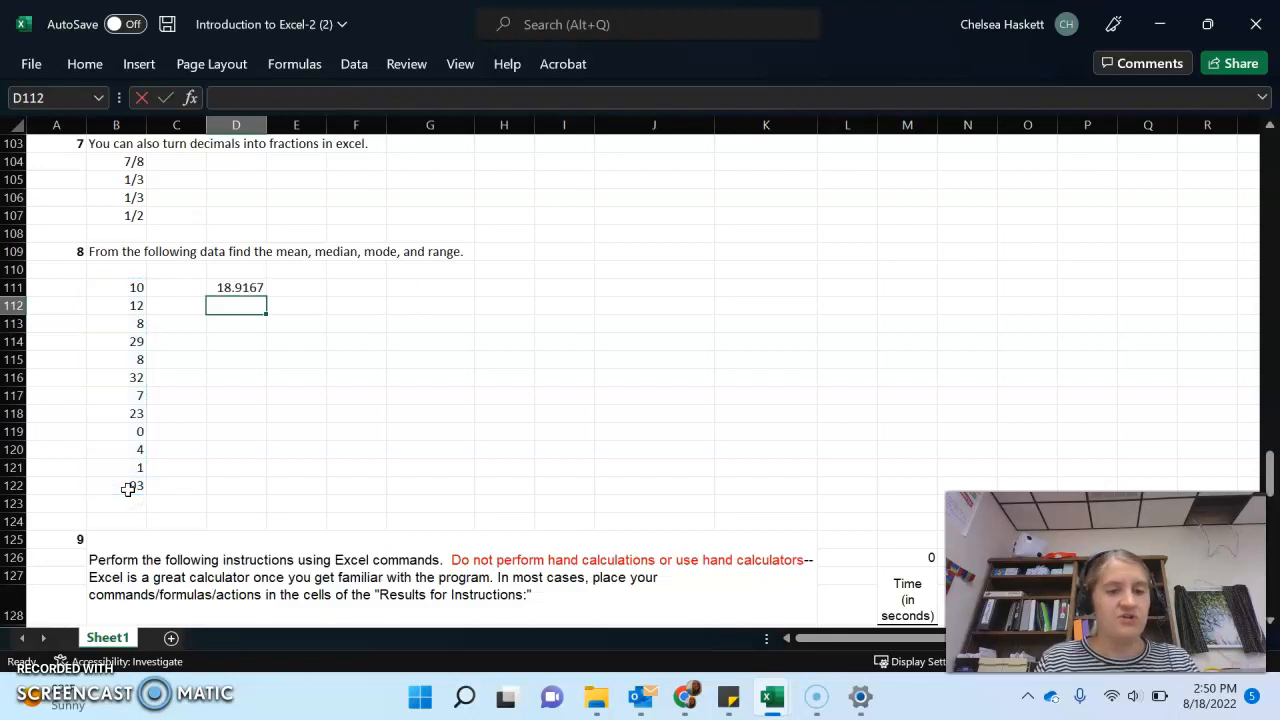
Label question 8's results by entering Mean in cell C111 and Median in cell C112
{"action": "key", "text": "Right"}
{"action": "key", "text": "Right"}
{"action": "key", "text": "Up"}
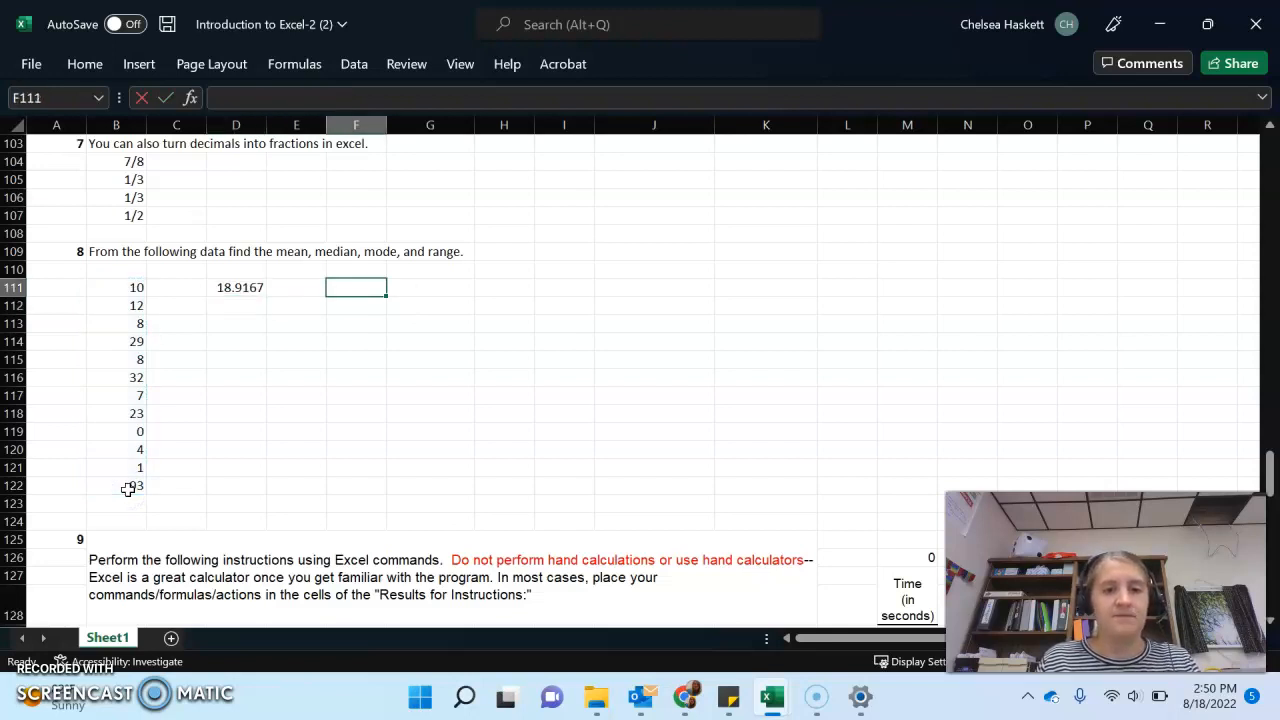
{"action": "key", "text": "Left"}
{"action": "key", "text": "Left"}
{"action": "key", "text": "Left"}
{"action": "key", "text": "Return"}
{"action": "key", "text": "Up"}
{"action": "type", "text": "Mean"}
{"action": "key", "text": "Return"}
{"action": "type", "text": "Median"}
{"action": "key", "text": "Tab"}
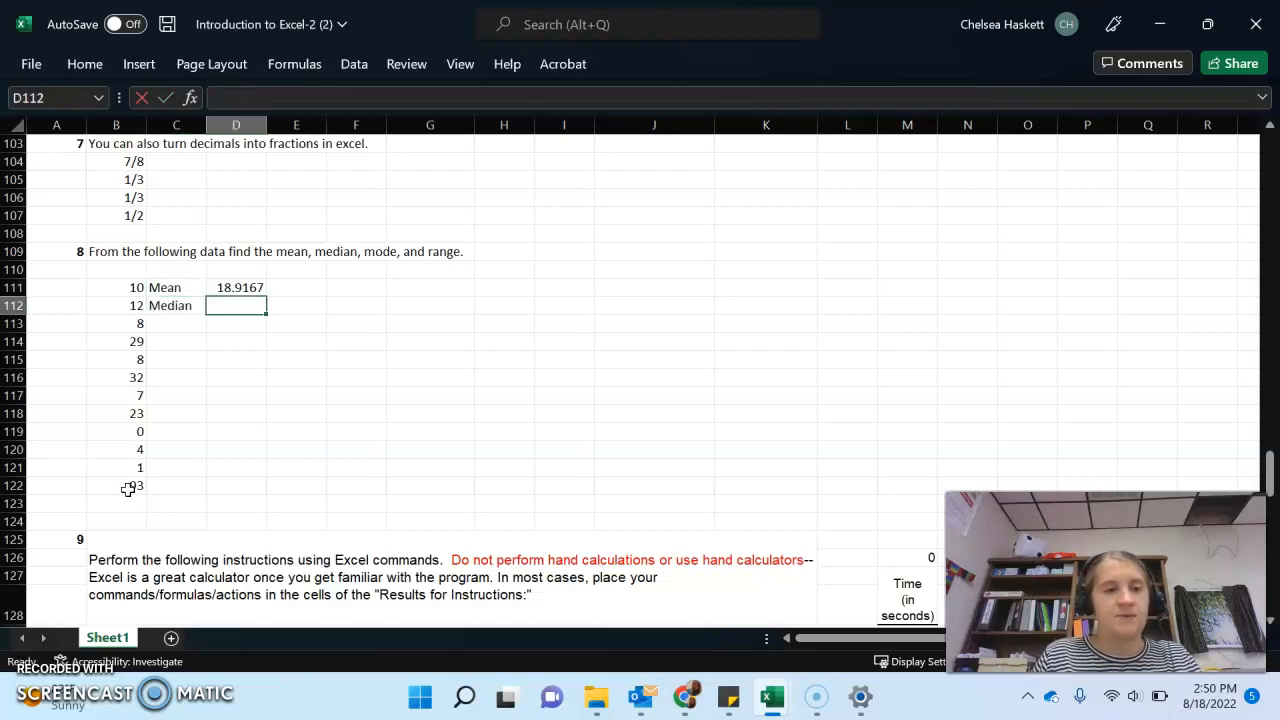
Calculate the median of the data in B111:B122 in cell D112 with the MEDIAN function
{"action": "type", "text": "=median"}
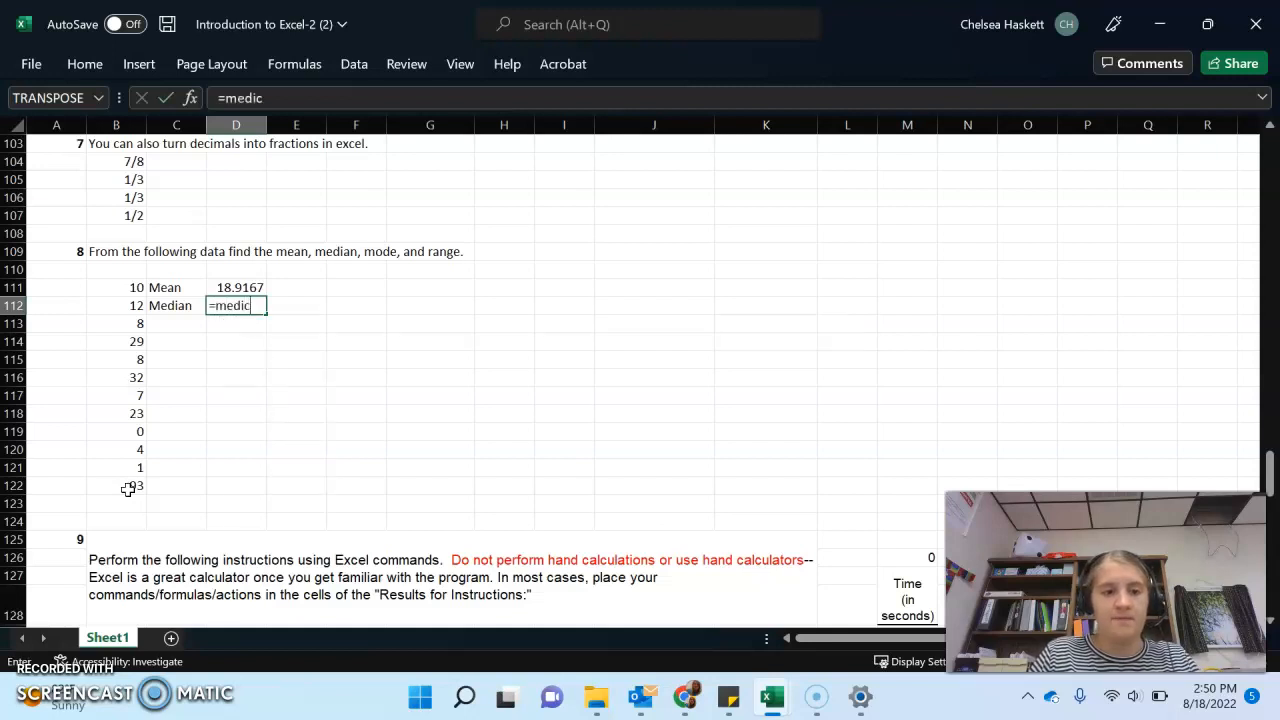
{"action": "type", "text": "("}
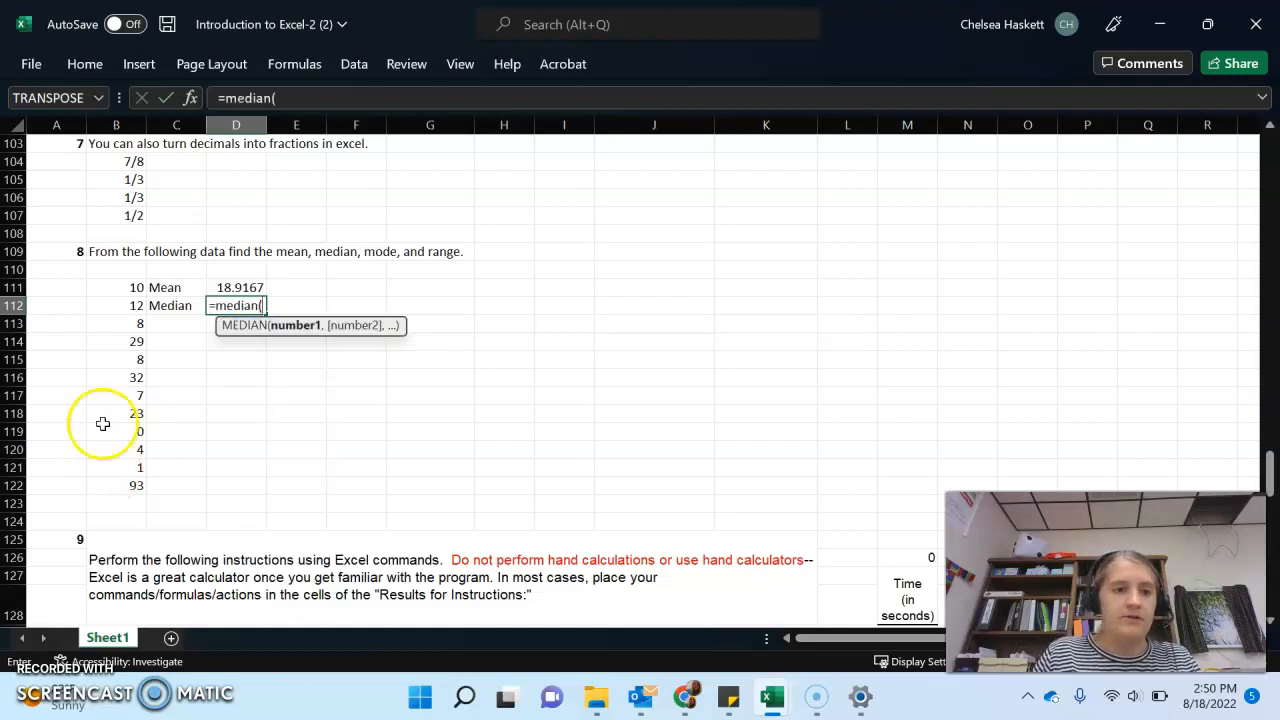
{"action": "left_click_drag", "start_coordinate": [109, 286], "coordinate": [136, 484]}
{"action": "key", "text": "Return"}
Label cell C113 Mode and calculate the mode of B111:B122 in D113 with the MODE function
{"action": "key", "text": "Left"}
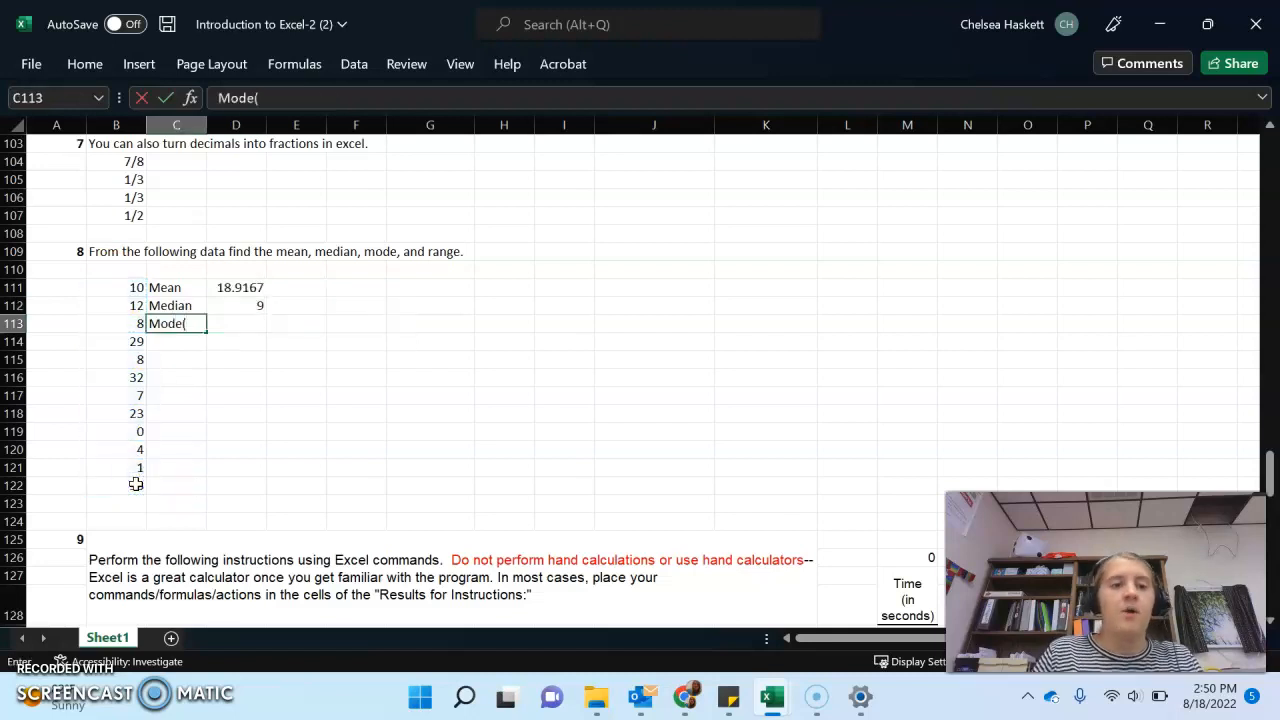
{"action": "key", "text": "Right"}
{"action": "type", "text": "=mo"}
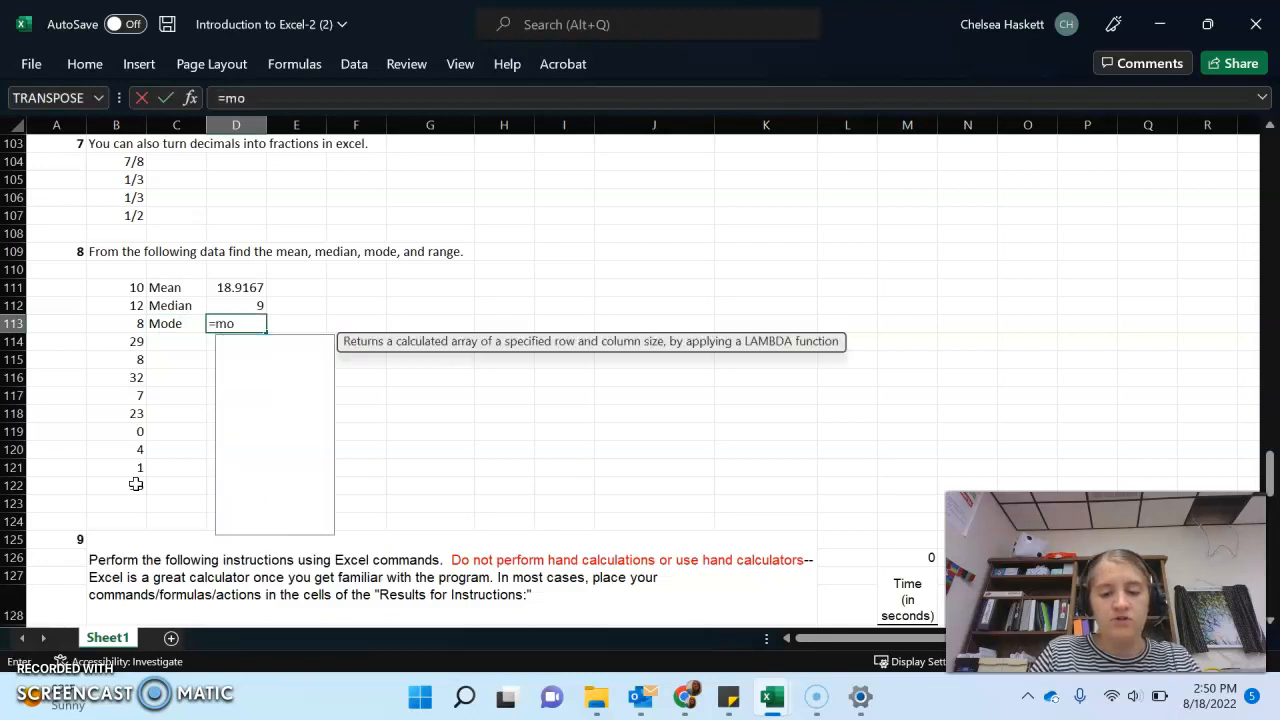
{"action": "type", "text": "de("}
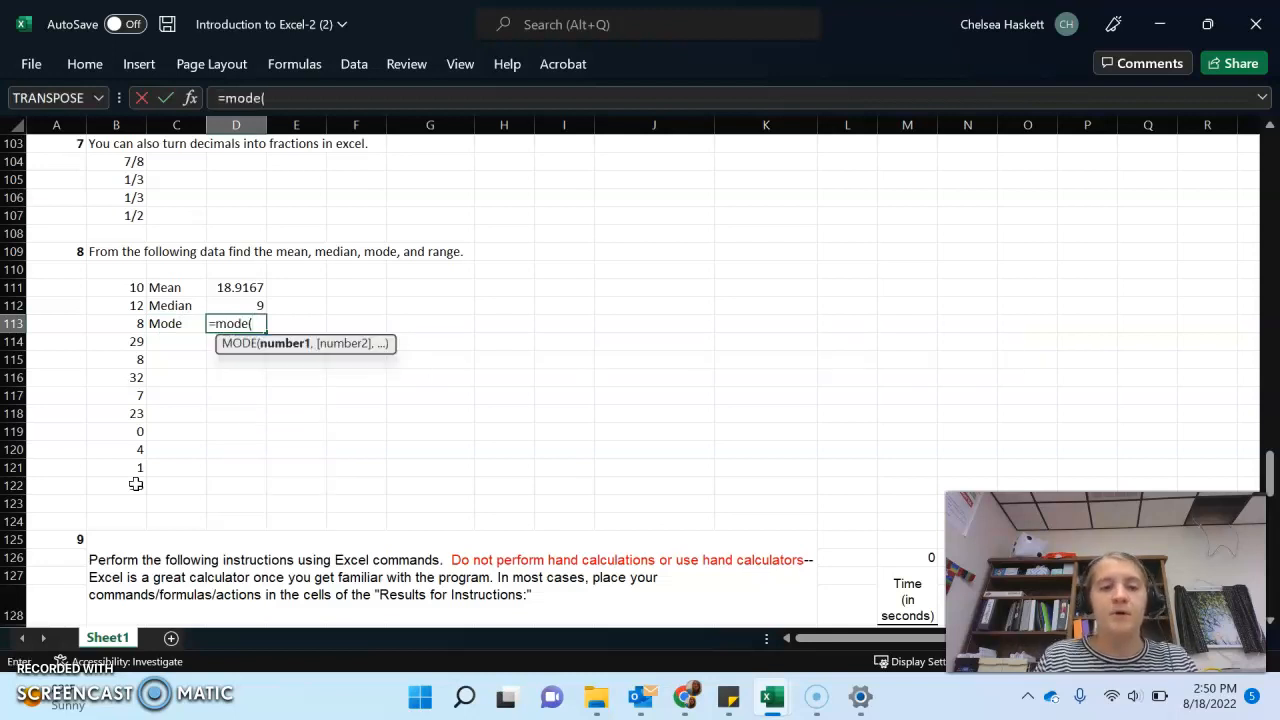
{"action": "key", "text": "BackSpace"}
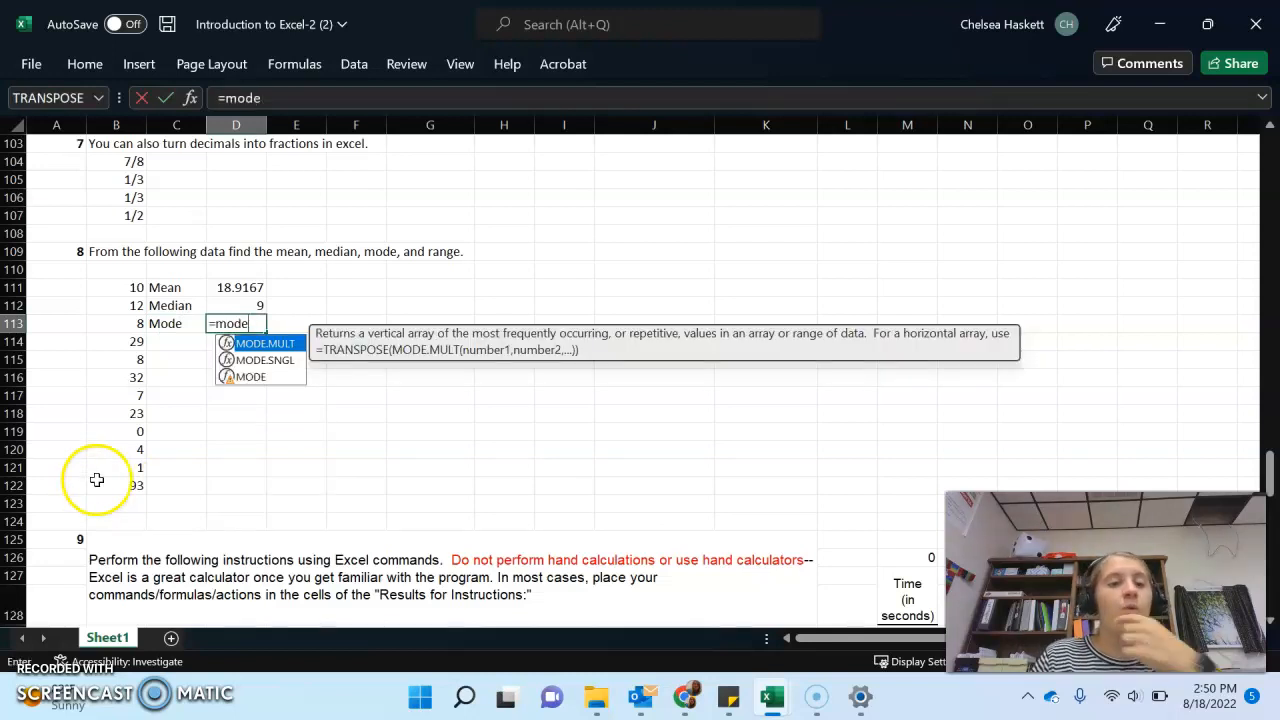
{"action": "left_click", "coordinate": [275, 362]}
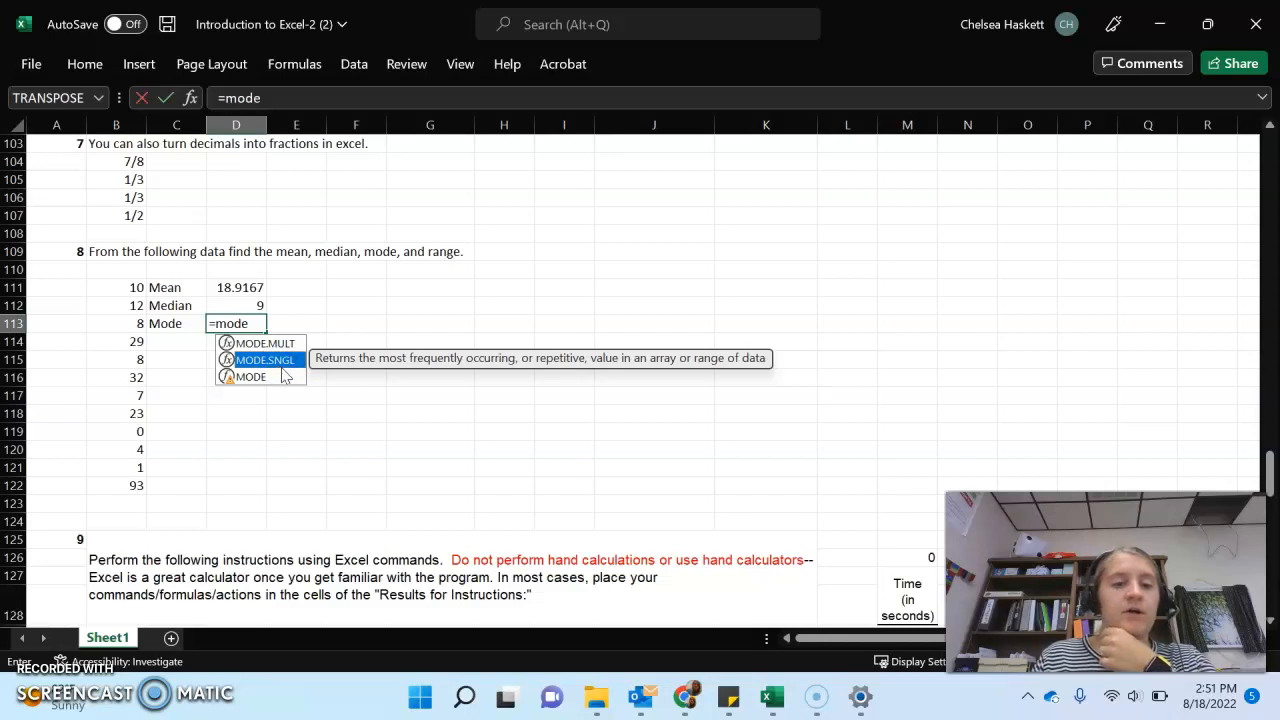
{"action": "left_click", "coordinate": [285, 378]}
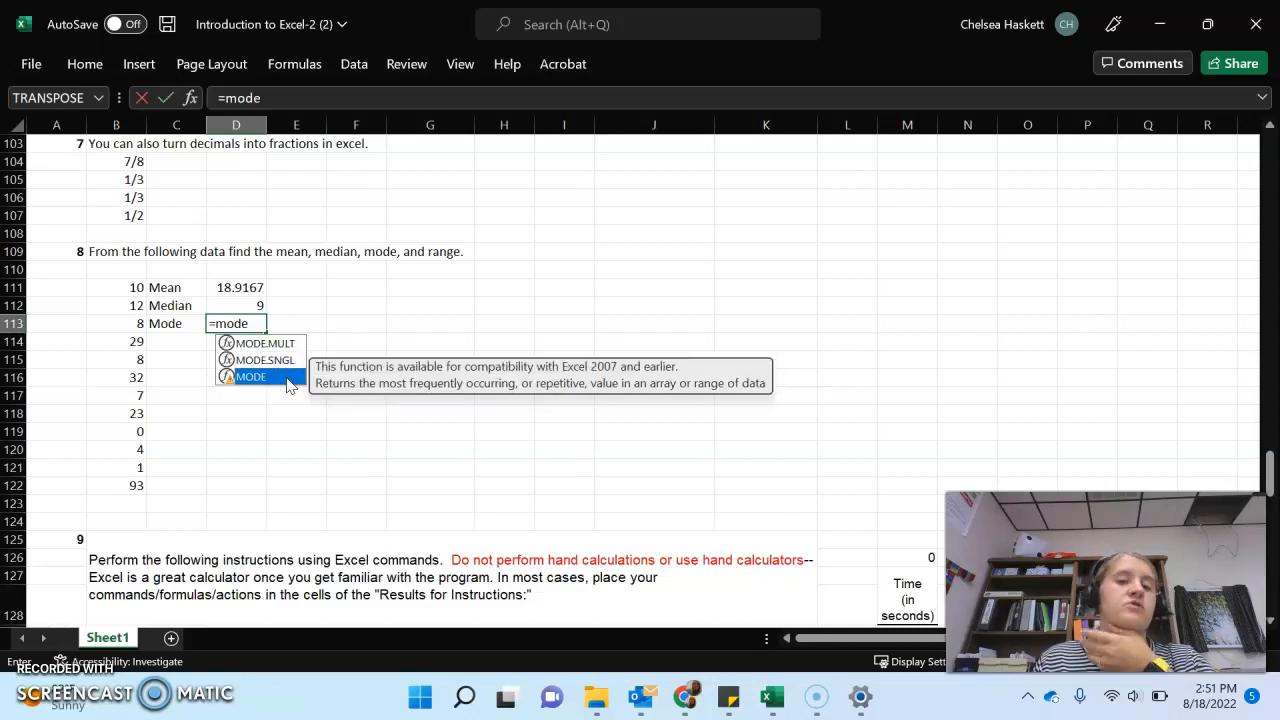
{"action": "left_click", "coordinate": [254, 323]}
{"action": "type", "text": "("}
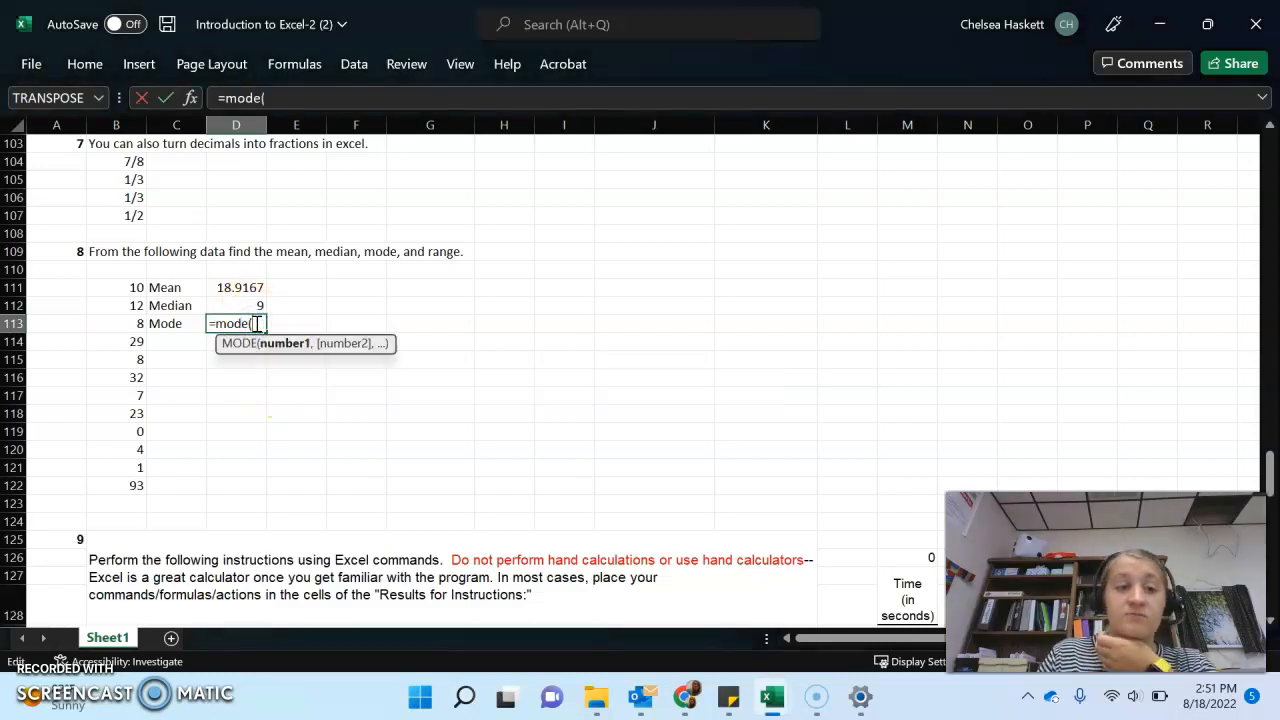
{"action": "left_click_drag", "start_coordinate": [110, 288], "coordinate": [137, 489]}
{"action": "key", "text": "Return"}
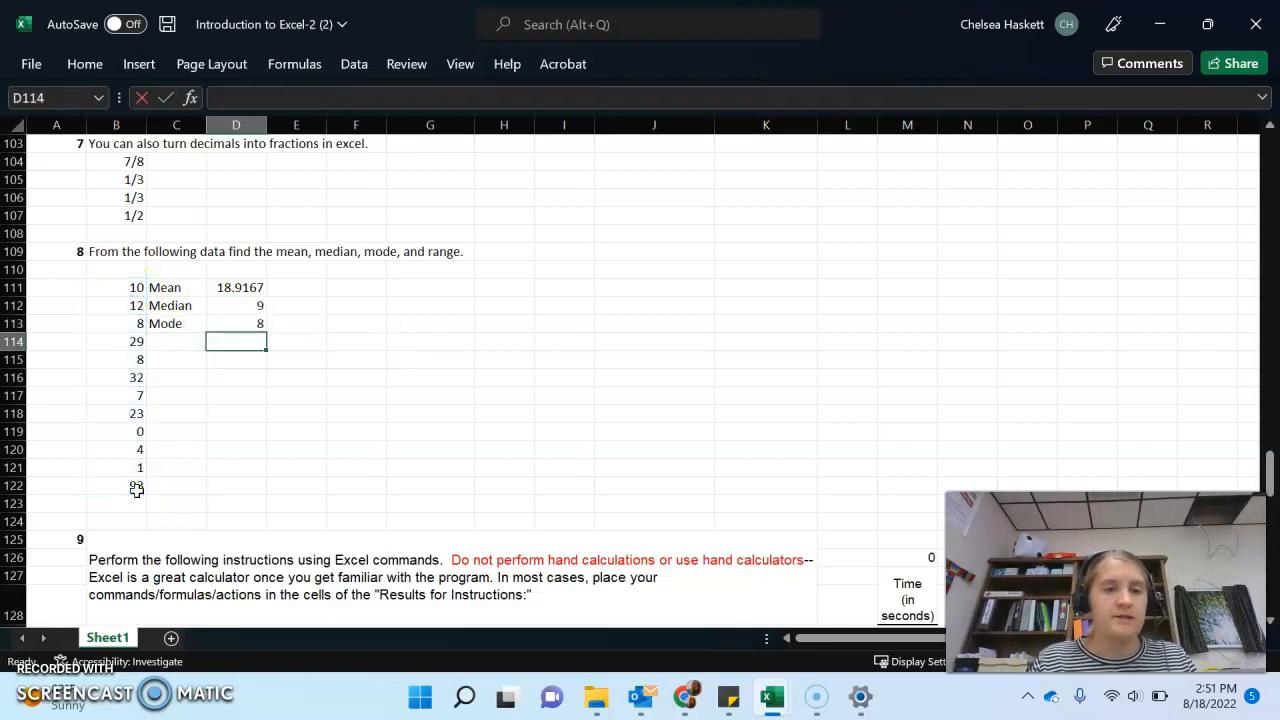
Label cell C114 Range, start a formula in D114, and consult the Google search result in Chrome on finding range in Excel
{"action": "key", "text": "alt+Tab"}
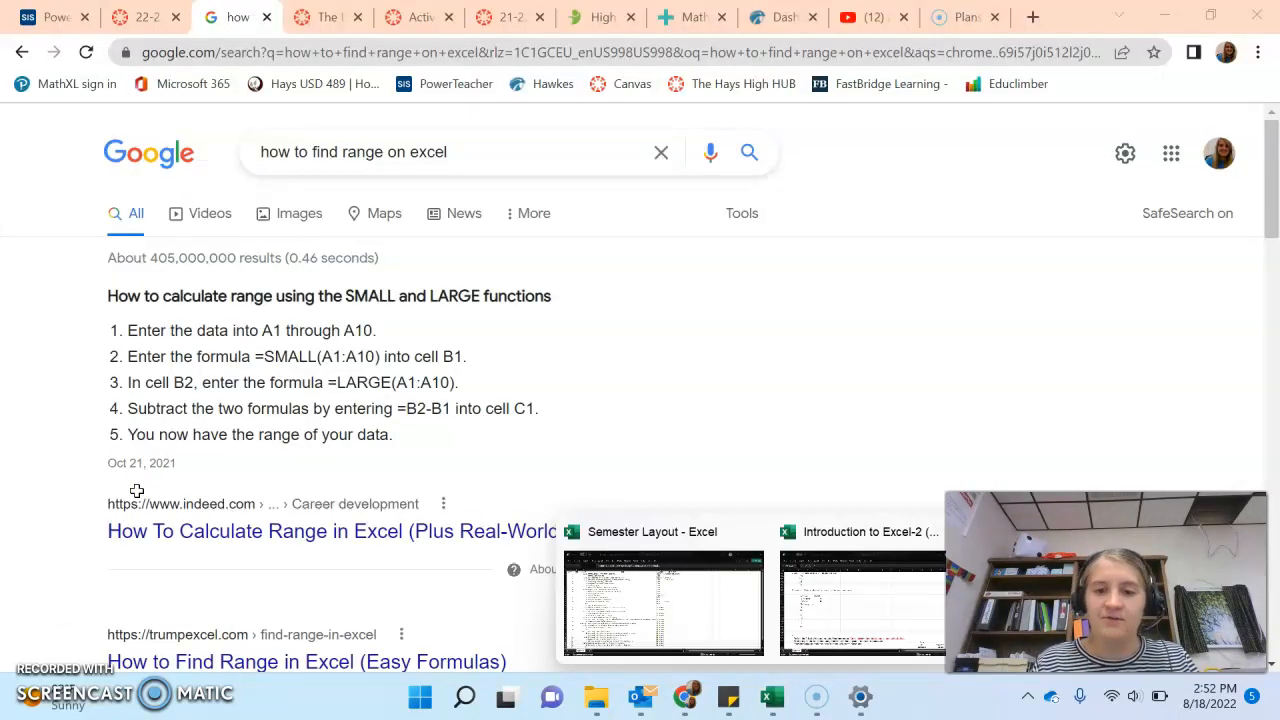
{"action": "key", "text": "alt+Tab"}
{"action": "type", "text": "="}
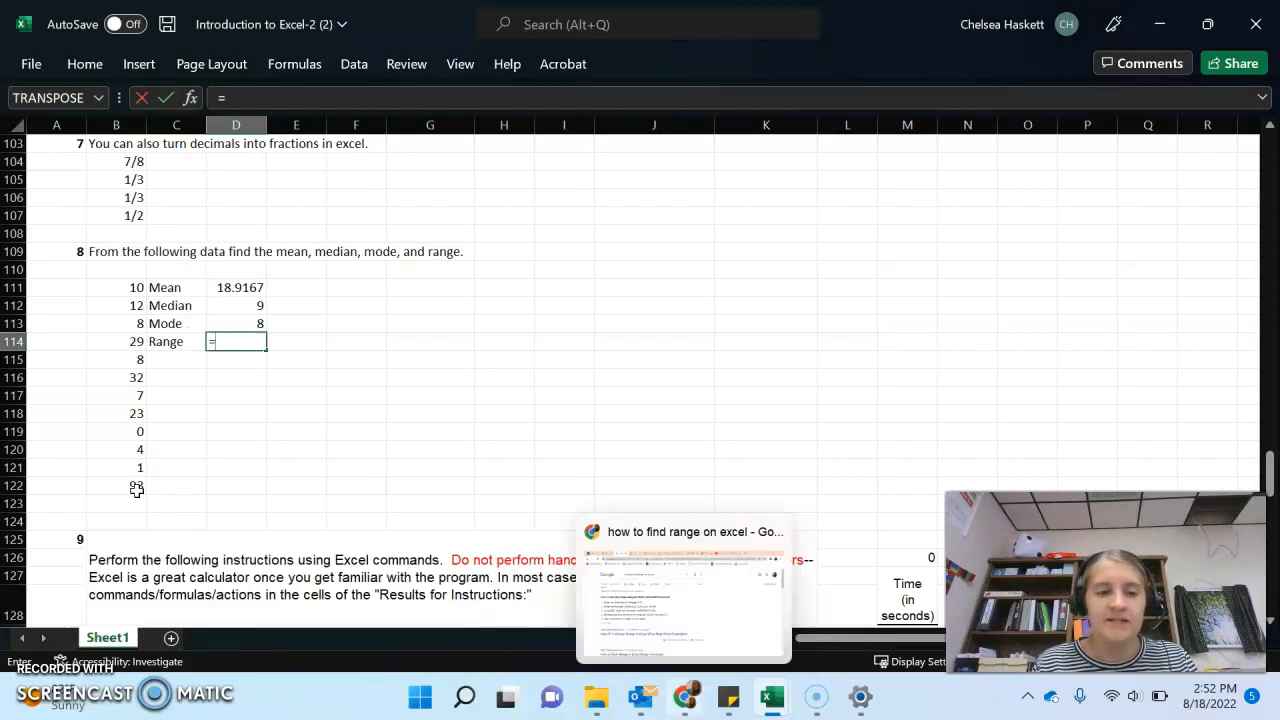
{"action": "left_click", "coordinate": [685, 697]}
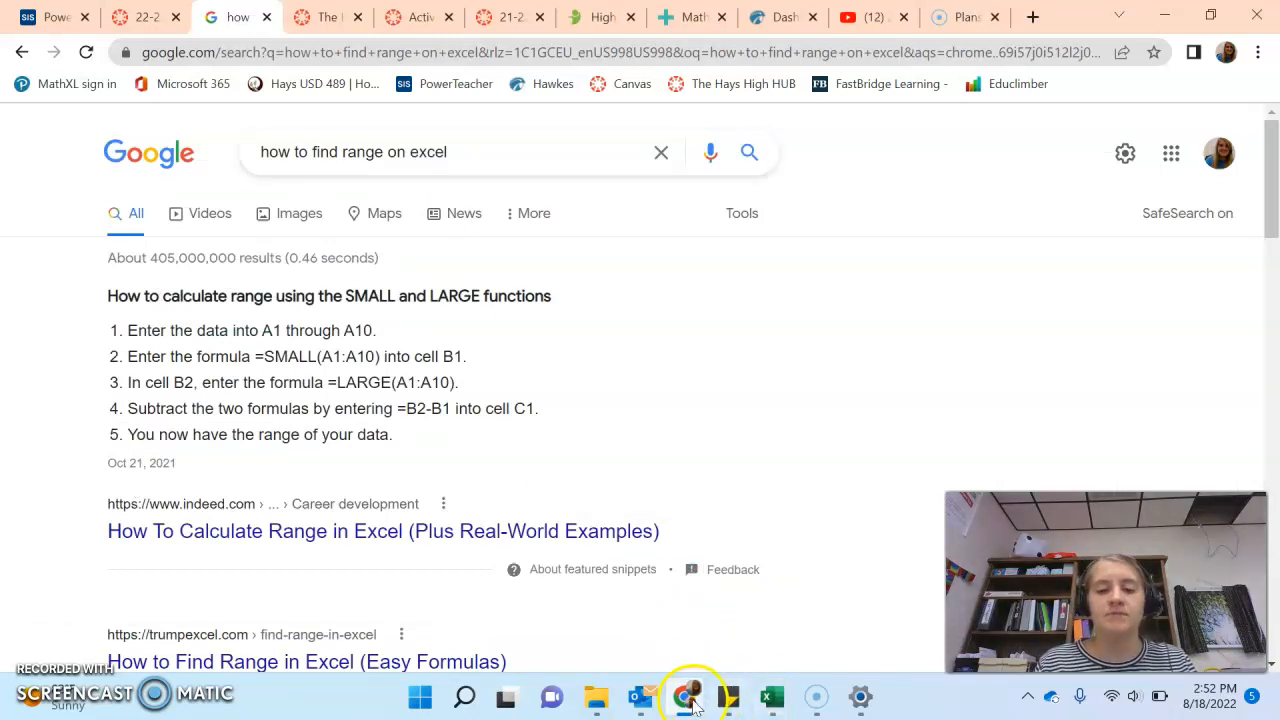
{"action": "mouse_move", "coordinate": [695, 706]}
{"action": "left_click", "coordinate": [771, 697]}
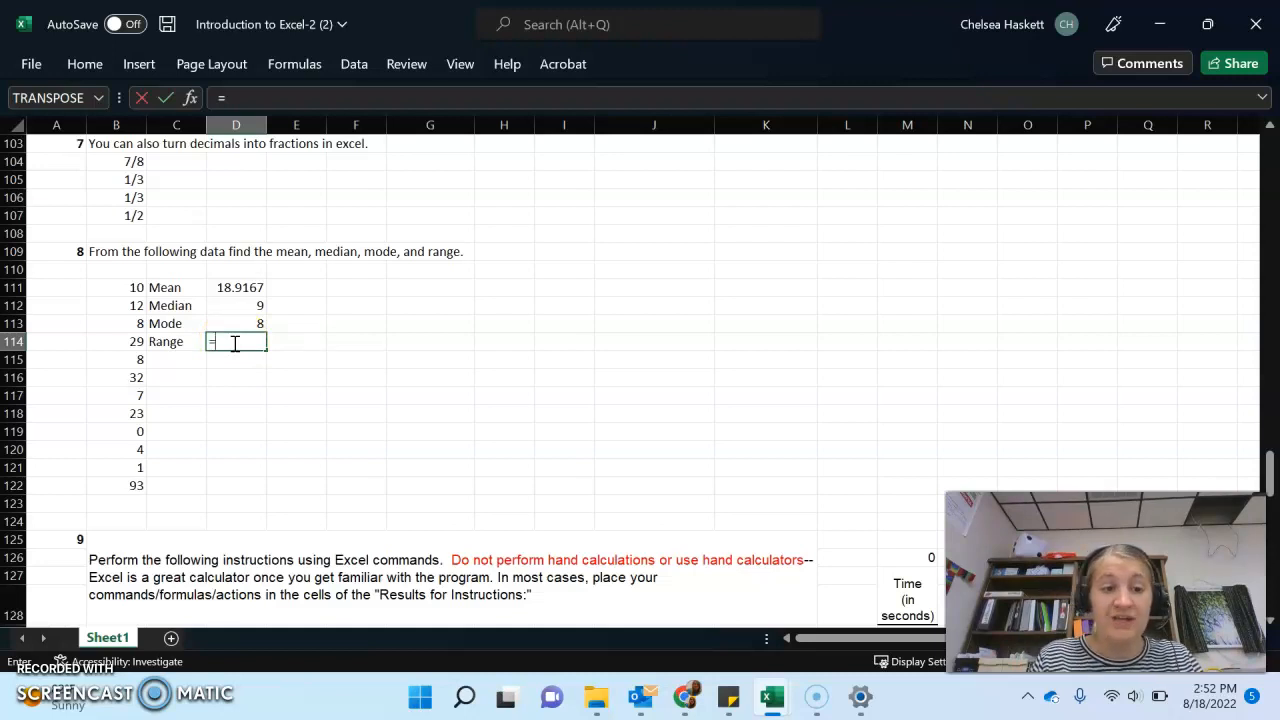
Calculate the range of question 8's data in cell D114 with the formula =max(B111:B122)-min(B111:B122)
{"action": "type", "text": "max("}
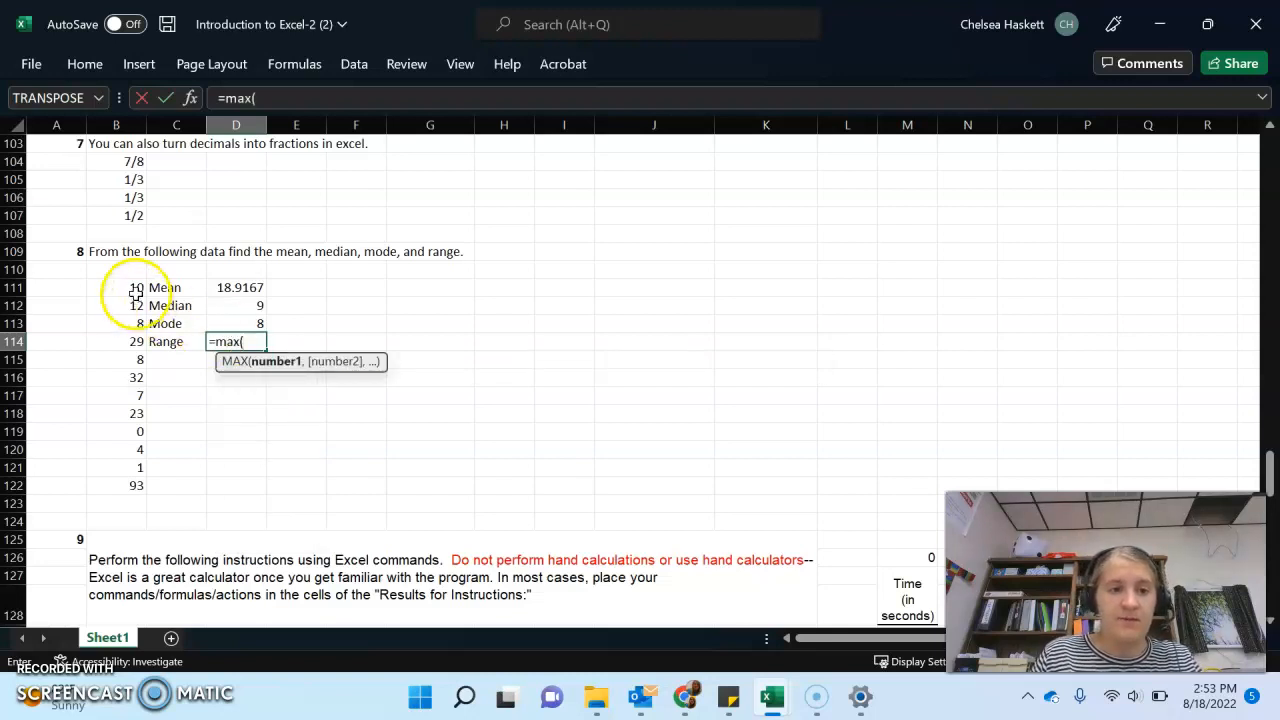
{"action": "left_click_drag", "start_coordinate": [137, 287], "coordinate": [132, 492]}
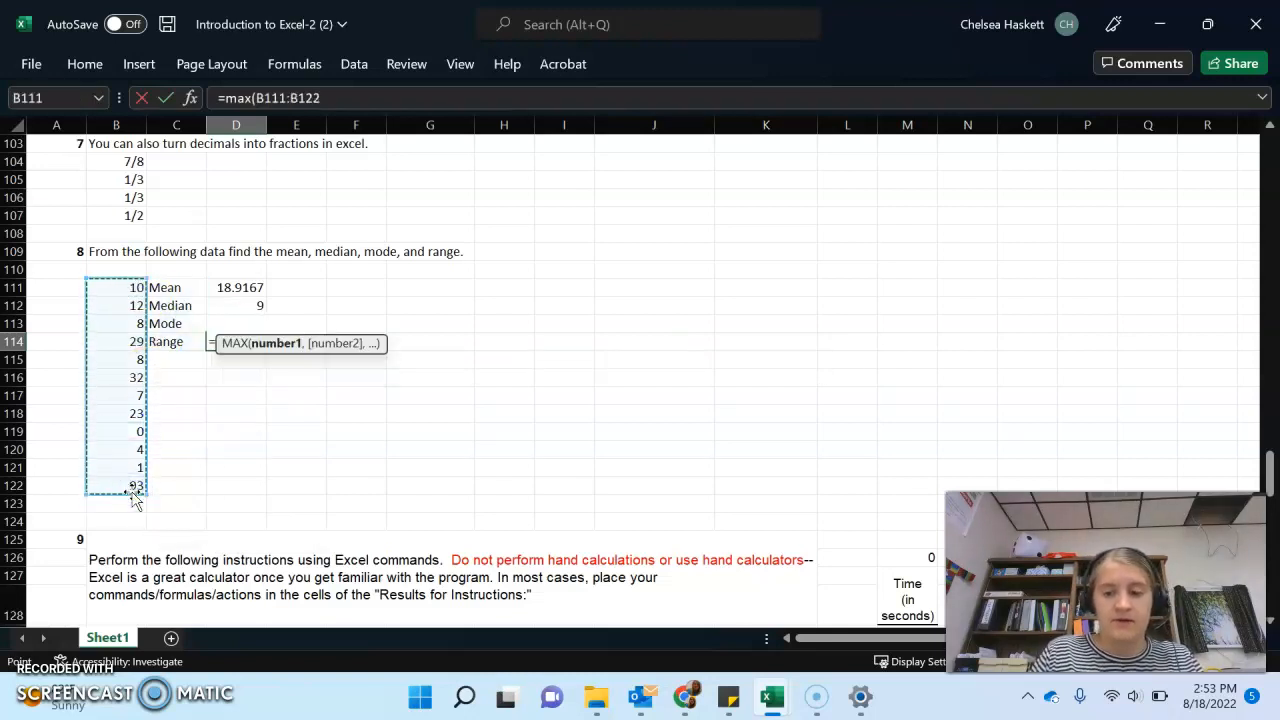
{"action": "type", "text": ")-"}
{"action": "type", "text": "min("}
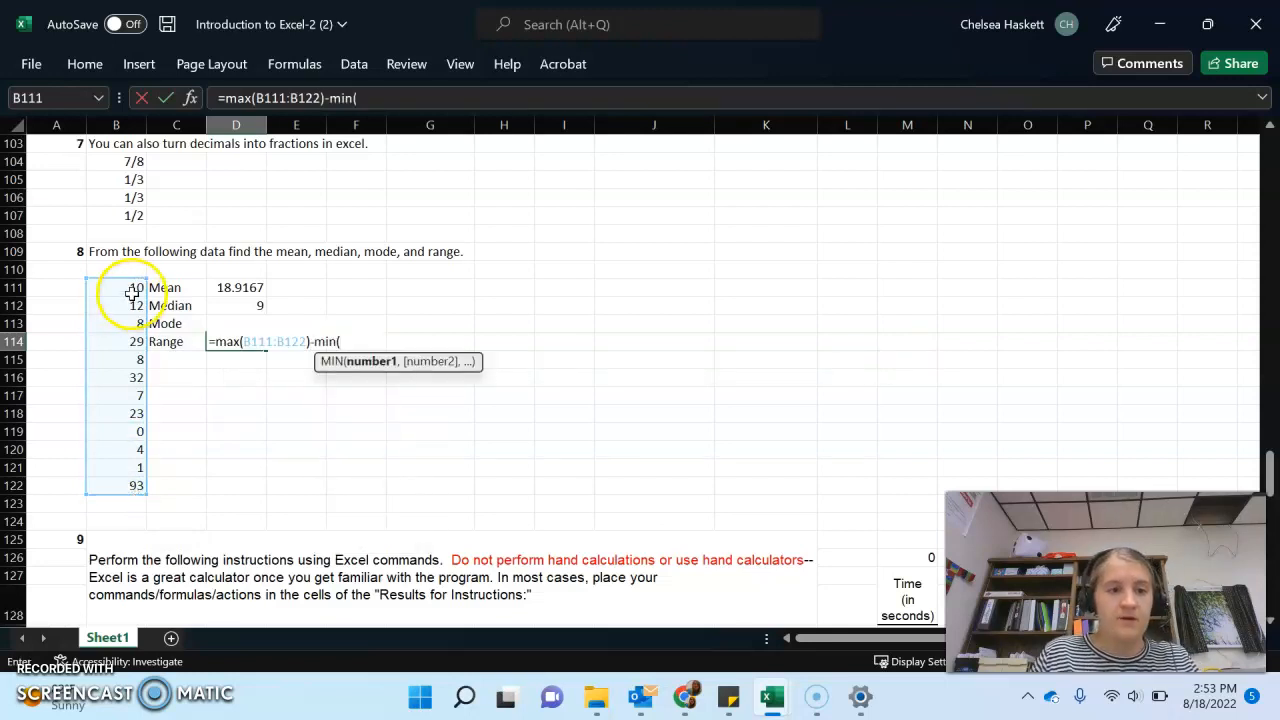
{"action": "left_click_drag", "start_coordinate": [130, 288], "coordinate": [139, 484]}
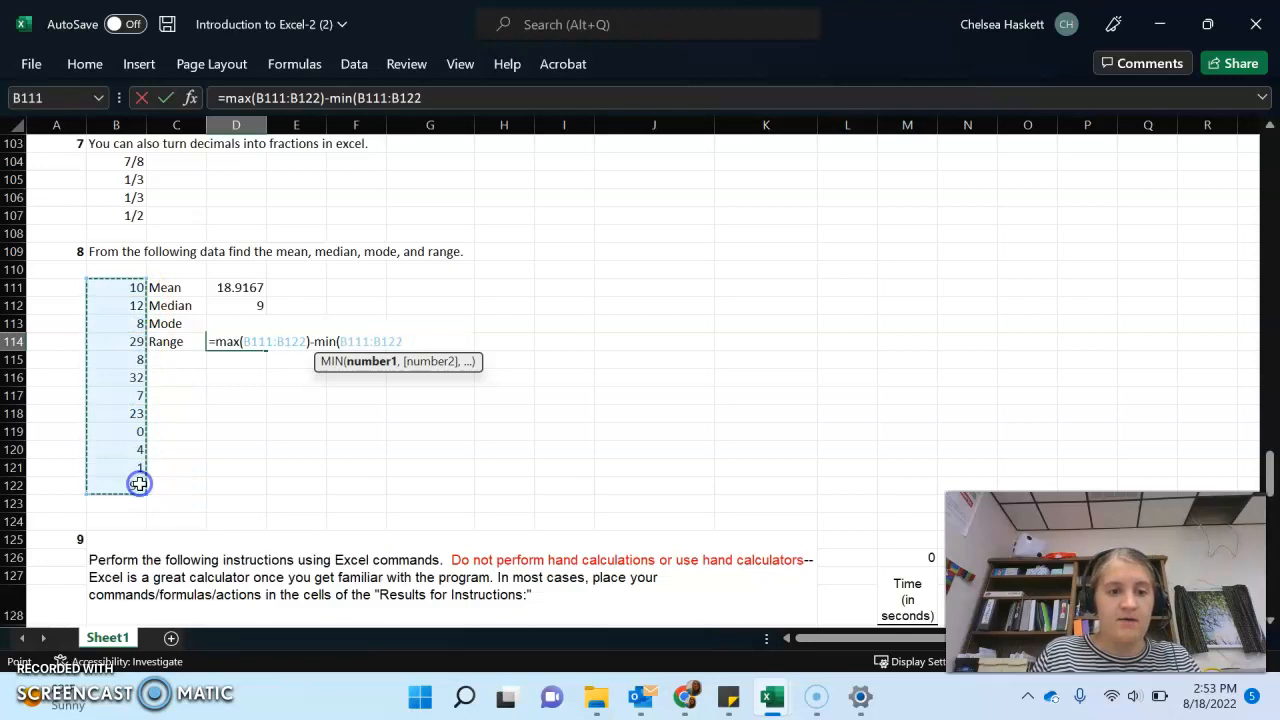
{"action": "type", "text": ")"}
{"action": "key", "text": "Return"}
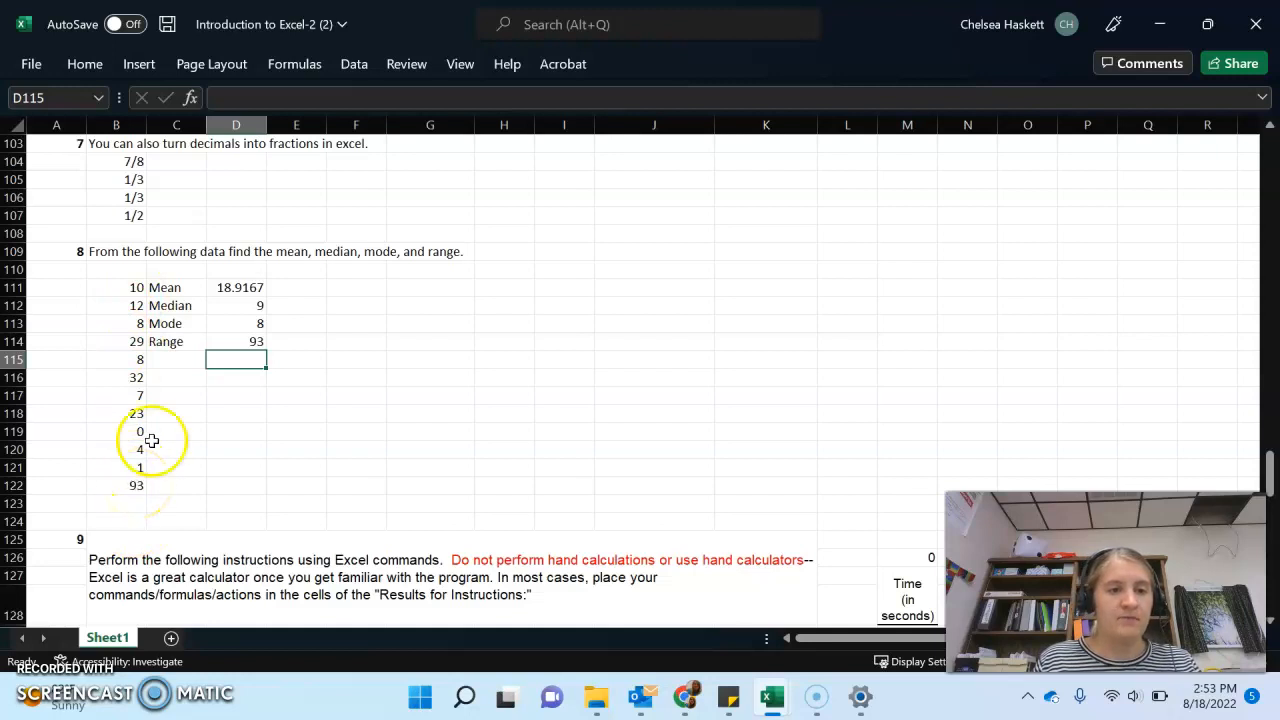
Examine question 9's instructions i to x, their result cells and the time data
{"action": "left_click", "coordinate": [297, 500]}
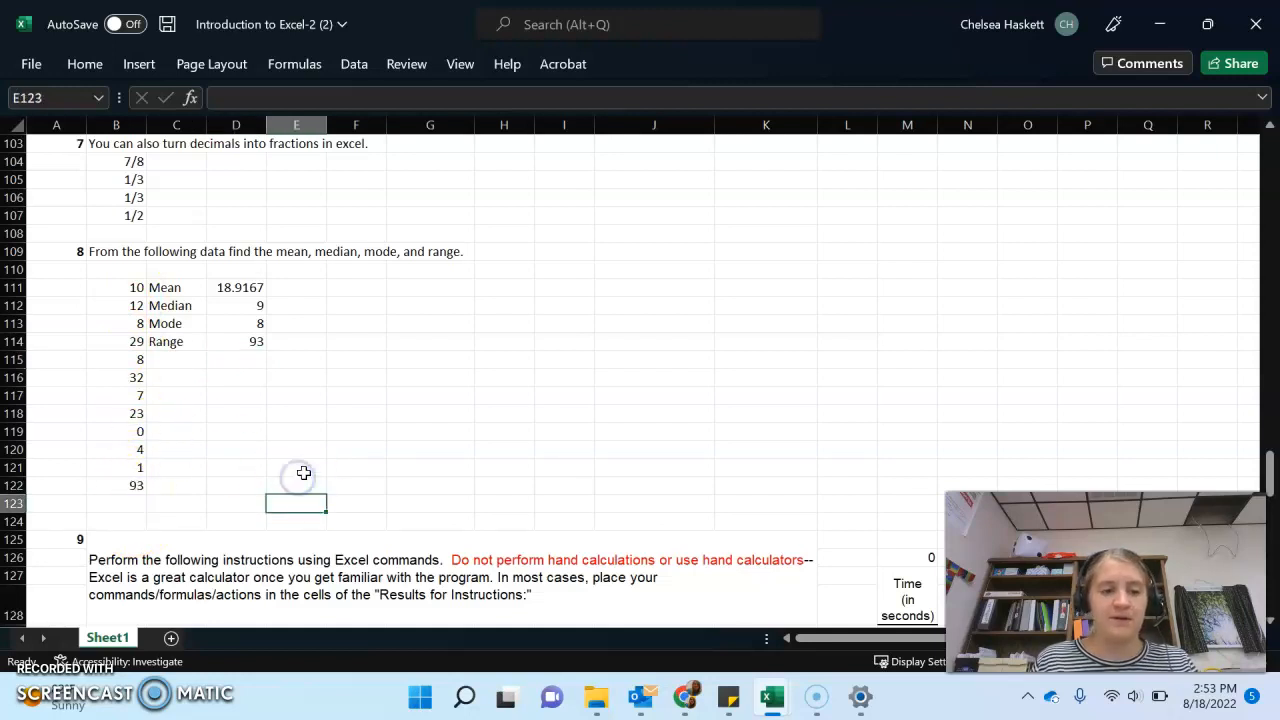
{"action": "key", "text": "Down"}
{"action": "key", "text": "Down"}
{"action": "key", "text": "Down"}
{"action": "key", "text": "Down"}
{"action": "key", "text": "Down"}
{"action": "key", "text": "Down"}
{"action": "key", "text": "Down"}
{"action": "key", "text": "Down"}
{"action": "key", "text": "Down"}
{"action": "key", "text": "Down"}
{"action": "key", "text": "Down"}
{"action": "key", "text": "Down"}
{"action": "key", "text": "Down"}
{"action": "key", "text": "Down"}
{"action": "key", "text": "Down"}
{"action": "key", "text": "Down"}
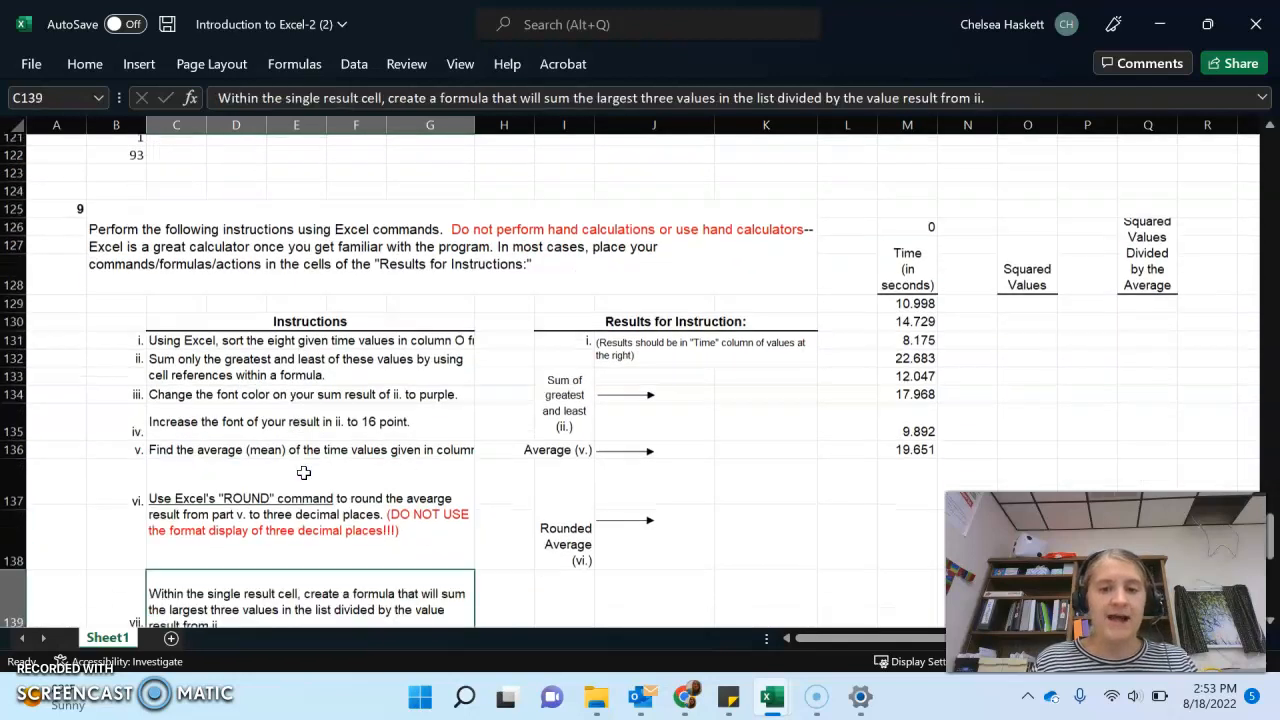
{"action": "key", "text": "Down"}
{"action": "key", "text": "Down"}
{"action": "key", "text": "Down"}
{"action": "key", "text": "Up"}
{"action": "key", "text": "Up"}
{"action": "key", "text": "Up"}
{"action": "key", "text": "Up"}
{"action": "key", "text": "Up"}
{"action": "key", "text": "Up"}
{"action": "key", "text": "Up"}
{"action": "key", "text": "Up"}
{"action": "key", "text": "Up"}
{"action": "key", "text": "Up"}
{"action": "key", "text": "Up"}
{"action": "key", "text": "Up"}
{"action": "key", "text": "Up"}
{"action": "key", "text": "Up"}
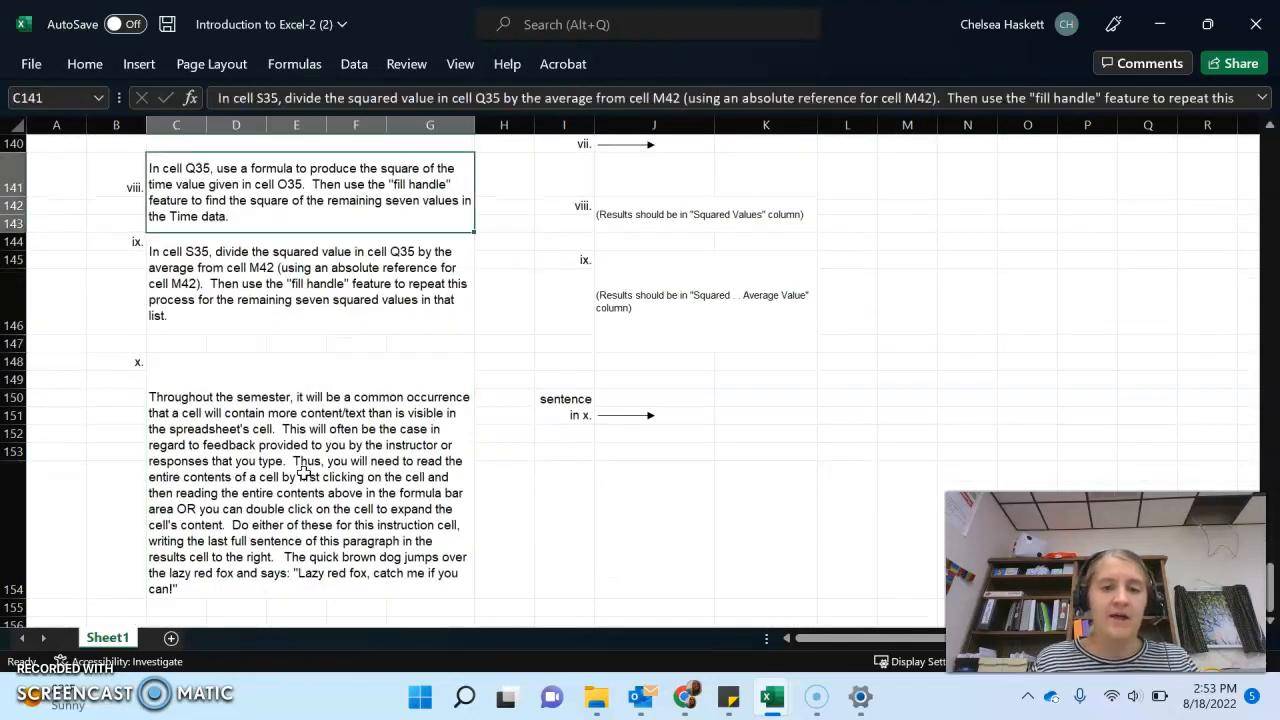
{"action": "key", "text": "Down"}
{"action": "key", "text": "Down"}
{"action": "key", "text": "Down"}
{"action": "key", "text": "Down"}
{"action": "key", "text": "Down"}
{"action": "key", "text": "Down"}
{"action": "key", "text": "Down"}
{"action": "key", "text": "Down"}
{"action": "key", "text": "Down"}
{"action": "key", "text": "Down"}
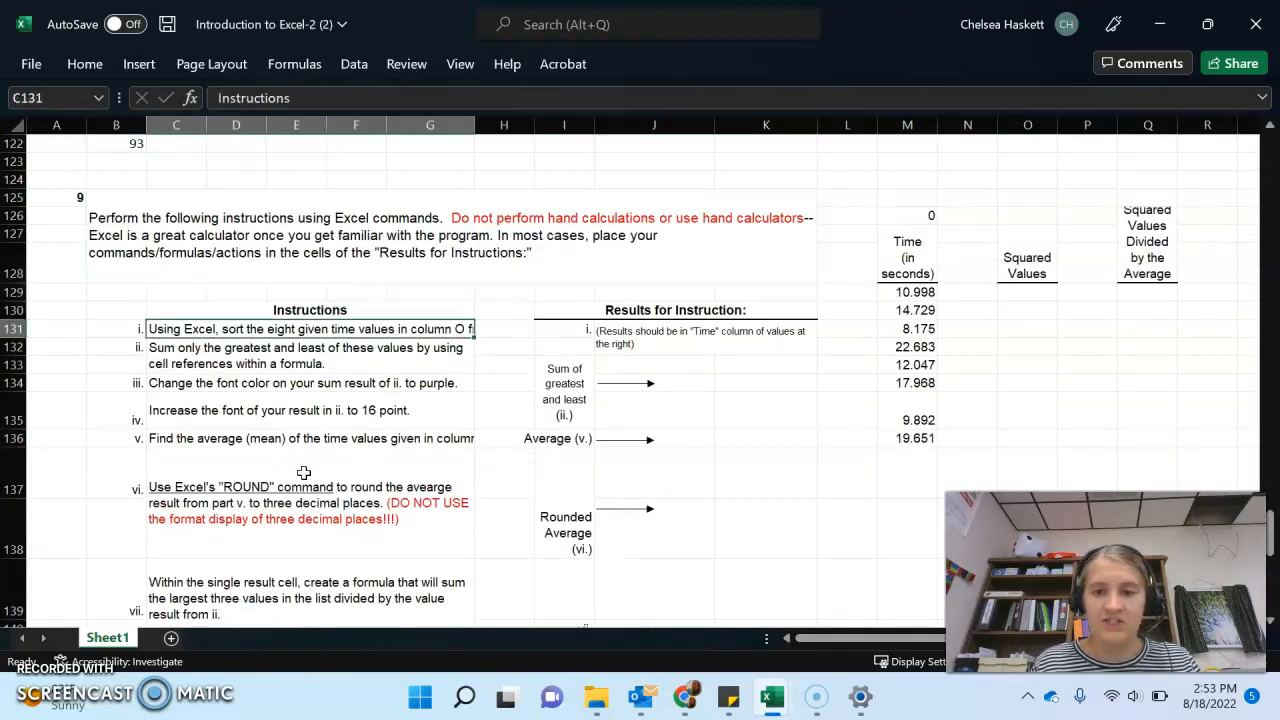
{"action": "key", "text": "Up"}
{"action": "key", "text": "Up"}
{"action": "key", "text": "Up"}
{"action": "key", "text": "Up"}
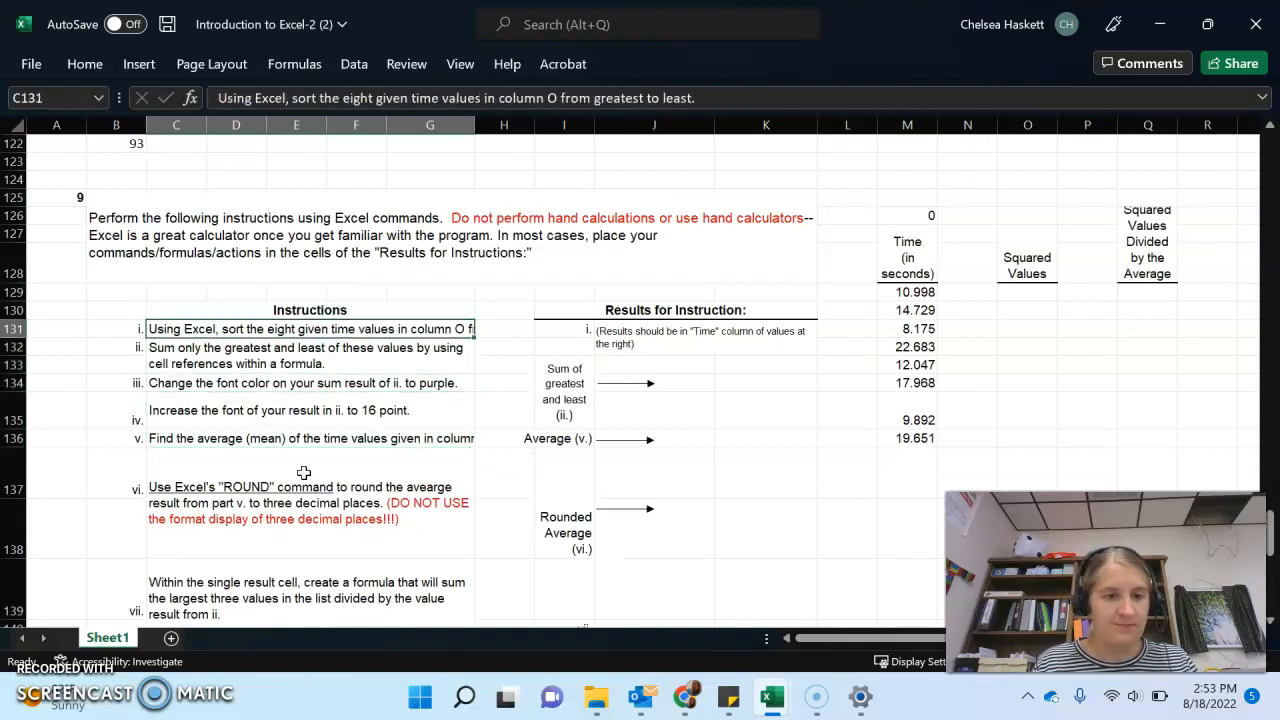
{"action": "key", "text": "Down"}
{"action": "key", "text": "Down"}
{"action": "key", "text": "Down"}
{"action": "key", "text": "Down"}
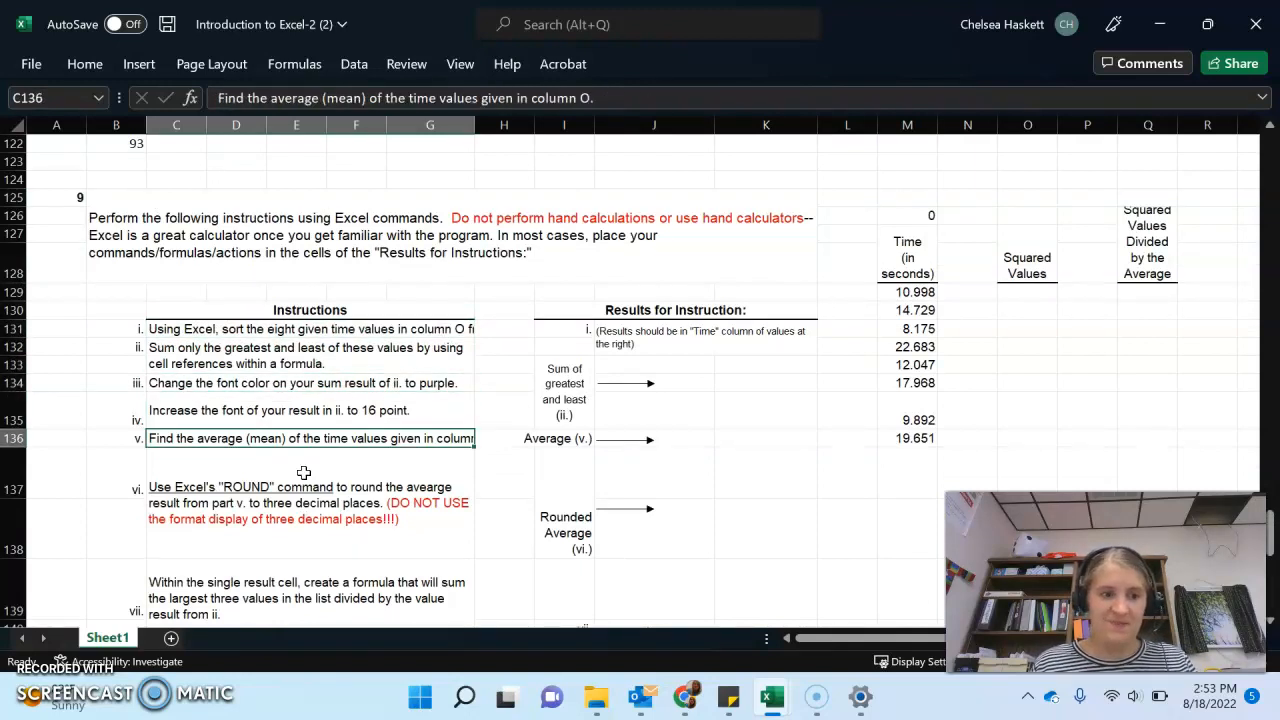